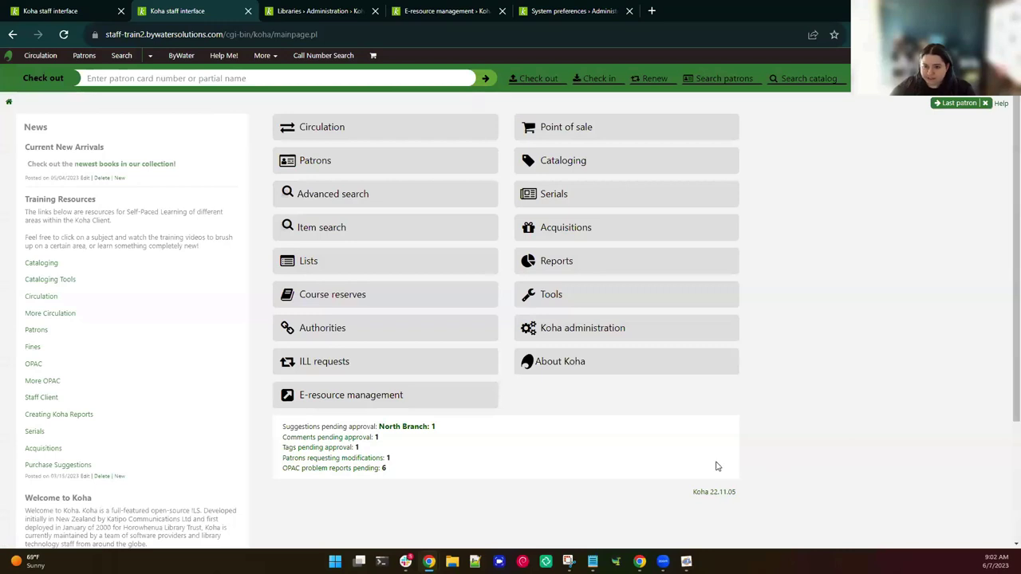
Cycle the header search bar through check out, check in and patron search to catalog search.
{"action": "left_click", "coordinate": [140, 79]}
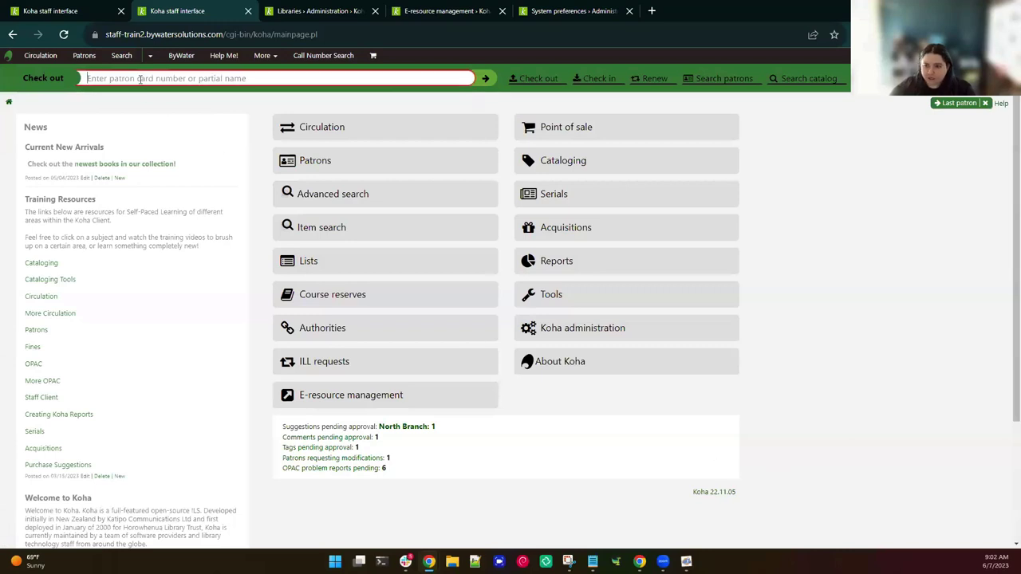
{"action": "left_click", "coordinate": [598, 78]}
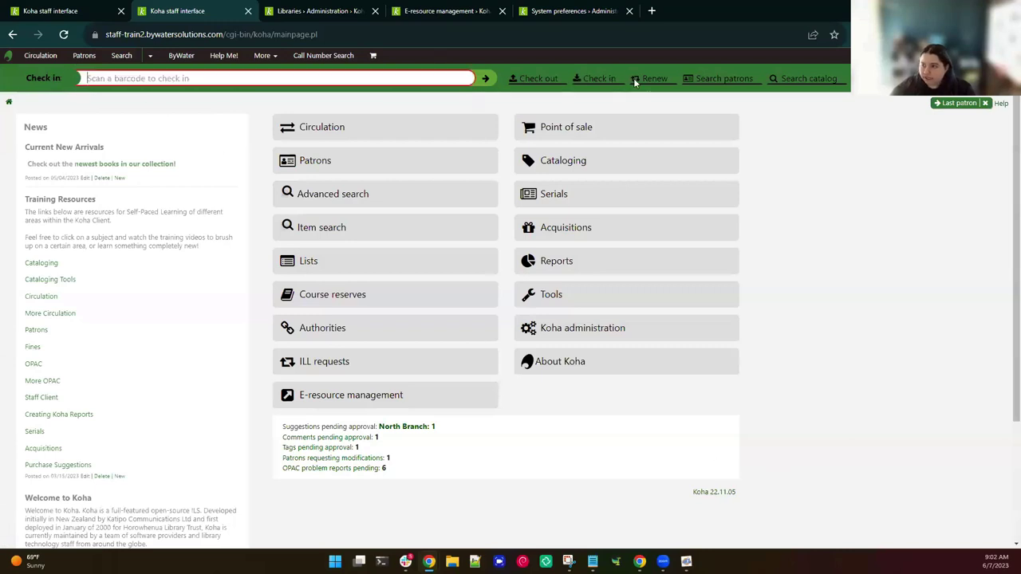
{"action": "left_click", "coordinate": [702, 79]}
{"action": "left_click", "coordinate": [777, 81]}
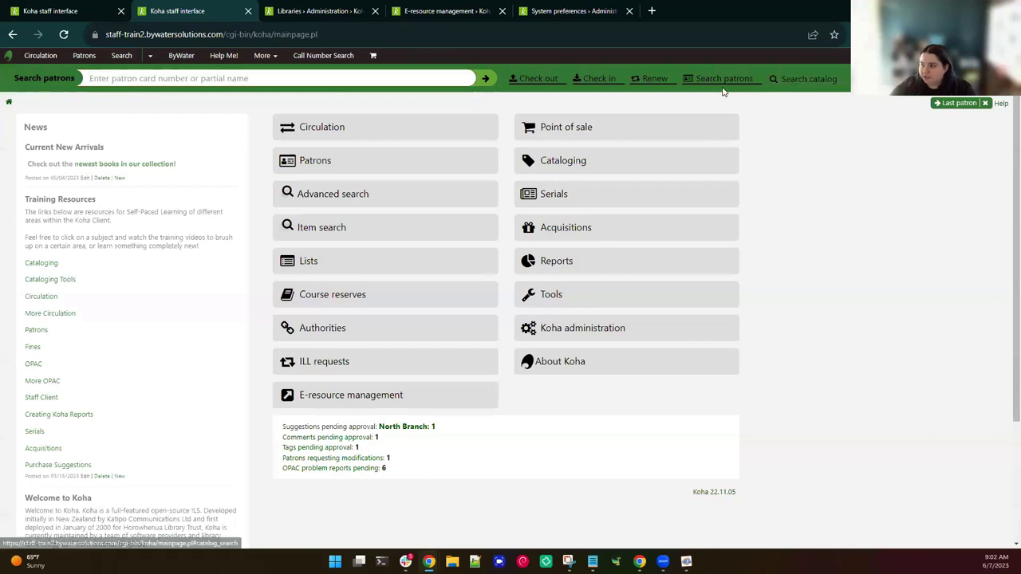
Examine the library choices and search index options offered by the header catalog search.
{"action": "left_click", "coordinate": [454, 79]}
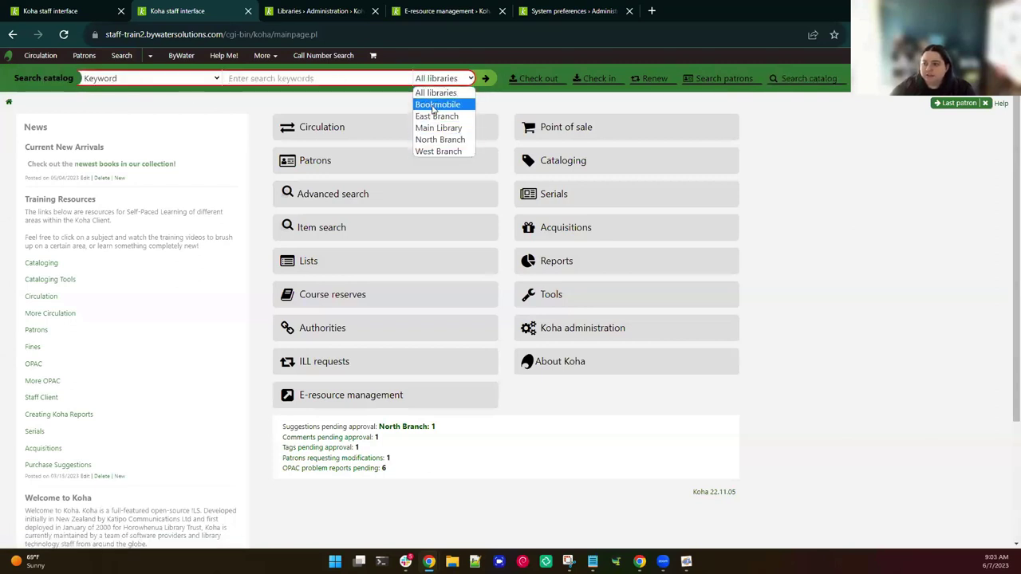
{"action": "left_click", "coordinate": [128, 78]}
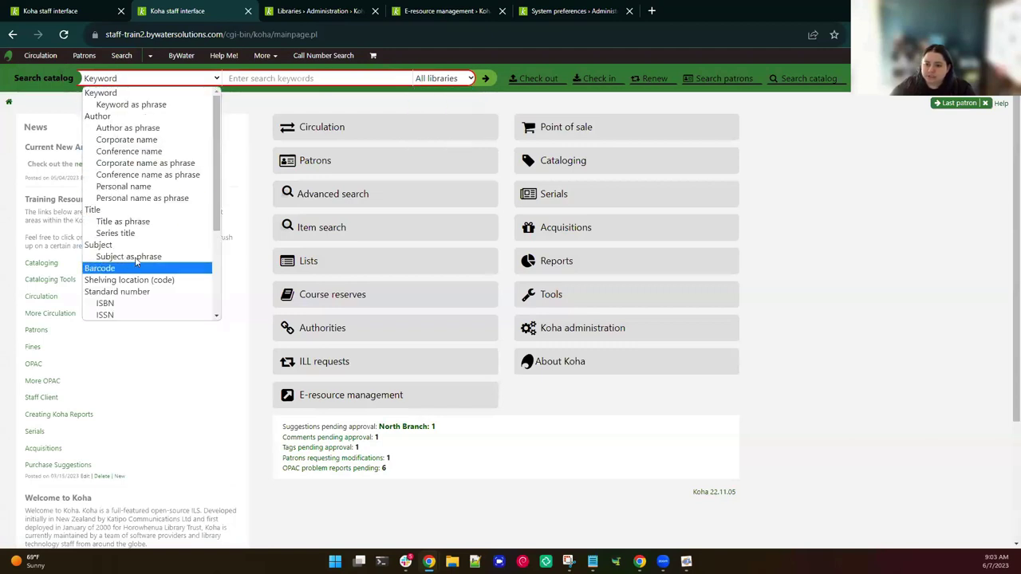
{"action": "left_click", "coordinate": [317, 78]}
Highlight the Koha version number shown beneath the pending items on the staff home page.
{"action": "double_click", "coordinate": [793, 275]}
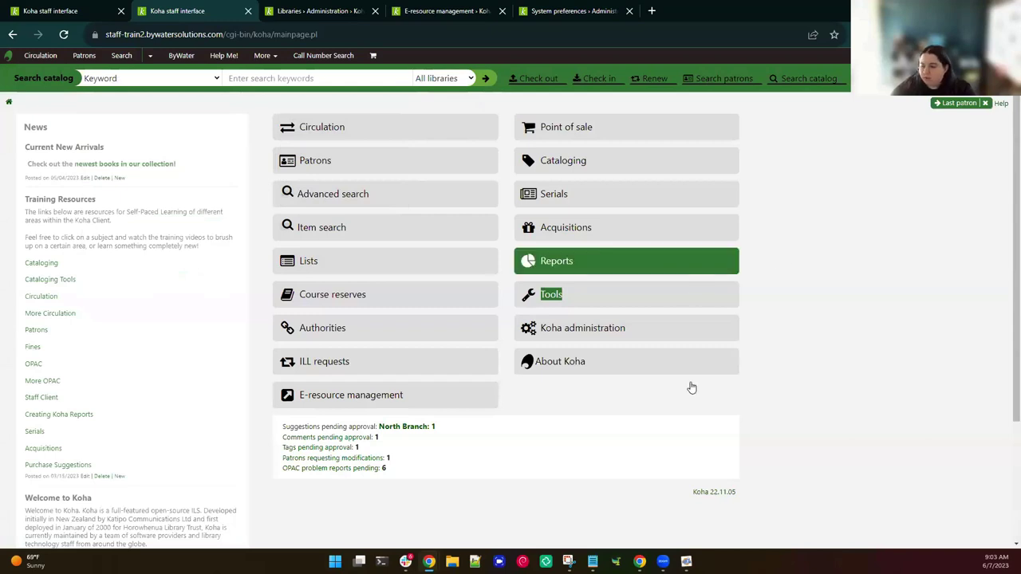
{"action": "left_click_drag", "start_coordinate": [683, 499], "coordinate": [740, 496]}
{"action": "left_click", "coordinate": [740, 496]}
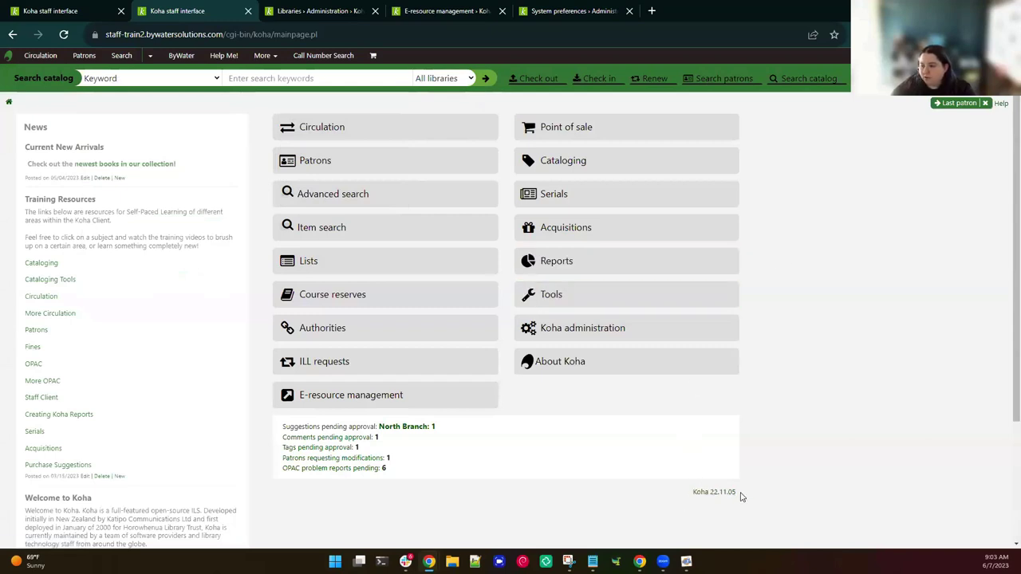
{"action": "triple_click", "coordinate": [738, 493]}
{"action": "left_click", "coordinate": [743, 494]}
{"action": "triple_click", "coordinate": [744, 493]}
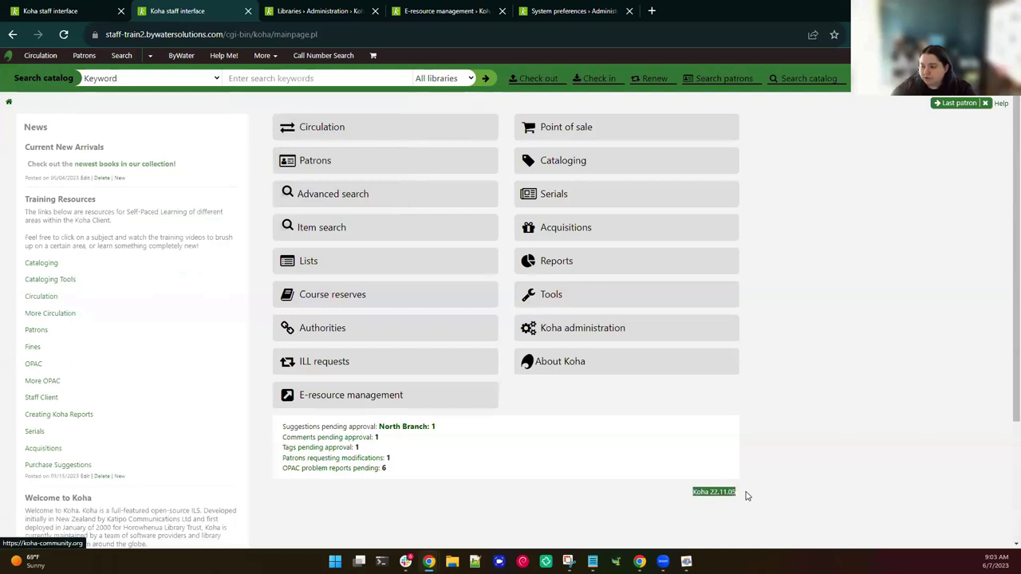
{"action": "left_click", "coordinate": [747, 494]}
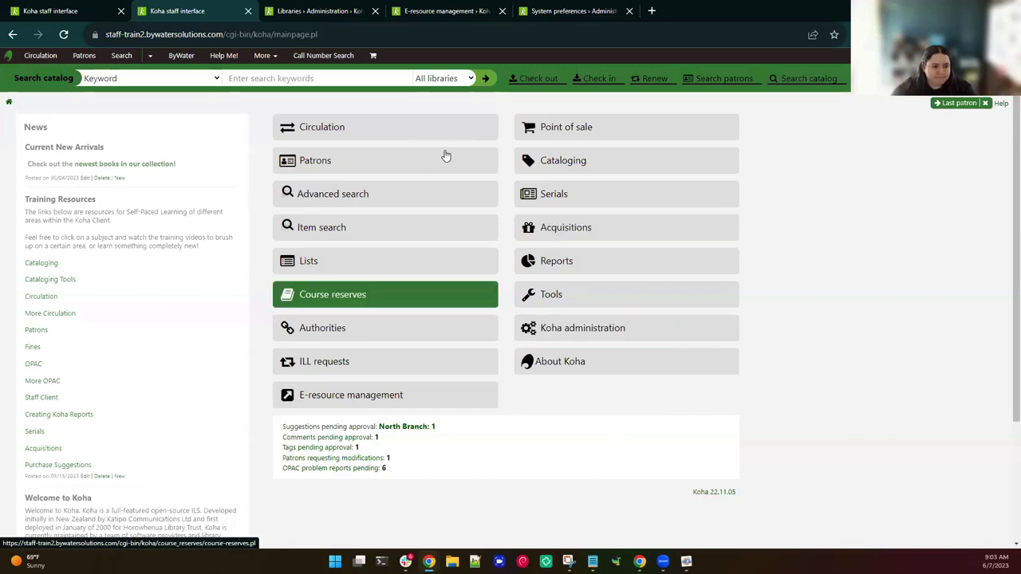
Hide the Address, MARC organization code and IP columns in the Libraries administration table and reload the page.
{"action": "left_click", "coordinate": [260, 5]}
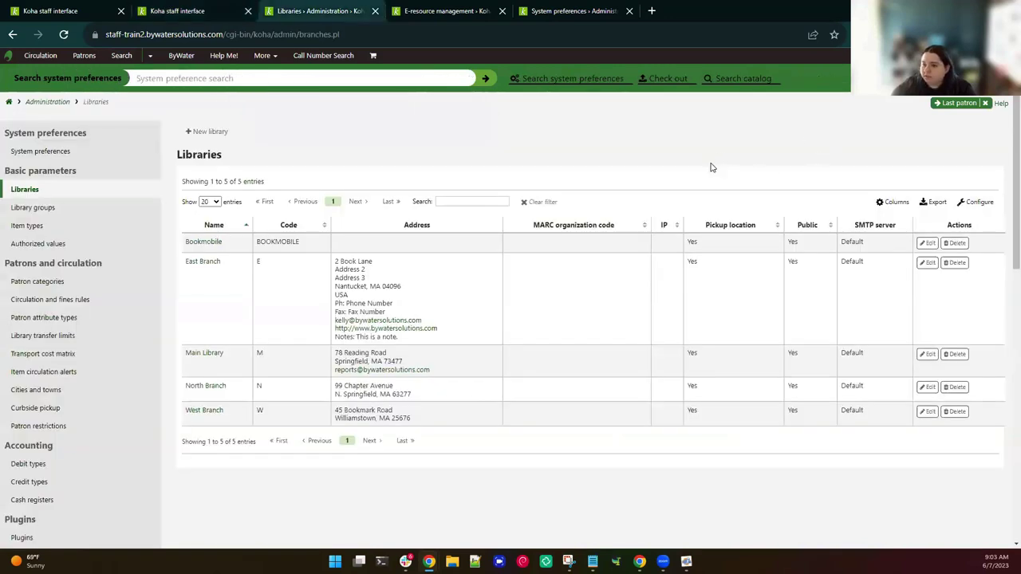
{"action": "left_click", "coordinate": [901, 210]}
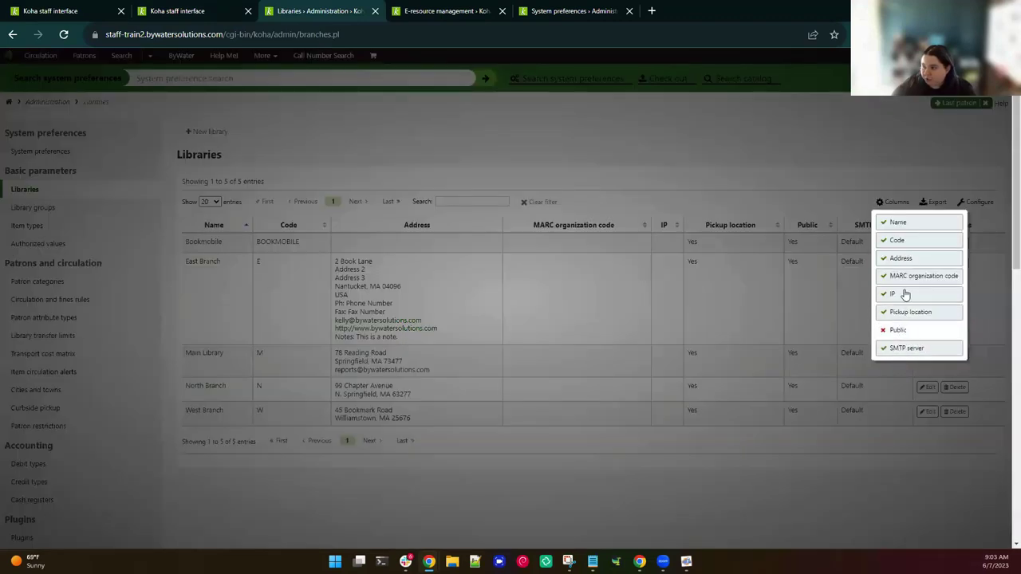
{"action": "left_click", "coordinate": [900, 259]}
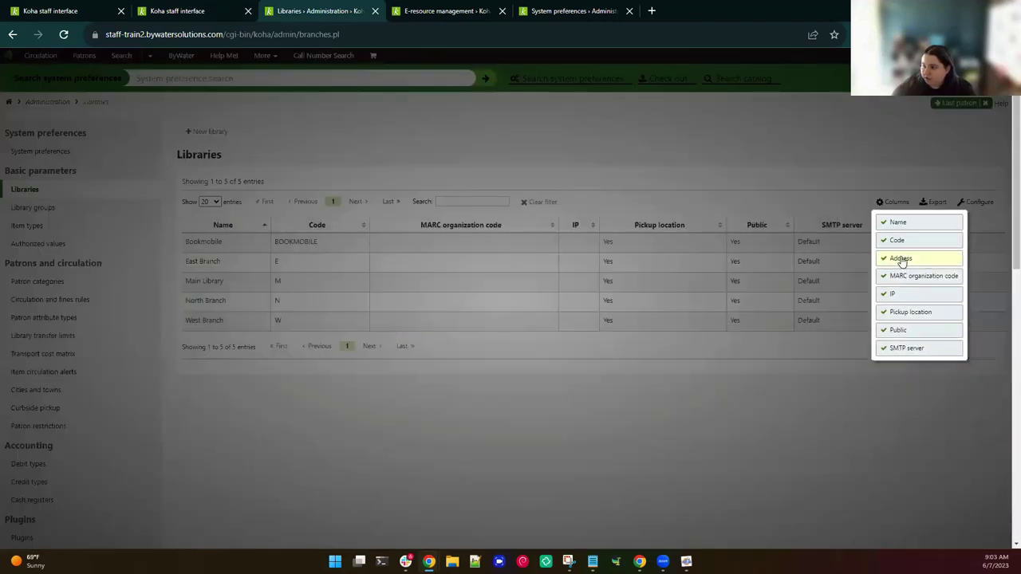
{"action": "left_click", "coordinate": [900, 276]}
{"action": "left_click", "coordinate": [907, 295]}
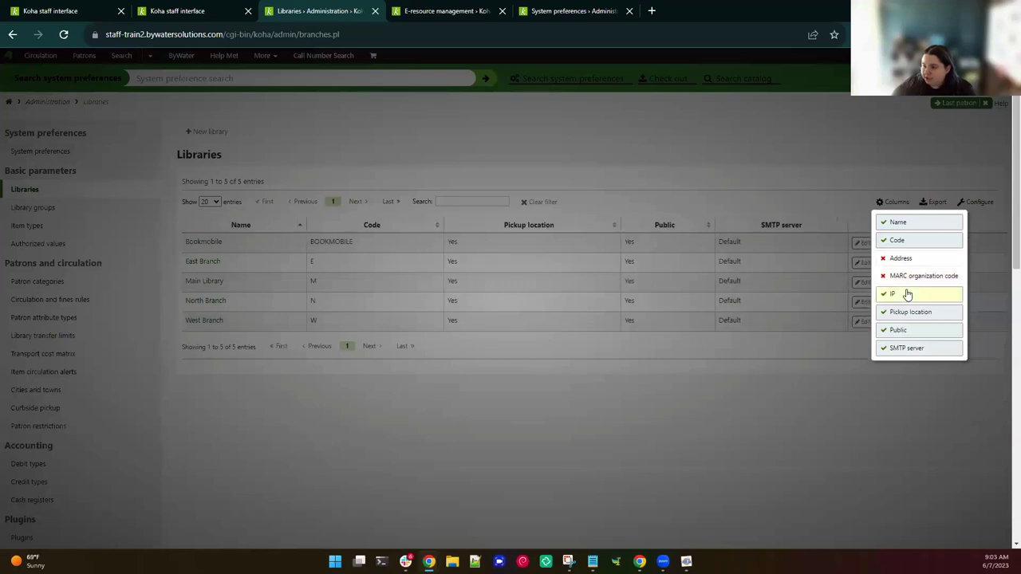
{"action": "left_click", "coordinate": [778, 381]}
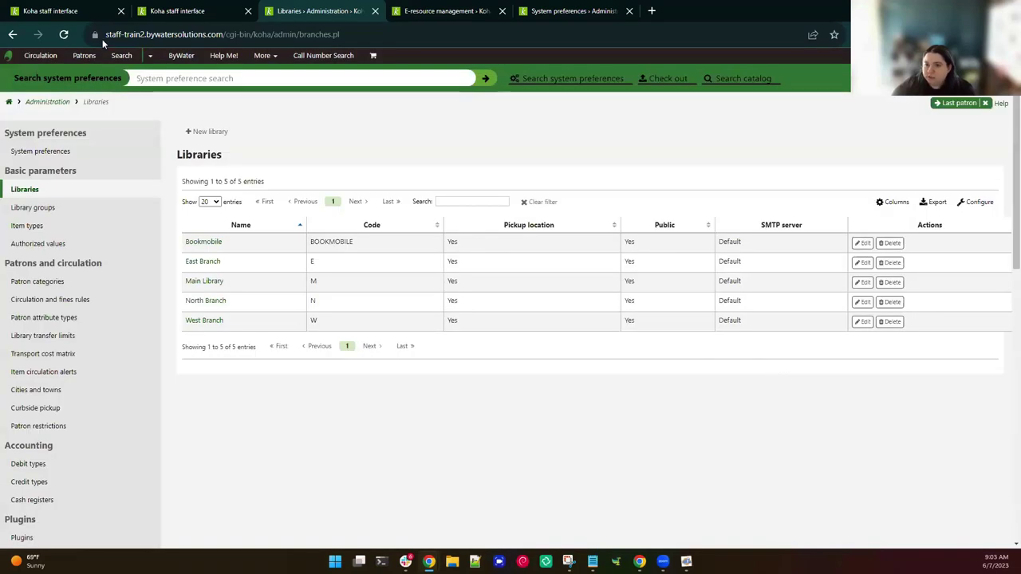
{"action": "left_click", "coordinate": [63, 35]}
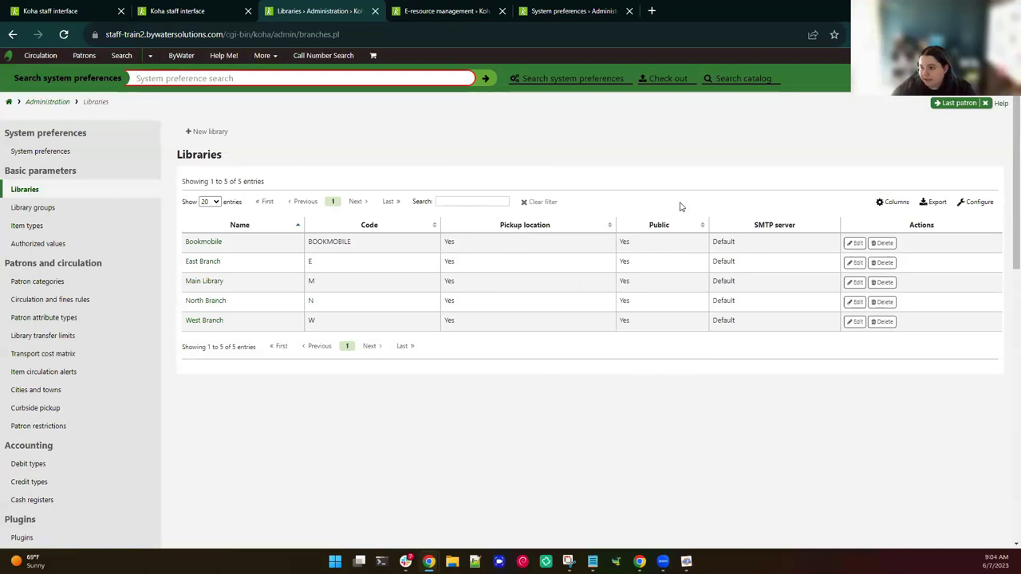
{"action": "left_click", "coordinate": [657, 187]}
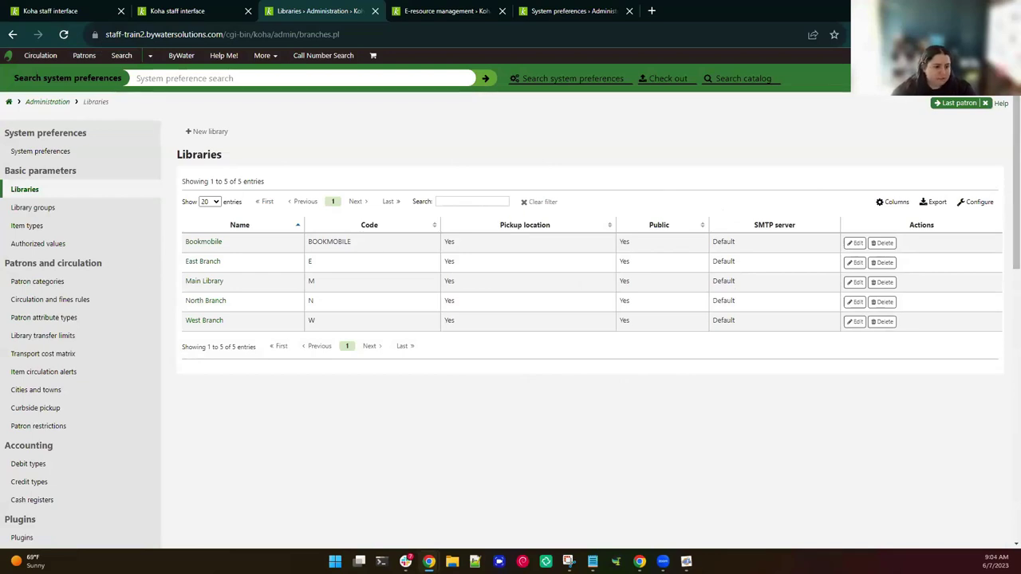
View the E-resource management page and examine the value options of the CircControlReturnsBranch system preference.
{"action": "left_click", "coordinate": [478, 11]}
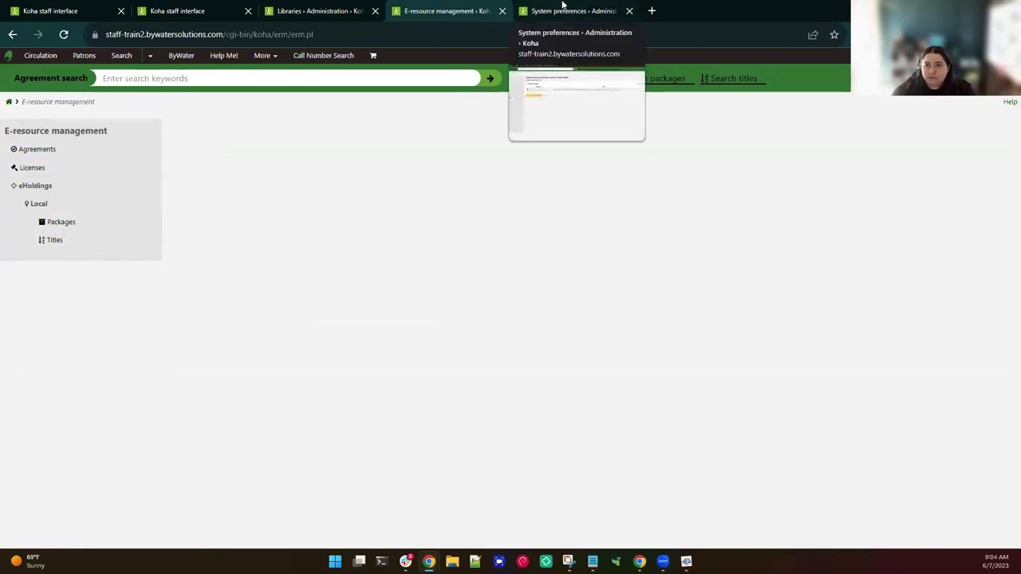
{"action": "key", "text": "ctrl+Tab"}
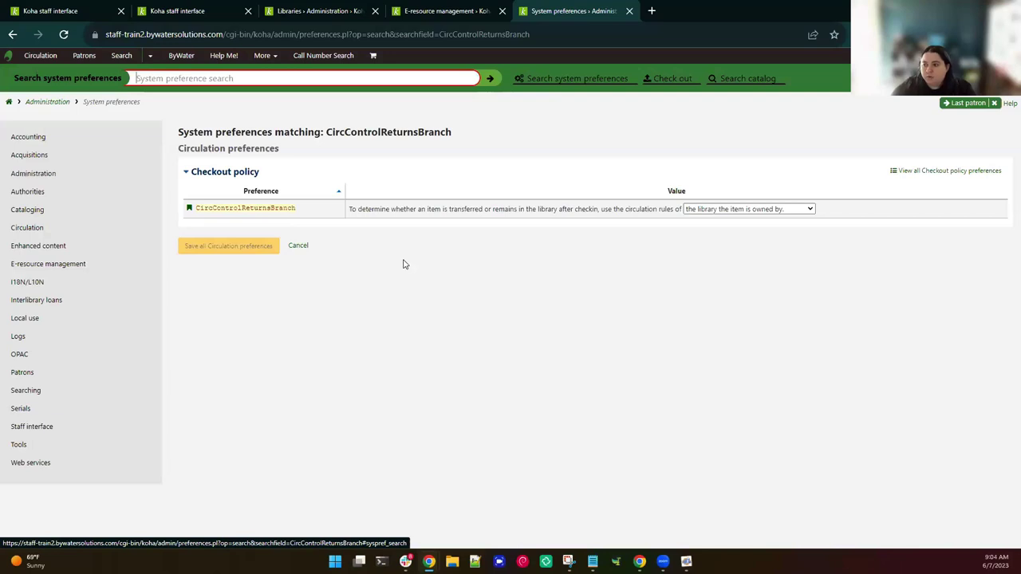
{"action": "left_click", "coordinate": [710, 212]}
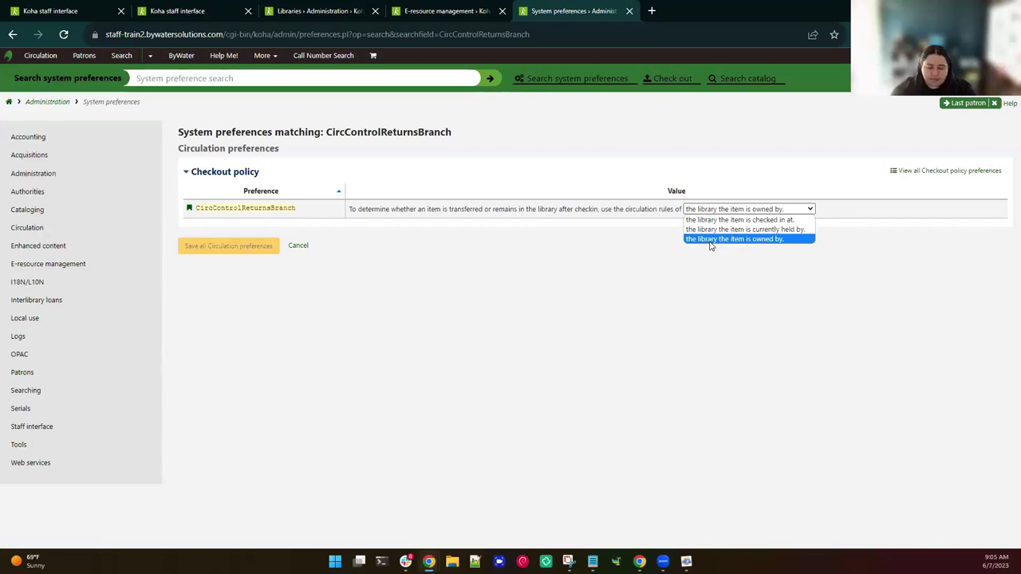
{"action": "left_click", "coordinate": [689, 292]}
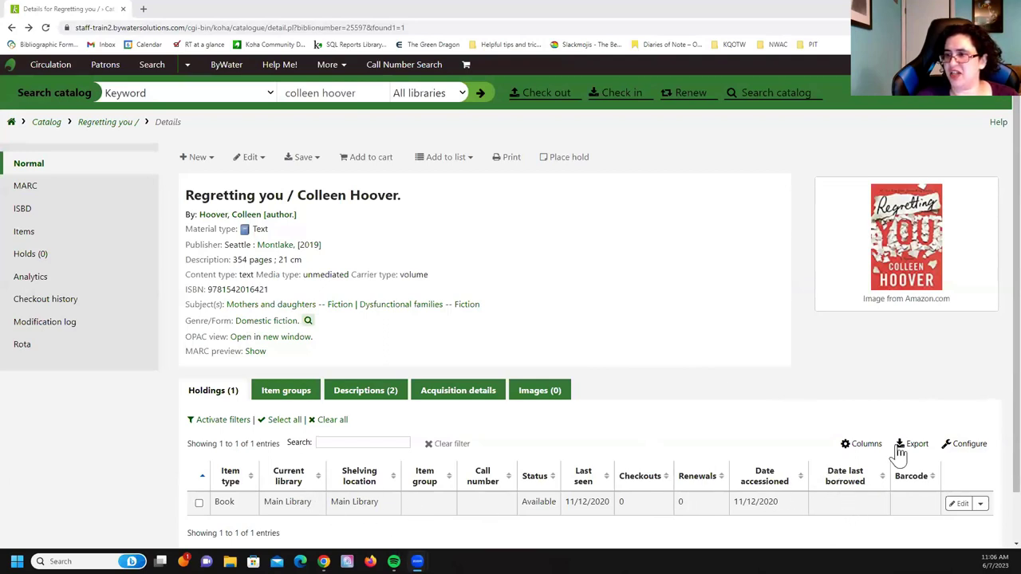
Hide renewals, datelastborrowed, copynumber and stocknumber by default in the catalog record's holdings_table settings and save.
{"action": "left_click", "coordinate": [950, 451]}
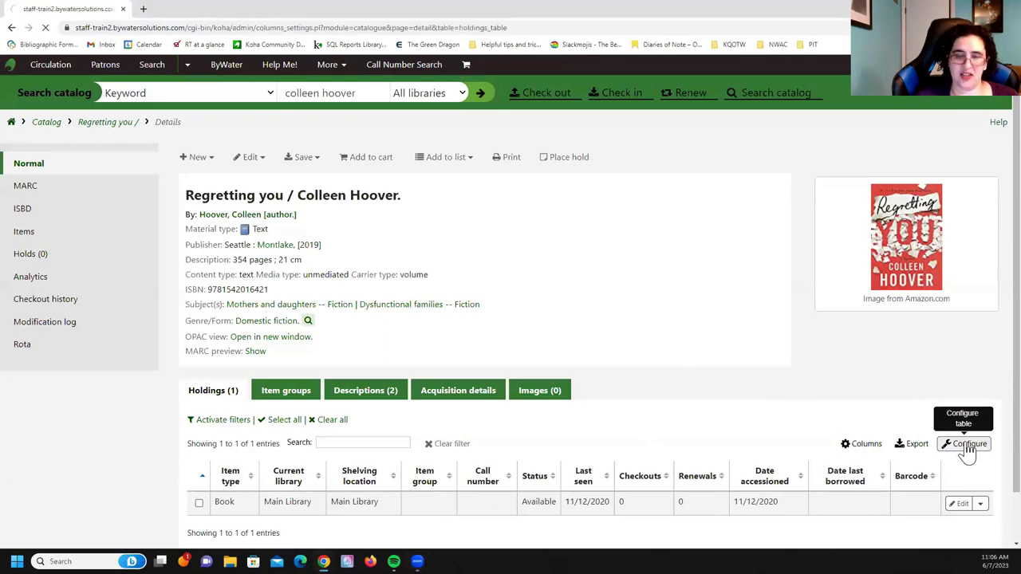
{"action": "scroll", "coordinate": [379, 279], "scroll_direction": "down", "scroll_amount": 4}
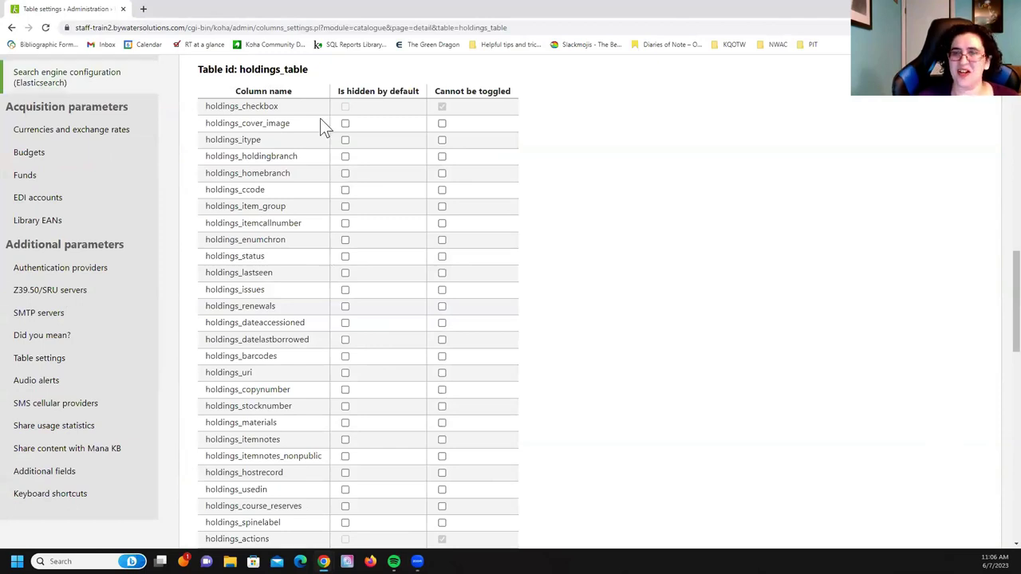
{"action": "left_click", "coordinate": [344, 306]}
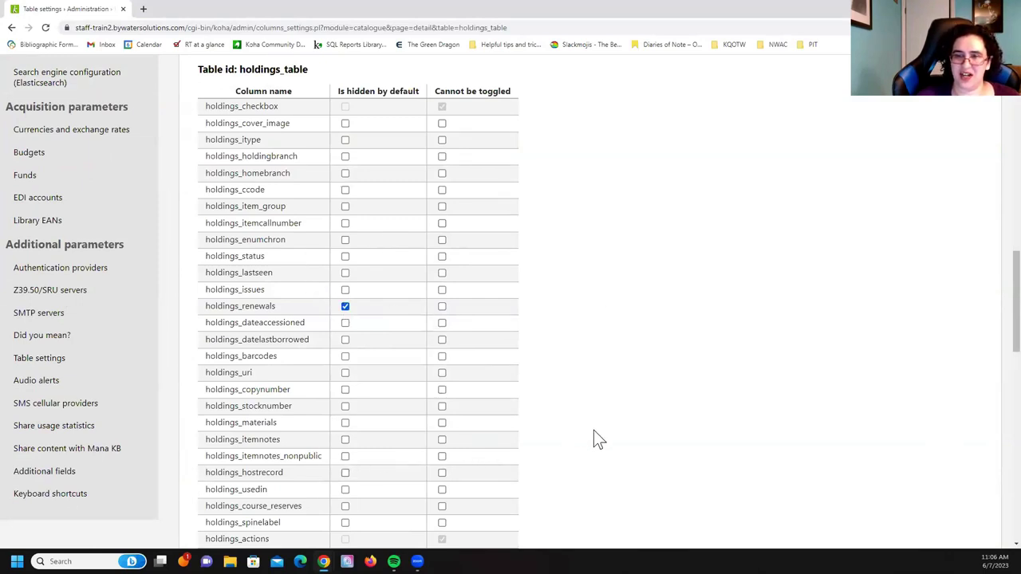
{"action": "scroll", "coordinate": [593, 431], "scroll_direction": "down", "scroll_amount": 3}
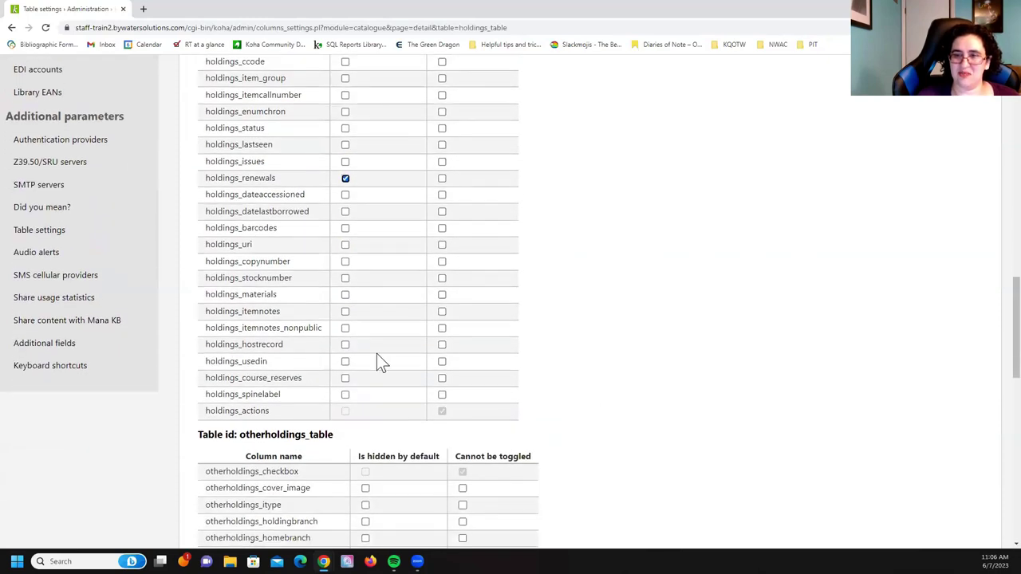
{"action": "left_click", "coordinate": [345, 261]}
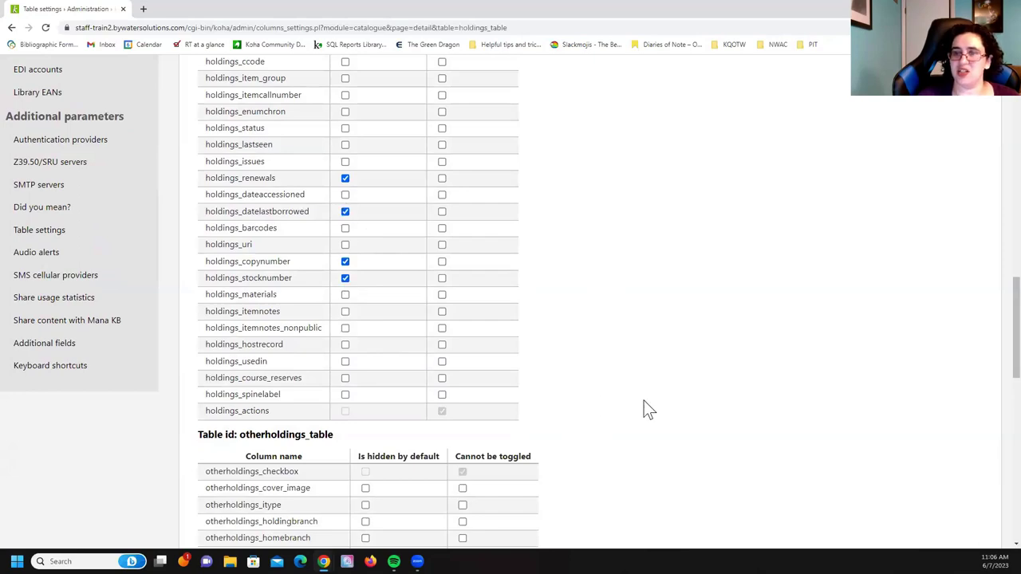
{"action": "scroll", "coordinate": [648, 408], "scroll_direction": "down", "scroll_amount": 5}
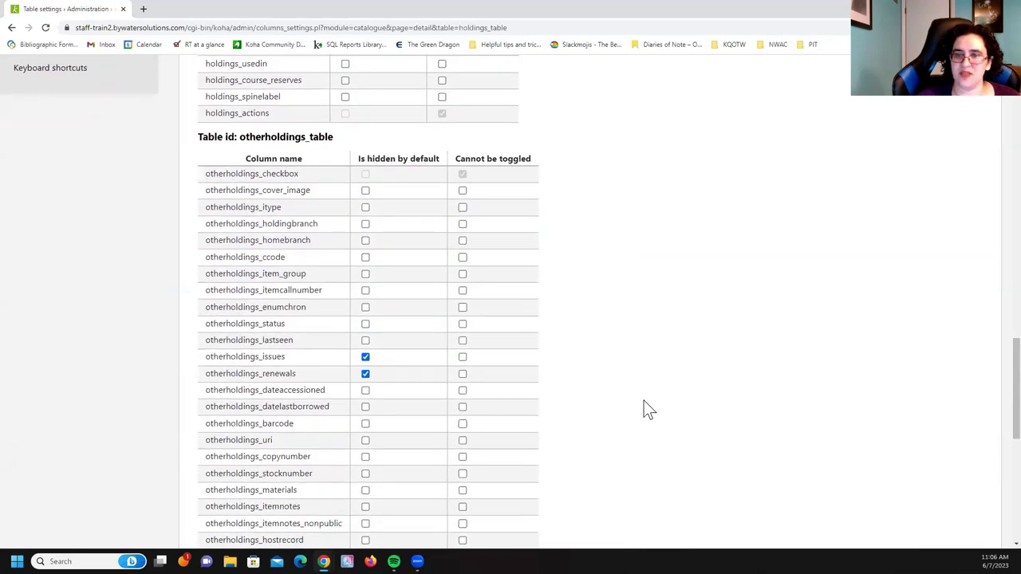
{"action": "scroll", "coordinate": [646, 407], "scroll_direction": "down", "scroll_amount": 5}
{"action": "left_click", "coordinate": [205, 316]}
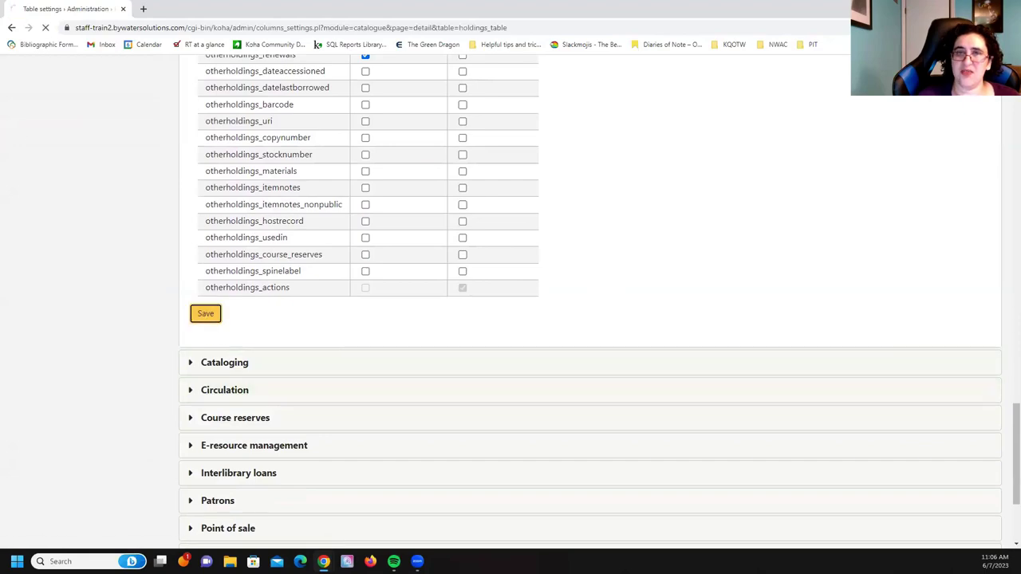
Return to the "Regretting you" record's details and reload the page to check its holdings columns.
{"action": "right_click", "coordinate": [12, 28]}
{"action": "left_click", "coordinate": [39, 64]}
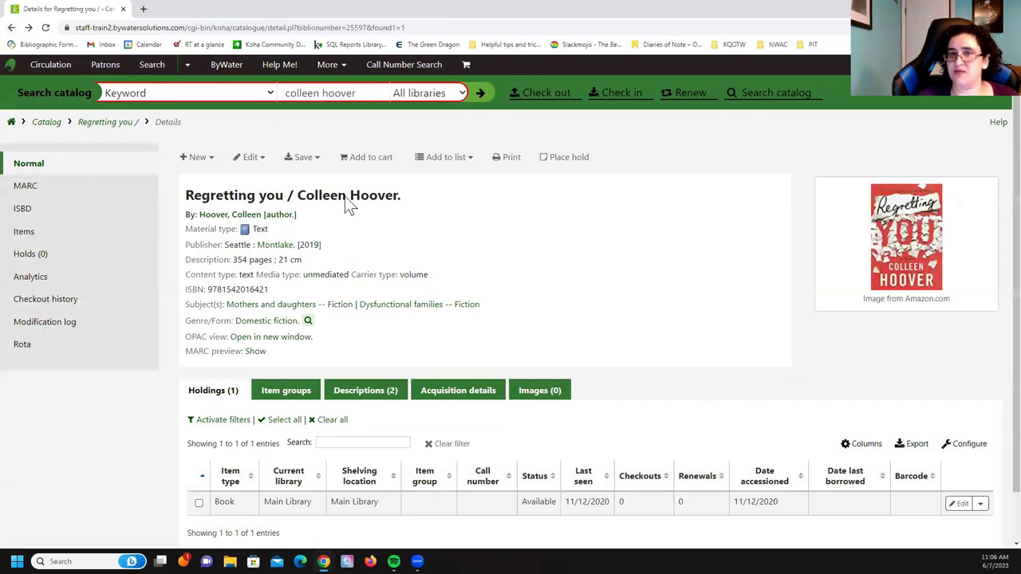
{"action": "left_click", "coordinate": [45, 27]}
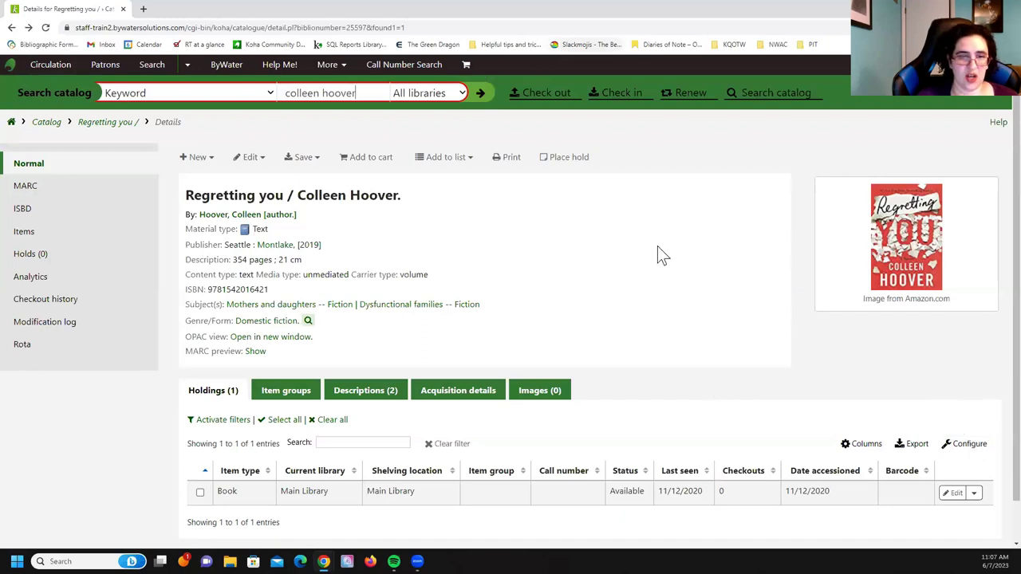
{"action": "key", "text": "alt+Tab"}
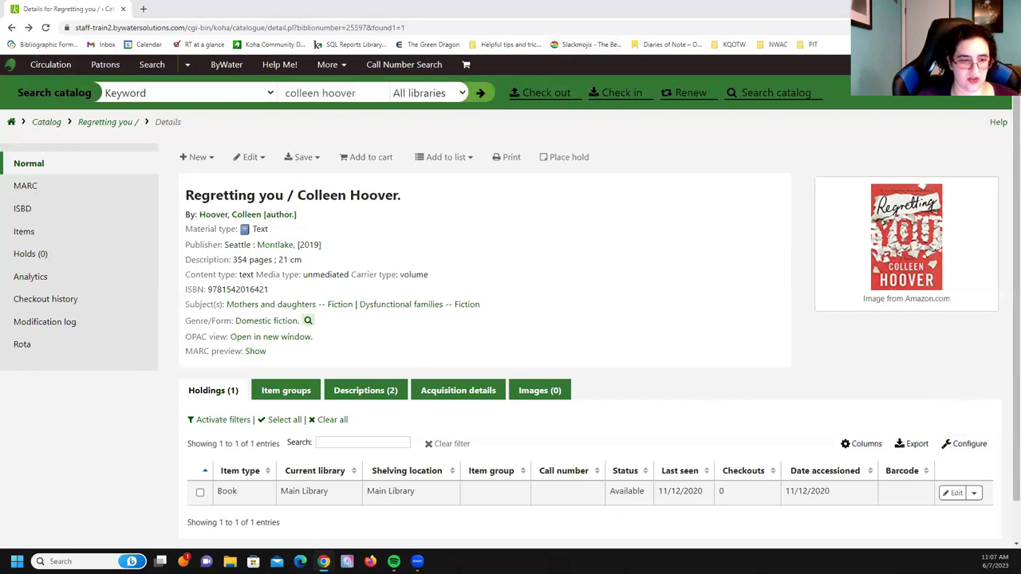
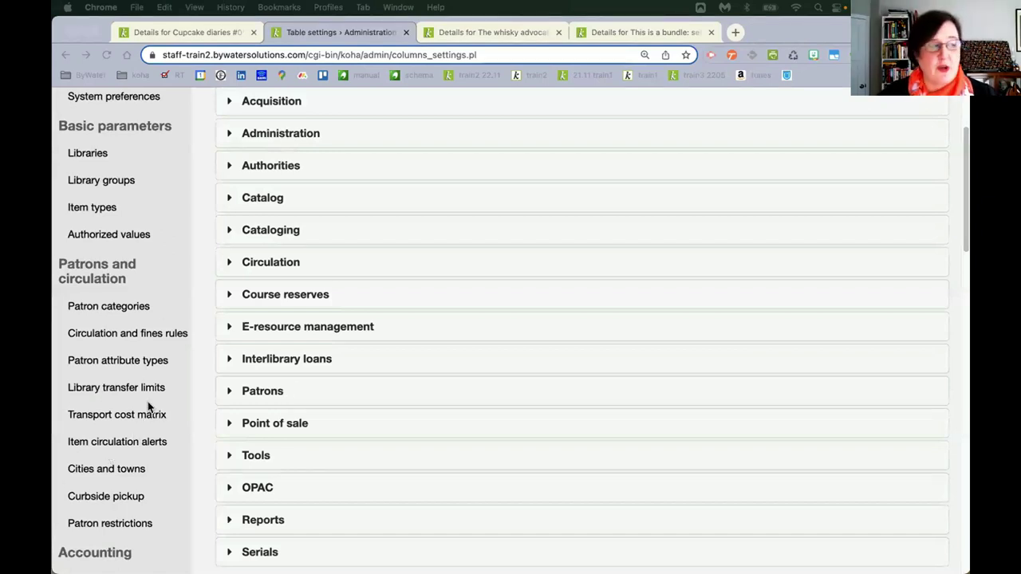
Examine the OPAC biblio-detail column settings in Table settings, including the course reserves, holdingst and subscriptionst tables.
{"action": "scroll", "coordinate": [375, 371], "scroll_direction": "up", "scroll_amount": 4}
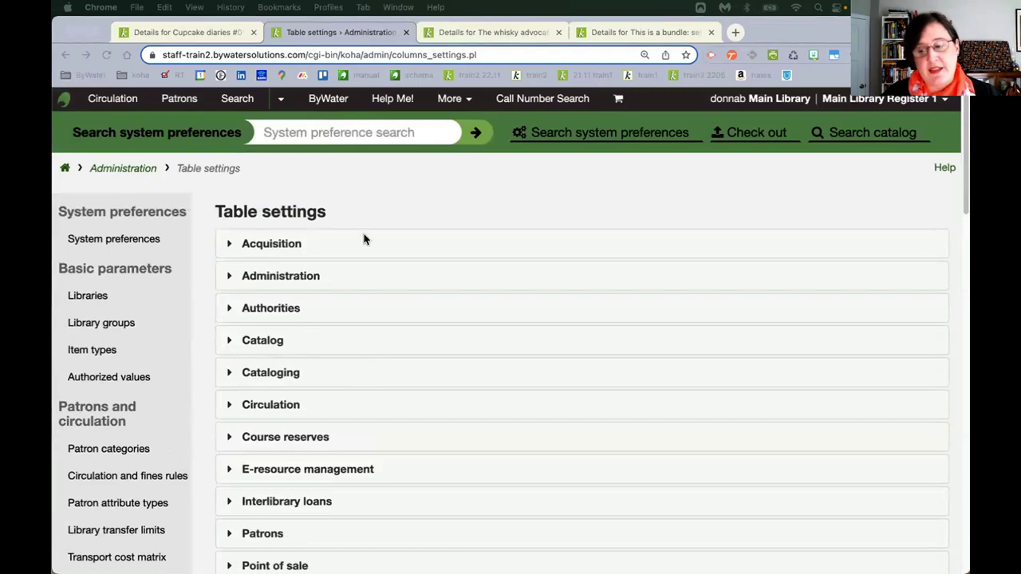
{"action": "scroll", "coordinate": [364, 242], "scroll_direction": "down", "scroll_amount": 1}
{"action": "scroll", "coordinate": [437, 366], "scroll_direction": "down", "scroll_amount": 5}
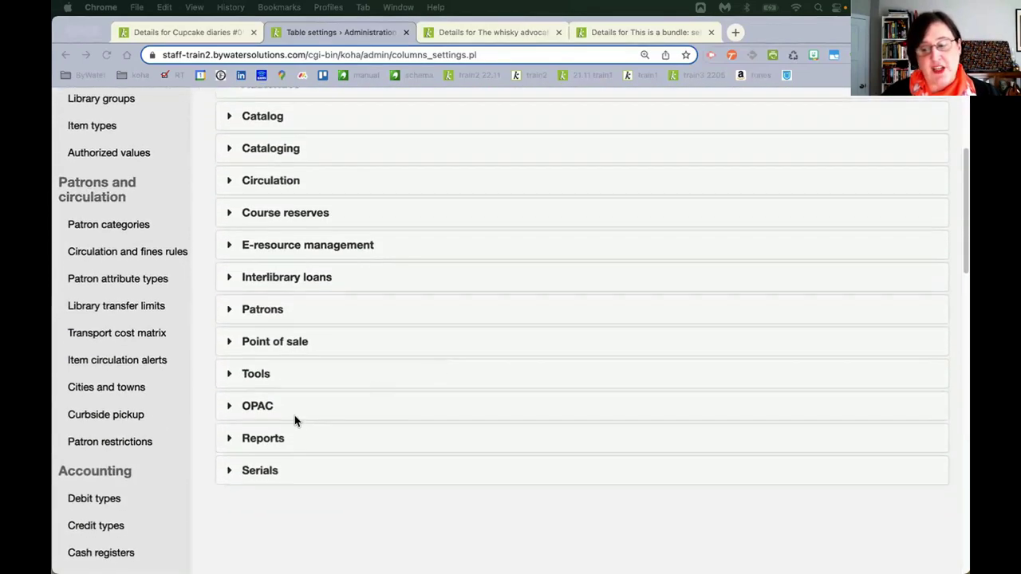
{"action": "left_click", "coordinate": [257, 406]}
{"action": "scroll", "coordinate": [256, 408], "scroll_direction": "down", "scroll_amount": 6}
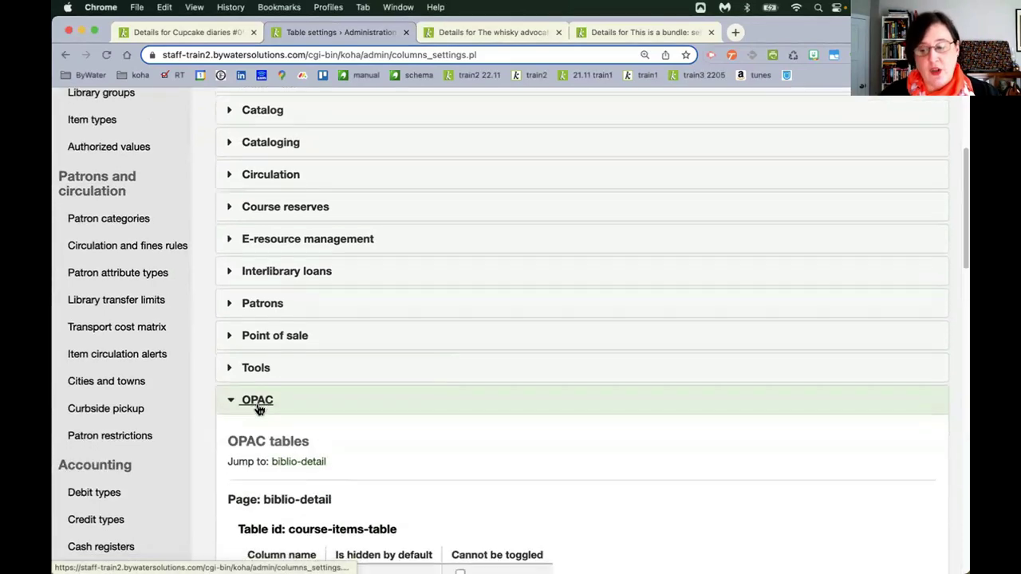
{"action": "scroll", "coordinate": [222, 336], "scroll_direction": "down", "scroll_amount": 6}
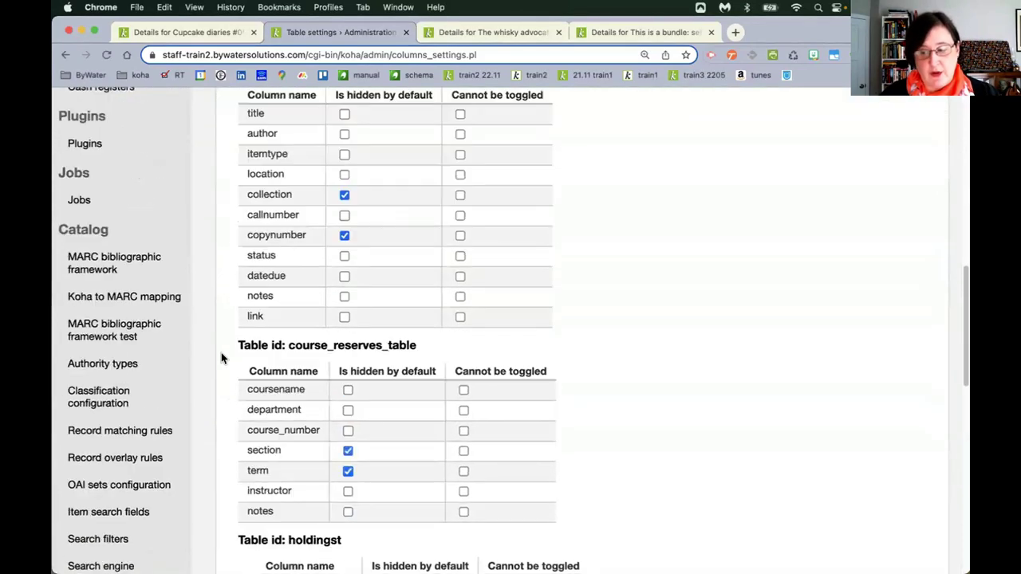
{"action": "scroll", "coordinate": [243, 410], "scroll_direction": "down", "scroll_amount": 3}
{"action": "scroll", "coordinate": [243, 411], "scroll_direction": "down", "scroll_amount": 15}
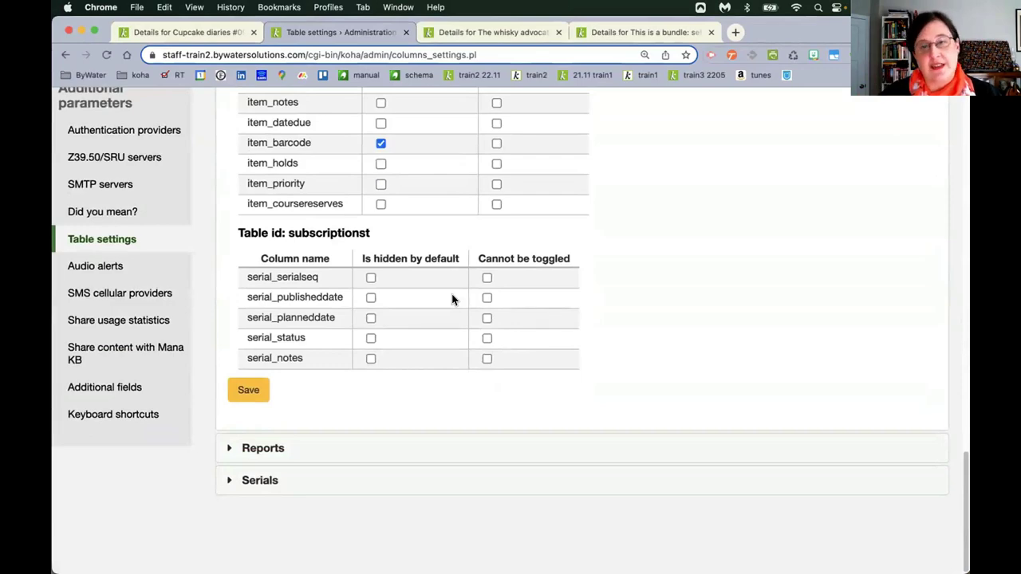
{"action": "scroll", "coordinate": [368, 285], "scroll_direction": "up", "scroll_amount": 5}
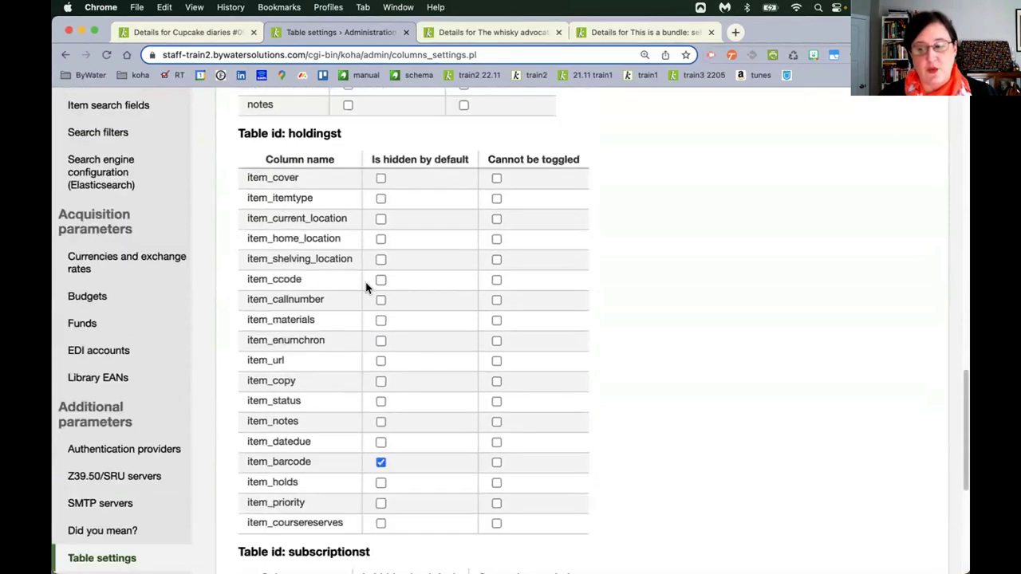
{"action": "scroll", "coordinate": [366, 287], "scroll_direction": "up", "scroll_amount": 3}
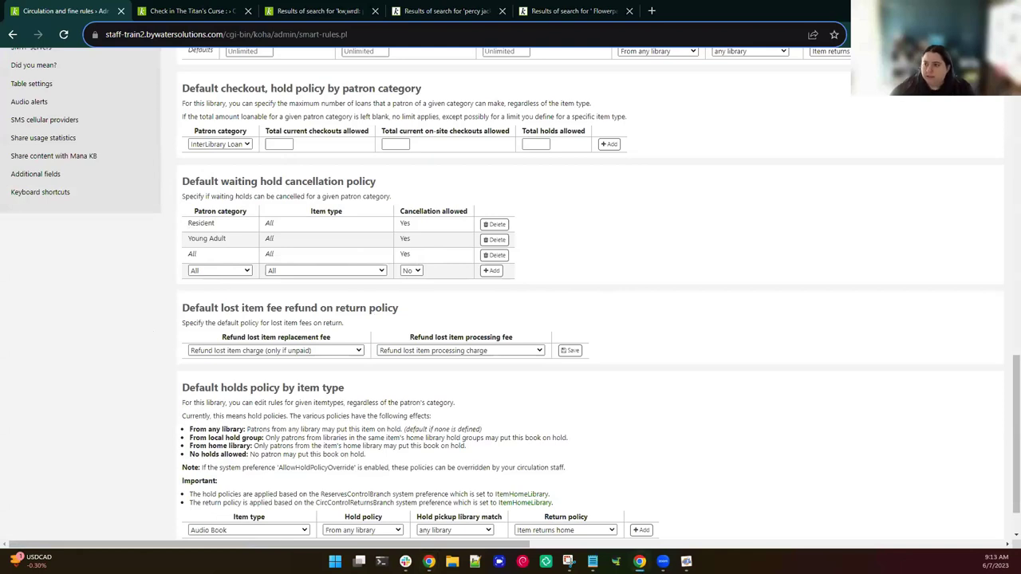
Switch to the patron's OPAC account and request cancellation of the waiting hold on "The Titan's Curse : the graphic novel".
{"action": "key", "text": "alt+Tab"}
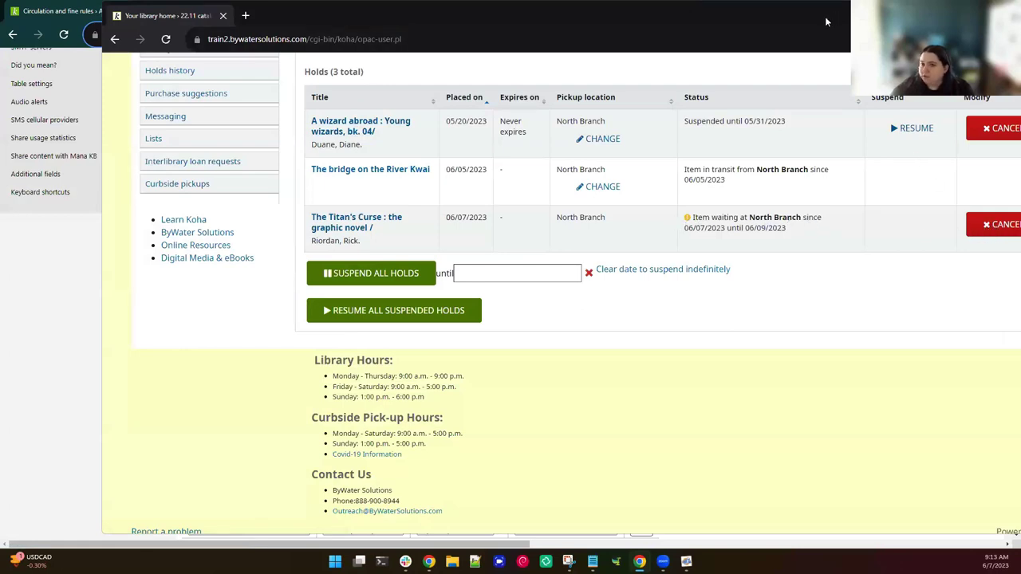
{"action": "key", "text": "super+Up"}
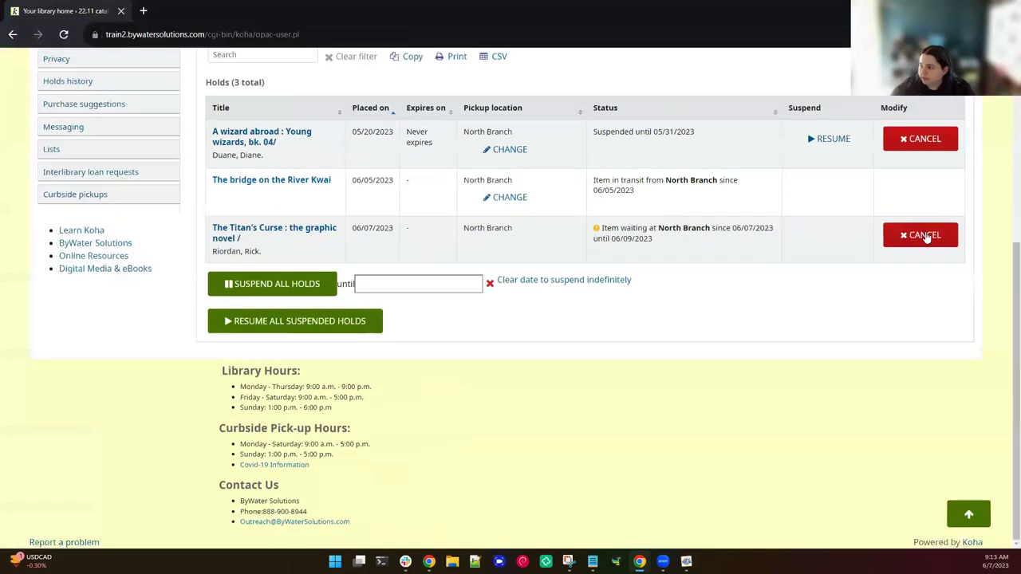
{"action": "left_click", "coordinate": [939, 234]}
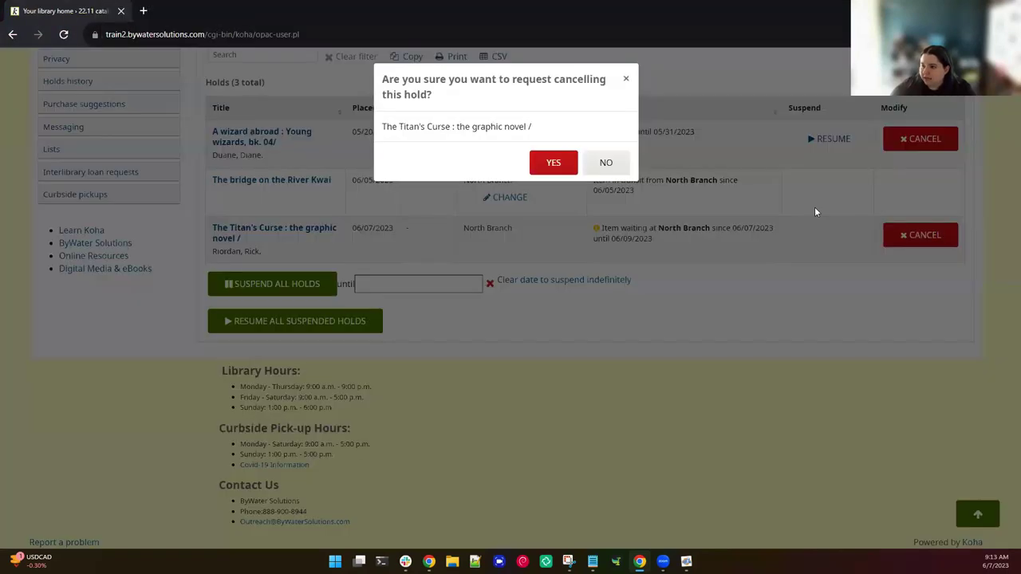
{"action": "left_click", "coordinate": [546, 161]}
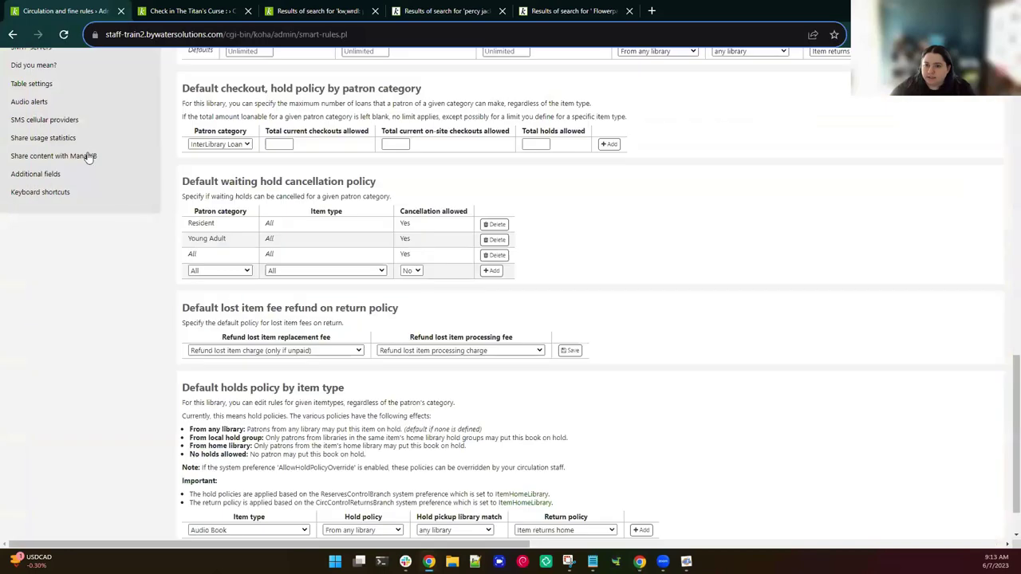
In the staff interface's Circulation module, view the holds awaiting pickup that have cancellation requests.
{"action": "scroll", "coordinate": [15, 62], "scroll_direction": "up", "scroll_amount": 5}
{"action": "scroll", "coordinate": [16, 62], "scroll_direction": "up", "scroll_amount": 5}
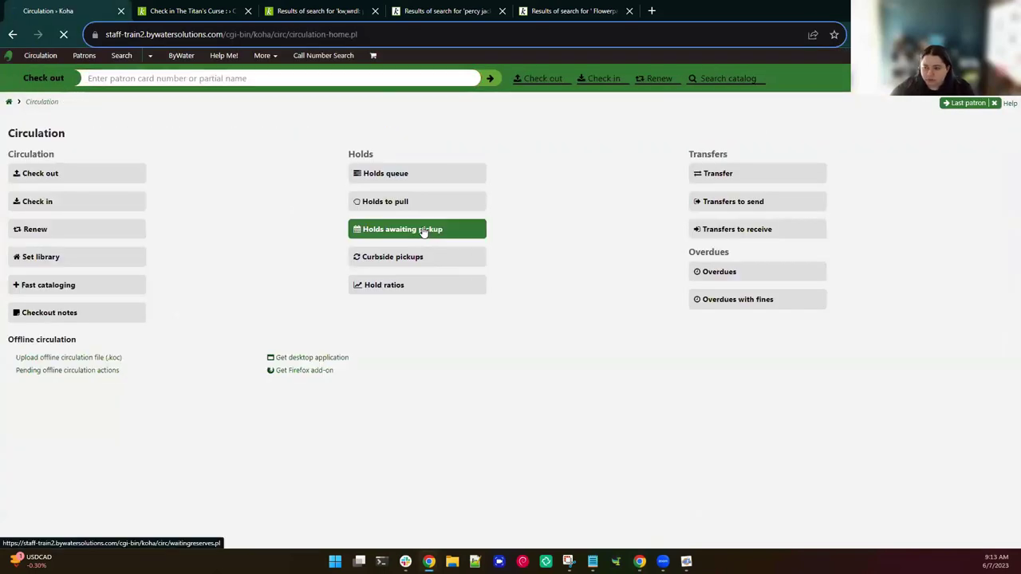
{"action": "left_click", "coordinate": [423, 230]}
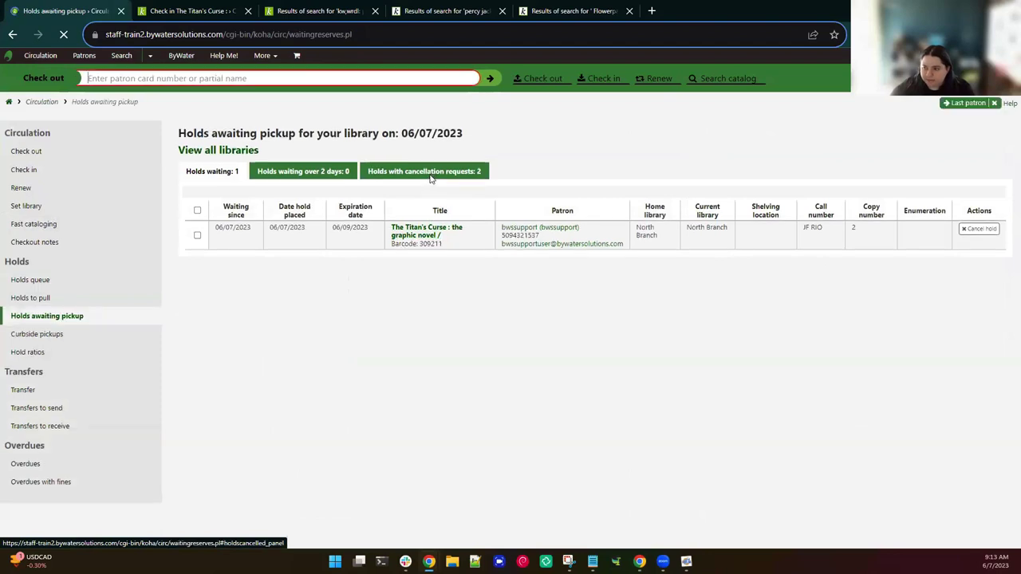
{"action": "left_click", "coordinate": [430, 177]}
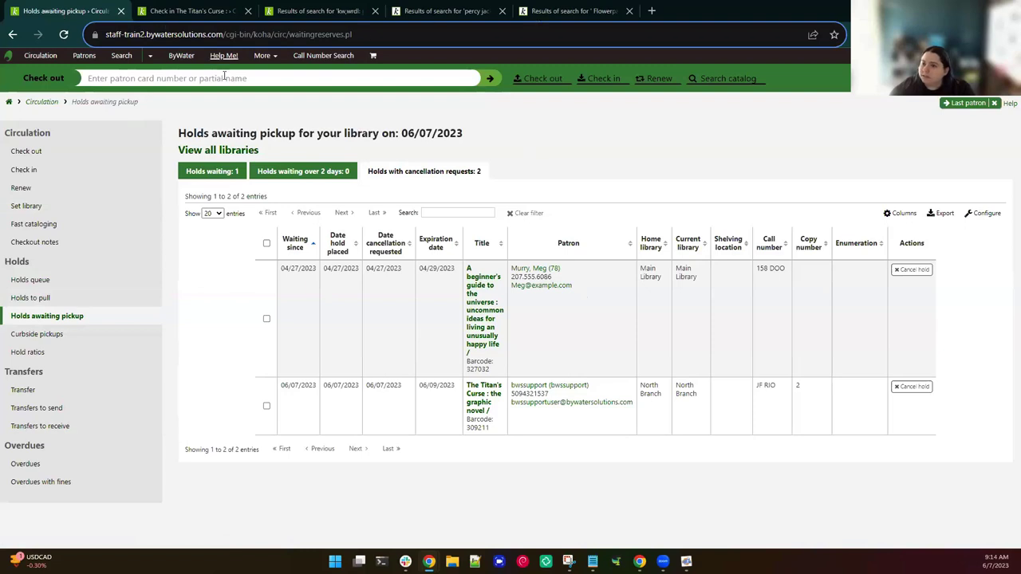
Search the global system preferences in Koha administration for "opac".
{"action": "left_click", "coordinate": [264, 55]}
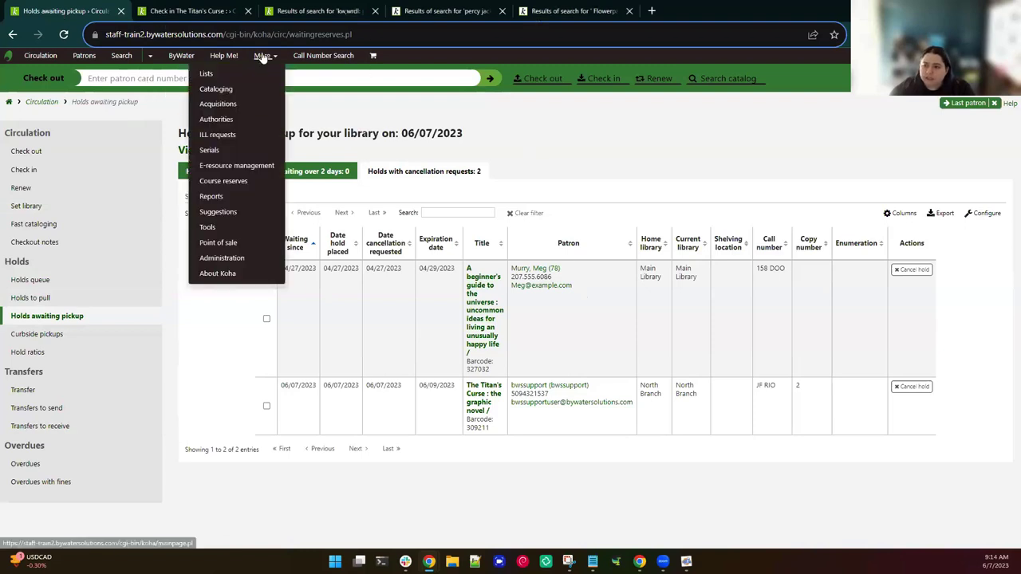
{"action": "left_click", "coordinate": [227, 258]}
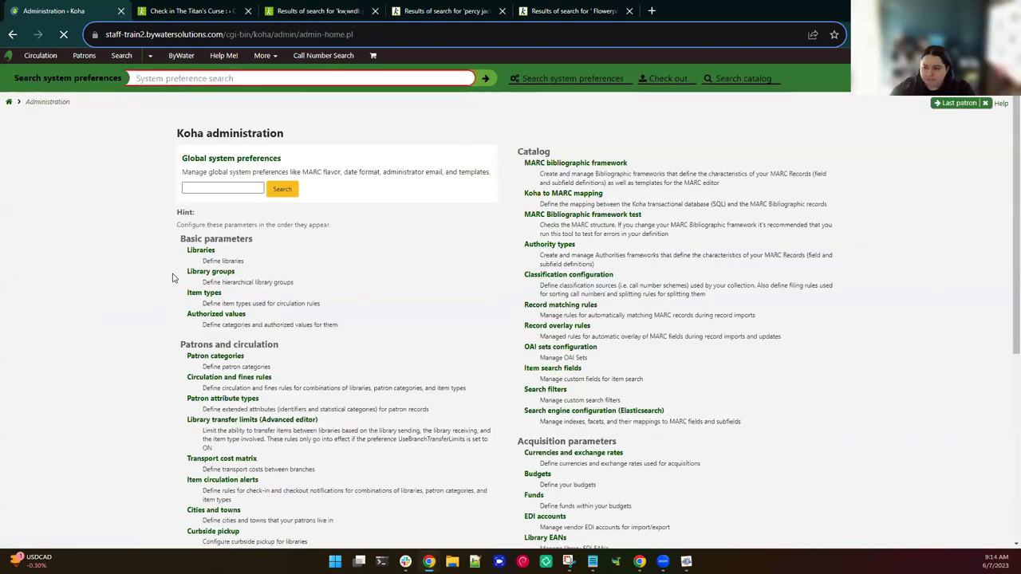
{"action": "left_click", "coordinate": [243, 187]}
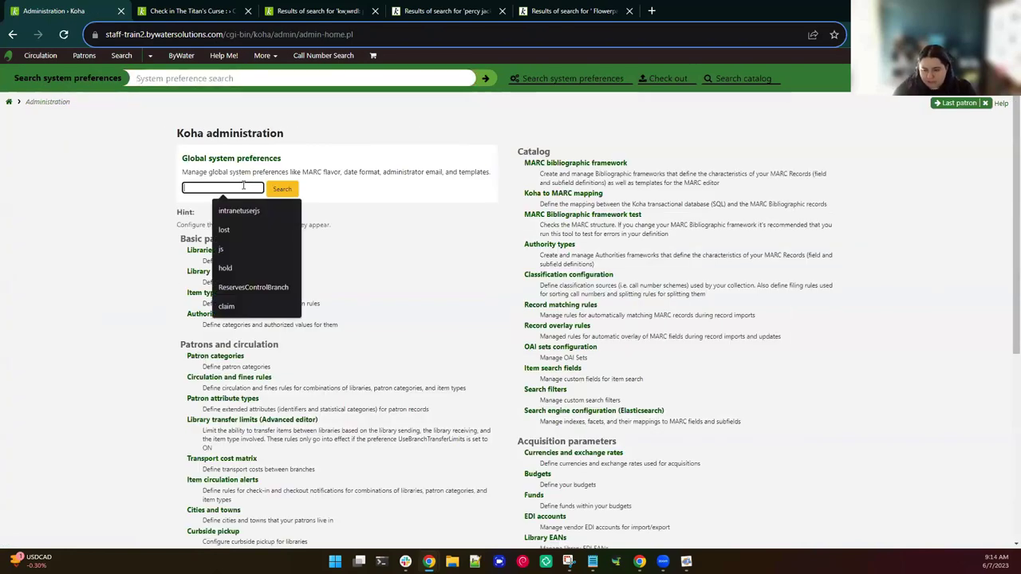
{"action": "type", "text": "opac"}
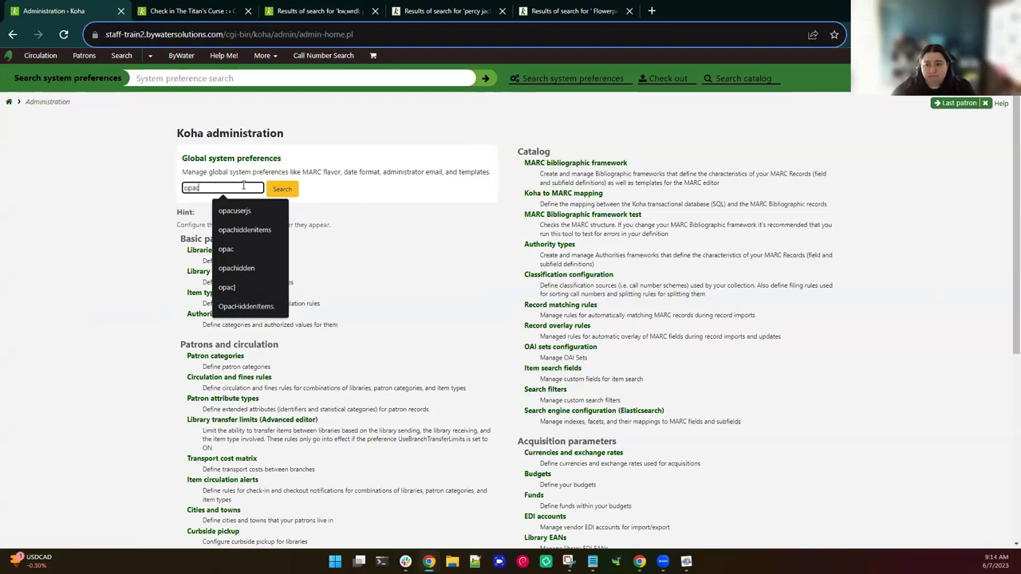
{"action": "key", "text": "Return"}
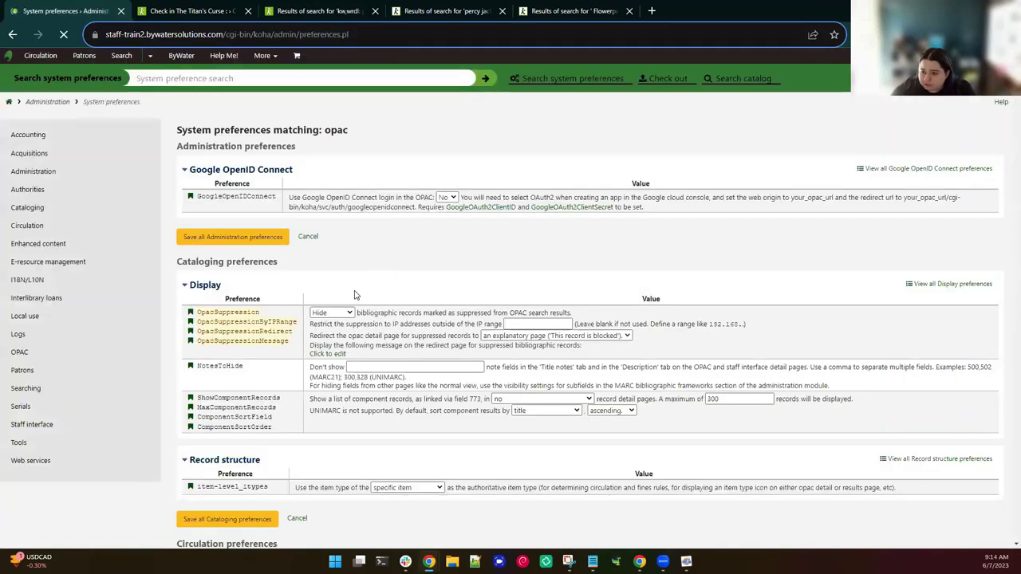
Find OPACAllowUserToChangeBranch in the Holds policy preferences and show the hold statuses it can apply to.
{"action": "scroll", "coordinate": [358, 301], "scroll_direction": "down", "scroll_amount": 2}
{"action": "scroll", "coordinate": [359, 301], "scroll_direction": "down", "scroll_amount": 5}
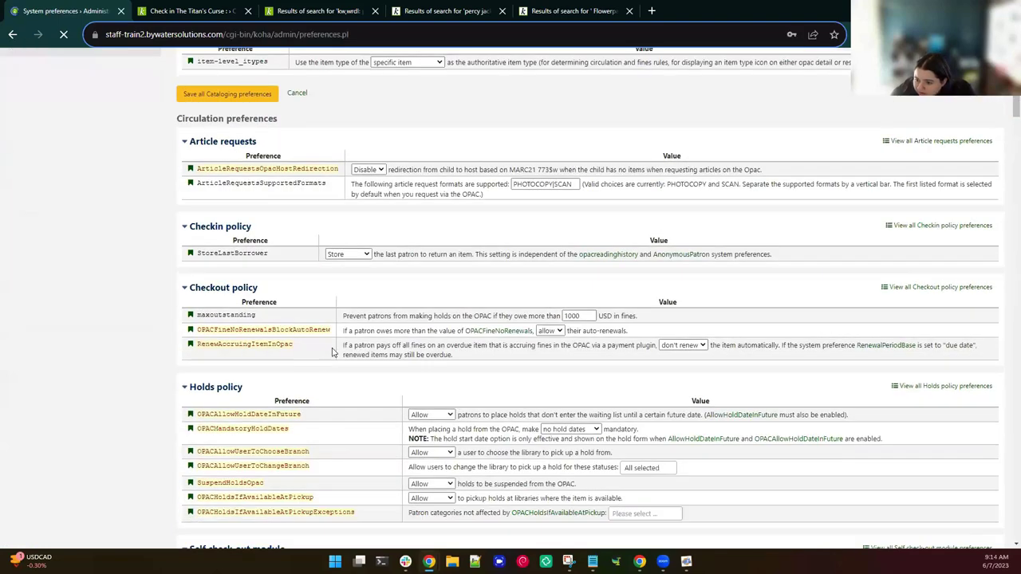
{"action": "scroll", "coordinate": [324, 354], "scroll_direction": "down", "scroll_amount": 3}
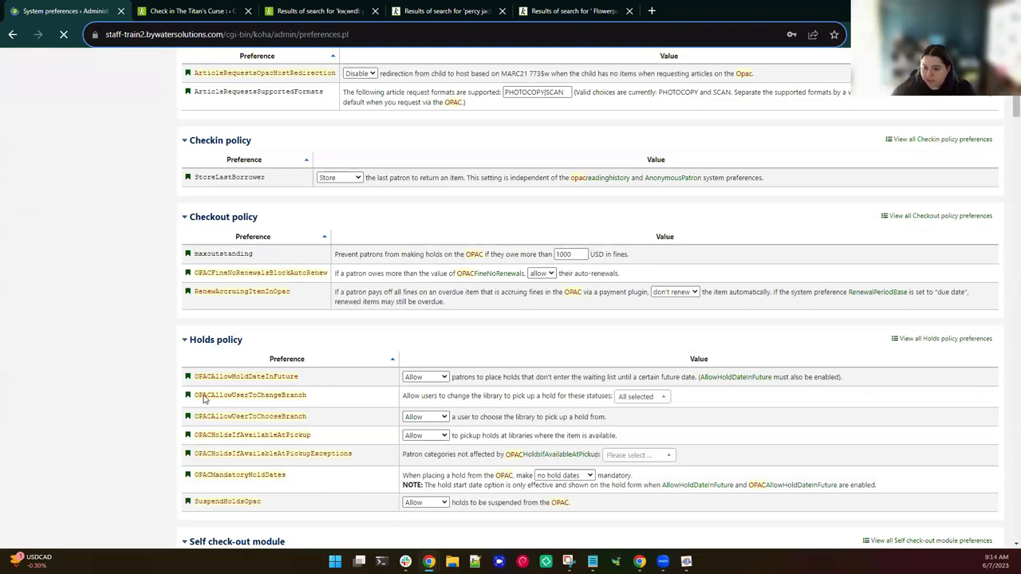
{"action": "double_click", "coordinate": [297, 395]}
{"action": "left_click", "coordinate": [594, 384]}
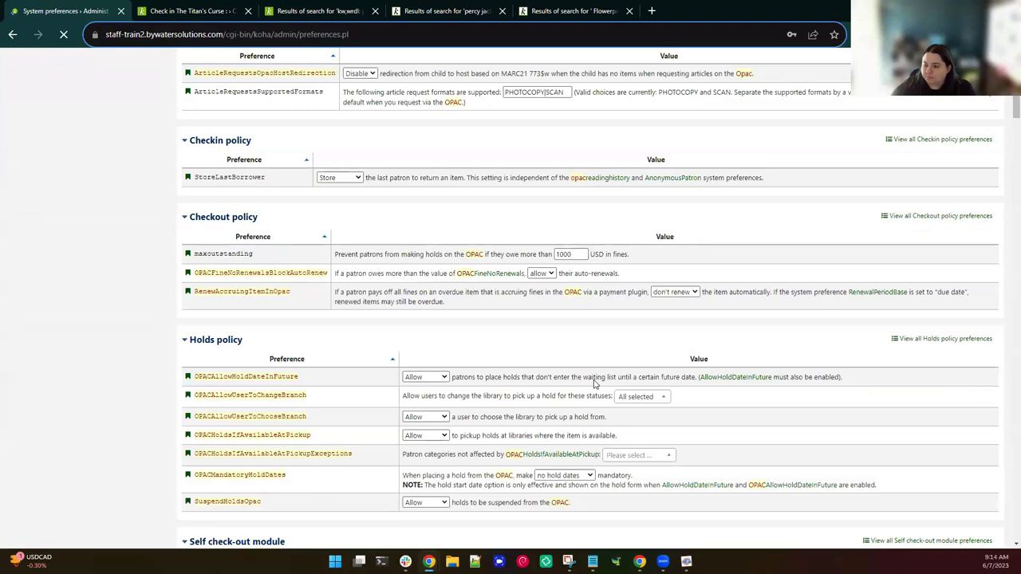
{"action": "left_click", "coordinate": [662, 396]}
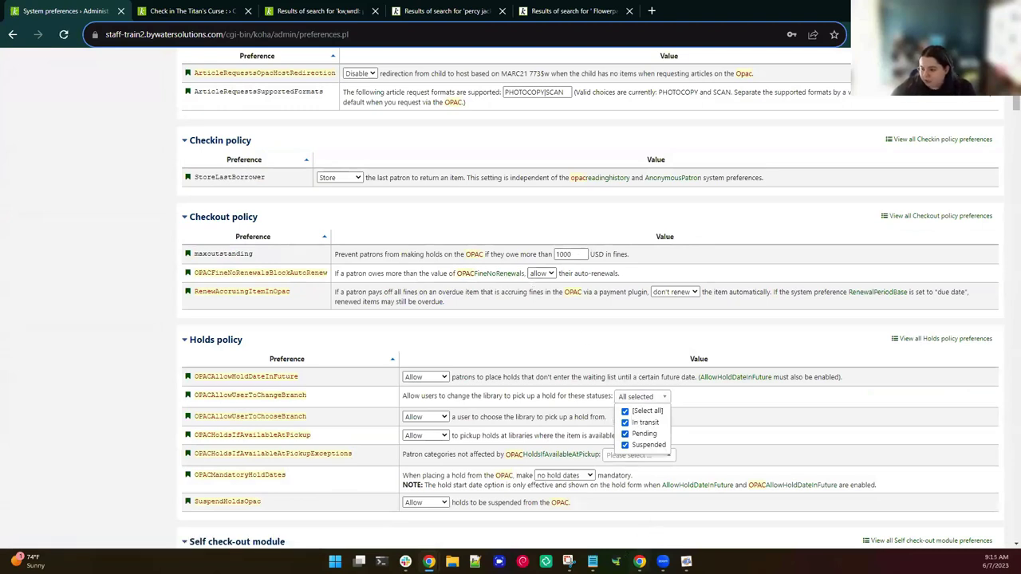
Switch back to the patron's OPAC account summary and show the list of holds.
{"action": "key", "text": "alt+Tab"}
{"action": "left_click", "coordinate": [389, 330]}
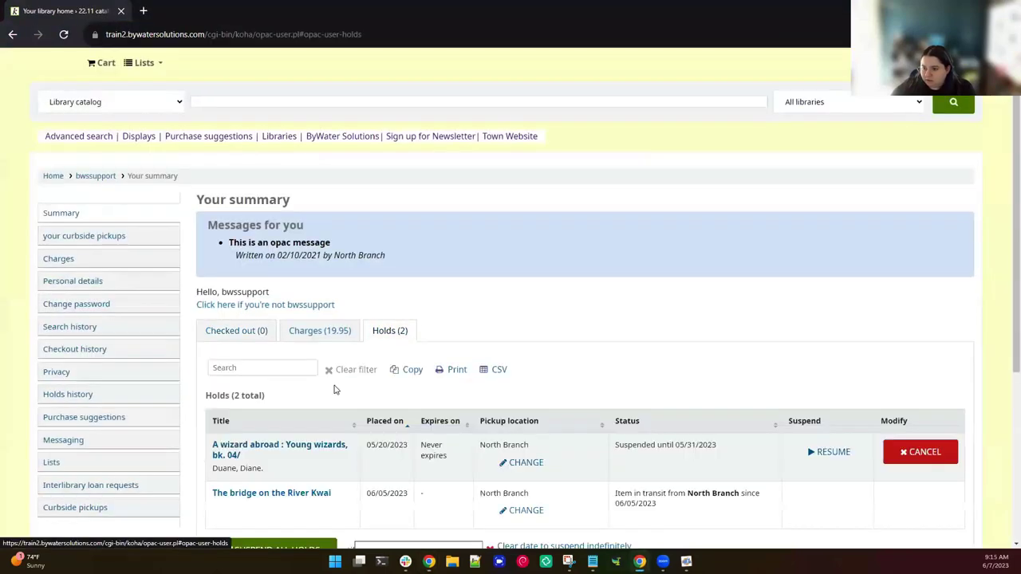
{"action": "scroll", "coordinate": [449, 318], "scroll_direction": "down", "scroll_amount": 1}
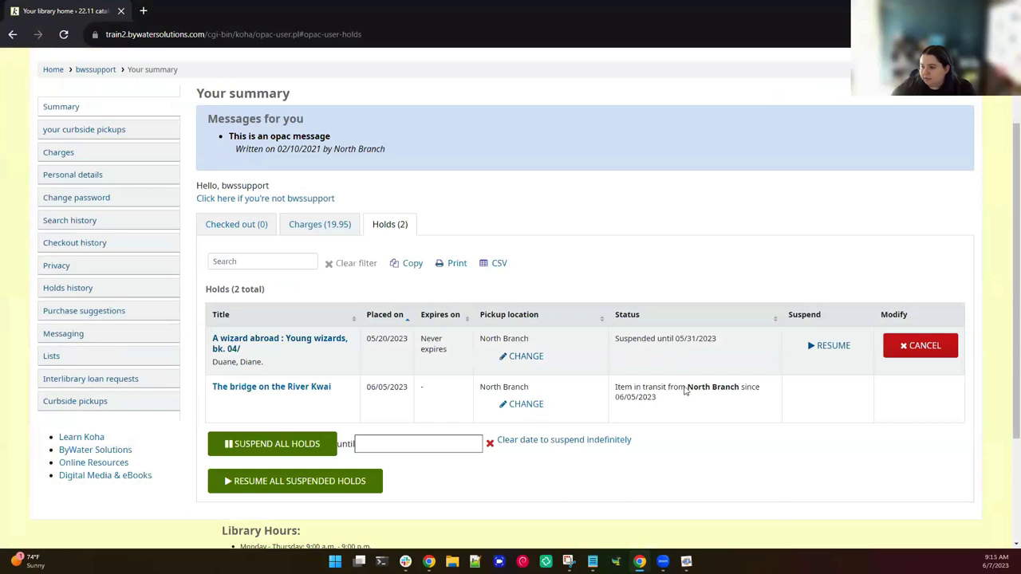
Examine the pickup location choices for the "A wizard abroad" and "The bridge on the River Kwai" holds, closing each without saving.
{"action": "left_click", "coordinate": [526, 355]}
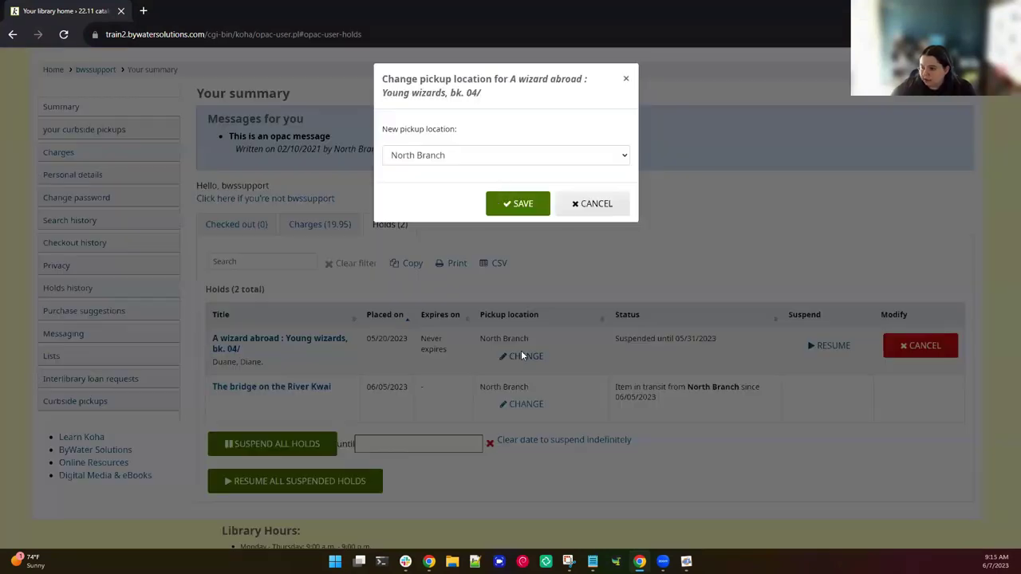
{"action": "left_click", "coordinate": [491, 157]}
{"action": "left_click", "coordinate": [504, 136]}
{"action": "left_click", "coordinate": [595, 203]}
{"action": "left_click", "coordinate": [522, 405]}
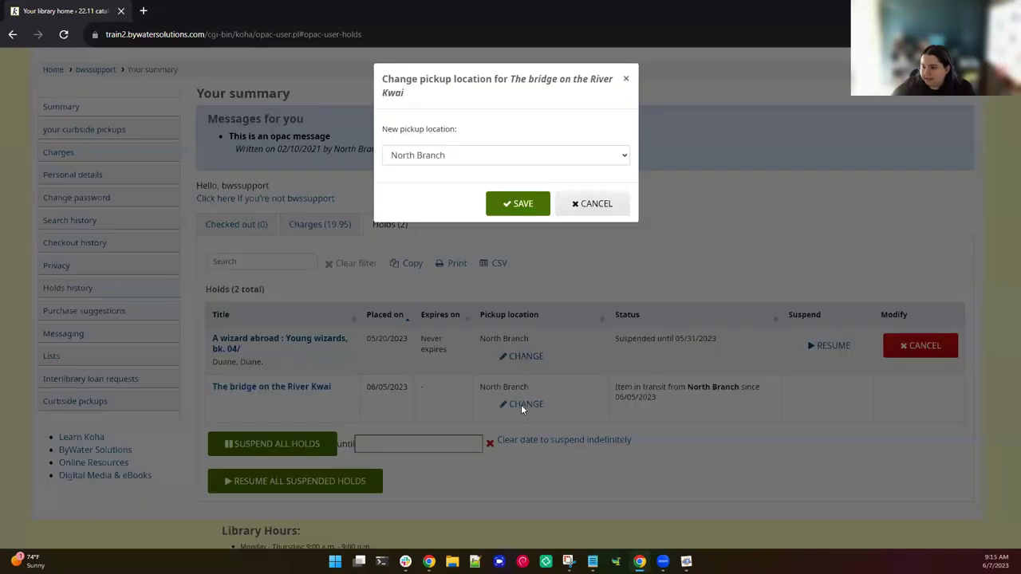
{"action": "left_click", "coordinate": [507, 156]}
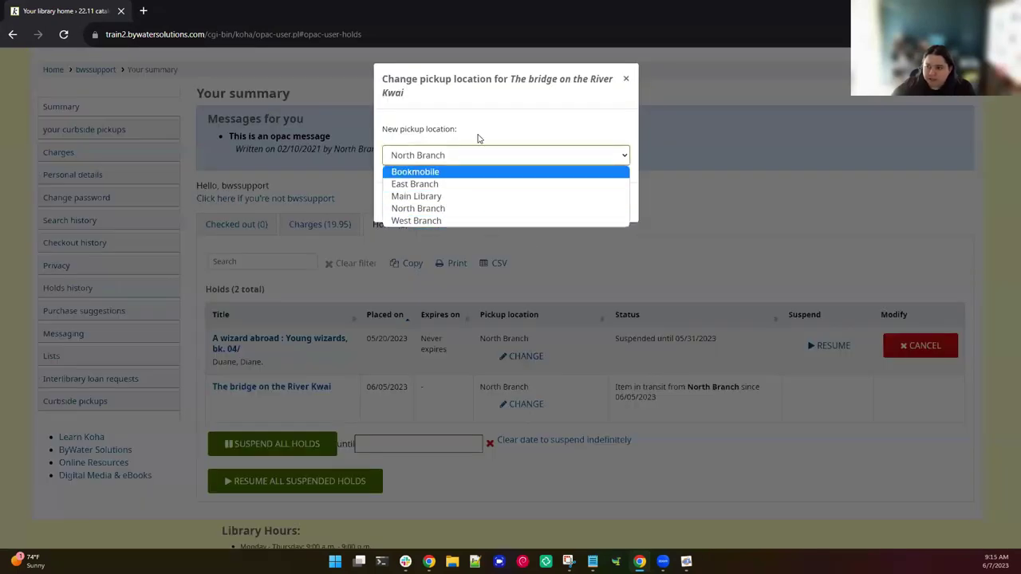
{"action": "left_click", "coordinate": [471, 158]}
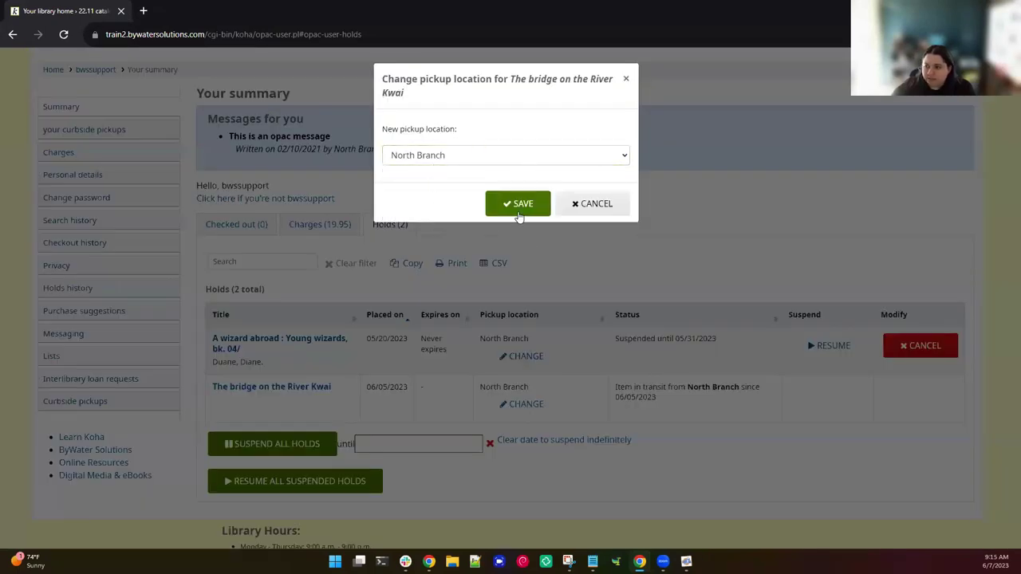
{"action": "left_click", "coordinate": [626, 79]}
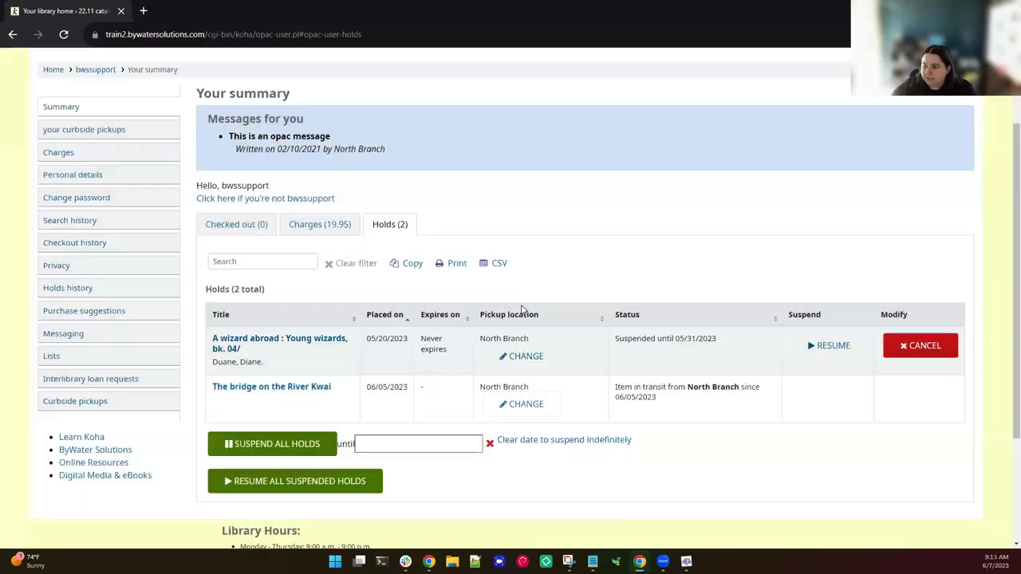
Change the pickup location of the "The bridge on the River Kwai" hold to East Branch, save, and show the holds list again.
{"action": "left_click", "coordinate": [519, 404]}
{"action": "left_click", "coordinate": [443, 158]}
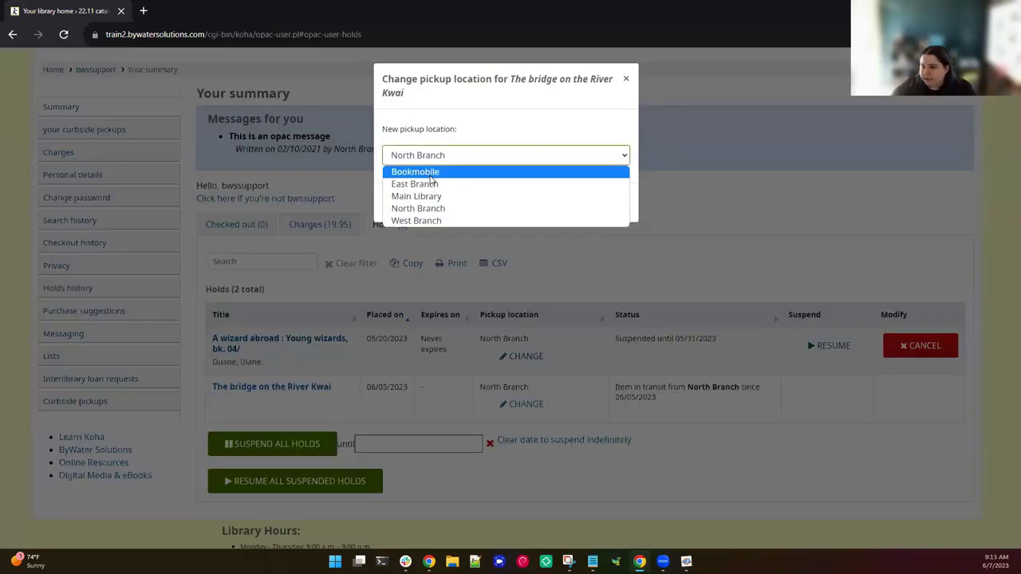
{"action": "left_click", "coordinate": [431, 183]}
{"action": "left_click", "coordinate": [531, 204]}
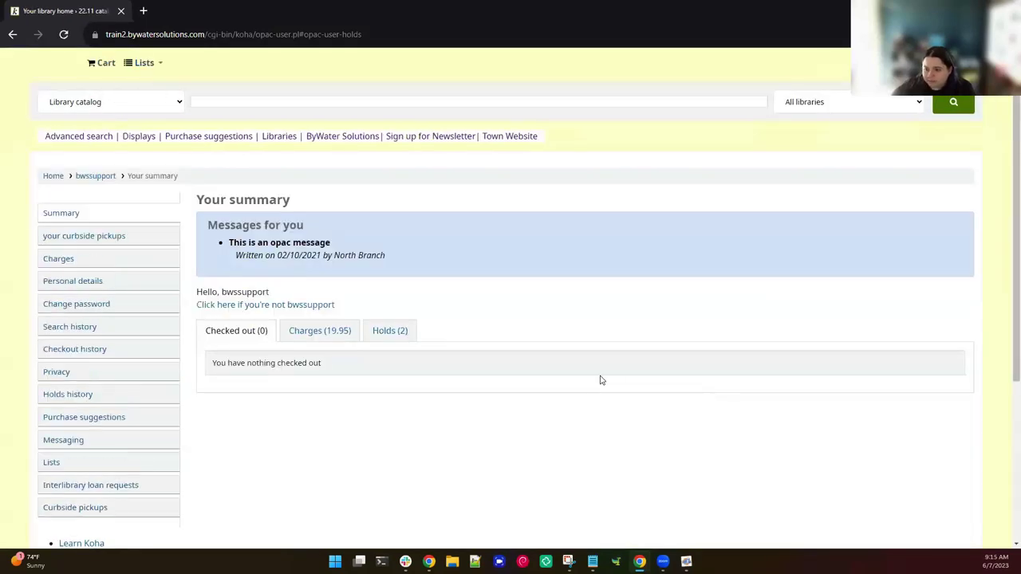
{"action": "left_click", "coordinate": [401, 343]}
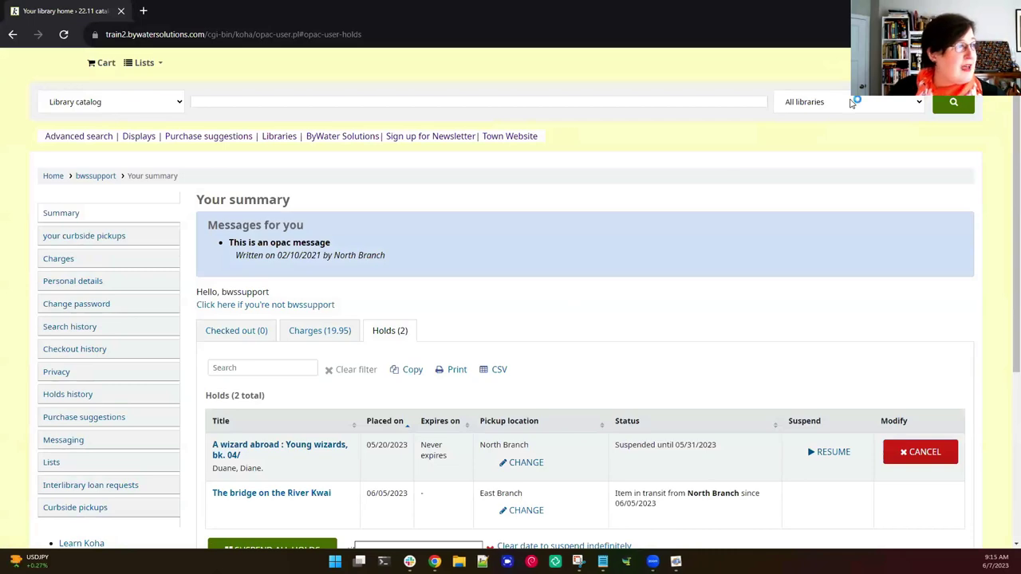
Return to the staff system preferences and close the hold status choices of OPACAllowUserToChangeBranch.
{"action": "key", "text": "ctrl+w"}
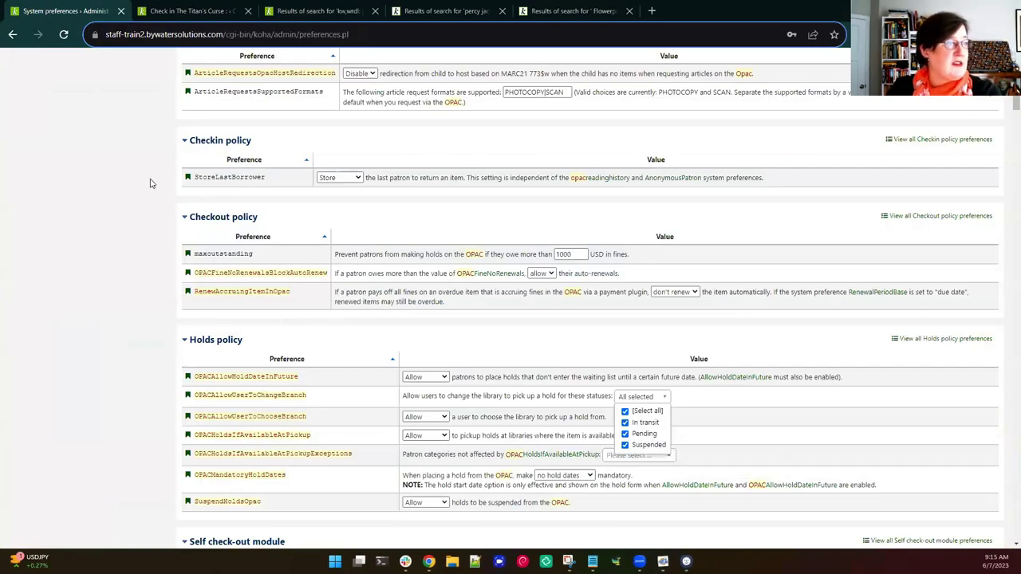
{"action": "left_click", "coordinate": [150, 183]}
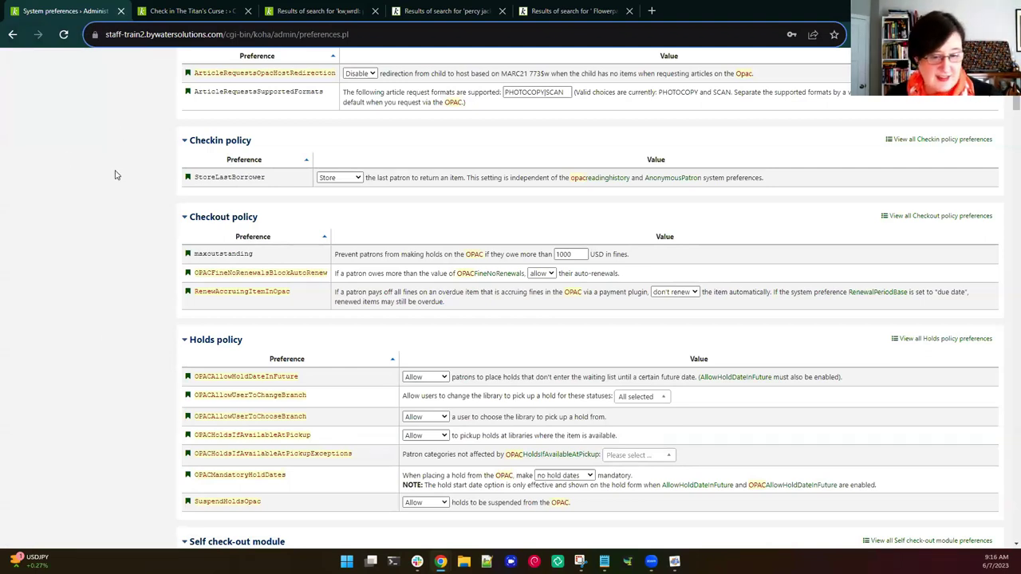
Switch to the staff catalog results for "percy jackson" and search within them by keyword for "Lightning thief".
{"action": "left_click", "coordinate": [196, 11]}
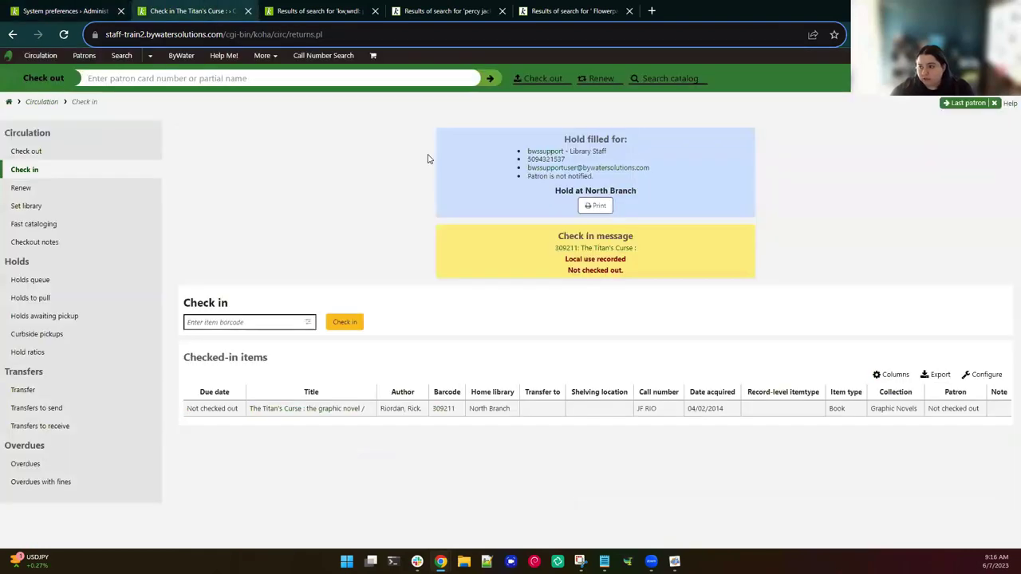
{"action": "left_click", "coordinate": [309, 11]}
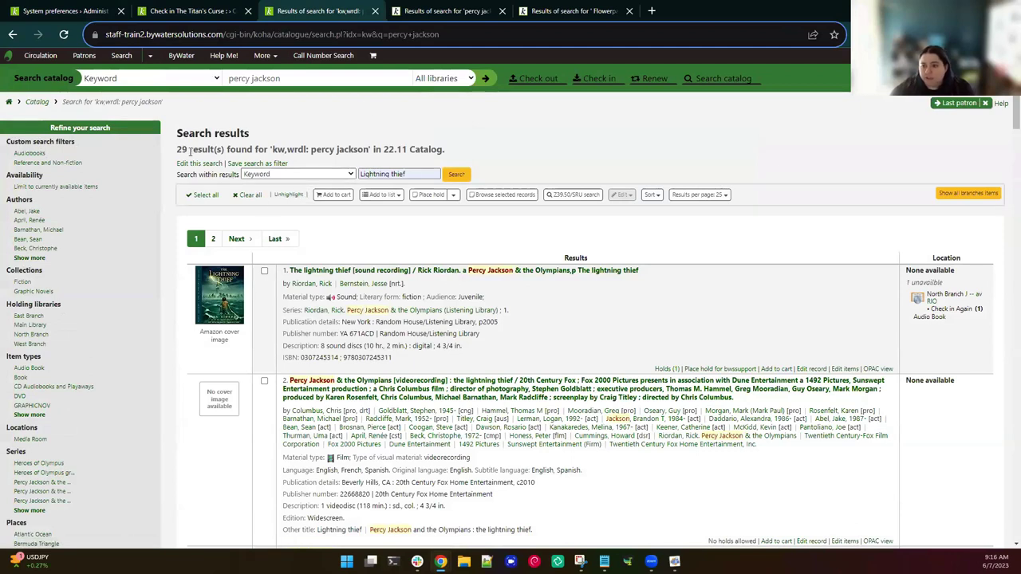
{"action": "double_click", "coordinate": [183, 149]}
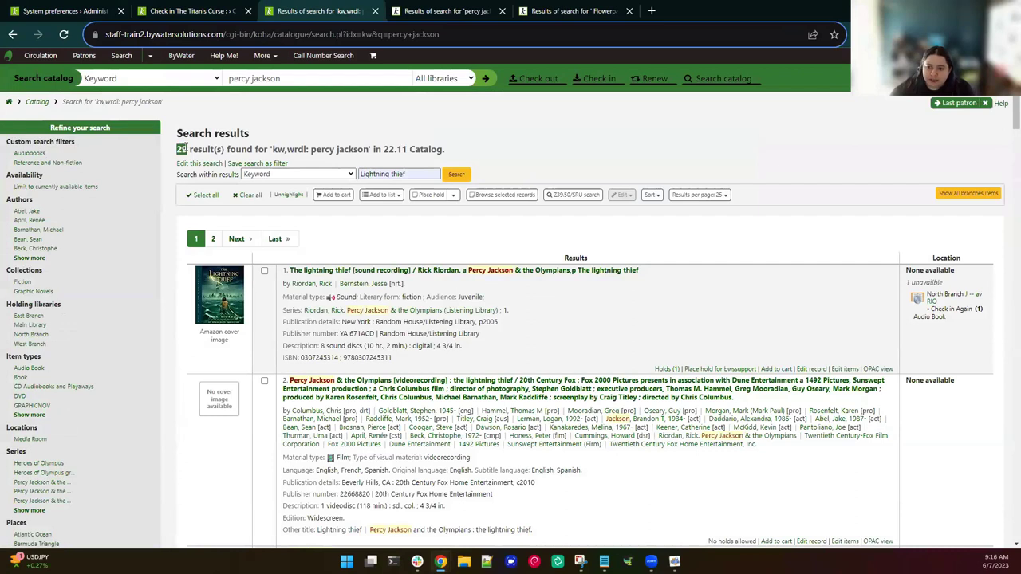
{"action": "mouse_move", "coordinate": [201, 148]}
{"action": "left_mouse_down"}
{"action": "mouse_move", "coordinate": [223, 149]}
{"action": "mouse_move", "coordinate": [191, 149]}
{"action": "left_mouse_up"}
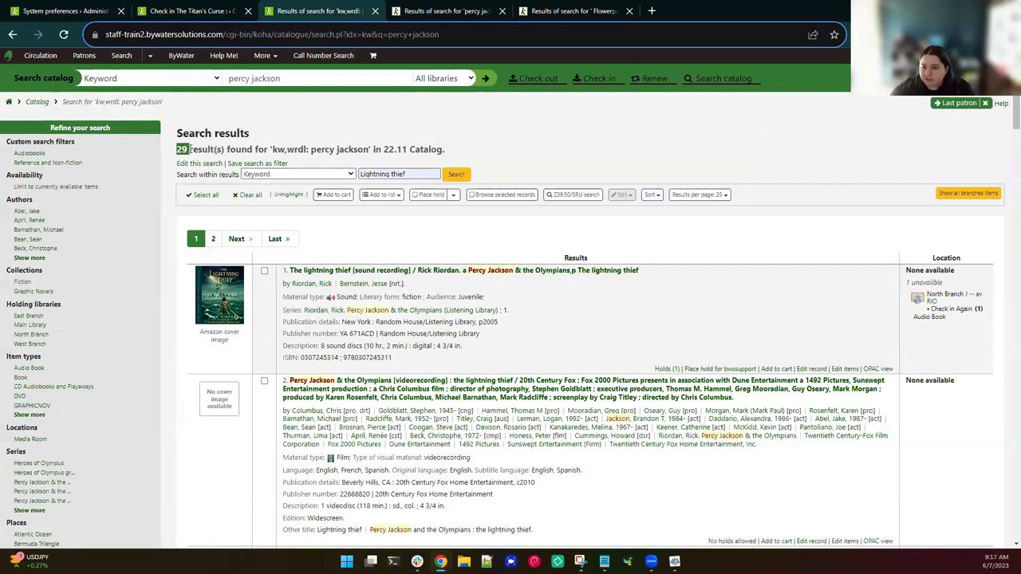
{"action": "left_click", "coordinate": [462, 173]}
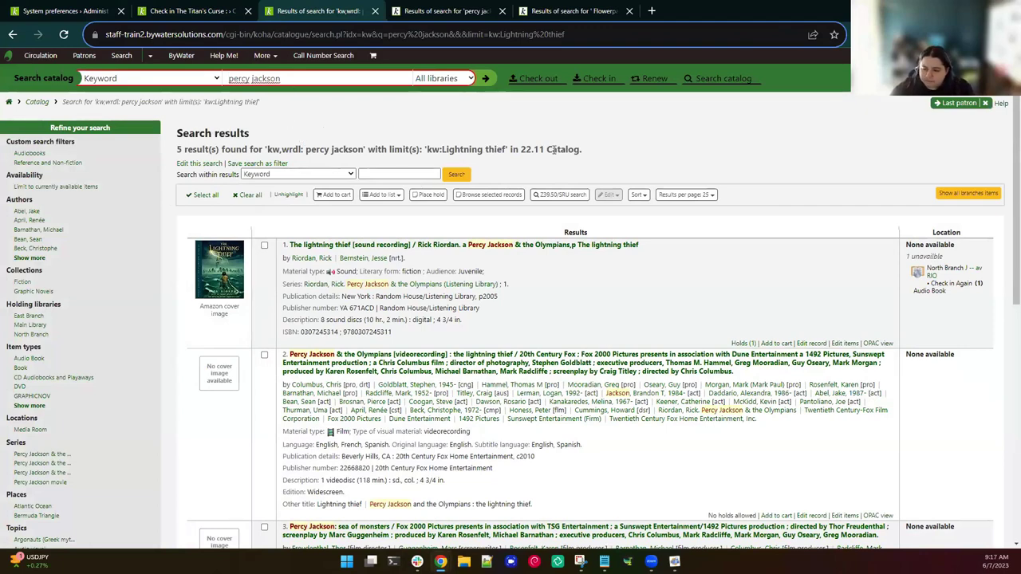
{"action": "left_click", "coordinate": [322, 194]}
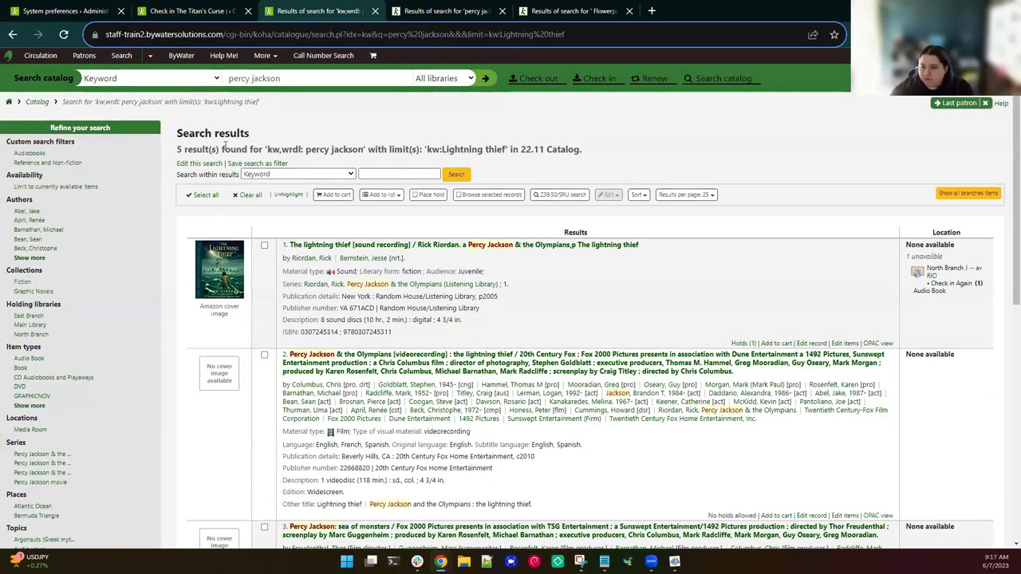
{"action": "scroll", "coordinate": [273, 254], "scroll_direction": "down", "scroll_amount": 4}
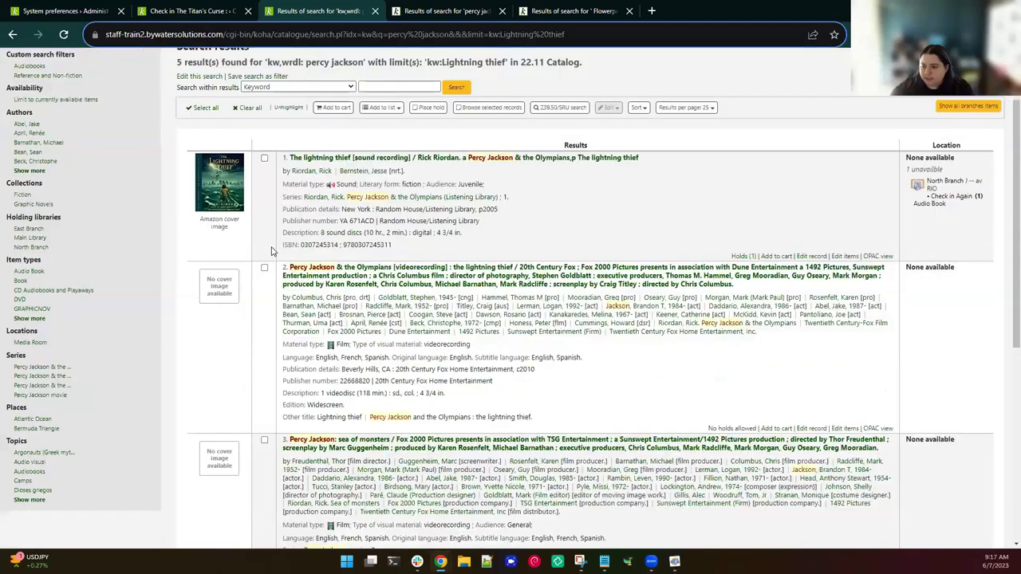
{"action": "scroll", "coordinate": [259, 227], "scroll_direction": "up", "scroll_amount": 4}
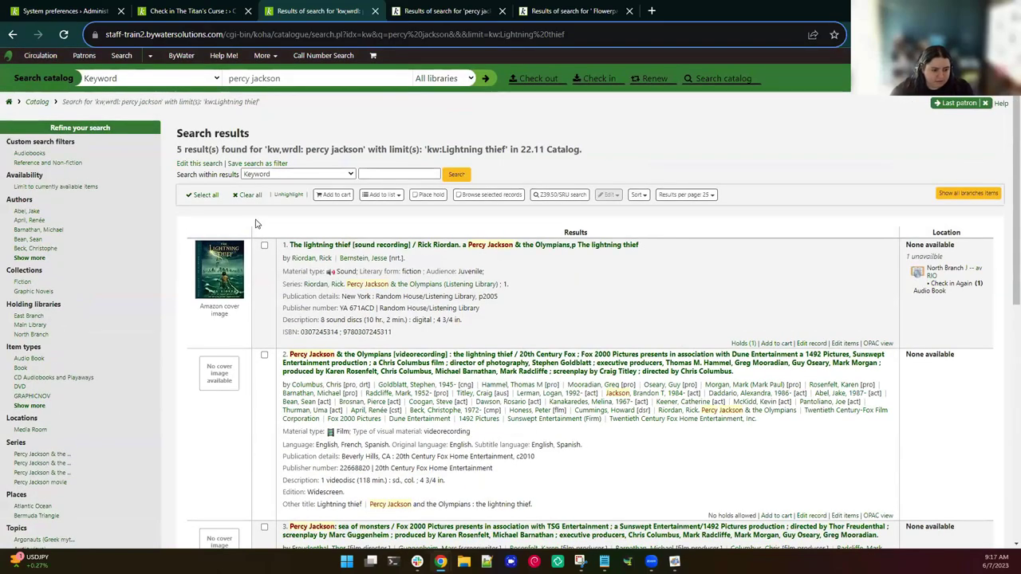
Examine the visibility, naming and replacement options for saving the search as a filter, closing the dialog without saving.
{"action": "left_click", "coordinate": [257, 164]}
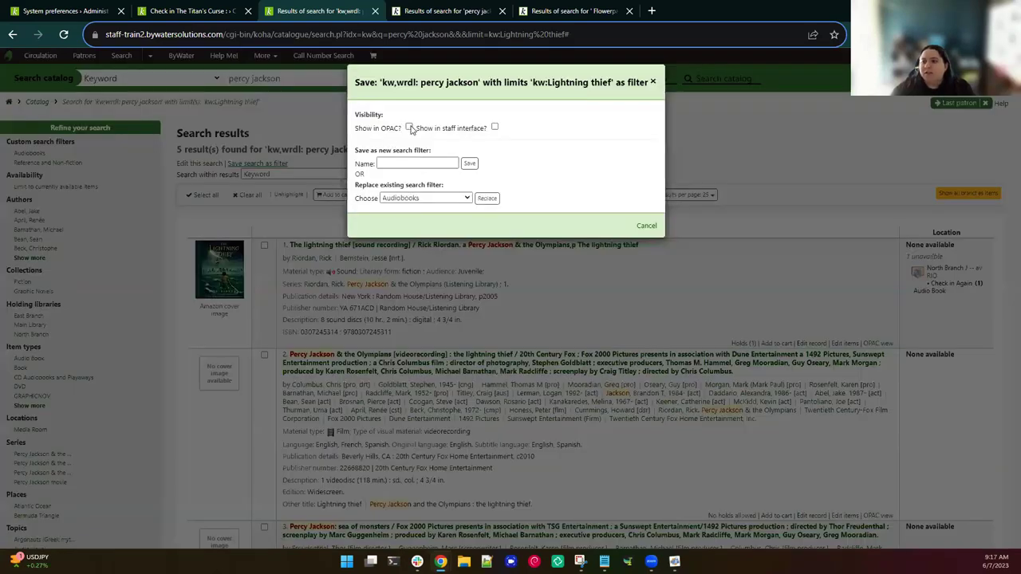
{"action": "left_click", "coordinate": [402, 160]}
{"action": "left_click", "coordinate": [397, 201]}
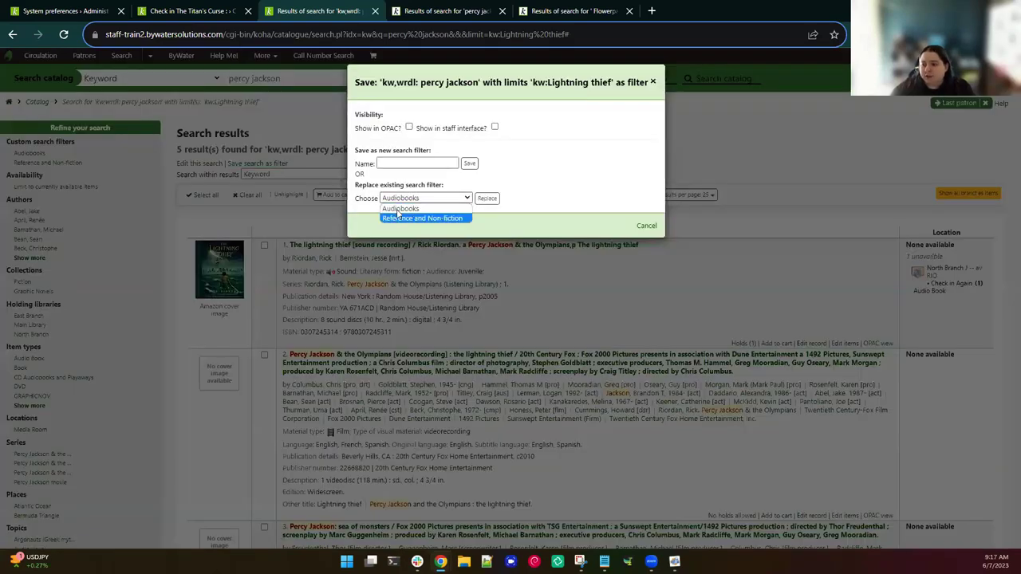
{"action": "left_click", "coordinate": [390, 197]}
{"action": "left_click", "coordinate": [387, 162]}
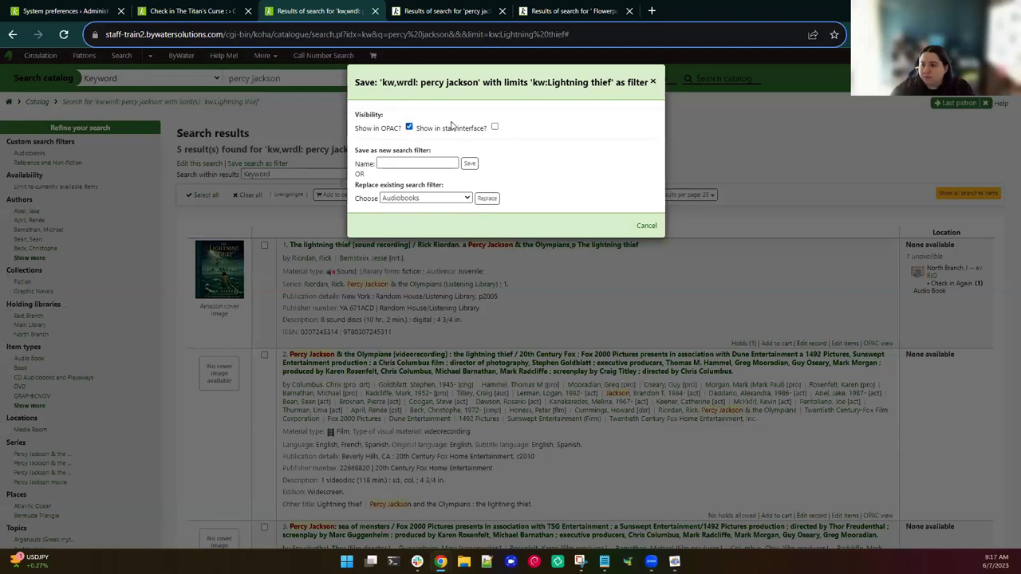
{"action": "left_click", "coordinate": [494, 128]}
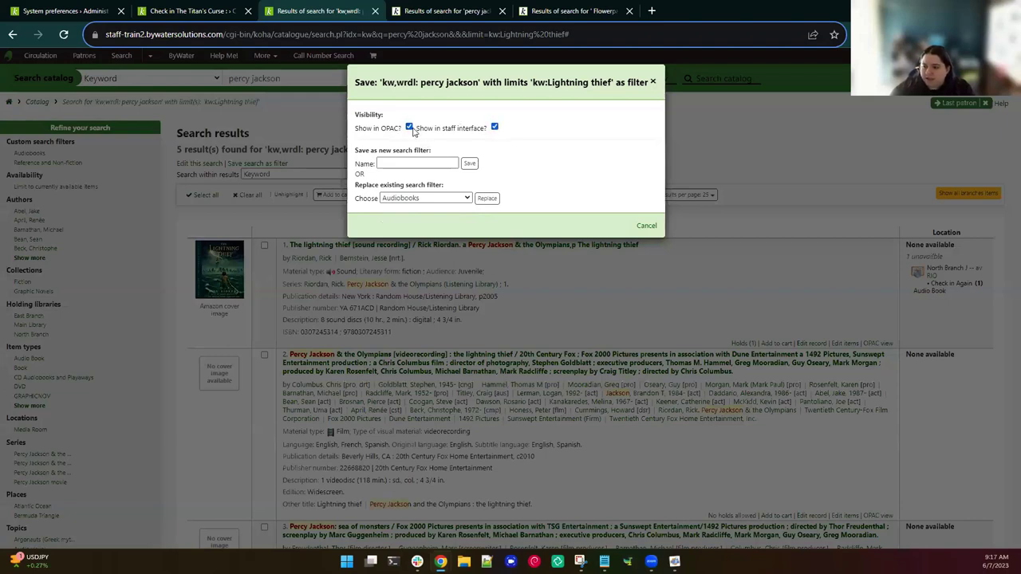
{"action": "left_click", "coordinate": [410, 129]}
{"action": "key", "text": "Escape"}
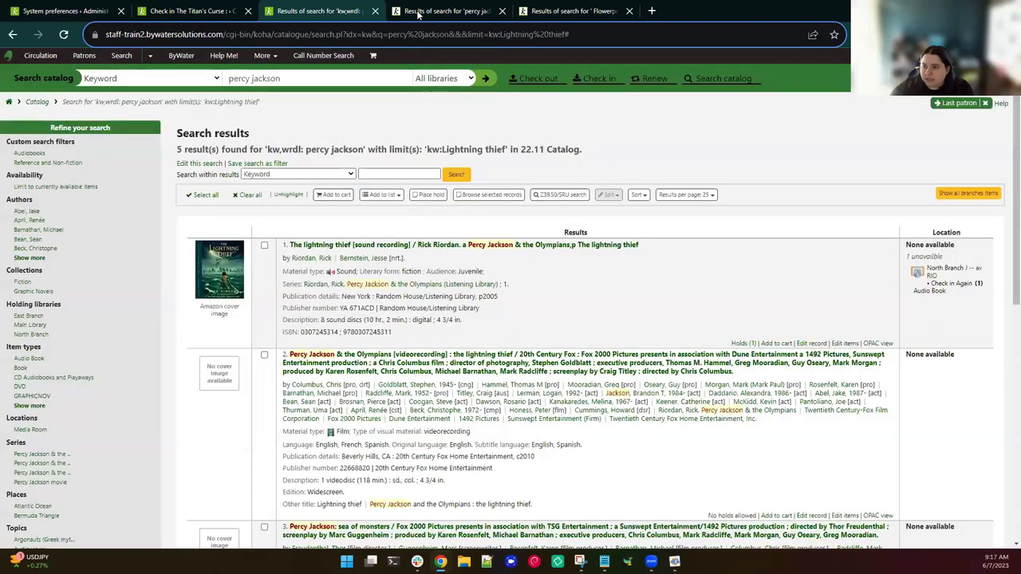
Switch to the OPAC results for "percy jackson", apply the Audiobooks custom search filter, and return to the unfiltered results.
{"action": "key", "text": "ctrl+Tab"}
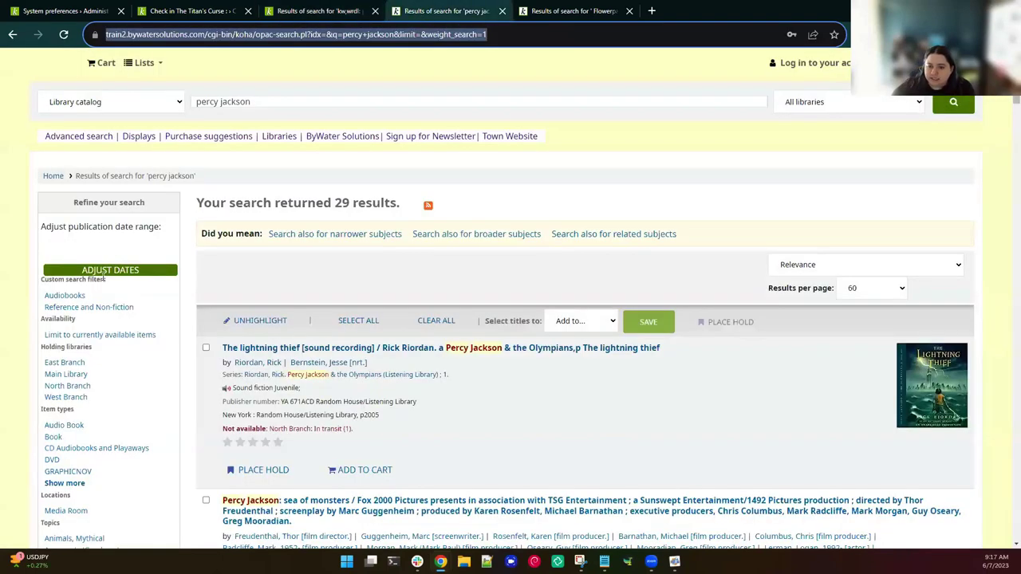
{"action": "left_click", "coordinate": [59, 300]}
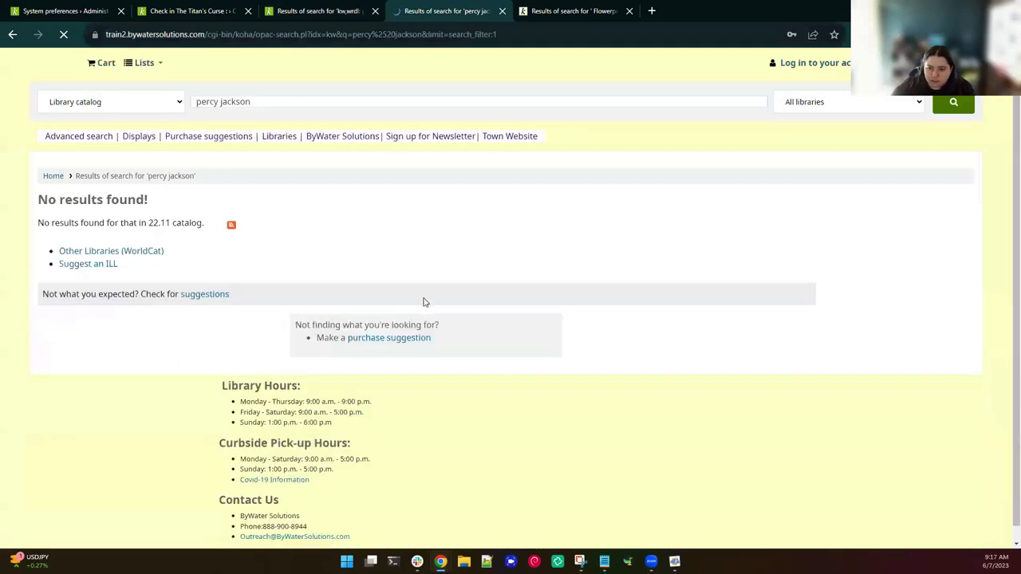
{"action": "left_click", "coordinate": [13, 37]}
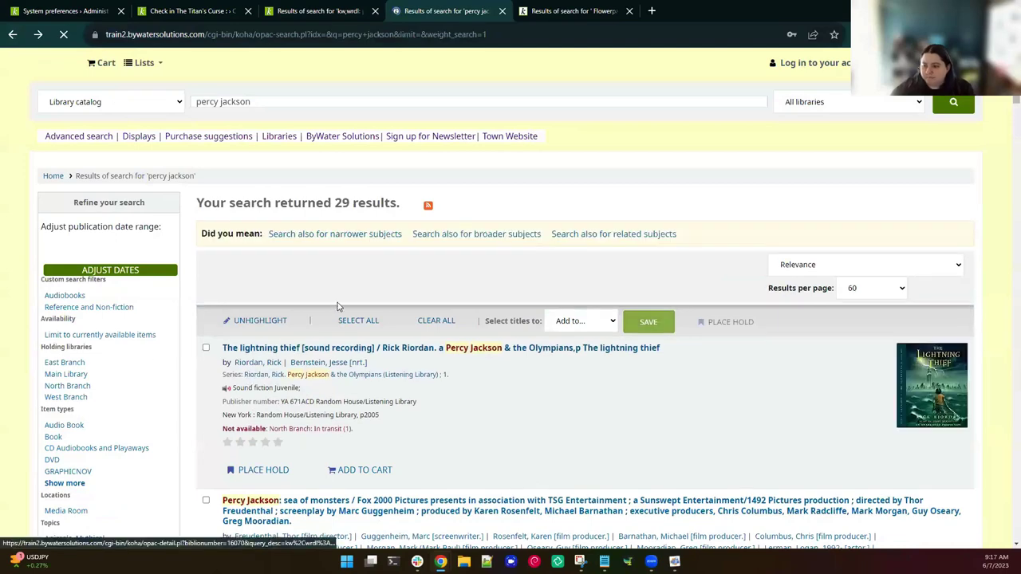
Save the staff catalog search as a new filter named "Lightning", shown in both the OPAC and the staff interface.
{"action": "left_click", "coordinate": [319, 11]}
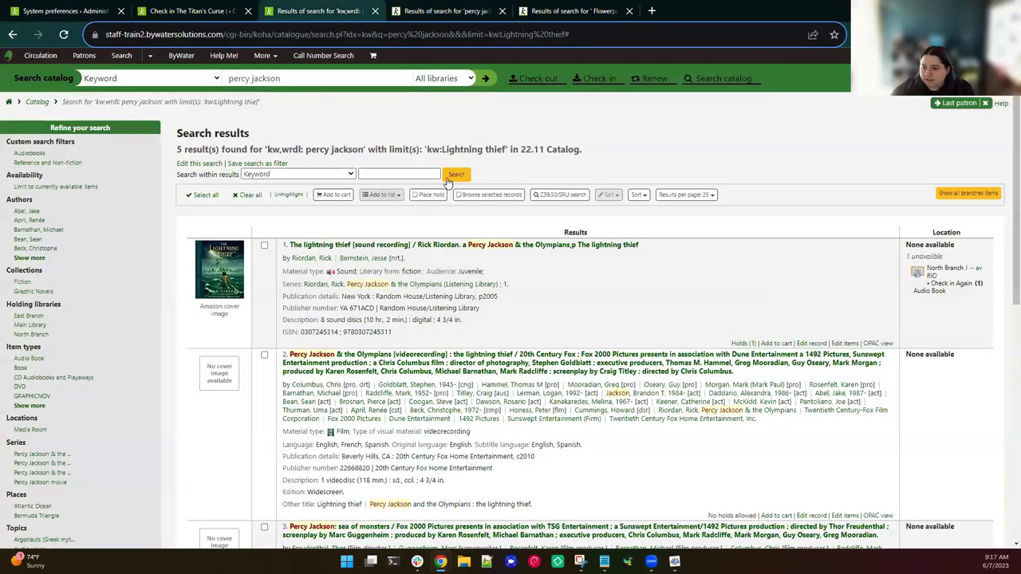
{"action": "left_click", "coordinate": [263, 163]}
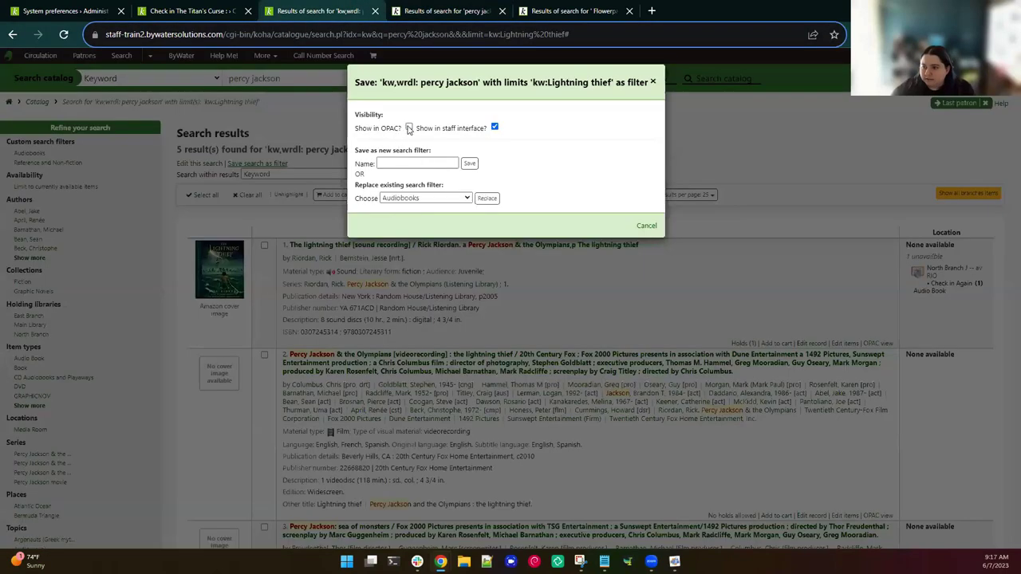
{"action": "left_click", "coordinate": [413, 164]}
{"action": "type", "text": "POer"}
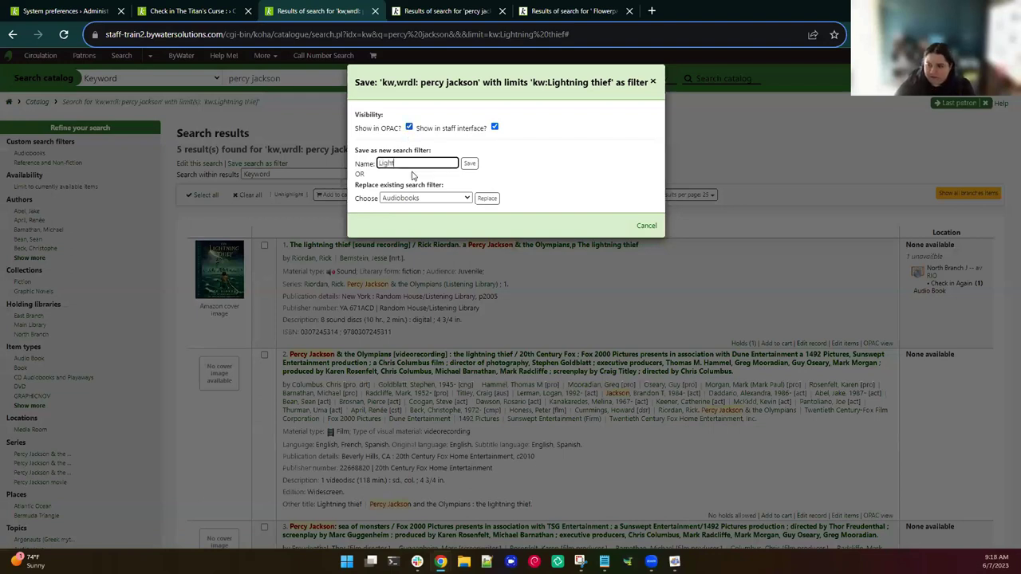
{"action": "left_click", "coordinate": [469, 164]}
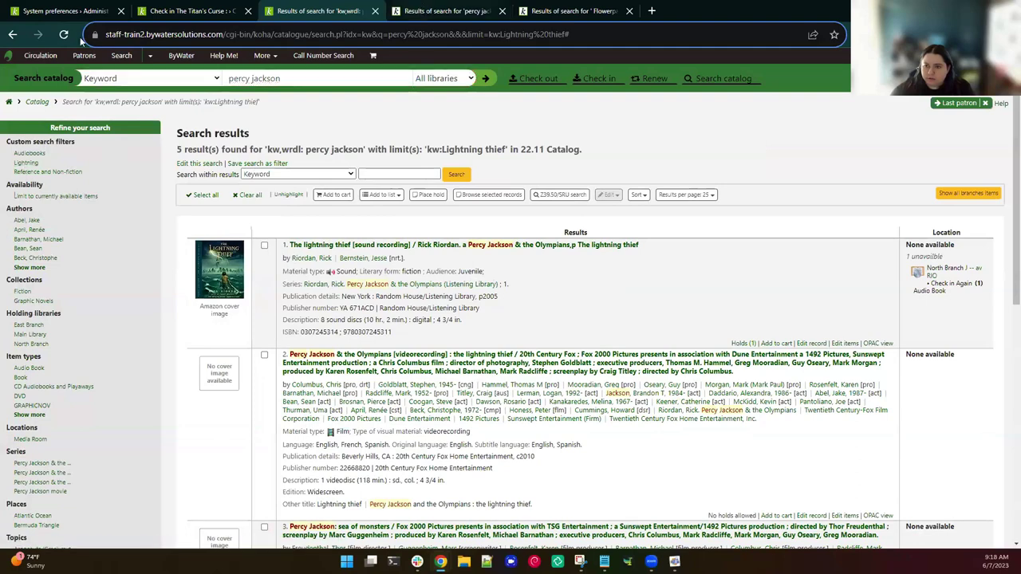
Refresh the OPAC results for "percy jackson" and apply the Lightning custom search filter.
{"action": "key", "text": "ctrl+Tab"}
{"action": "left_click", "coordinate": [63, 36]}
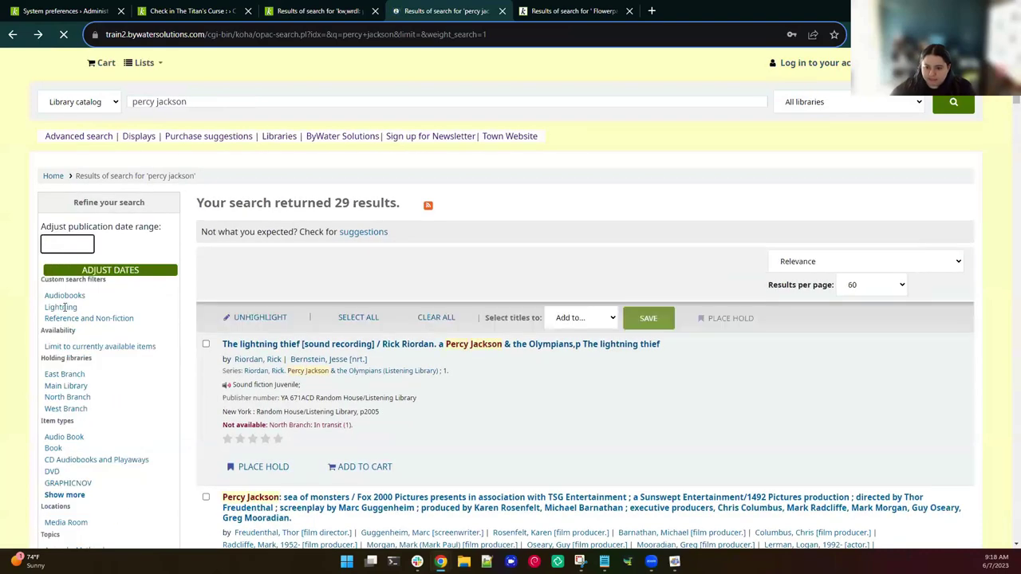
{"action": "left_click", "coordinate": [62, 308]}
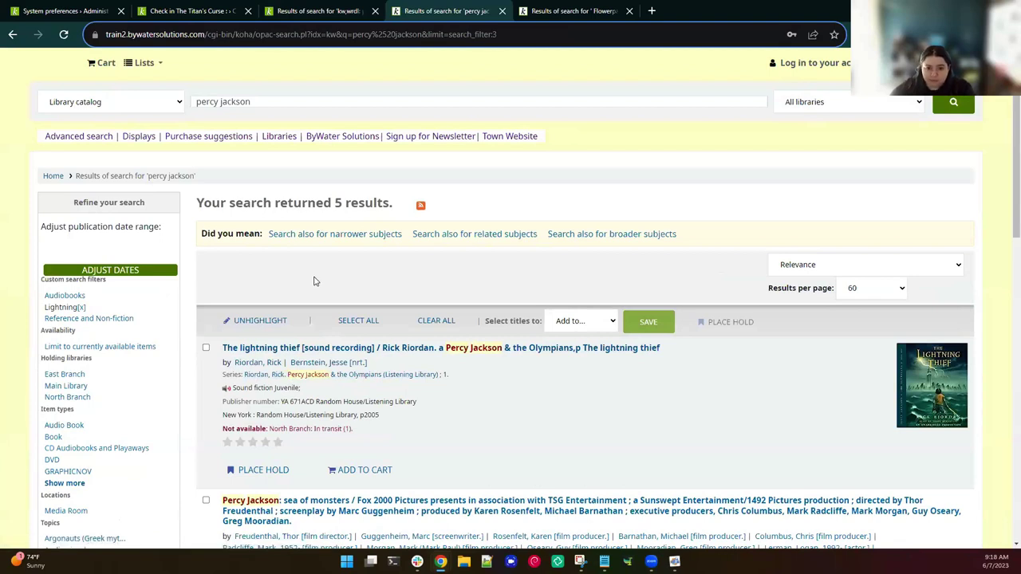
Open the Flowerpaedia Vol. 1 A to E record in the OPAC and expand Browse results, reopening the record from the search to reload the list.
{"action": "left_click", "coordinate": [542, 11]}
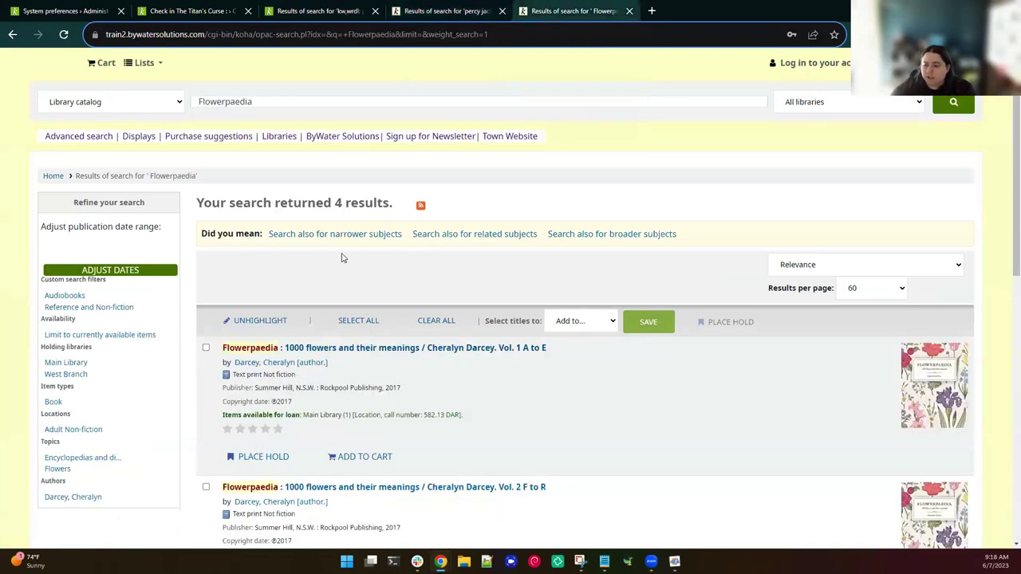
{"action": "left_click", "coordinate": [350, 353]}
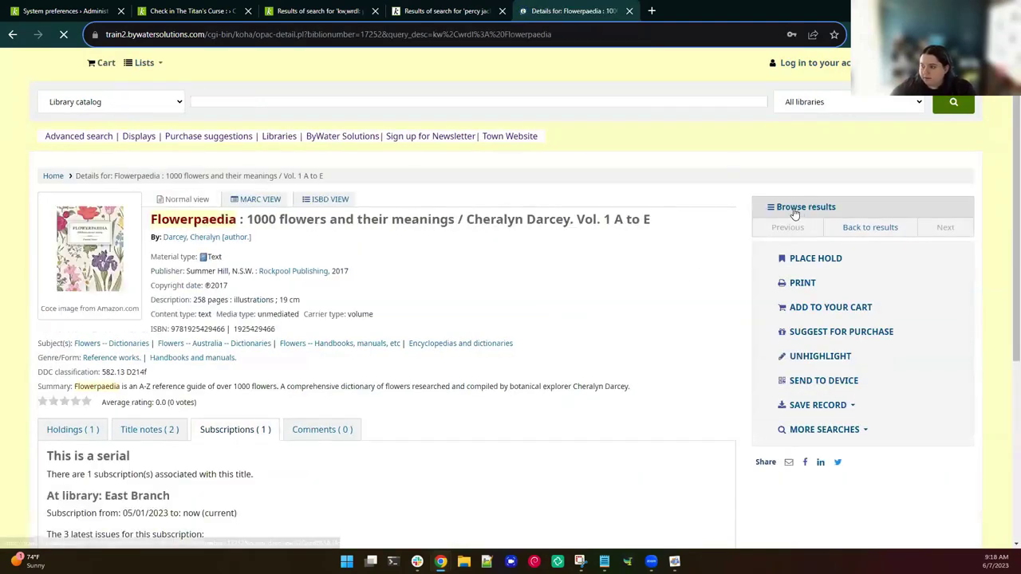
{"action": "left_click", "coordinate": [779, 211]}
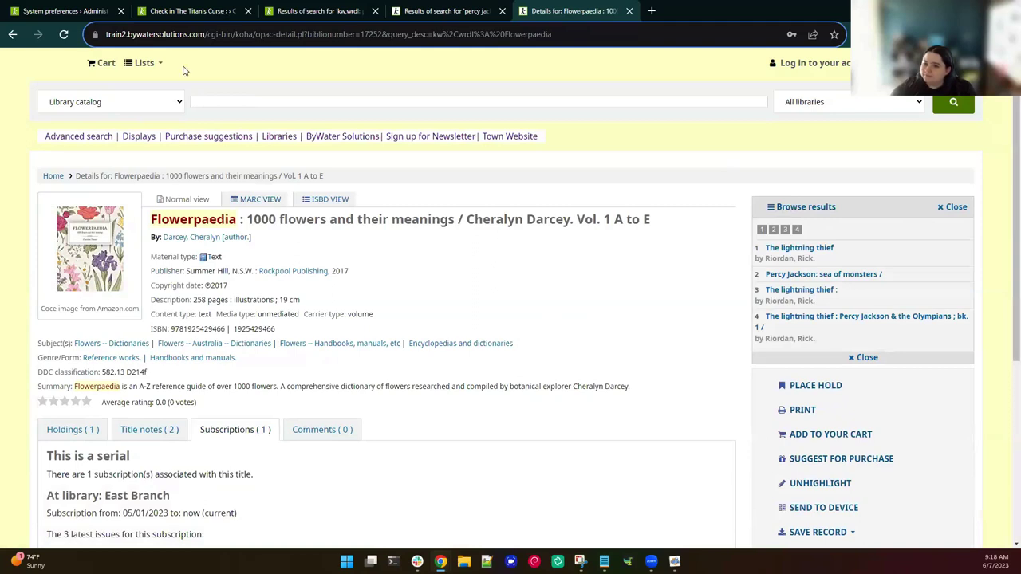
{"action": "left_click", "coordinate": [19, 35]}
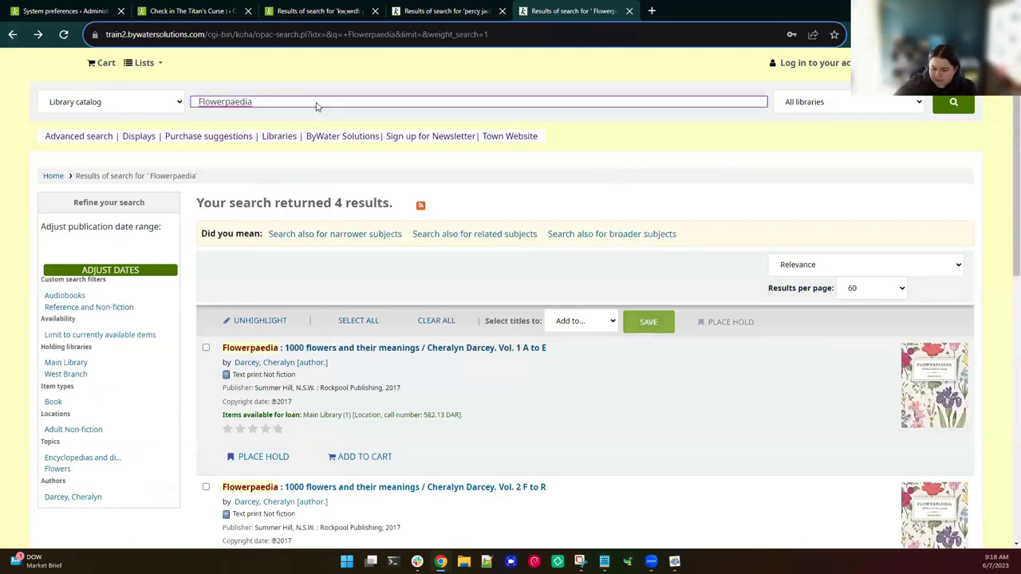
{"action": "left_click", "coordinate": [386, 351]}
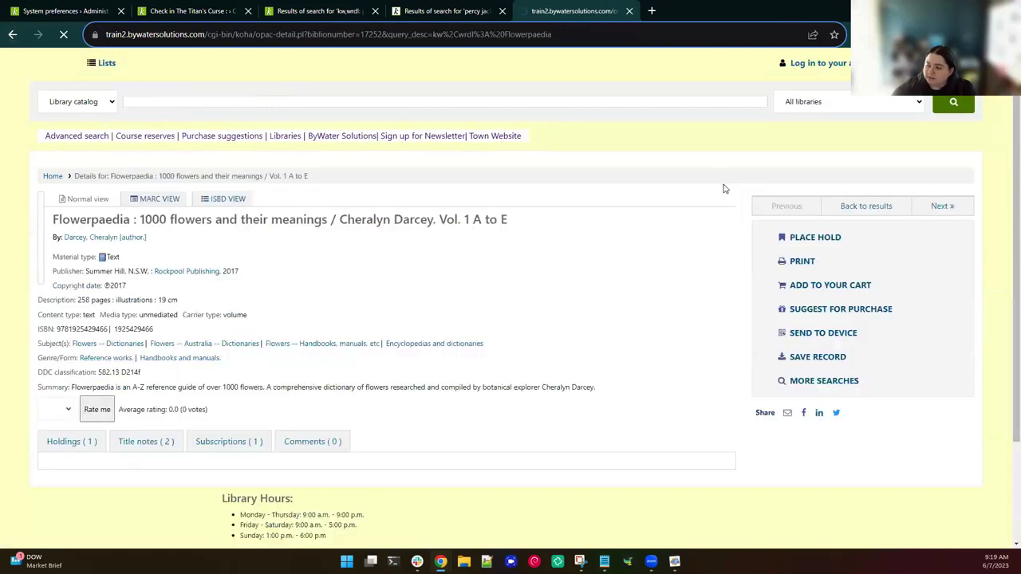
{"action": "left_click", "coordinate": [808, 212]}
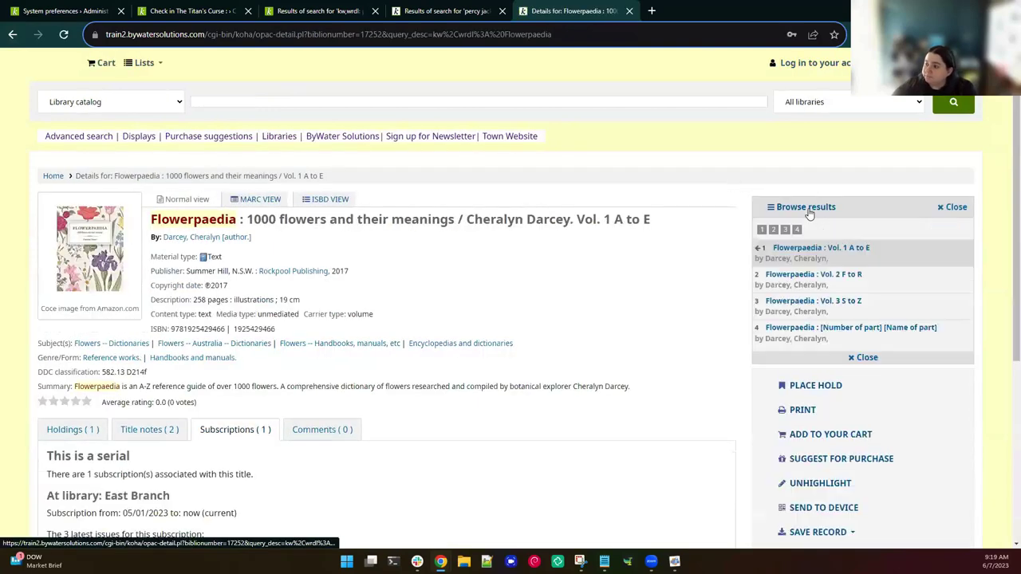
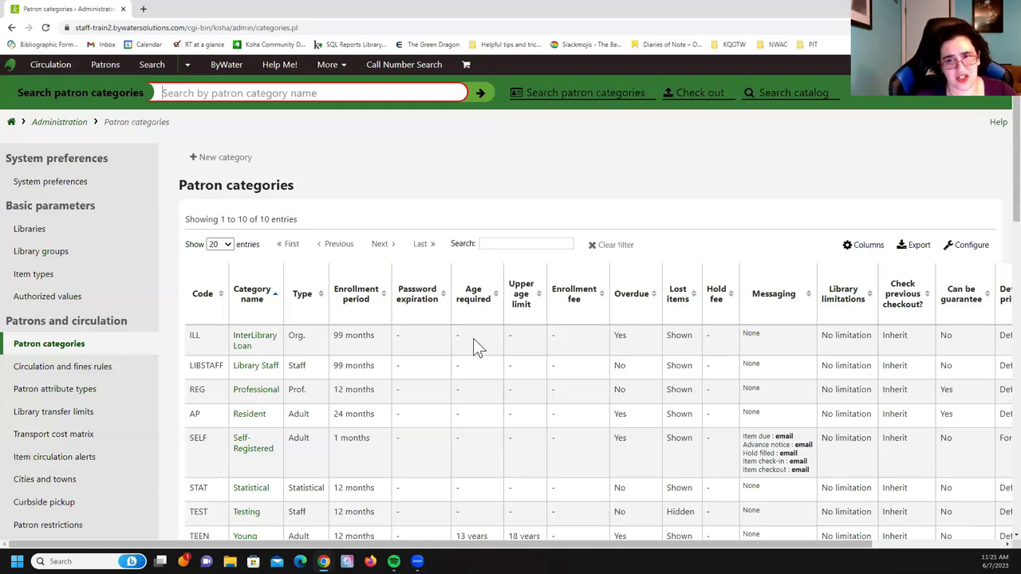
Open the Professional patron category (code REG) for editing from the patron categories table.
{"action": "key", "text": "Down"}
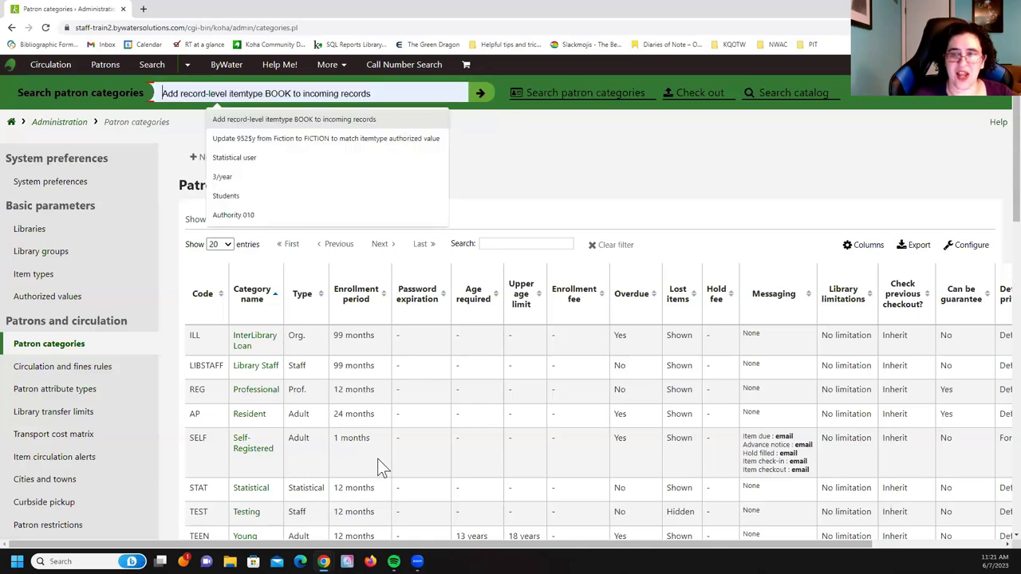
{"action": "scroll", "coordinate": [412, 461], "scroll_direction": "down", "scroll_amount": 1}
{"action": "scroll", "coordinate": [411, 461], "scroll_direction": "down", "scroll_amount": 2}
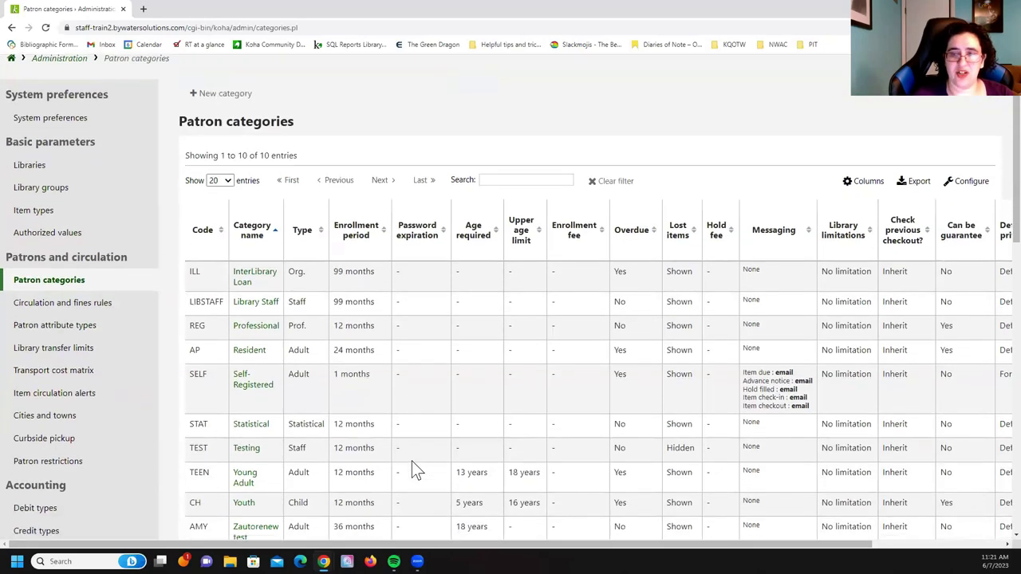
{"action": "scroll", "coordinate": [419, 415], "scroll_direction": "down", "scroll_amount": 1}
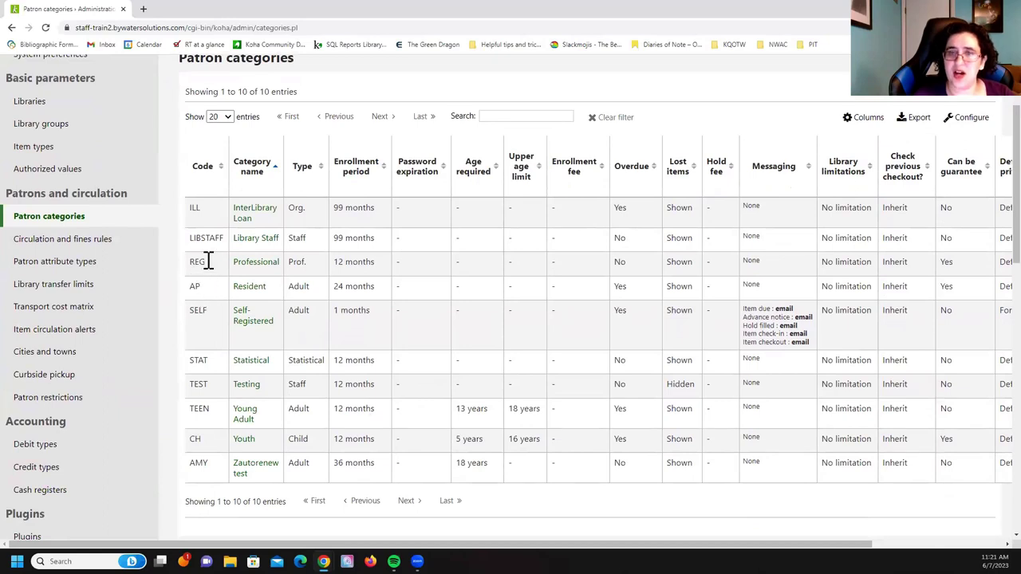
{"action": "left_click", "coordinate": [247, 266]}
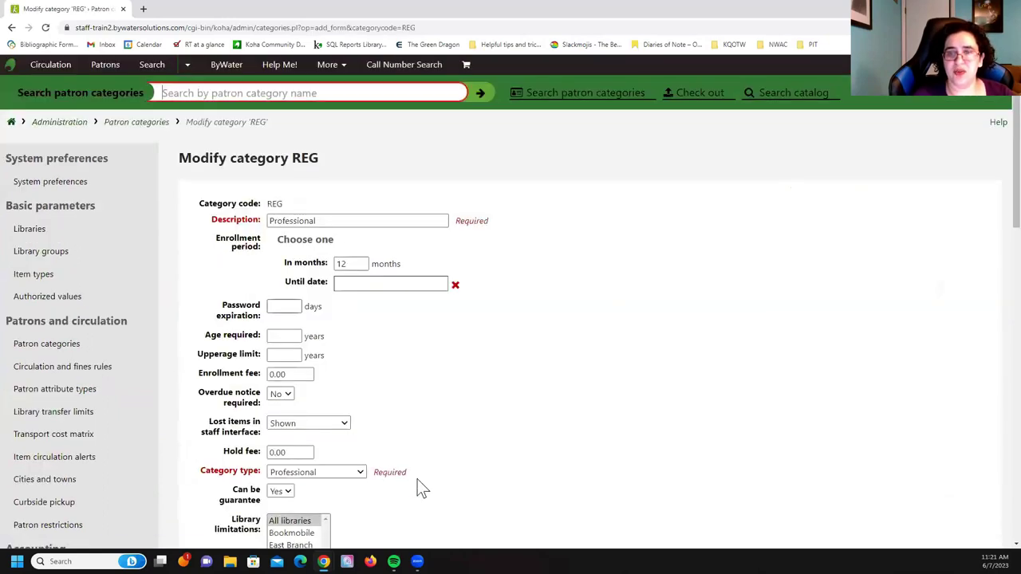
Examine the available choices for Can be guarantee and Category type in the REG category without changing them.
{"action": "left_click", "coordinate": [284, 492]}
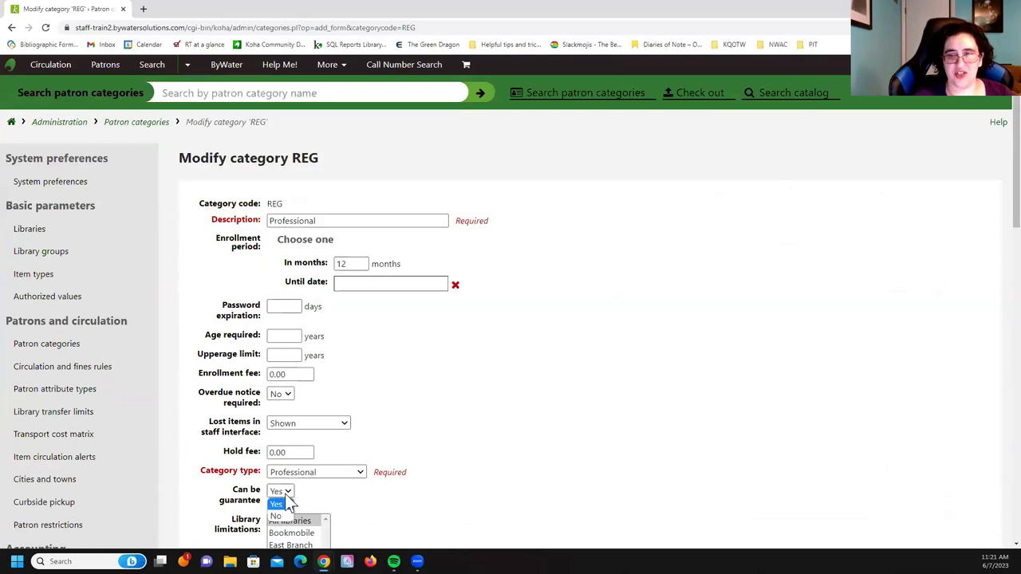
{"action": "left_click", "coordinate": [345, 474]}
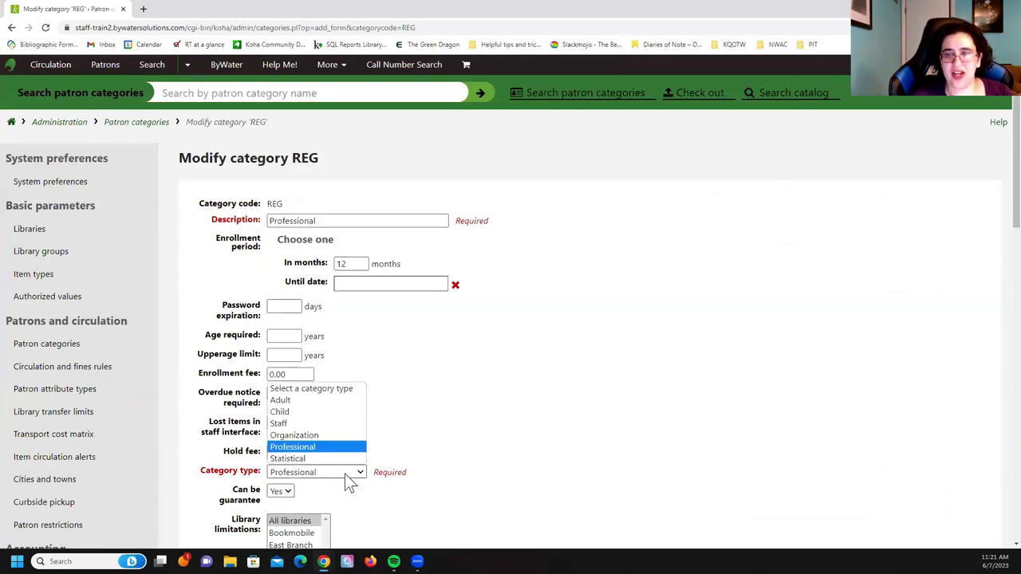
{"action": "left_click", "coordinate": [375, 490]}
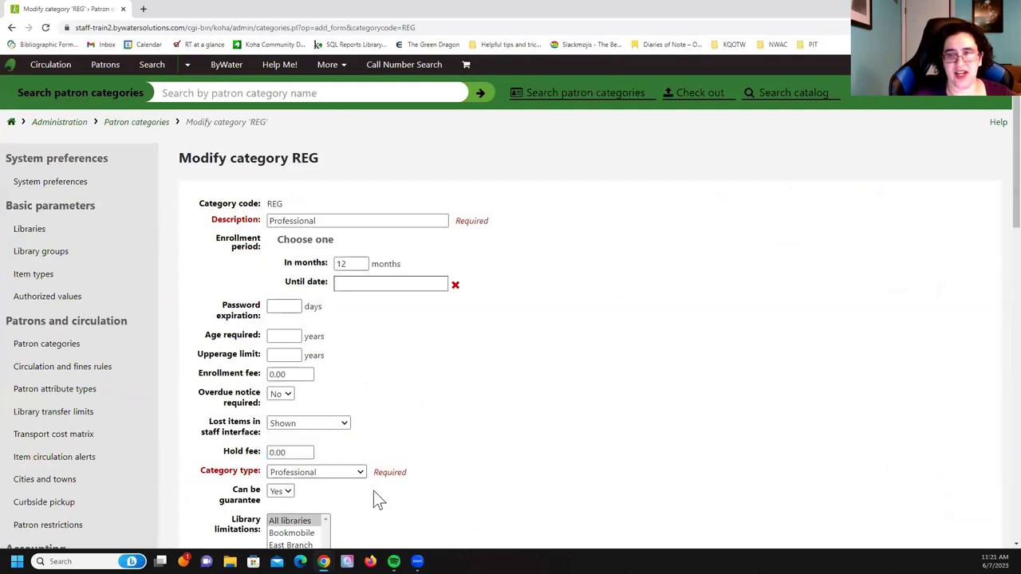
{"action": "left_click", "coordinate": [280, 492]}
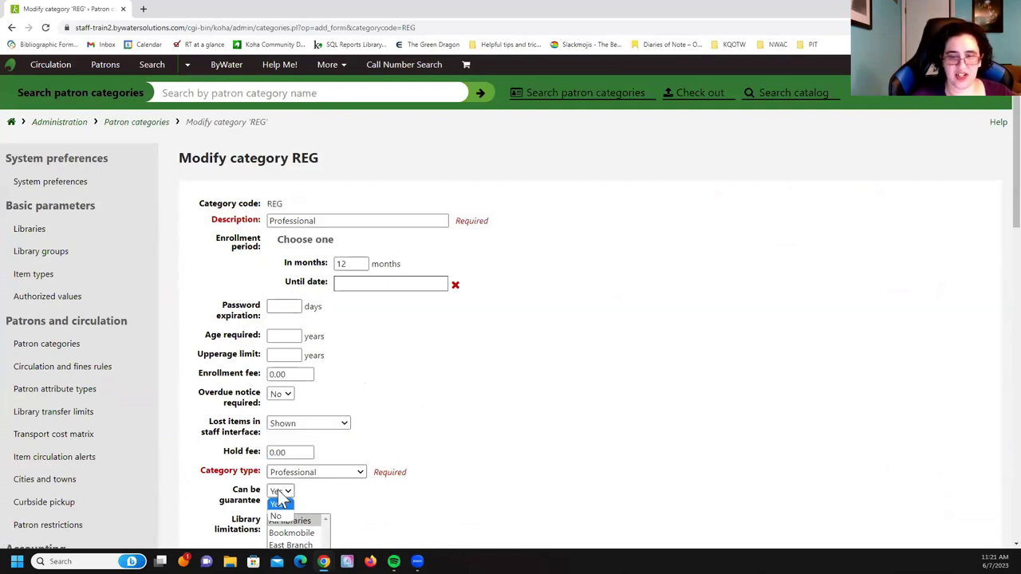
{"action": "left_click", "coordinate": [364, 506]}
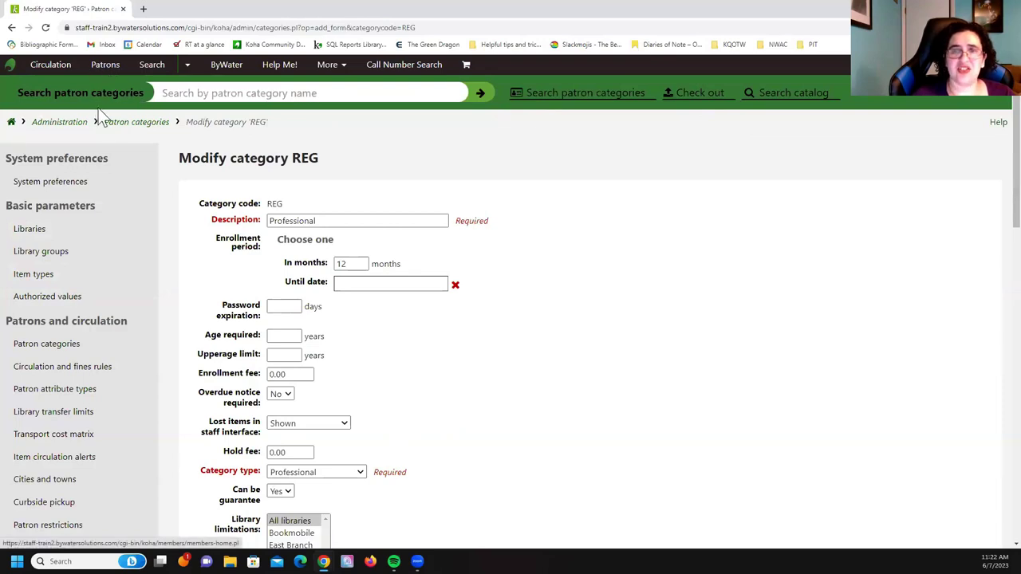
Go to Patrons, search for the Main Library patron by first name, and open their details.
{"action": "left_click", "coordinate": [107, 68]}
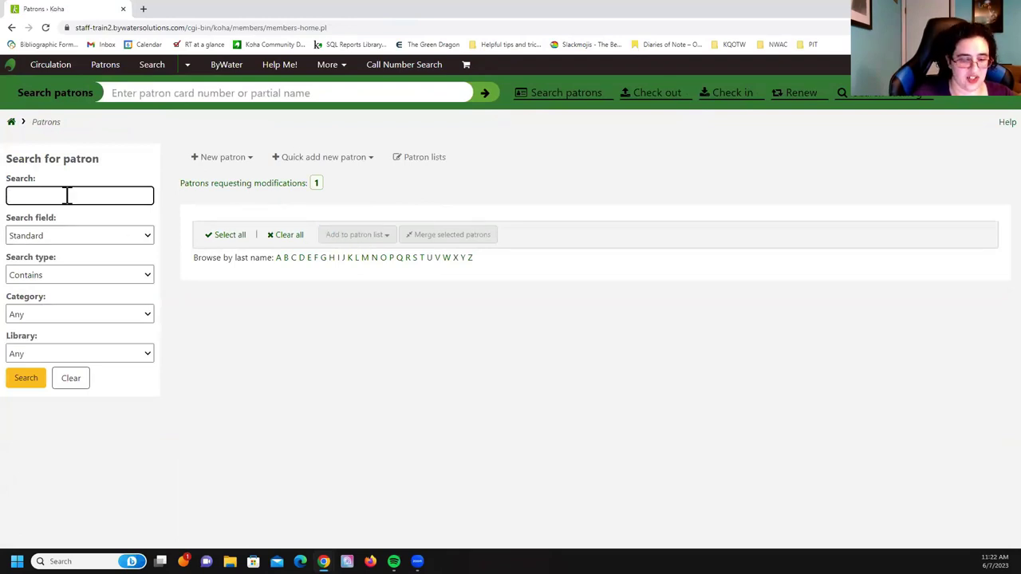
{"action": "left_click", "coordinate": [351, 93]}
{"action": "type", "text": "za"}
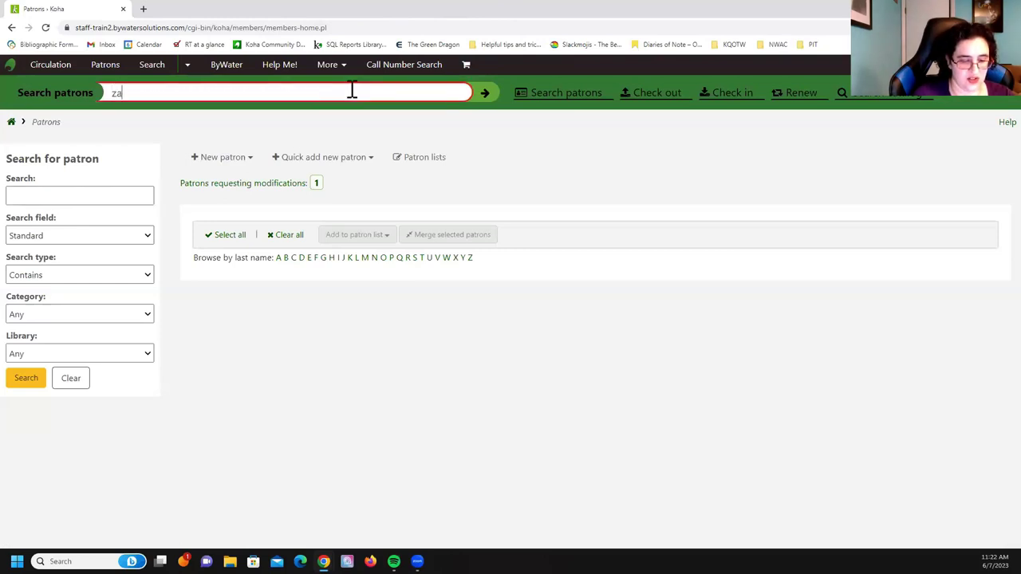
{"action": "type", "text": "phod"}
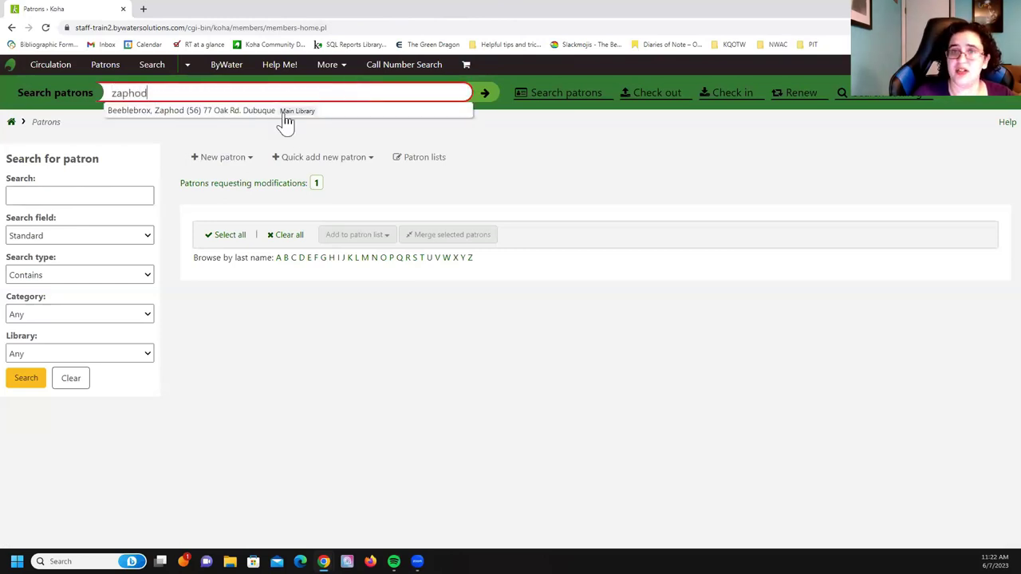
{"action": "left_click", "coordinate": [214, 111]}
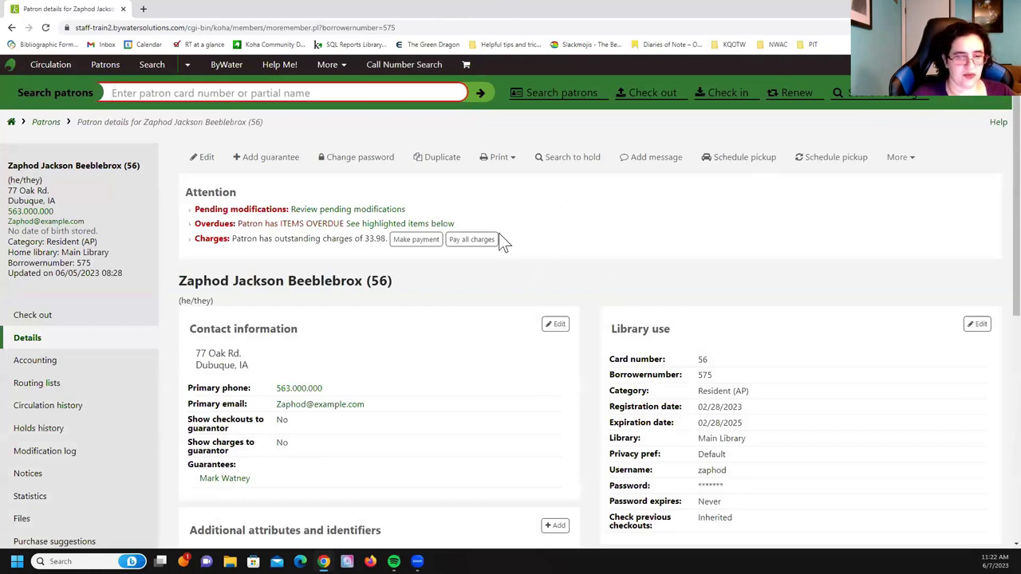
Preview the patron's account balance printout and cancel the print.
{"action": "left_click", "coordinate": [504, 164]}
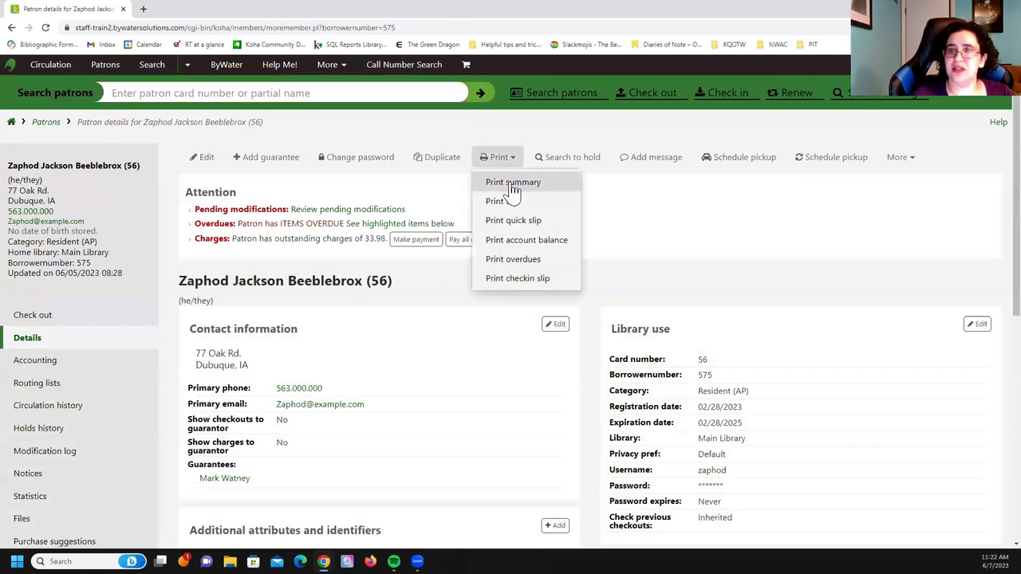
{"action": "left_click", "coordinate": [504, 241]}
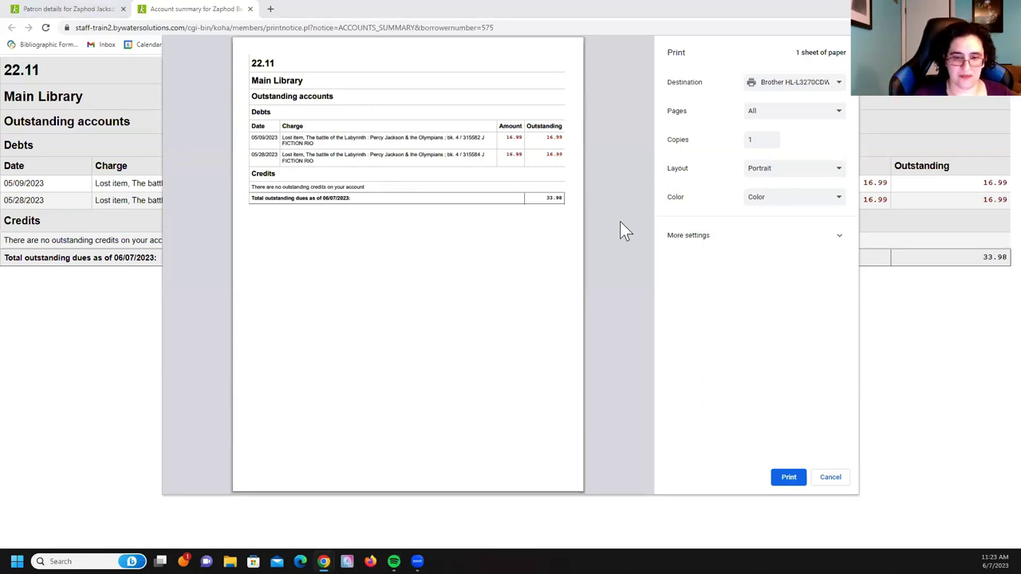
{"action": "left_click", "coordinate": [832, 478]}
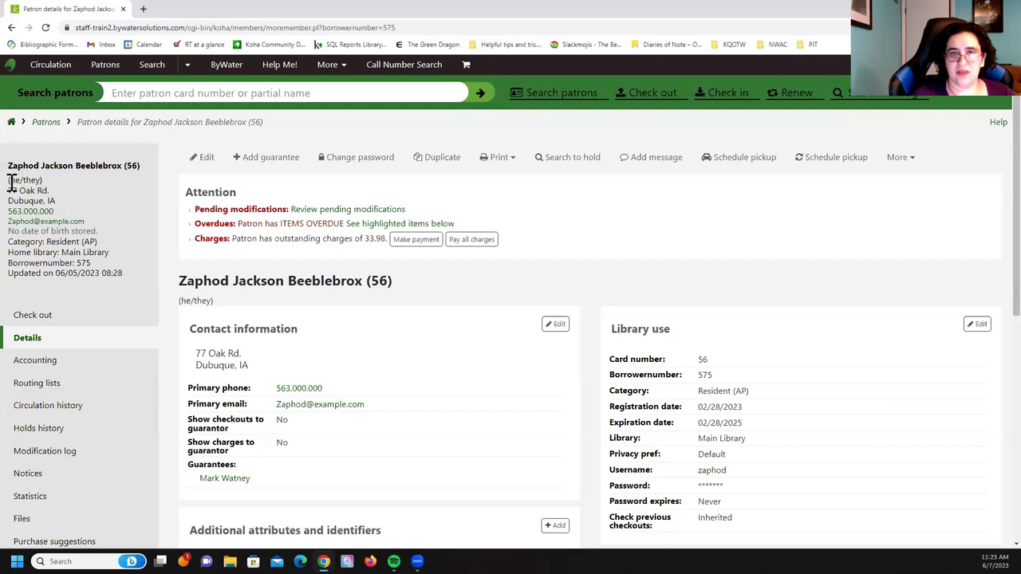
Highlight the pronouns and the middle name in the patron's summary information.
{"action": "left_click_drag", "start_coordinate": [8, 182], "coordinate": [45, 188]}
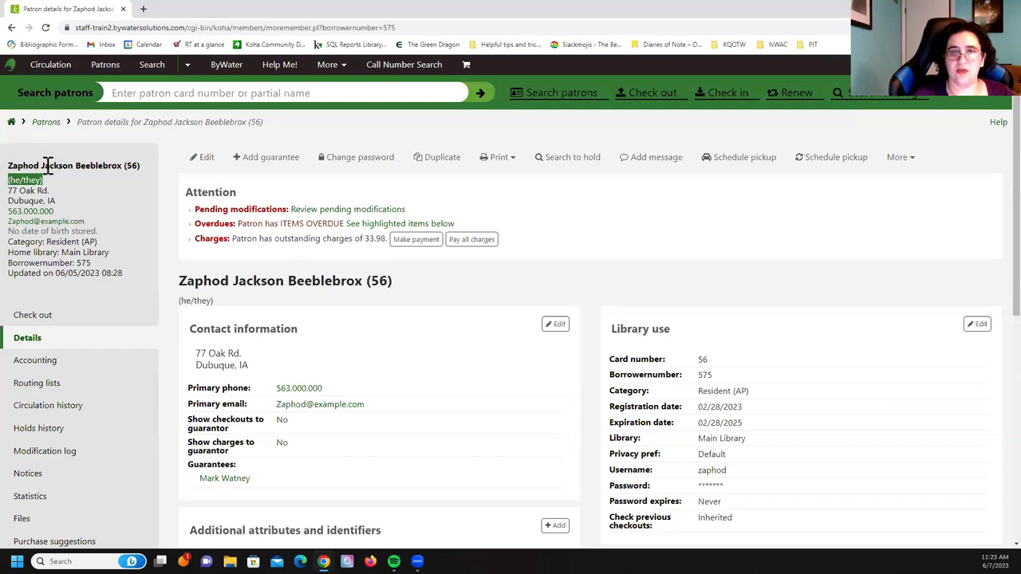
{"action": "left_click", "coordinate": [44, 166]}
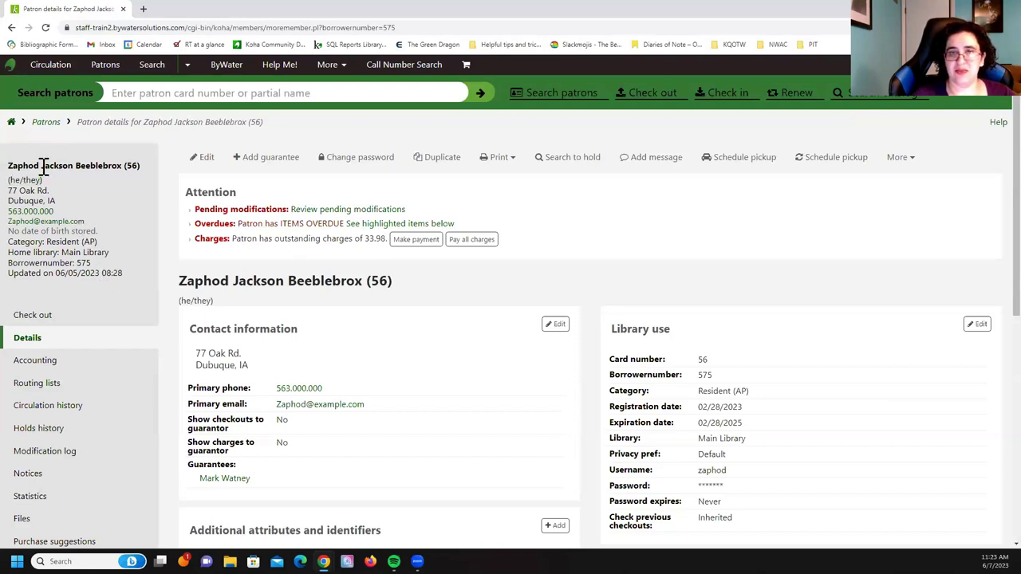
{"action": "double_click", "coordinate": [44, 166]}
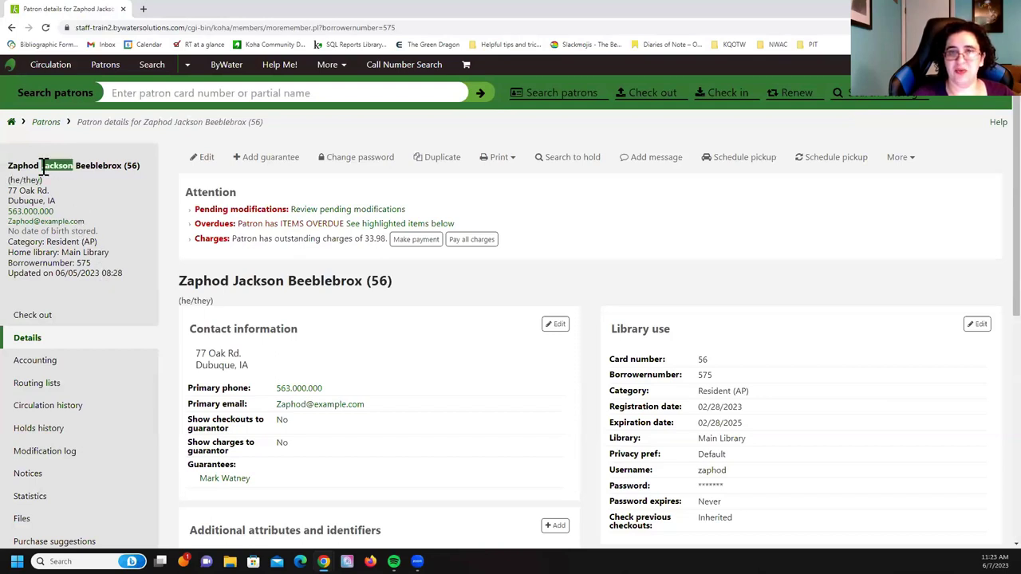
Open the patron record for editing and examine the Middle name and Pronouns fields under Patron identity.
{"action": "left_click", "coordinate": [203, 163]}
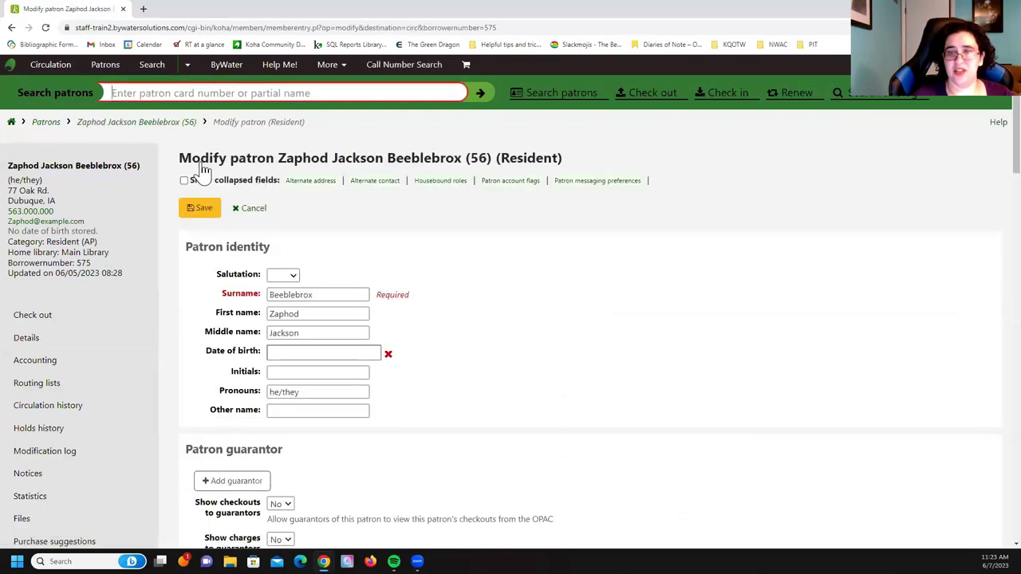
{"action": "double_click", "coordinate": [319, 333]}
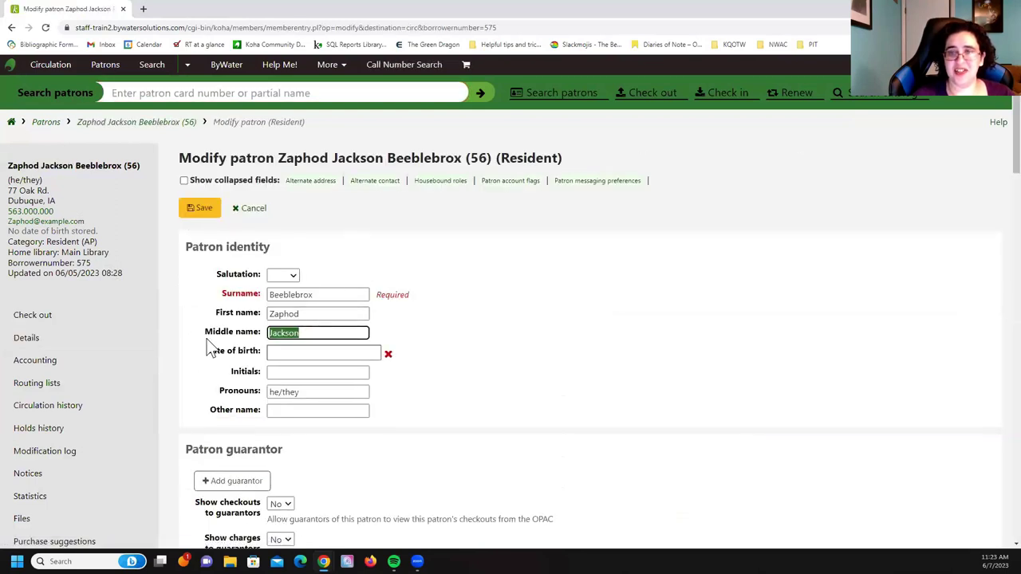
{"action": "left_click_drag", "start_coordinate": [199, 336], "coordinate": [264, 339]}
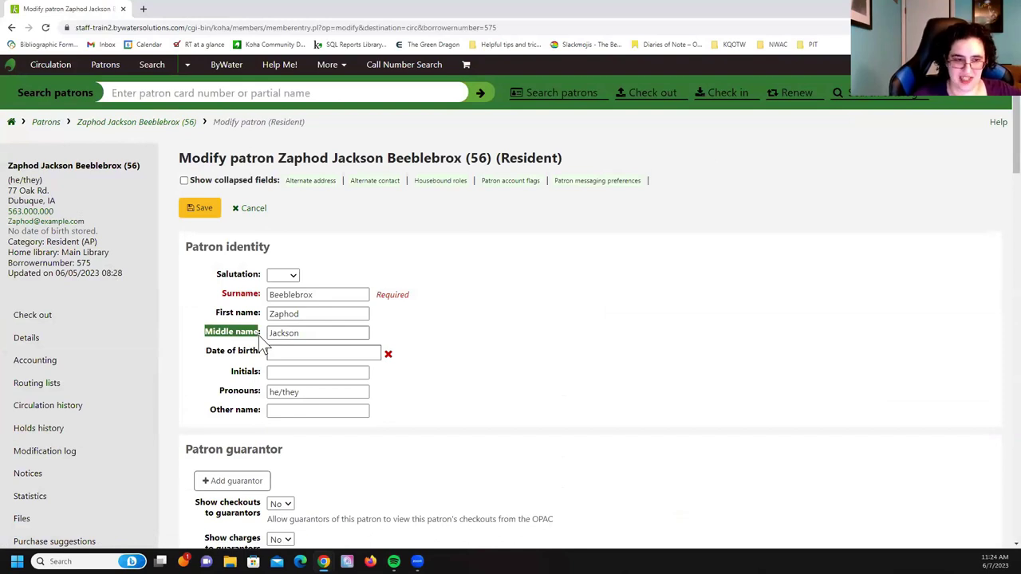
{"action": "left_click", "coordinate": [329, 336]}
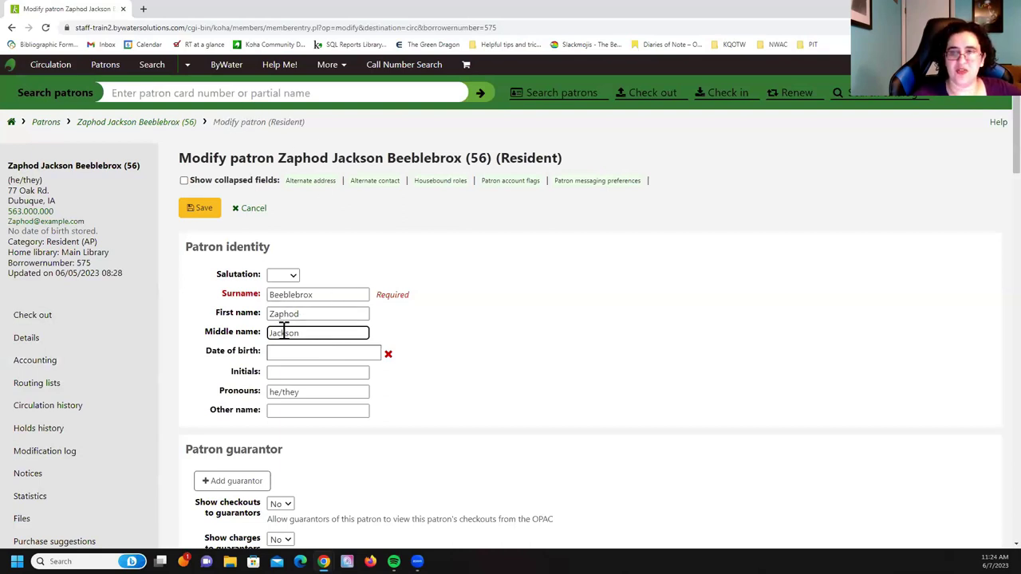
{"action": "left_click", "coordinate": [330, 396]}
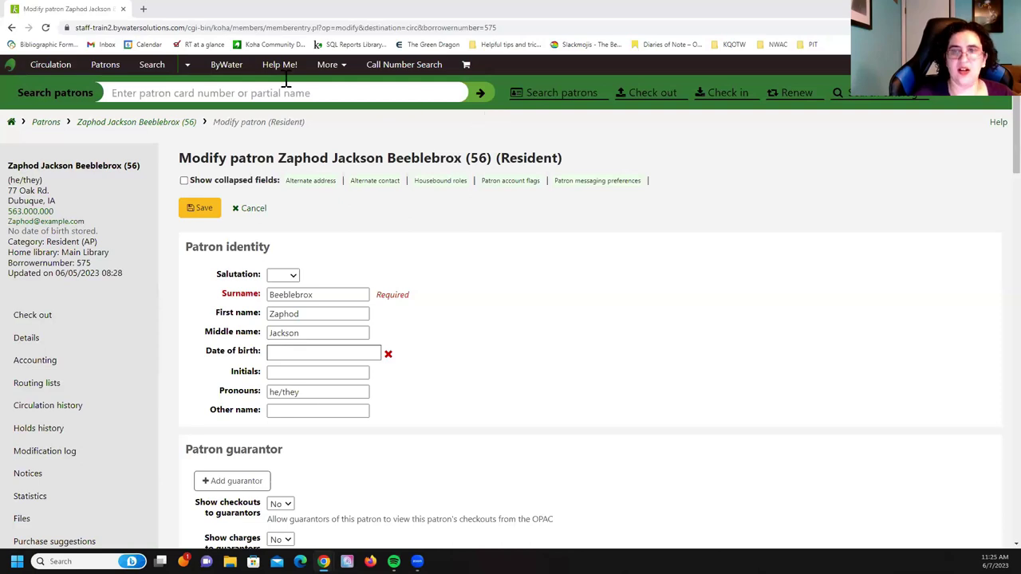
{"action": "double_click", "coordinate": [334, 392]}
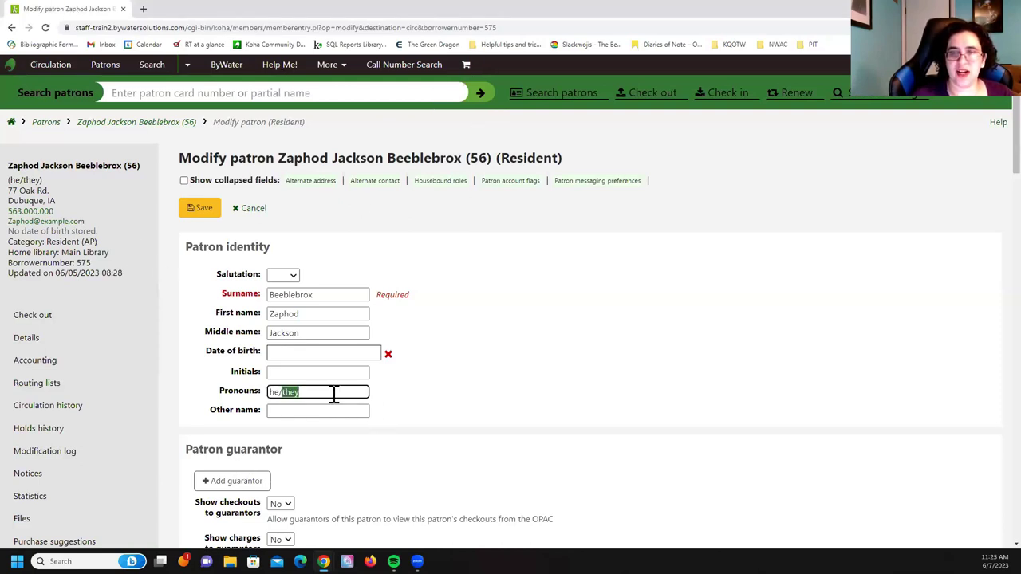
{"action": "left_click", "coordinate": [334, 393]}
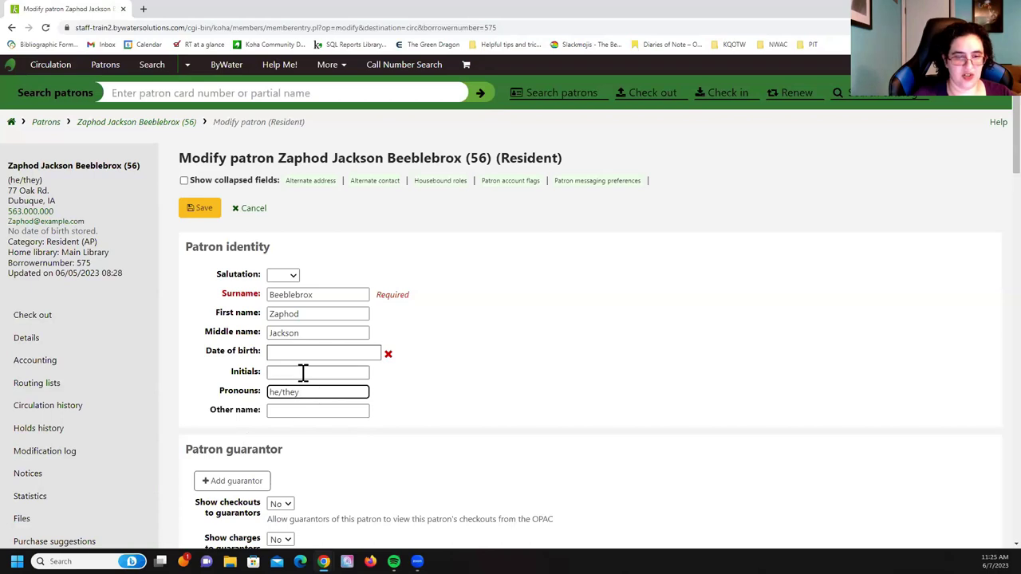
Return to the staff home page and open the circulation and fines rules in Koha administration.
{"action": "left_click", "coordinate": [11, 123]}
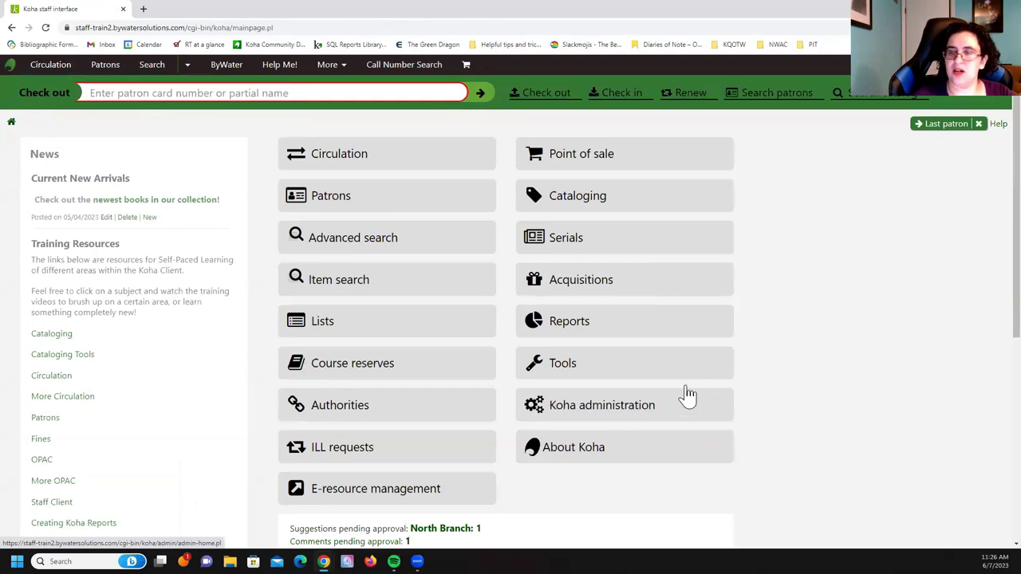
{"action": "left_click", "coordinate": [613, 414]}
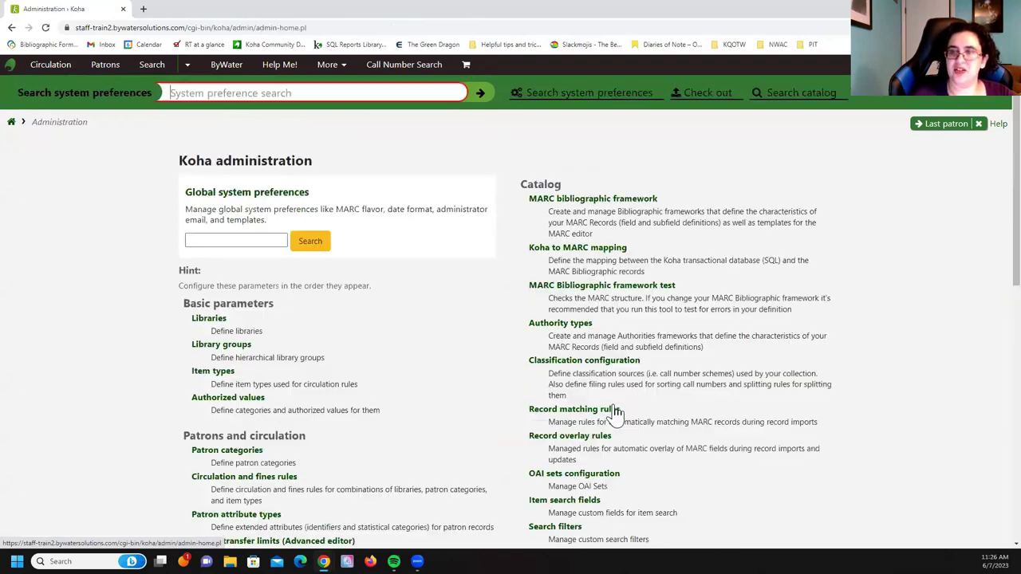
{"action": "scroll", "coordinate": [448, 428], "scroll_direction": "down", "scroll_amount": 1}
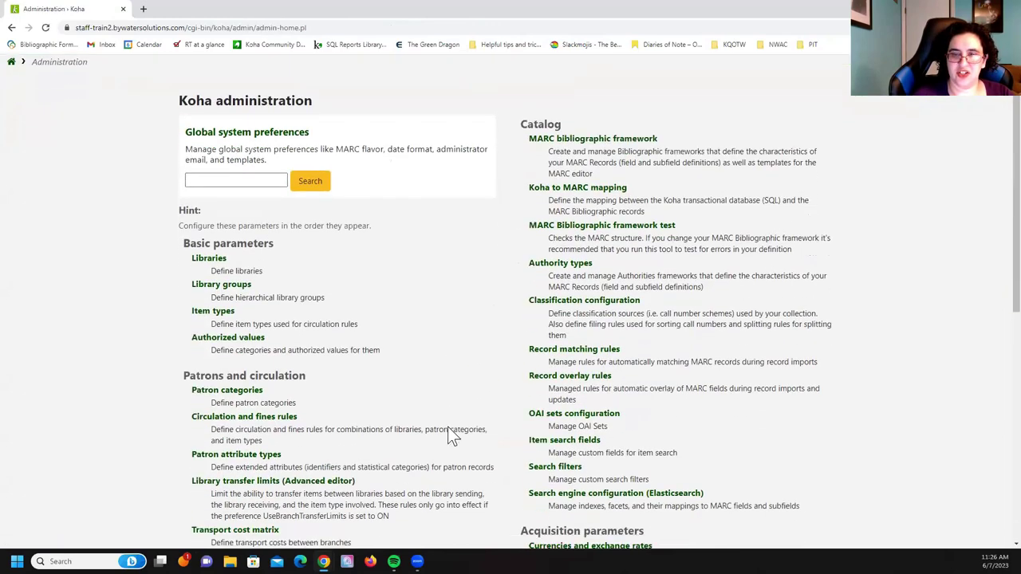
{"action": "left_click", "coordinate": [223, 415]}
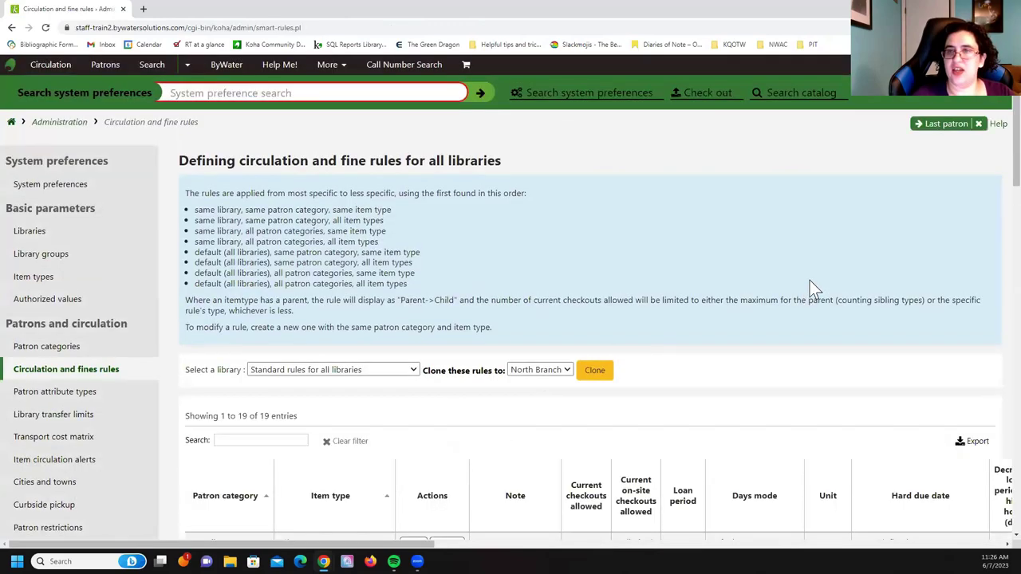
Find the default lost item fee refund on return policy and review the options for refunding the replacement fee.
{"action": "scroll", "coordinate": [987, 255], "scroll_direction": "down", "scroll_amount": 6}
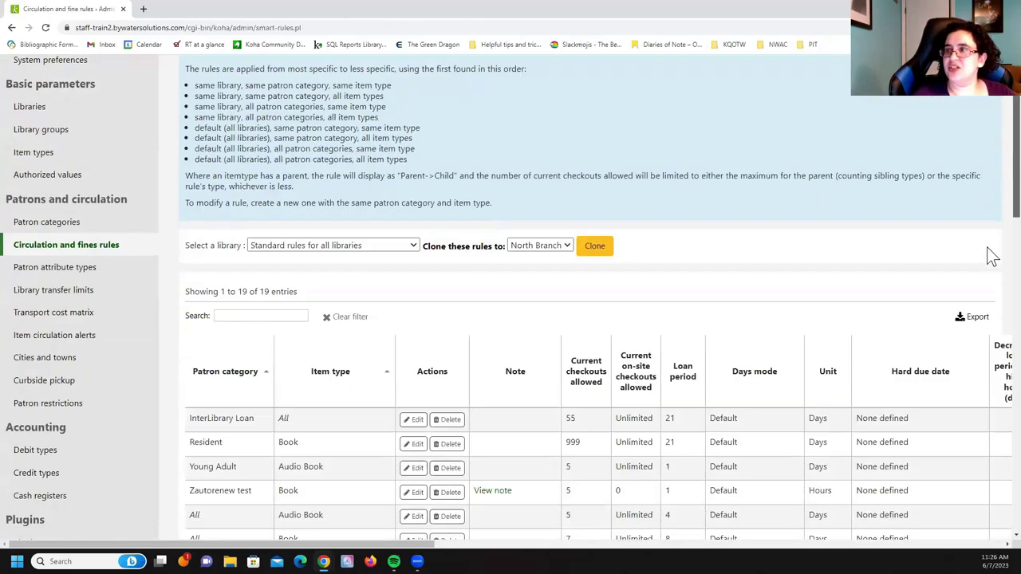
{"action": "scroll", "coordinate": [987, 323], "scroll_direction": "down", "scroll_amount": 10}
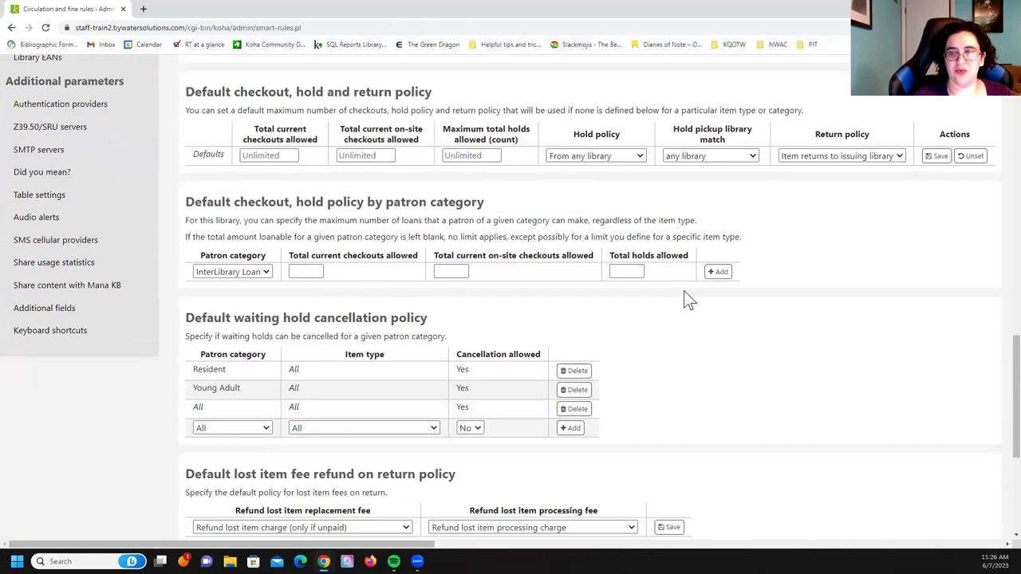
{"action": "scroll", "coordinate": [741, 490], "scroll_direction": "down", "scroll_amount": 3}
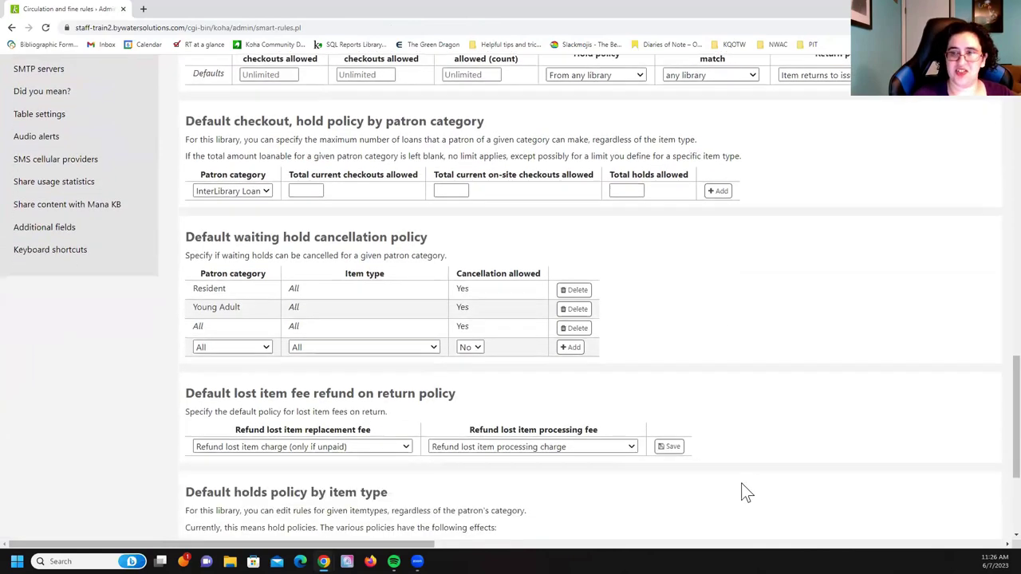
{"action": "scroll", "coordinate": [746, 492], "scroll_direction": "down", "scroll_amount": 1}
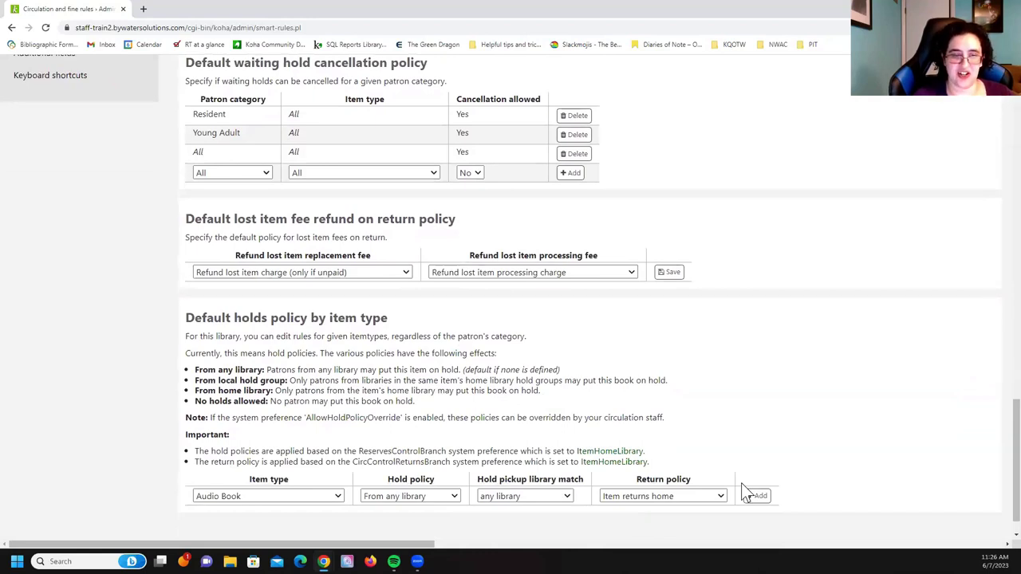
{"action": "left_click", "coordinate": [350, 274]}
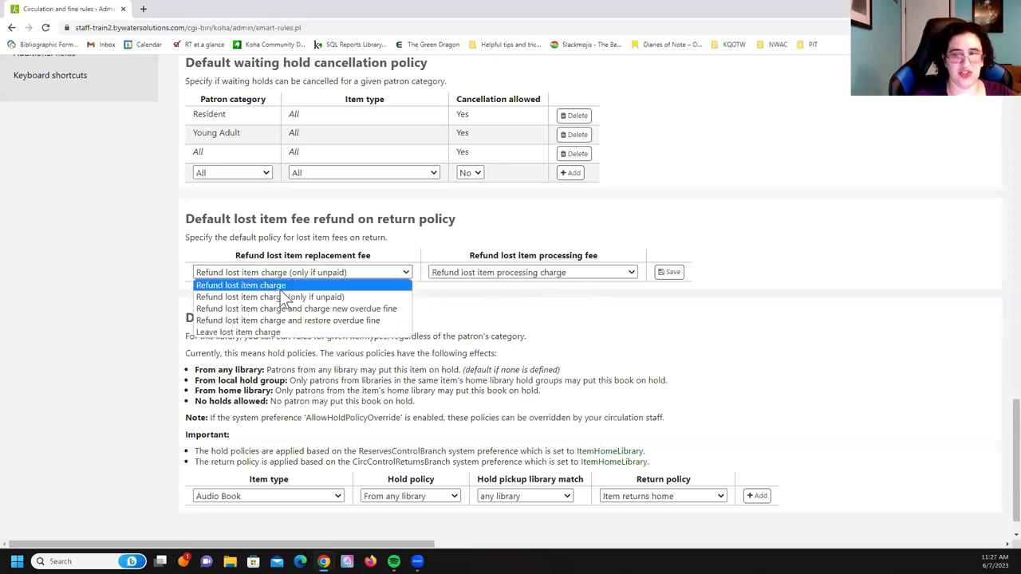
Review the available options for refunding the lost item processing fee in the default refund on return policy.
{"action": "left_click", "coordinate": [486, 255]}
{"action": "double_click", "coordinate": [486, 255]}
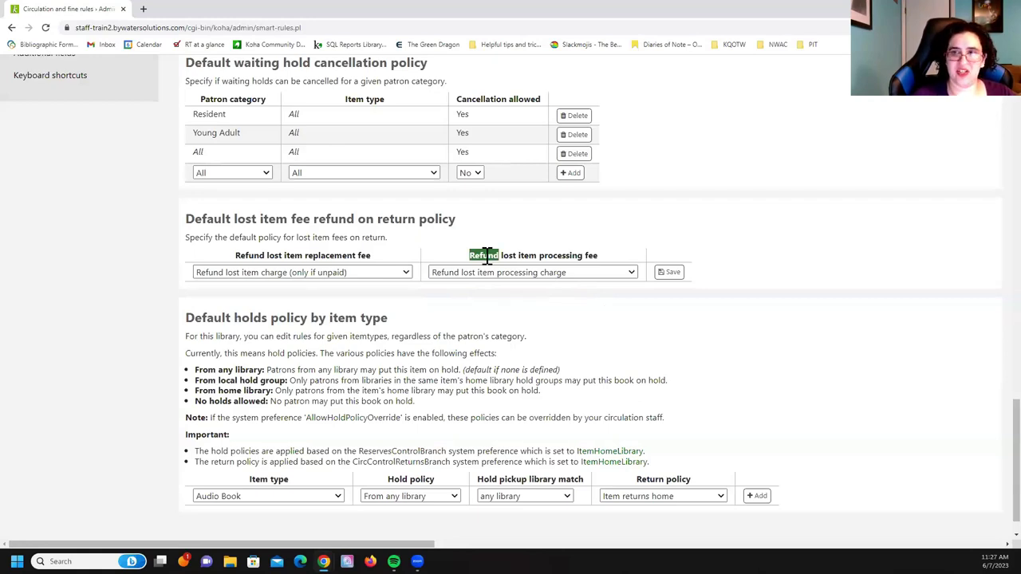
{"action": "left_click", "coordinate": [549, 273]}
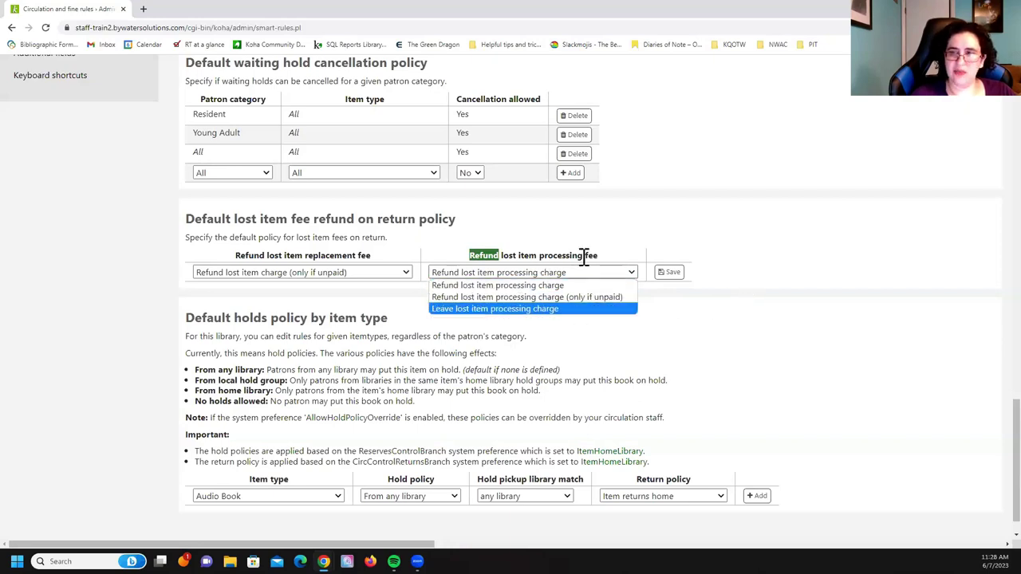
{"action": "left_click", "coordinate": [753, 290]}
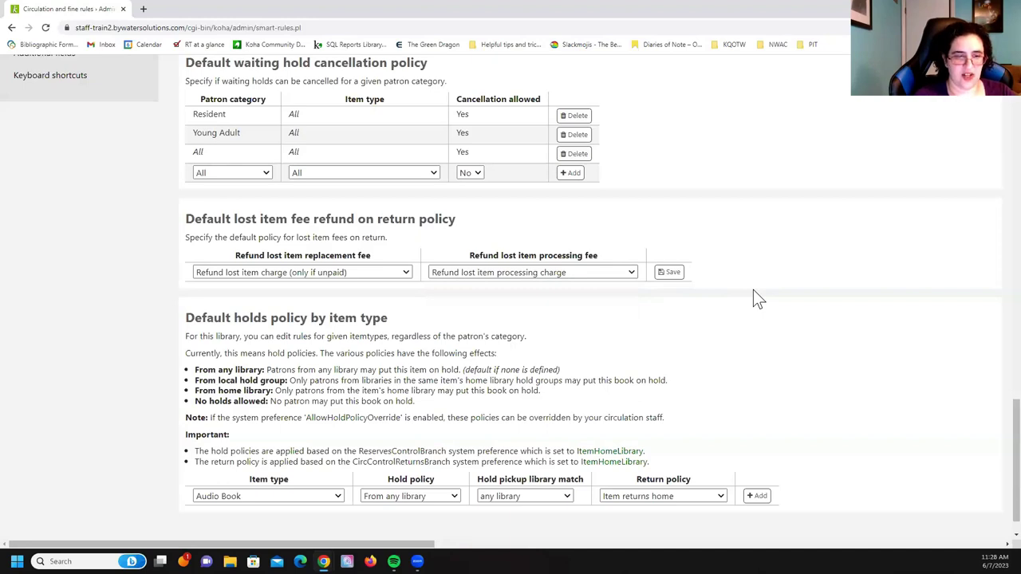
{"action": "left_click", "coordinate": [524, 273]}
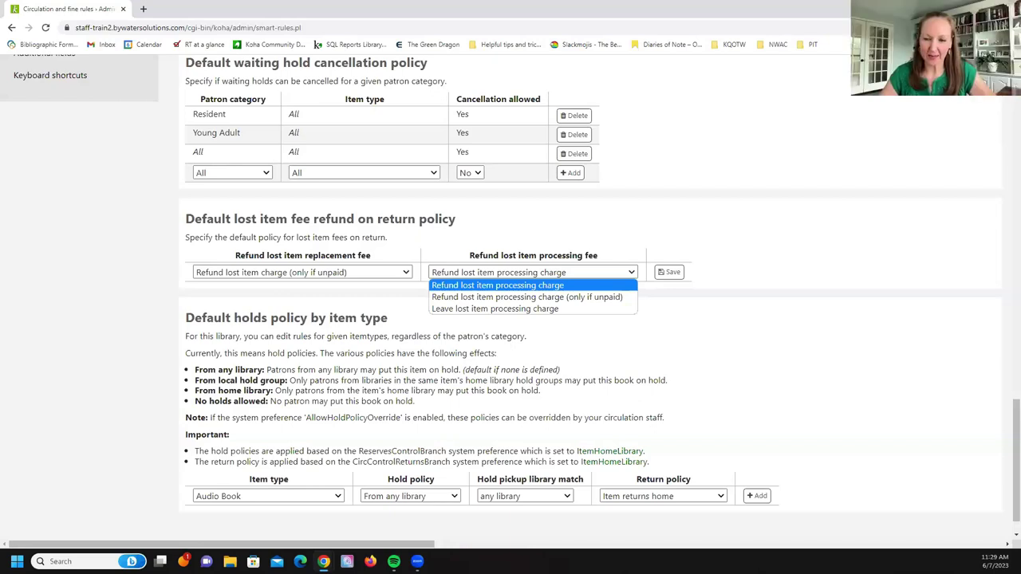
{"action": "key", "text": "Escape"}
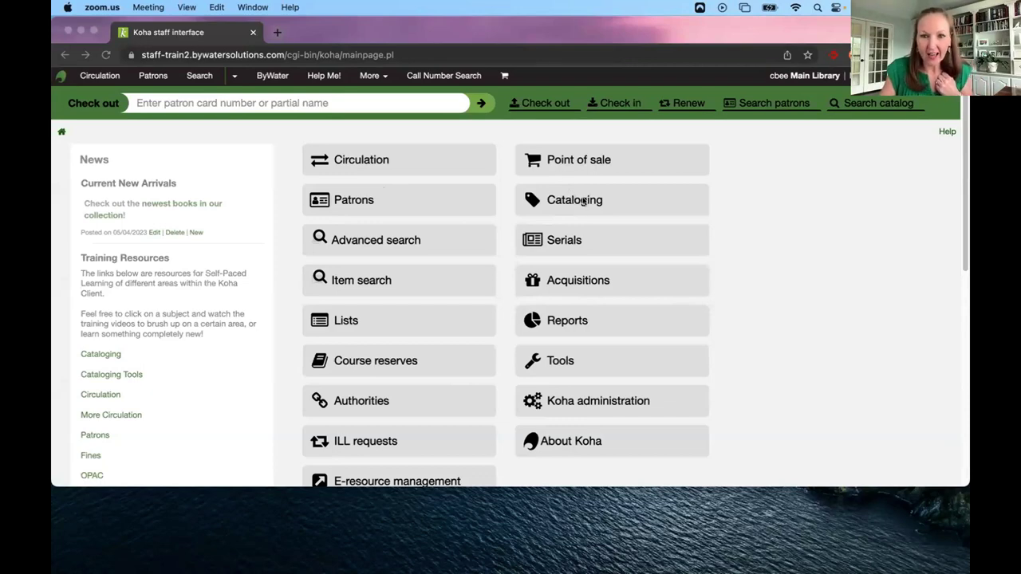
Open the Cataloging module and check where its administration links for preferences and configuration lead, returning to the module page each time.
{"action": "left_click", "coordinate": [575, 201]}
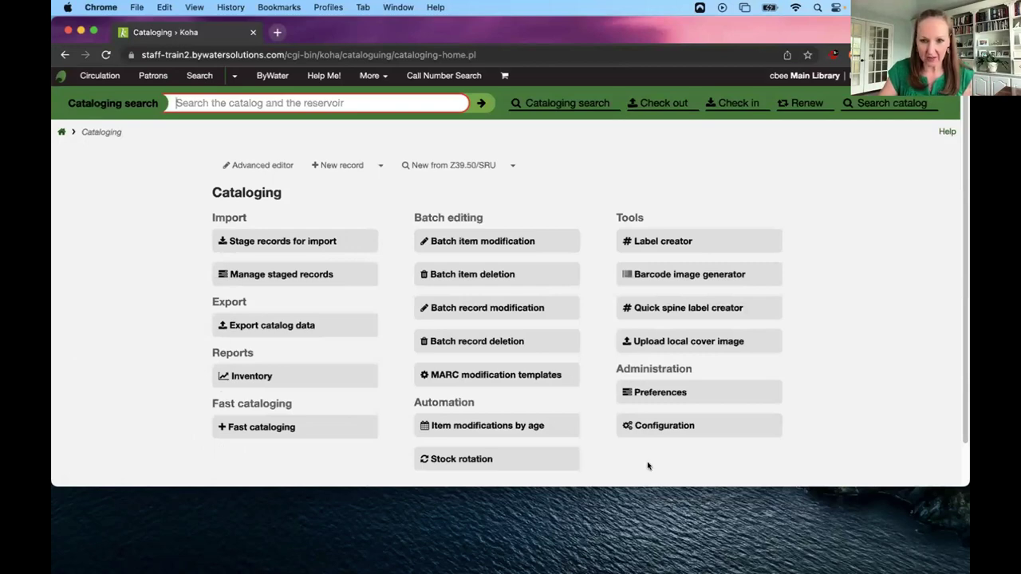
{"action": "left_click", "coordinate": [668, 395]}
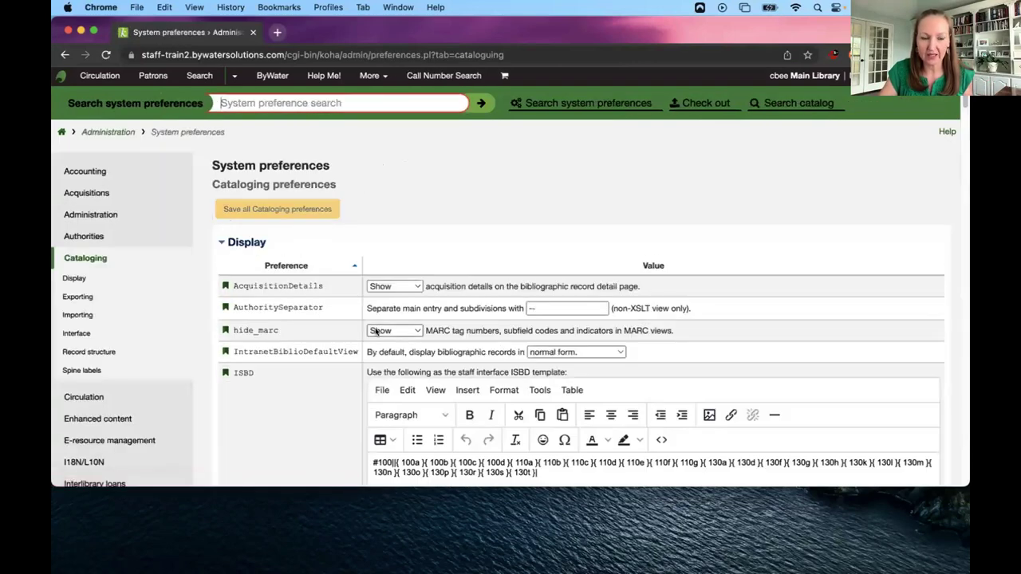
{"action": "left_click", "coordinate": [64, 55]}
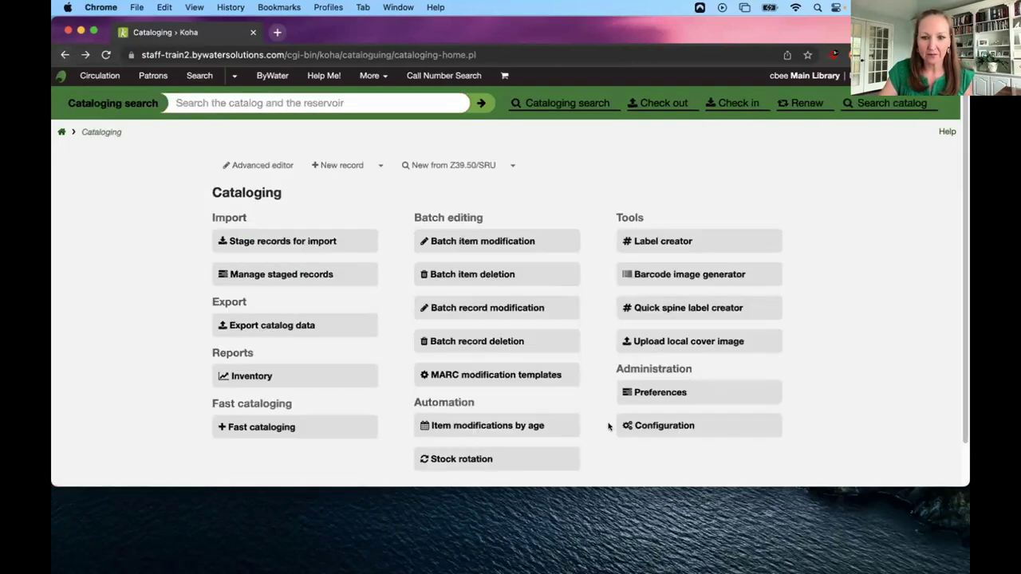
{"action": "left_click", "coordinate": [636, 424]}
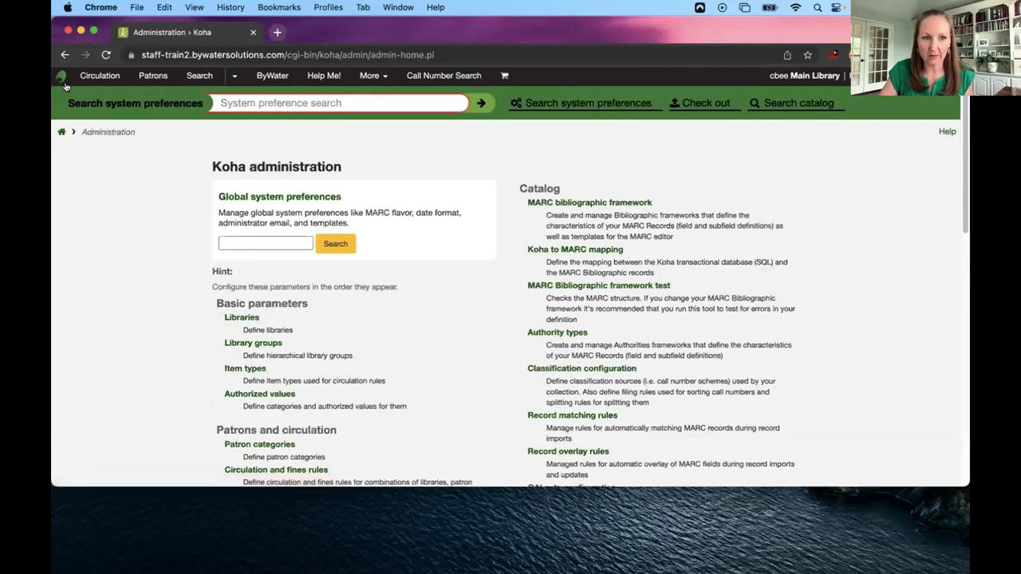
{"action": "left_click", "coordinate": [65, 55]}
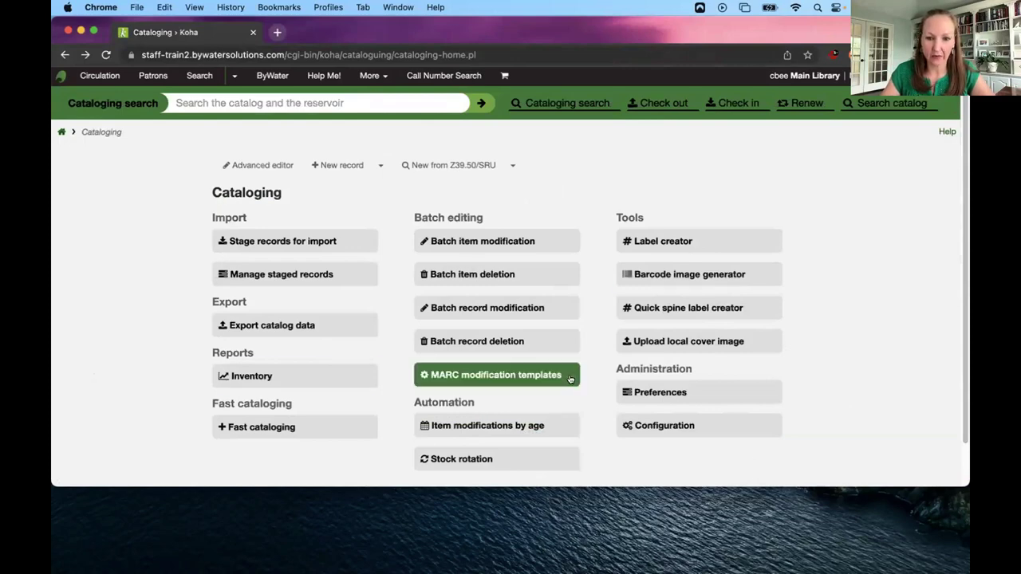
Go from the cataloging configuration link to the global system preferences and open the Authorities preferences.
{"action": "left_click", "coordinate": [694, 424]}
{"action": "left_click", "coordinate": [277, 239]}
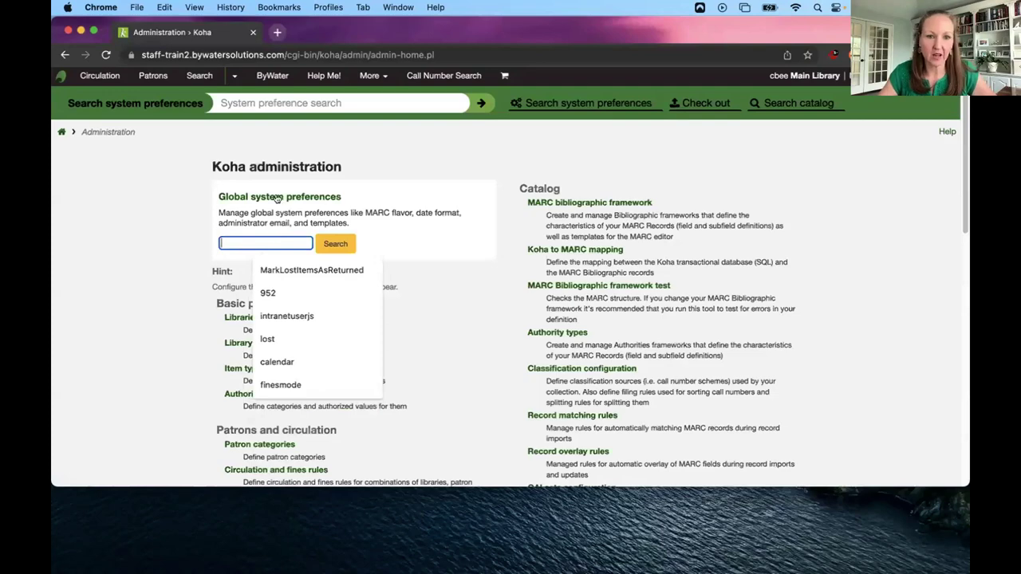
{"action": "left_click", "coordinate": [279, 197]}
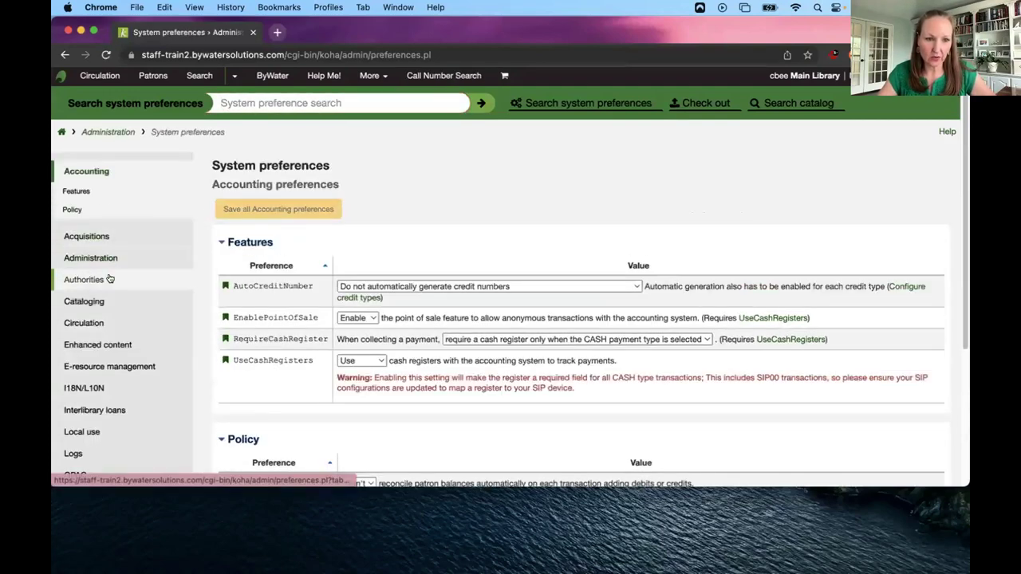
{"action": "left_click", "coordinate": [84, 279]}
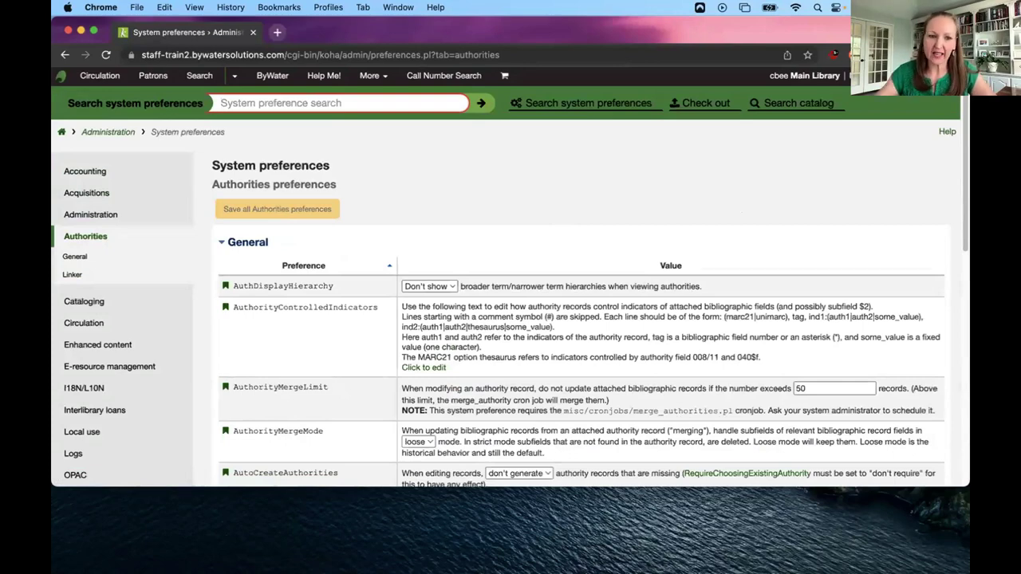
Set the RequireChoosingExistingAuthority preference to "require" for catalogers editing records.
{"action": "scroll", "coordinate": [463, 369], "scroll_direction": "down", "scroll_amount": 1}
{"action": "scroll", "coordinate": [464, 370], "scroll_direction": "down", "scroll_amount": 5}
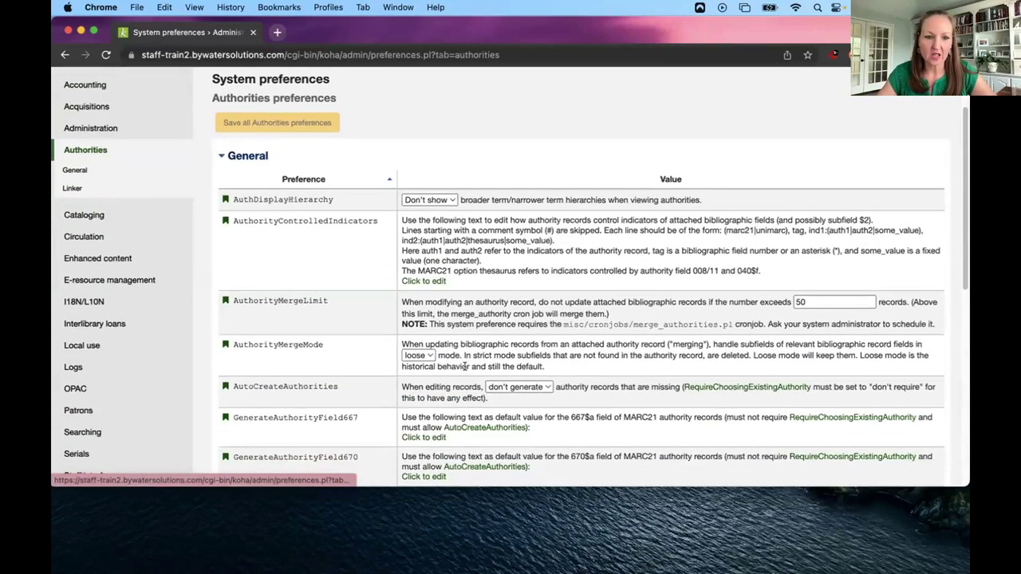
{"action": "scroll", "coordinate": [466, 371], "scroll_direction": "down", "scroll_amount": 2}
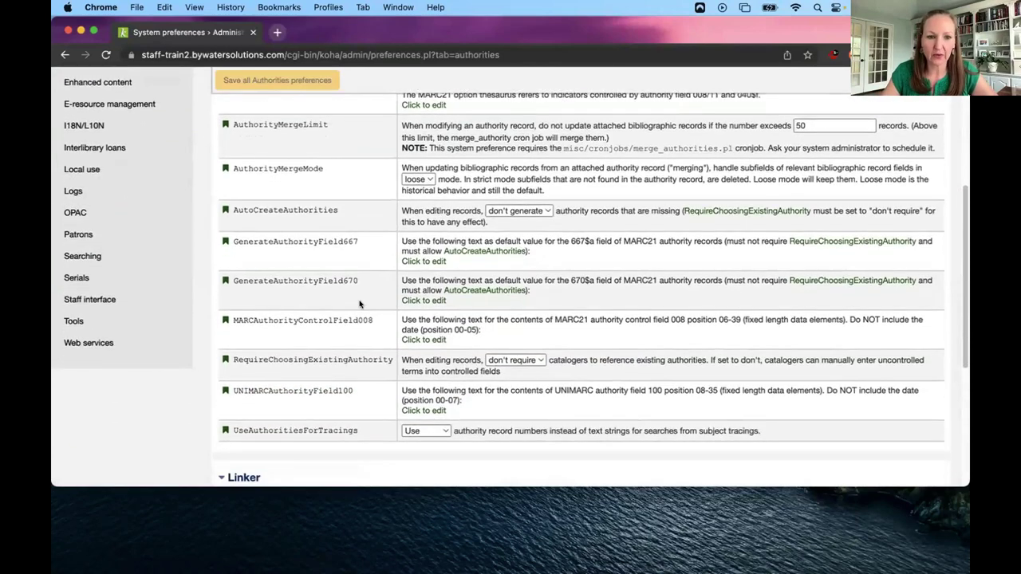
{"action": "double_click", "coordinate": [278, 363]}
{"action": "scroll", "coordinate": [281, 322], "scroll_direction": "down", "scroll_amount": 4}
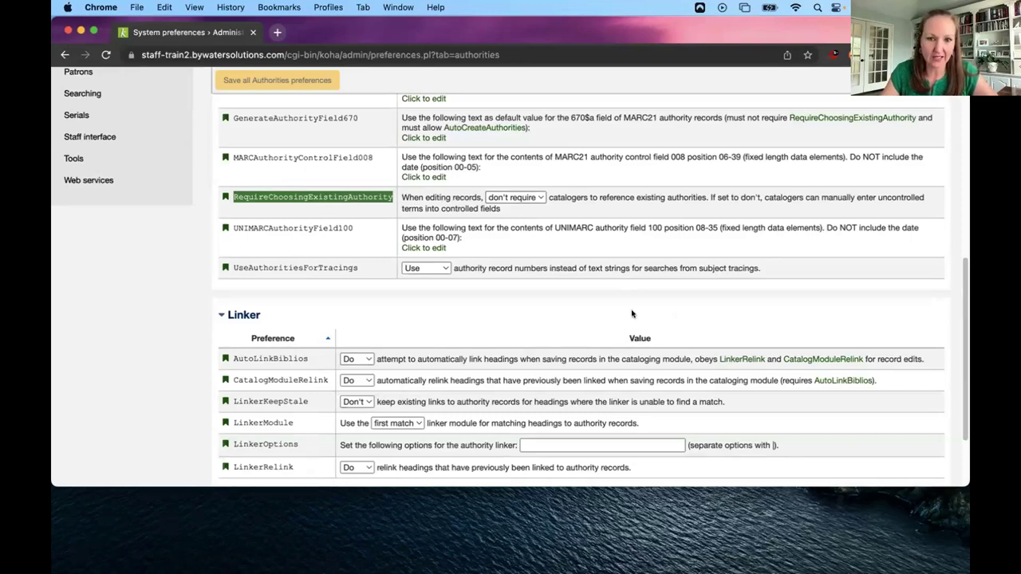
{"action": "left_click", "coordinate": [504, 199]}
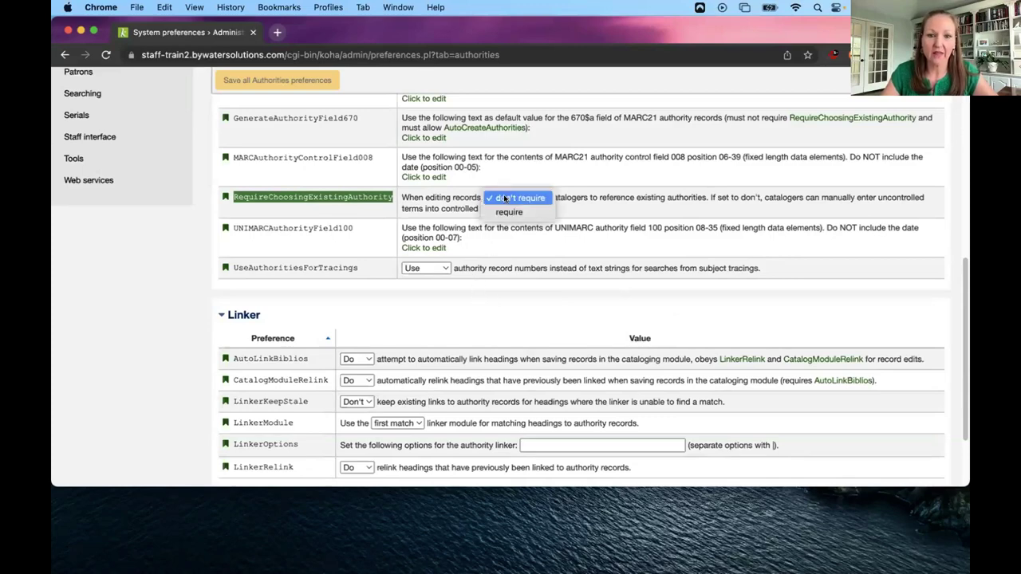
{"action": "left_click", "coordinate": [504, 212]}
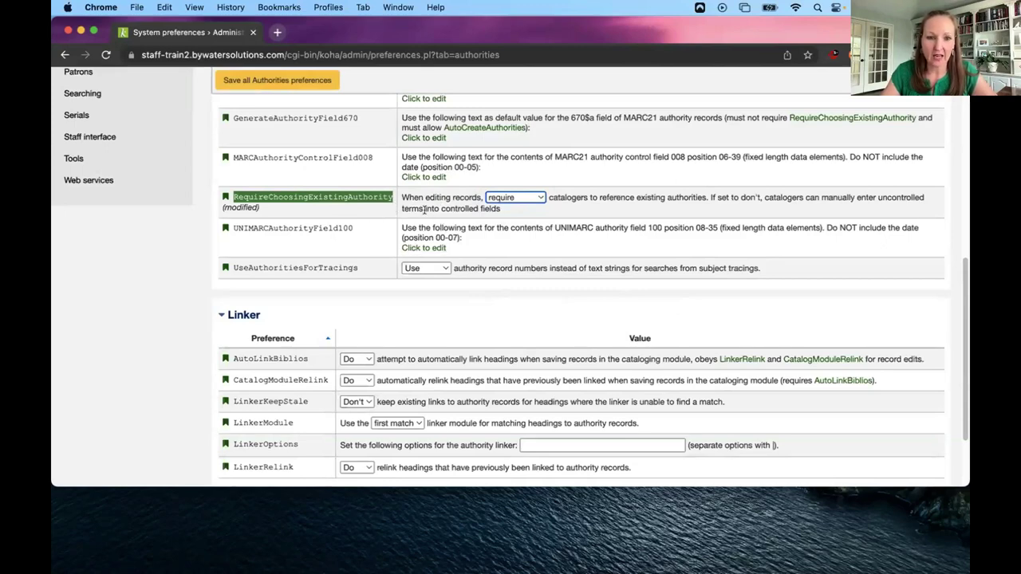
Highlight AutoLinkBiblios and examine the Linker preferences together with the related general authority preferences.
{"action": "double_click", "coordinate": [257, 360]}
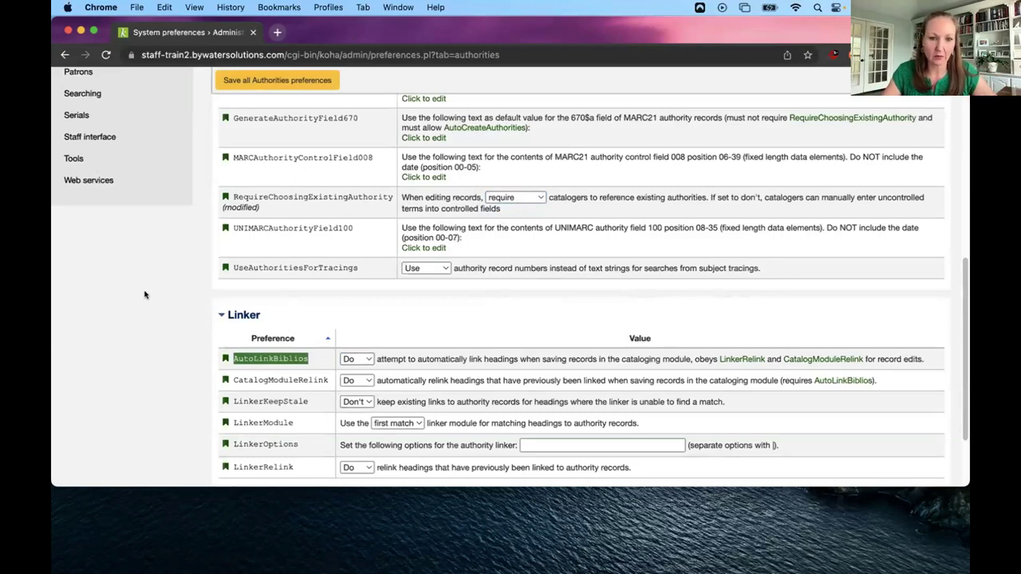
{"action": "scroll", "coordinate": [144, 295], "scroll_direction": "down", "scroll_amount": 1}
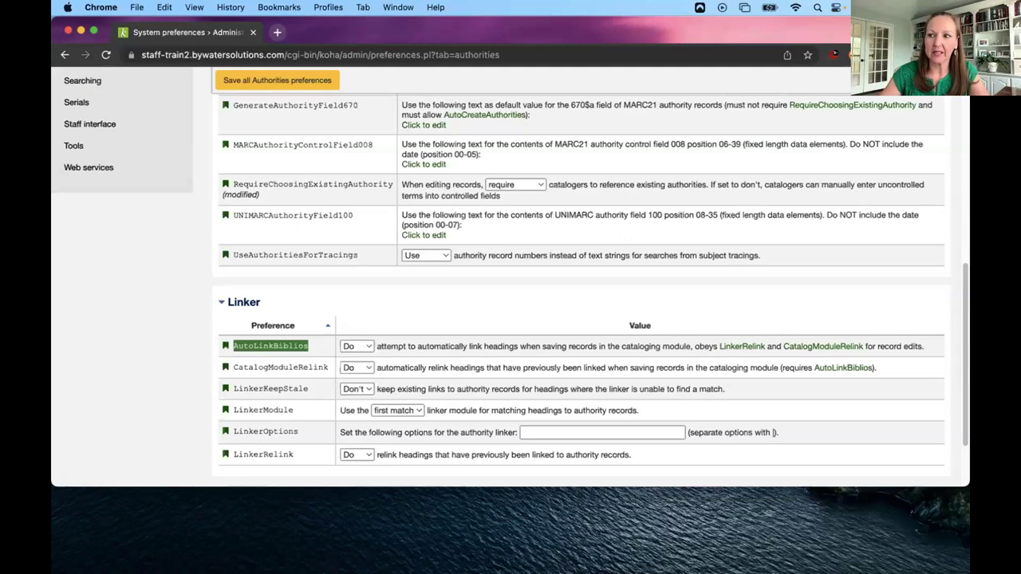
{"action": "left_click", "coordinate": [78, 375]}
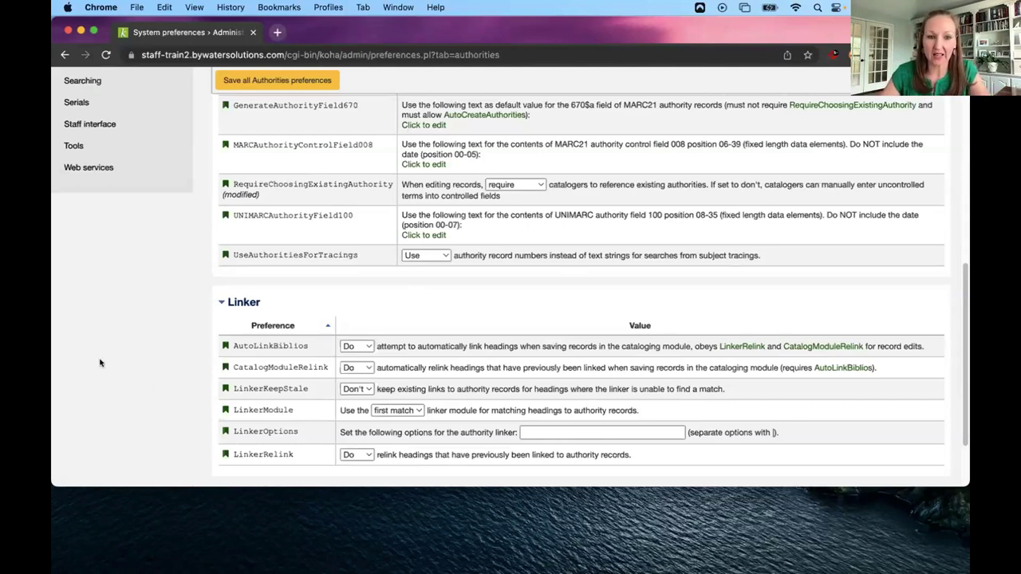
{"action": "scroll", "coordinate": [117, 368], "scroll_direction": "down", "scroll_amount": 1}
{"action": "scroll", "coordinate": [117, 368], "scroll_direction": "down", "scroll_amount": 1}
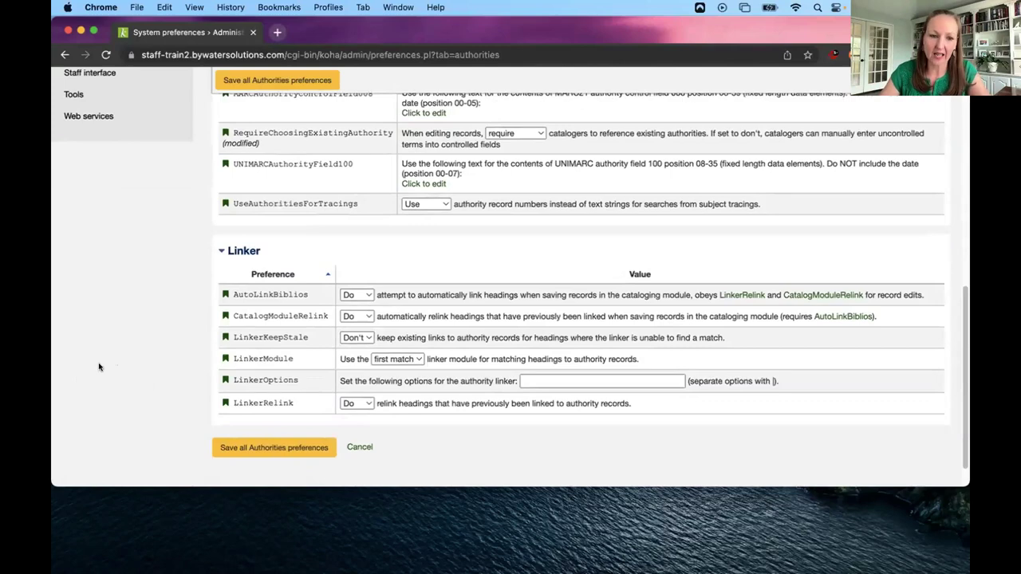
{"action": "scroll", "coordinate": [99, 367], "scroll_direction": "up", "scroll_amount": 2}
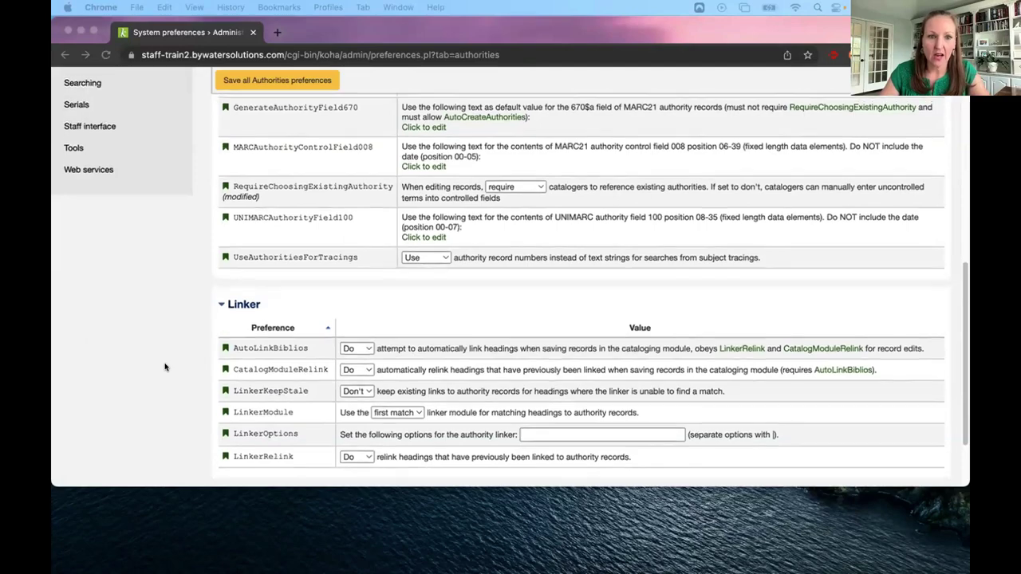
{"action": "scroll", "coordinate": [165, 367], "scroll_direction": "up", "scroll_amount": 5}
{"action": "scroll", "coordinate": [239, 363], "scroll_direction": "down", "scroll_amount": 1}
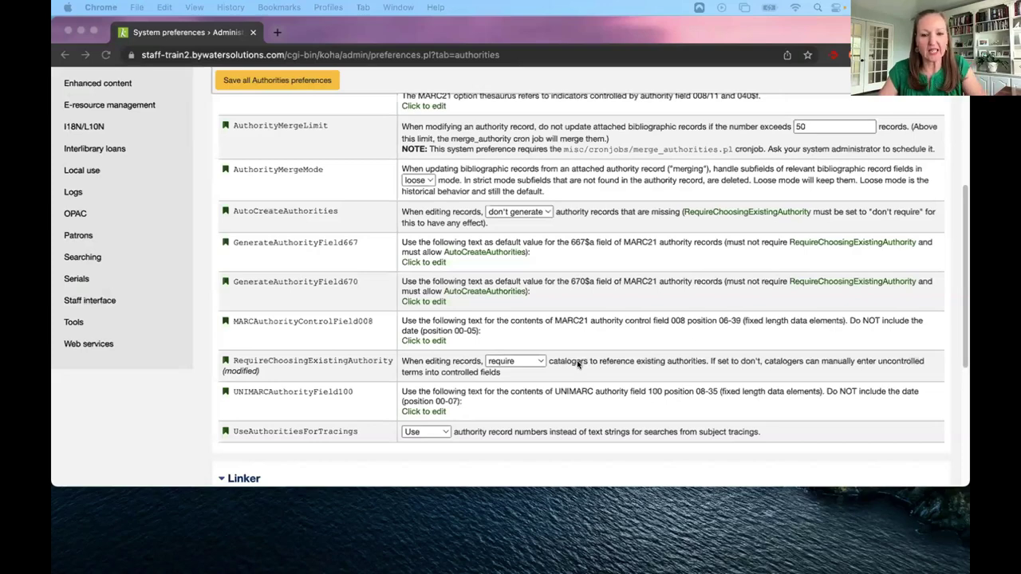
{"action": "scroll", "coordinate": [571, 361], "scroll_direction": "down", "scroll_amount": 5}
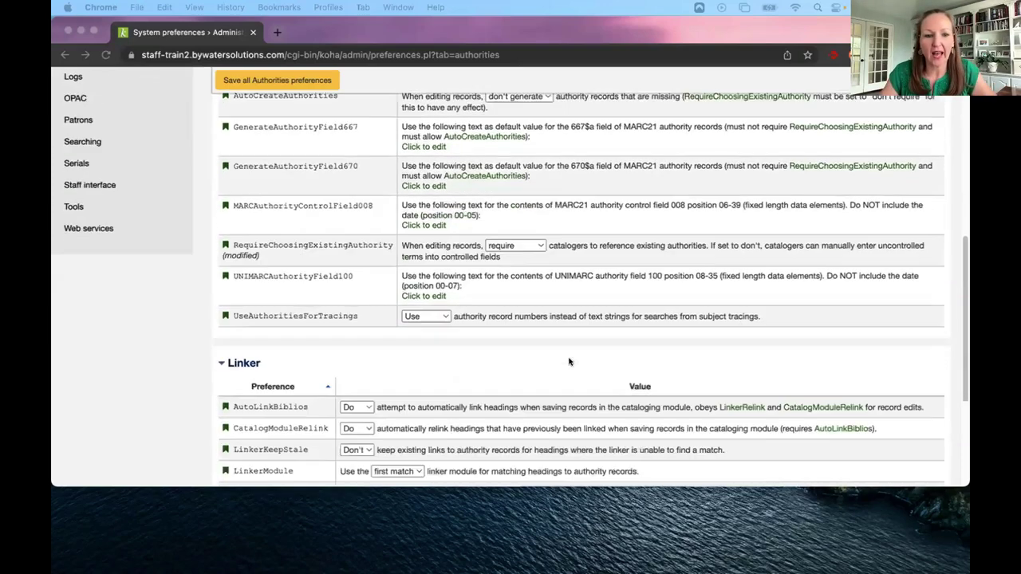
{"action": "scroll", "coordinate": [156, 319], "scroll_direction": "up", "scroll_amount": 2}
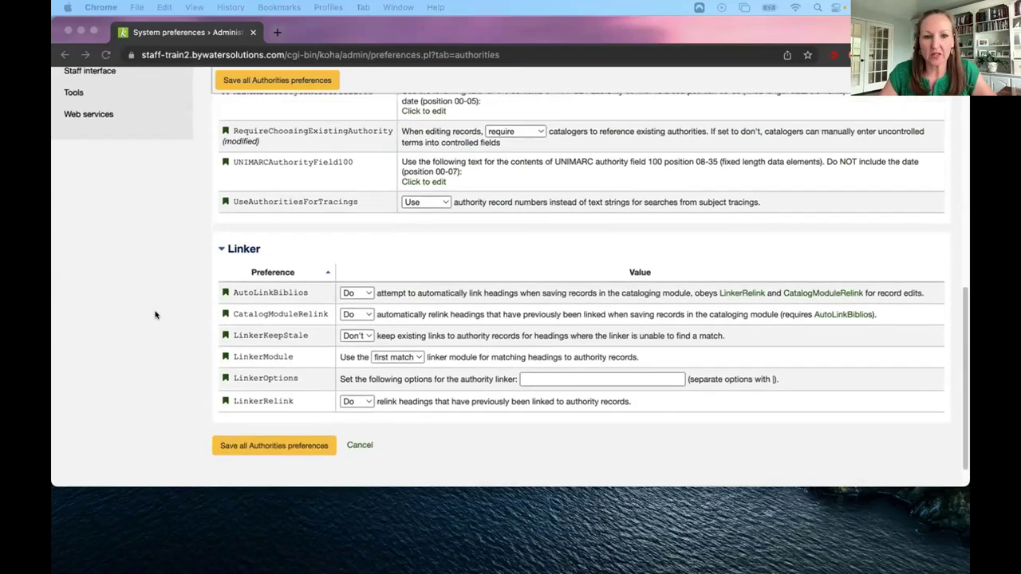
{"action": "scroll", "coordinate": [157, 329], "scroll_direction": "up", "scroll_amount": 2}
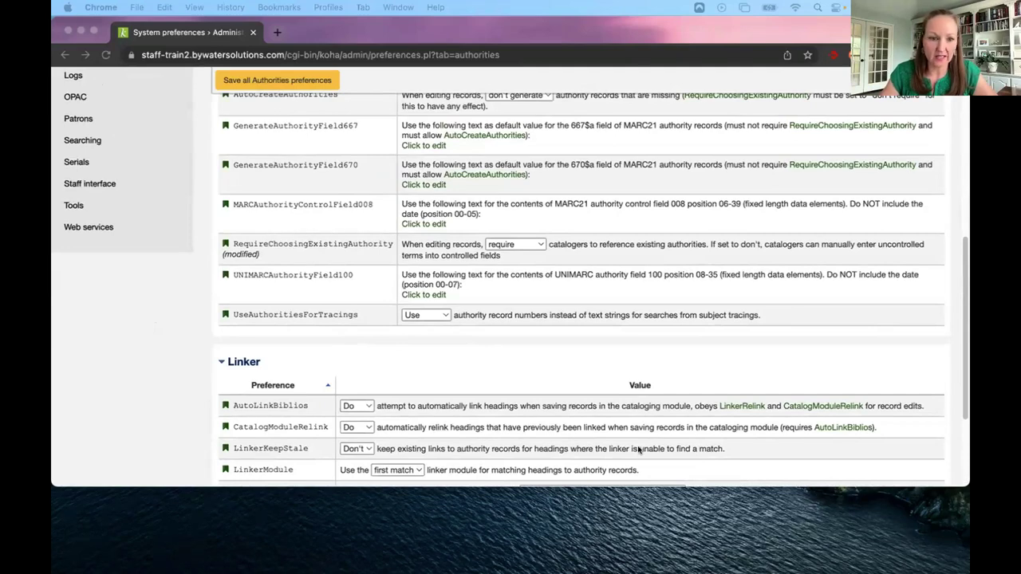
{"action": "scroll", "coordinate": [73, 395], "scroll_direction": "up", "scroll_amount": 1}
{"action": "scroll", "coordinate": [76, 395], "scroll_direction": "up", "scroll_amount": 1}
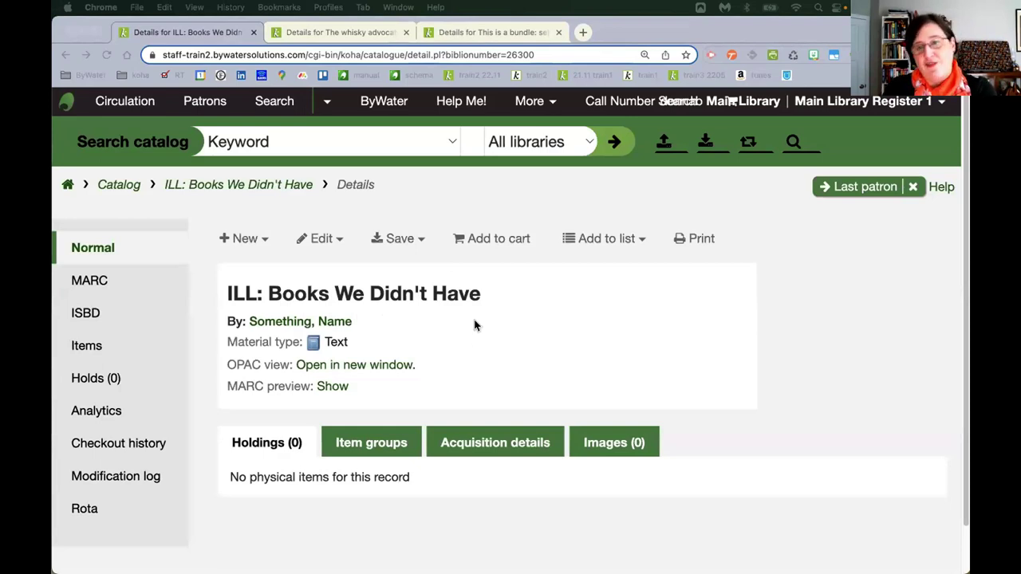
Open the form for adding a new item to the record "ILL: Books We Didn't Have".
{"action": "left_click", "coordinate": [255, 248]}
{"action": "left_click", "coordinate": [256, 247]}
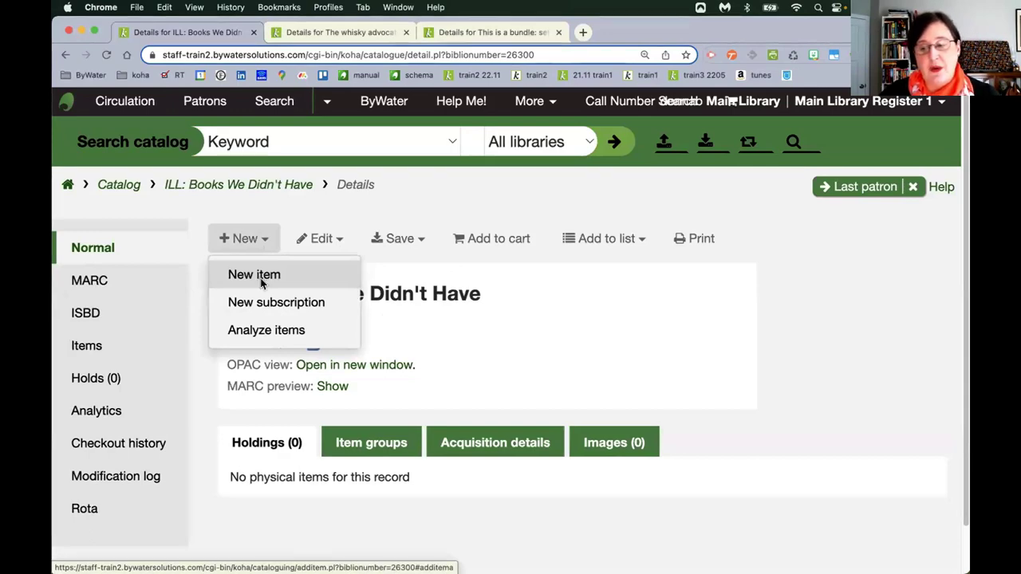
{"action": "left_click", "coordinate": [257, 276]}
{"action": "scroll", "coordinate": [272, 229], "scroll_direction": "up", "scroll_amount": 3}
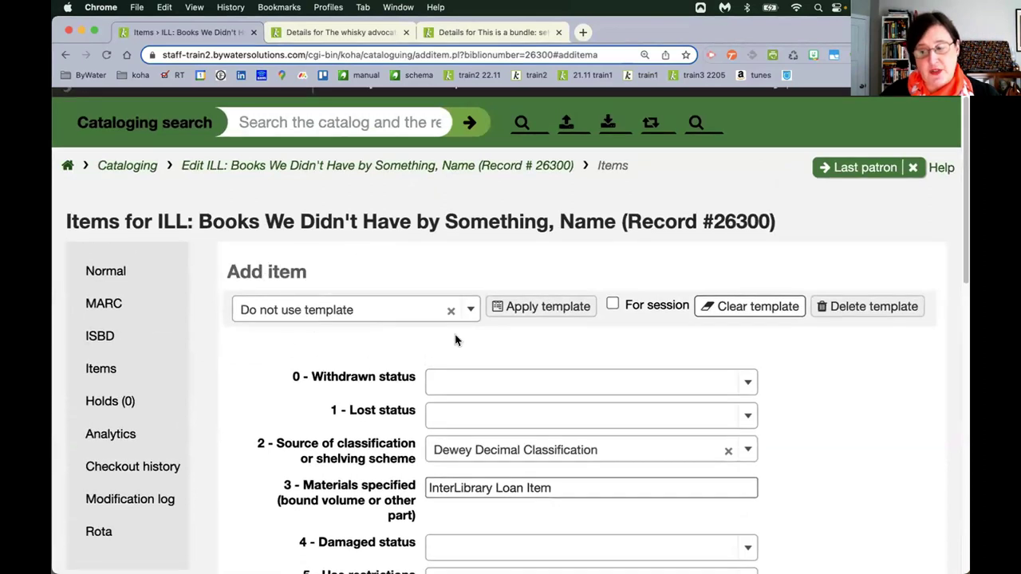
Apply the ILL template to the new item and review the prefilled item fields.
{"action": "left_click", "coordinate": [469, 310]}
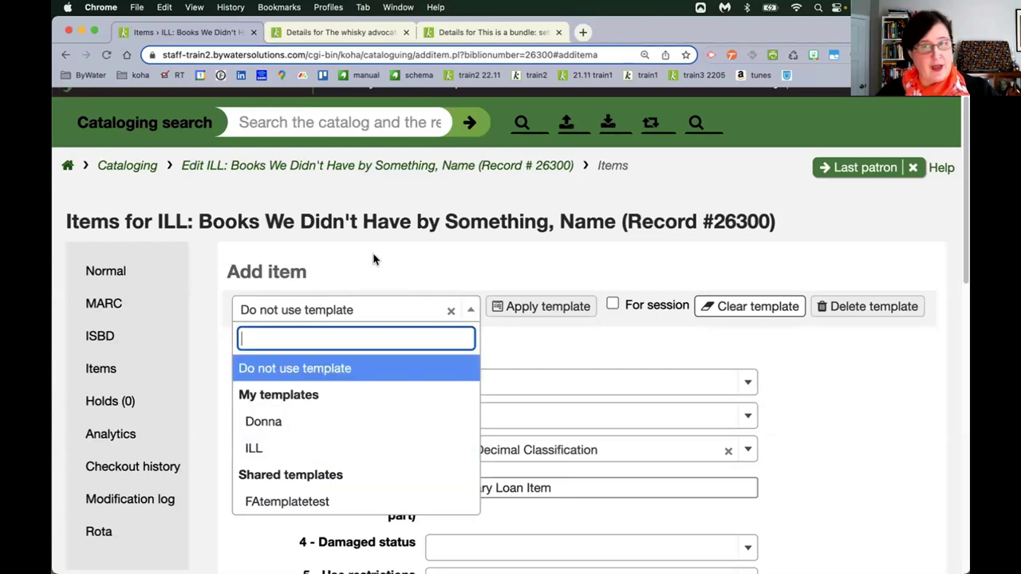
{"action": "left_click", "coordinate": [271, 451]}
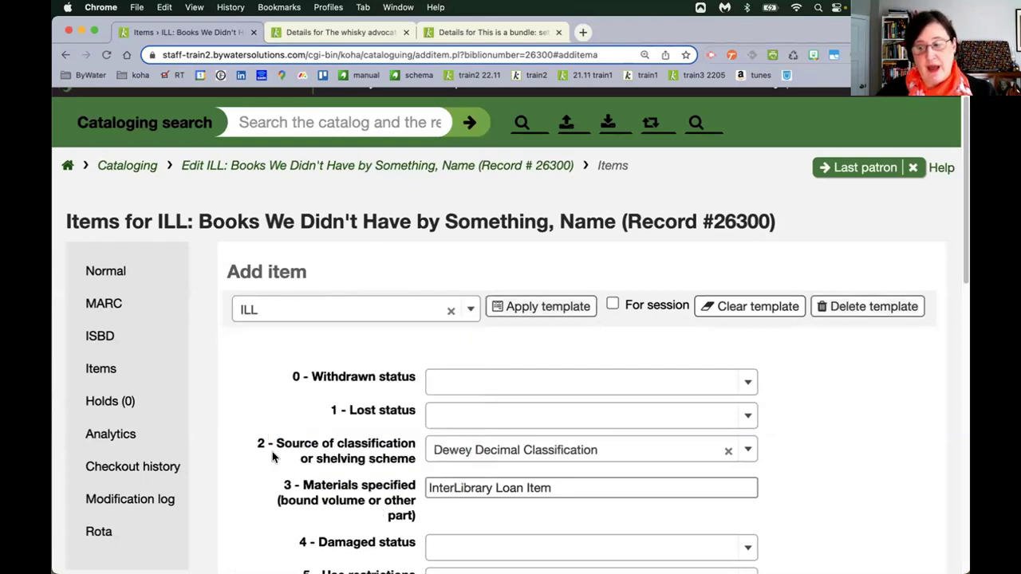
{"action": "left_click", "coordinate": [545, 311]}
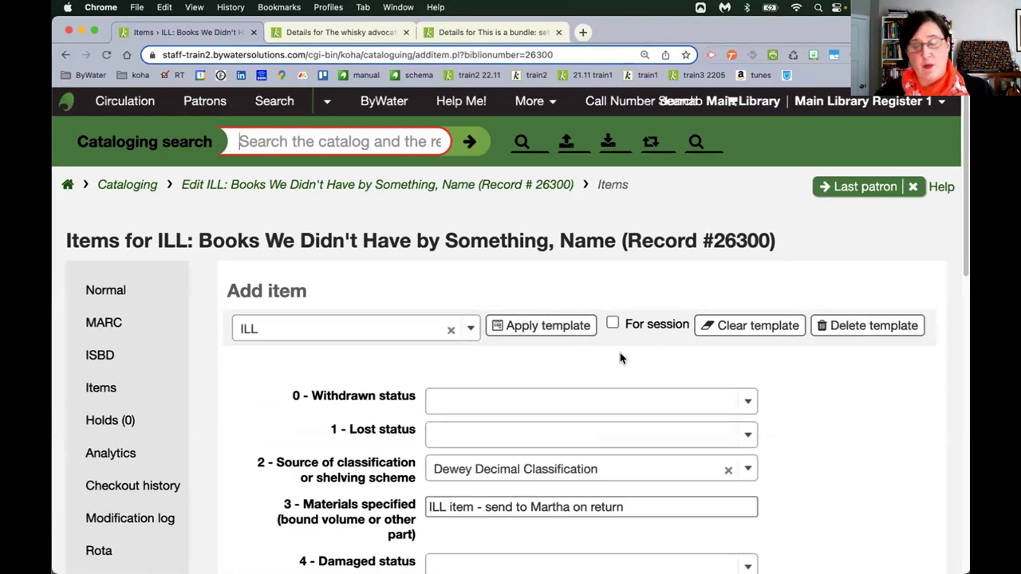
{"action": "scroll", "coordinate": [319, 363], "scroll_direction": "down", "scroll_amount": 1}
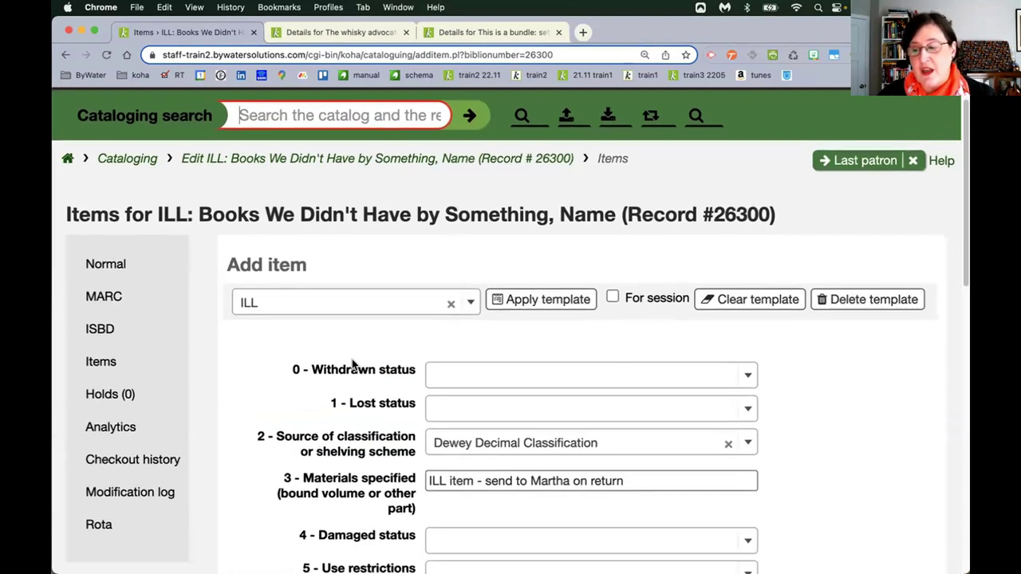
{"action": "scroll", "coordinate": [294, 362], "scroll_direction": "down", "scroll_amount": 4}
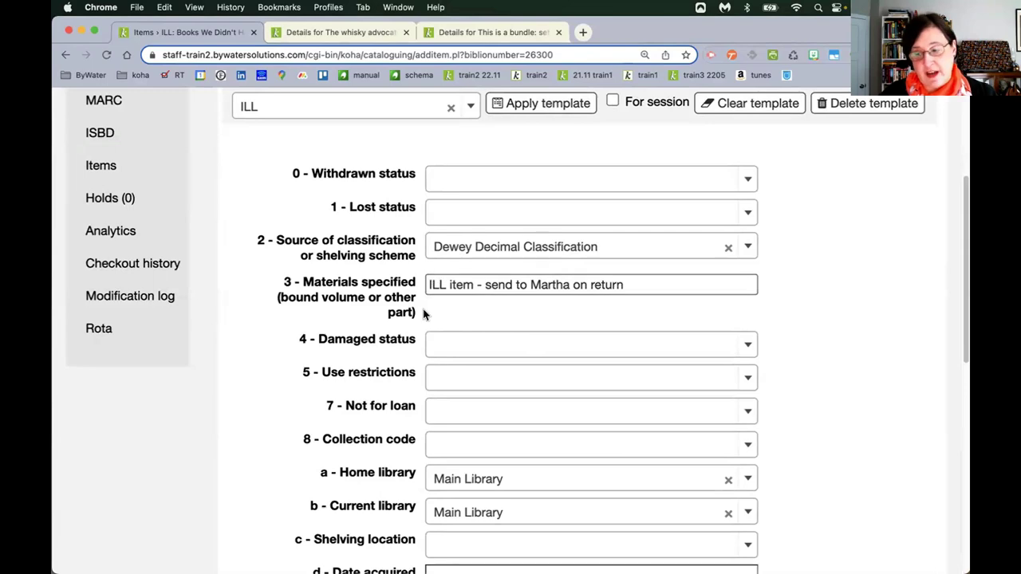
{"action": "scroll", "coordinate": [423, 314], "scroll_direction": "down", "scroll_amount": 1}
{"action": "scroll", "coordinate": [424, 314], "scroll_direction": "down", "scroll_amount": 7}
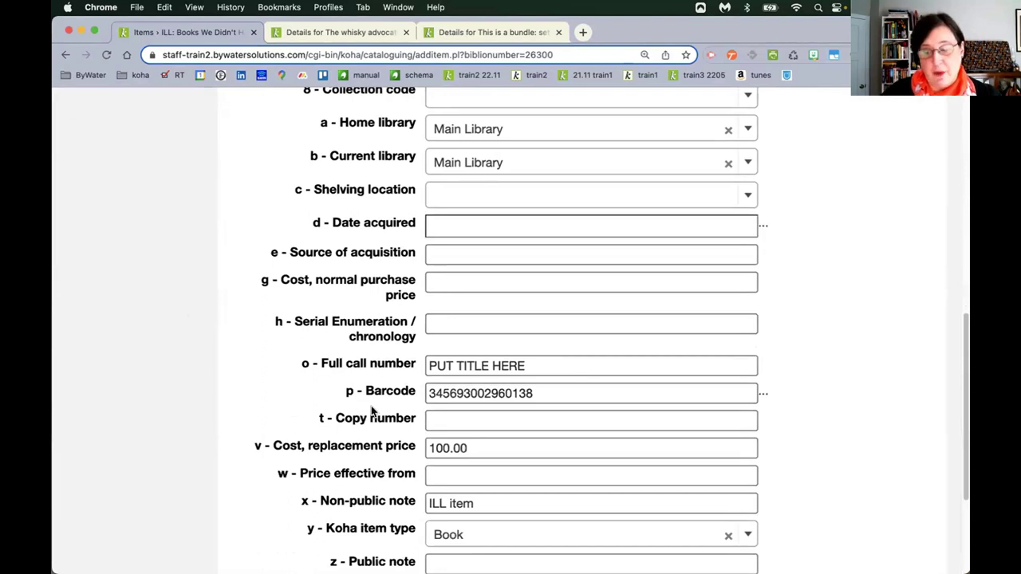
{"action": "scroll", "coordinate": [411, 418], "scroll_direction": "down", "scroll_amount": 1}
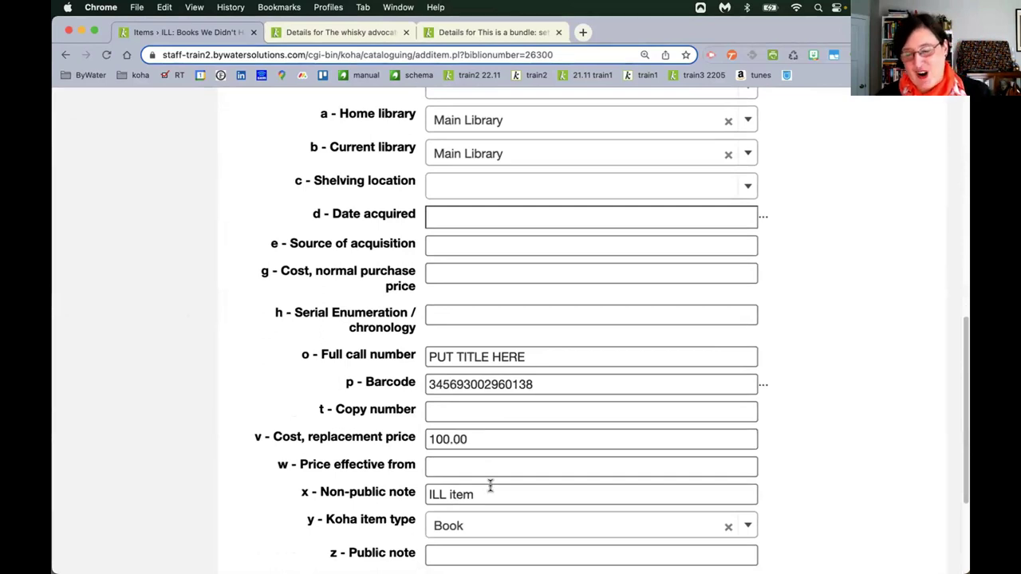
{"action": "scroll", "coordinate": [500, 484], "scroll_direction": "down", "scroll_amount": 3}
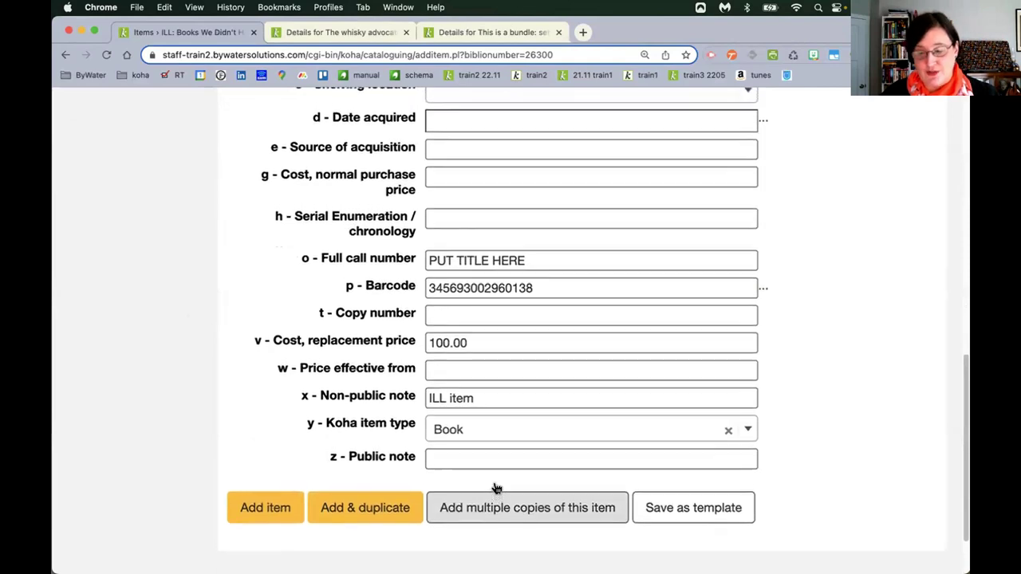
{"action": "scroll", "coordinate": [494, 486], "scroll_direction": "up", "scroll_amount": 9}
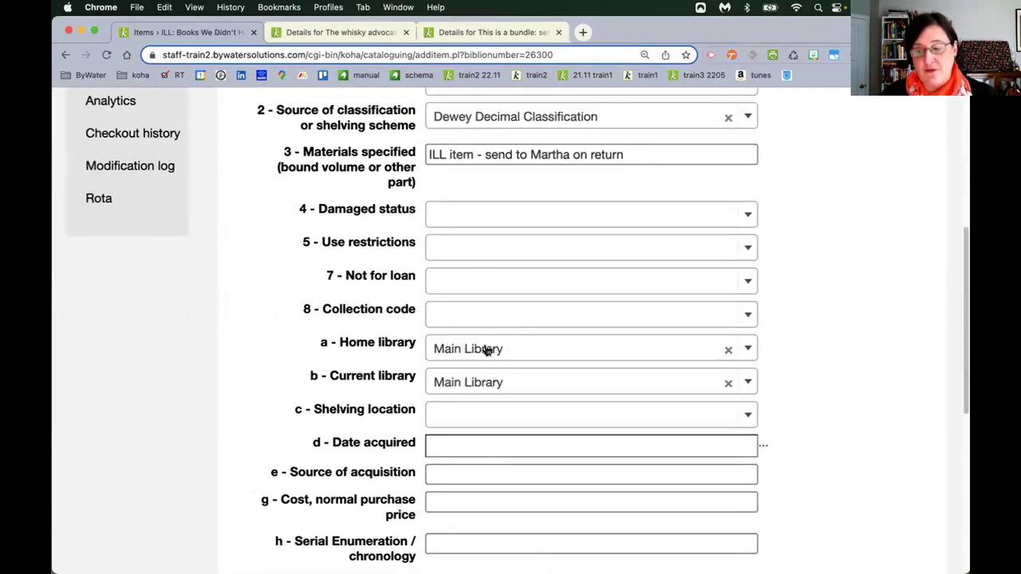
Replace the full call number with "Some thing" and add the item to the record.
{"action": "scroll", "coordinate": [485, 353], "scroll_direction": "down", "scroll_amount": 5}
{"action": "scroll", "coordinate": [486, 353], "scroll_direction": "down", "scroll_amount": 3}
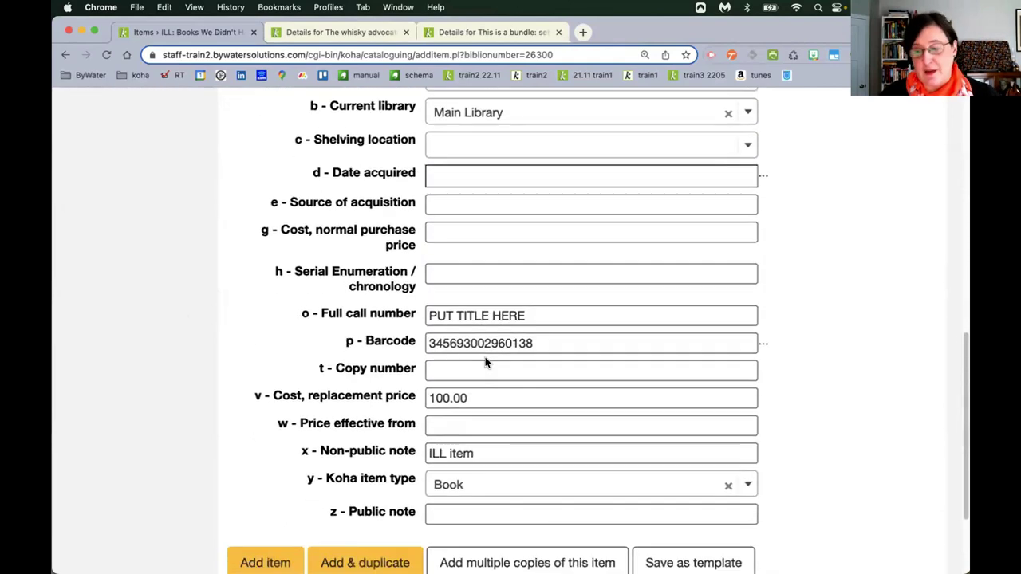
{"action": "left_click_drag", "start_coordinate": [559, 315], "coordinate": [397, 314]}
{"action": "type", "text": "S"}
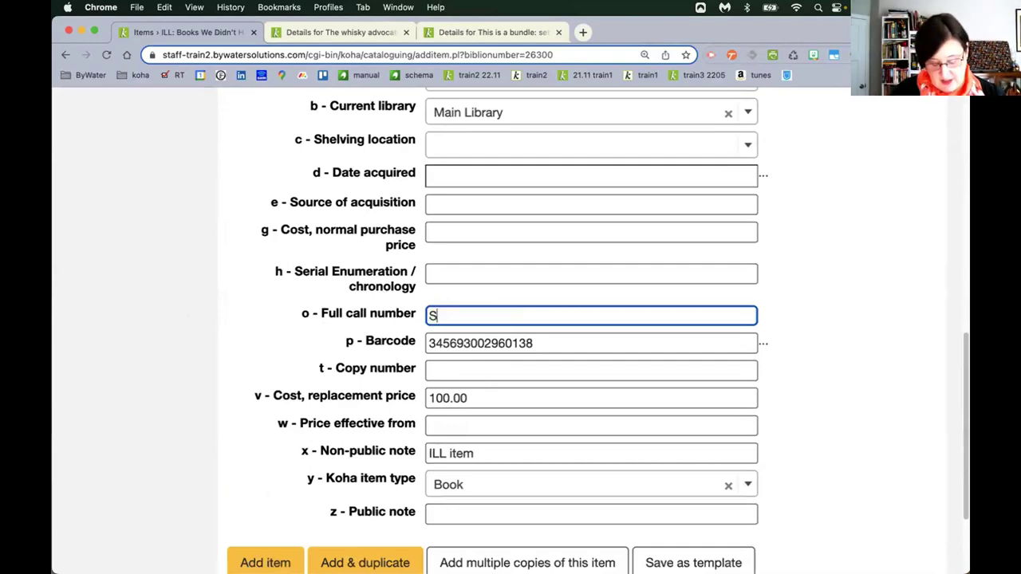
{"action": "type", "text": "ome thing"}
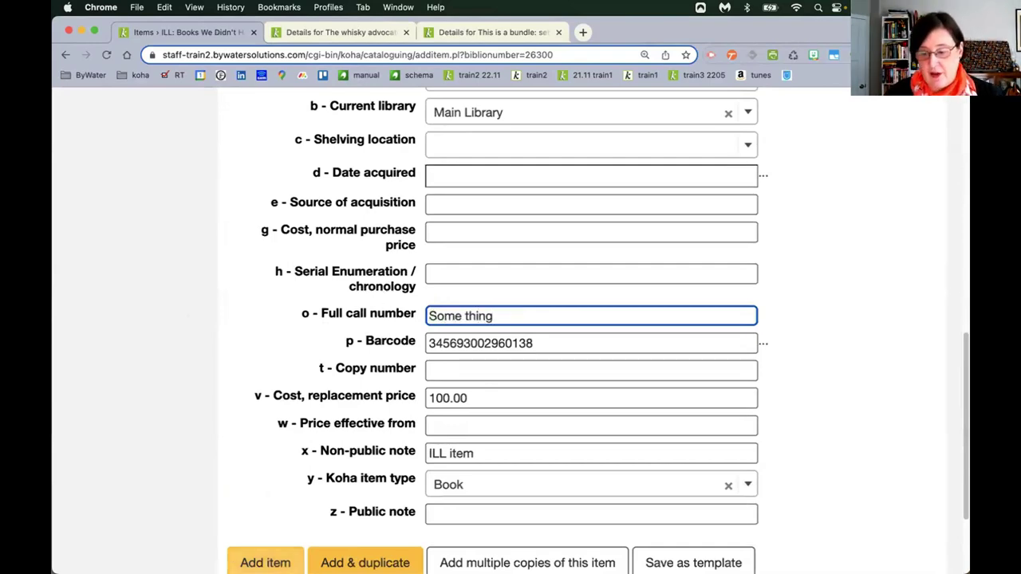
{"action": "left_click", "coordinate": [266, 563]}
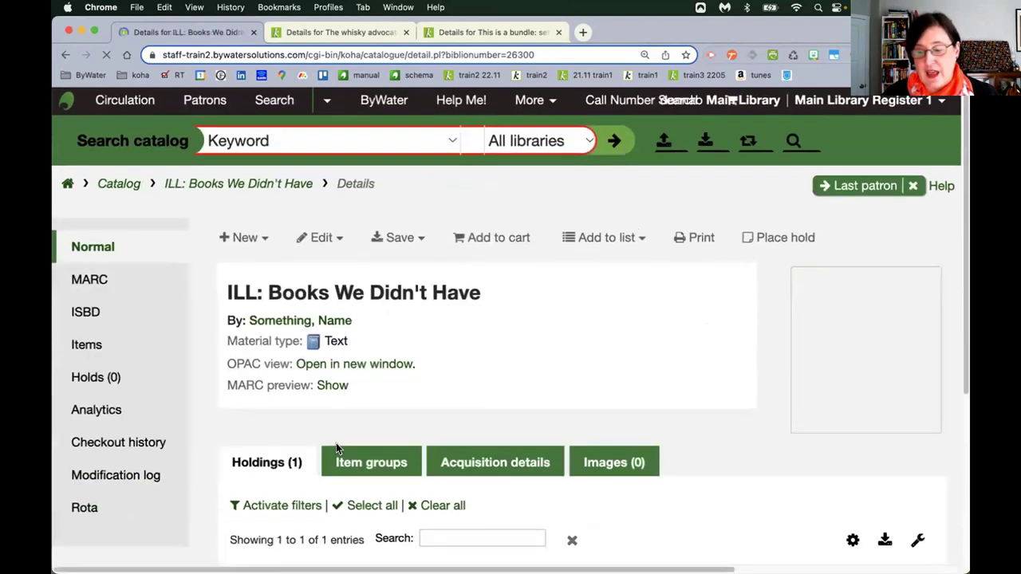
Check the added item in the record's holdings and open the form for another new item.
{"action": "scroll", "coordinate": [335, 439], "scroll_direction": "down", "scroll_amount": 5}
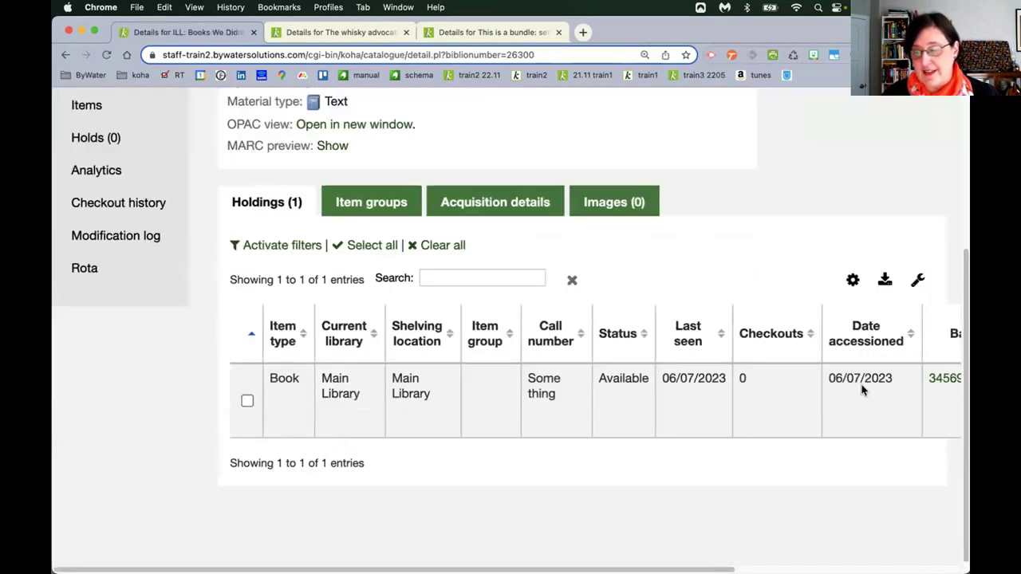
{"action": "scroll", "coordinate": [271, 515], "scroll_direction": "up", "scroll_amount": 3}
{"action": "left_click", "coordinate": [263, 237]}
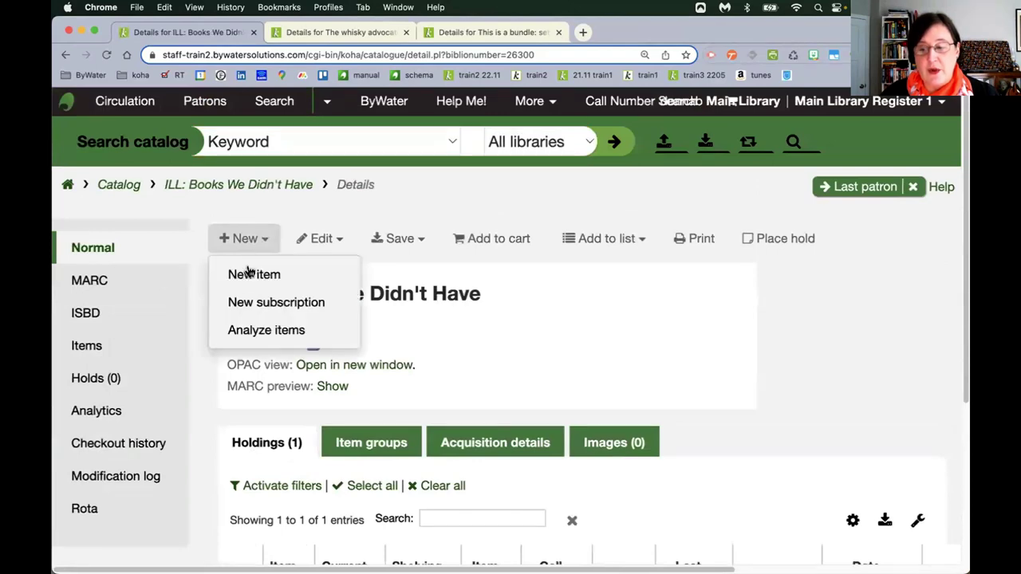
{"action": "left_click", "coordinate": [249, 279]}
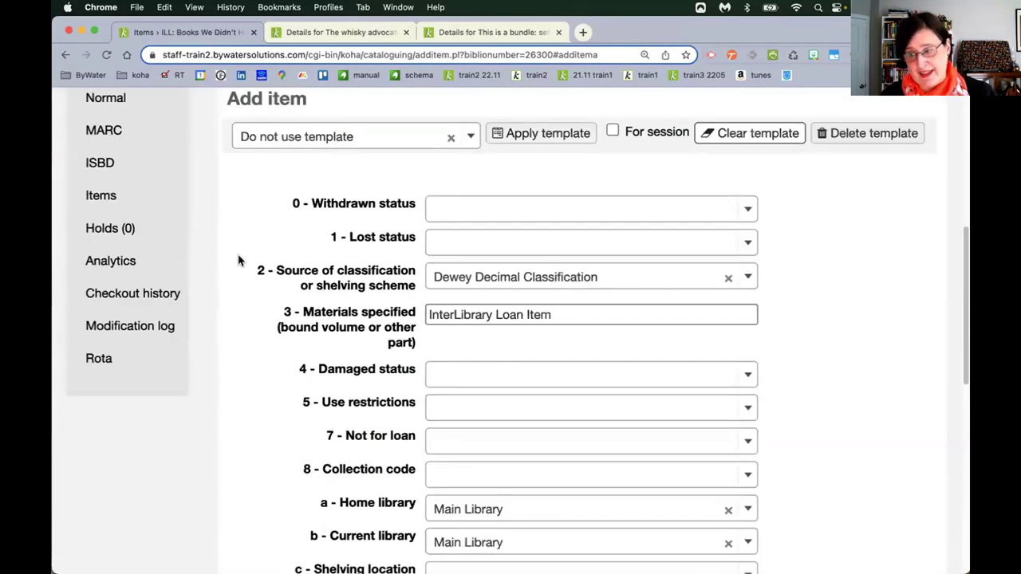
Set Materials specified to "fokjfdjkfd", Not for loan to In House Only, Collection code to Graphic Novels and Shelving location to Audiobook.
{"action": "left_click_drag", "start_coordinate": [564, 307], "coordinate": [364, 303]}
{"action": "type", "text": "fokjfdjkfd"}
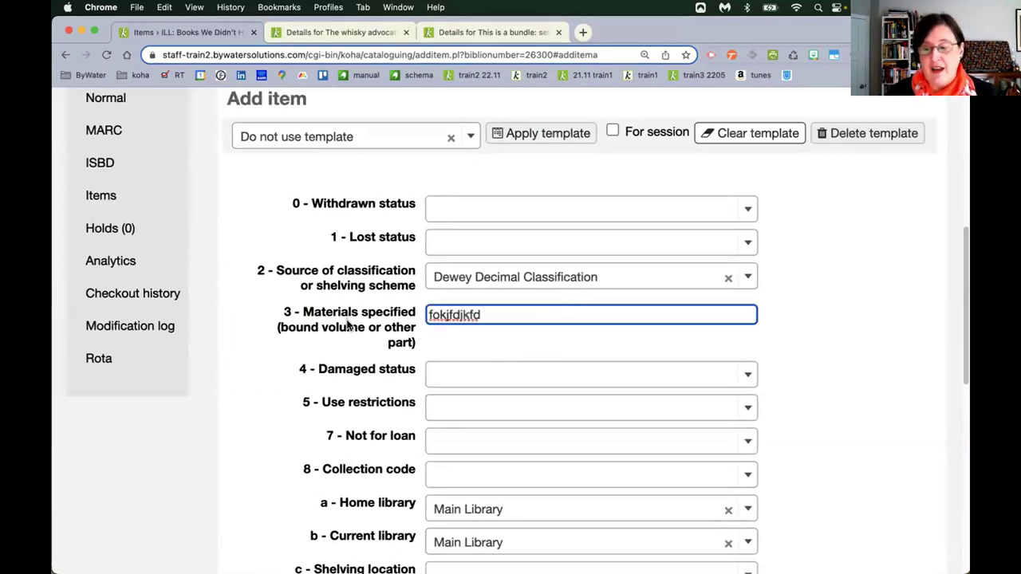
{"action": "scroll", "coordinate": [370, 377], "scroll_direction": "down", "scroll_amount": 3}
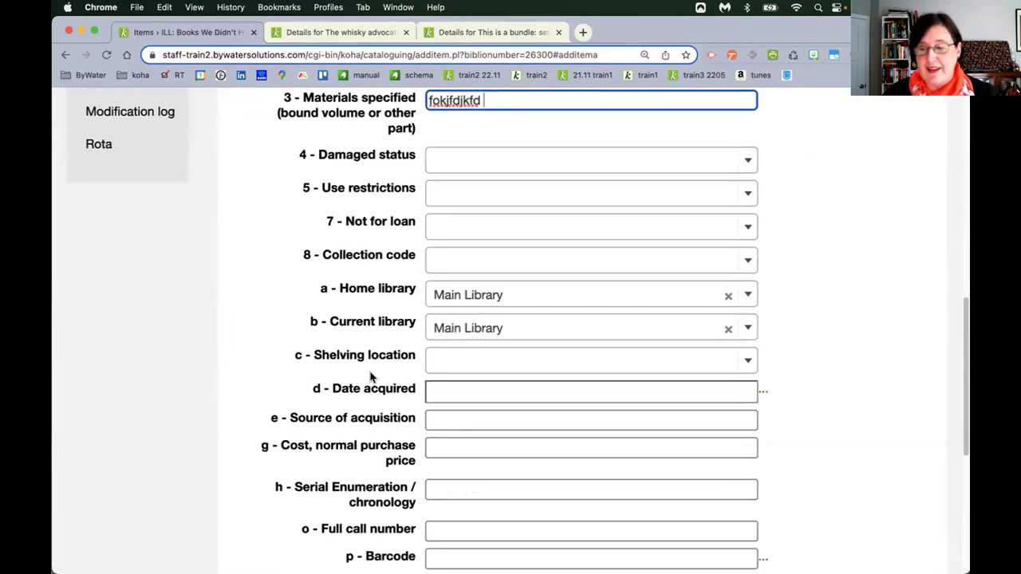
{"action": "left_click", "coordinate": [439, 229]}
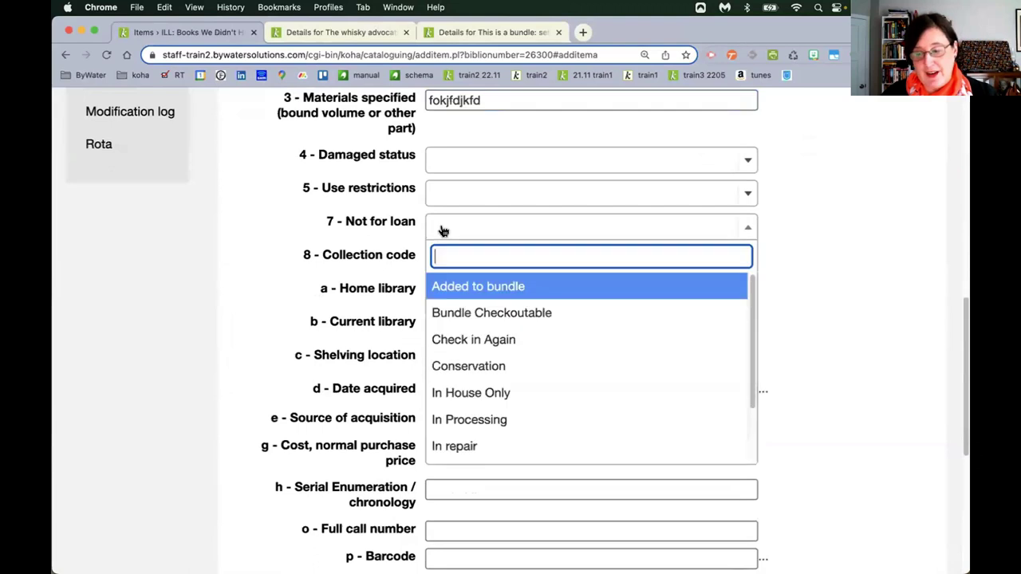
{"action": "left_click", "coordinate": [492, 389]}
{"action": "left_click", "coordinate": [515, 258]}
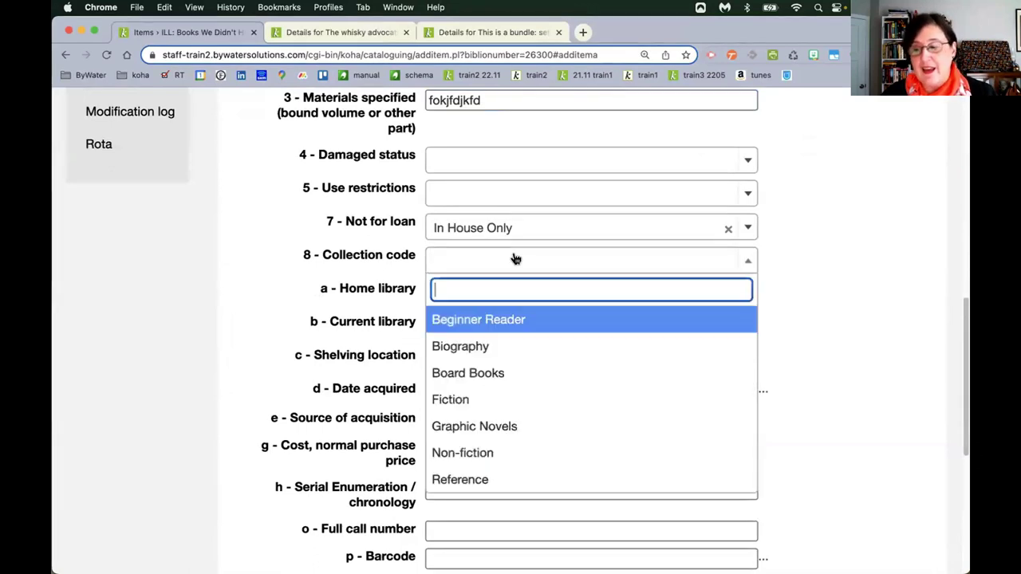
{"action": "left_click", "coordinate": [520, 417]}
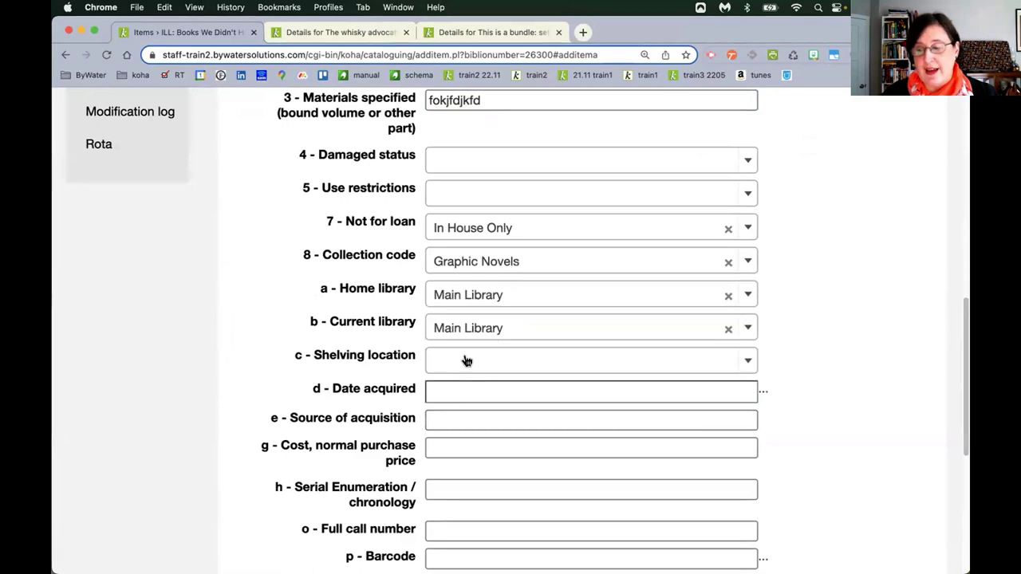
{"action": "left_click", "coordinate": [467, 360]}
{"action": "left_click", "coordinate": [500, 311]}
Save the entered item values as a new template named "Stuff".
{"action": "scroll", "coordinate": [474, 417], "scroll_direction": "down", "scroll_amount": 3}
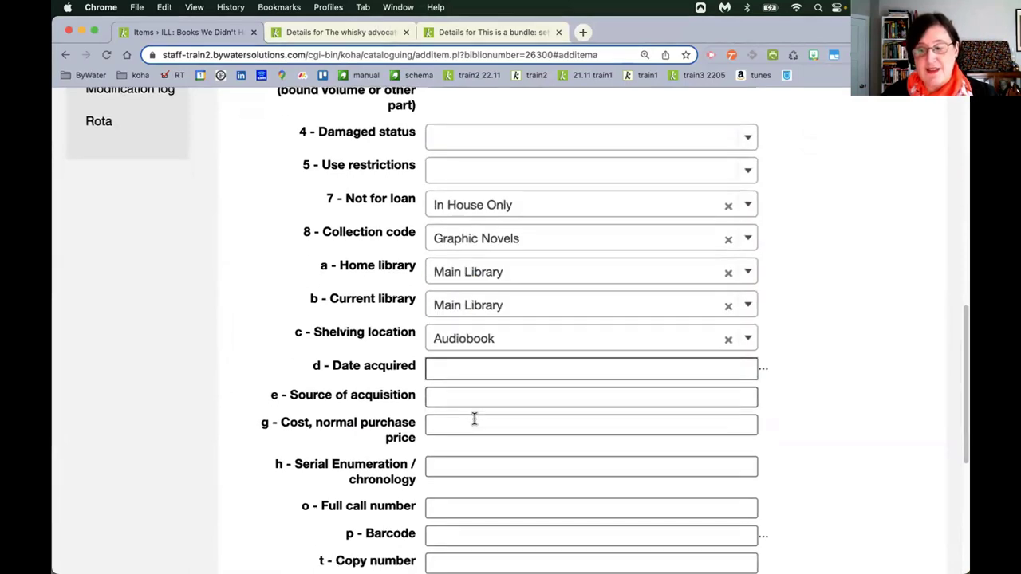
{"action": "scroll", "coordinate": [462, 418], "scroll_direction": "down", "scroll_amount": 5}
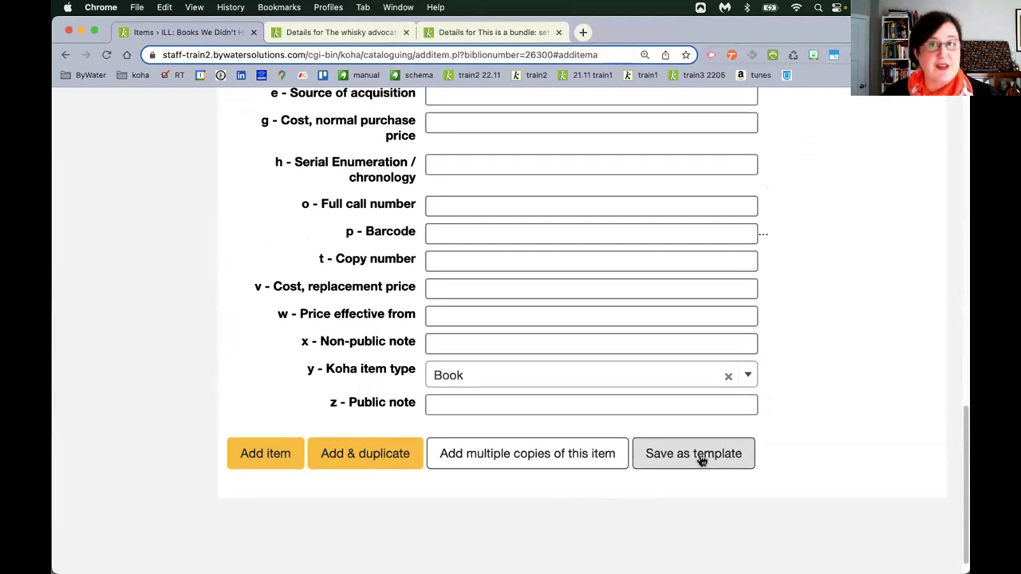
{"action": "left_click", "coordinate": [701, 461]}
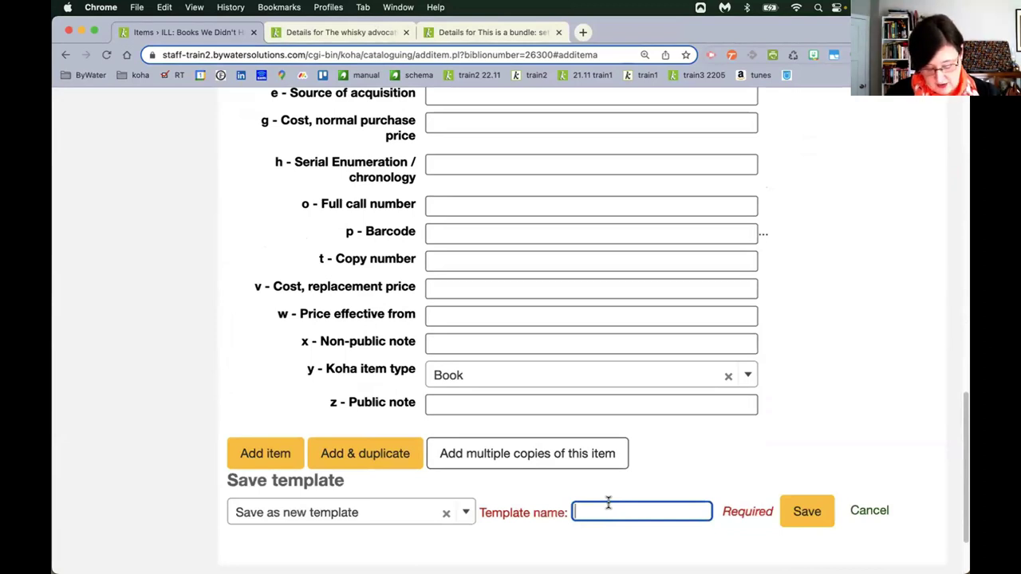
{"action": "type", "text": "Stuff"}
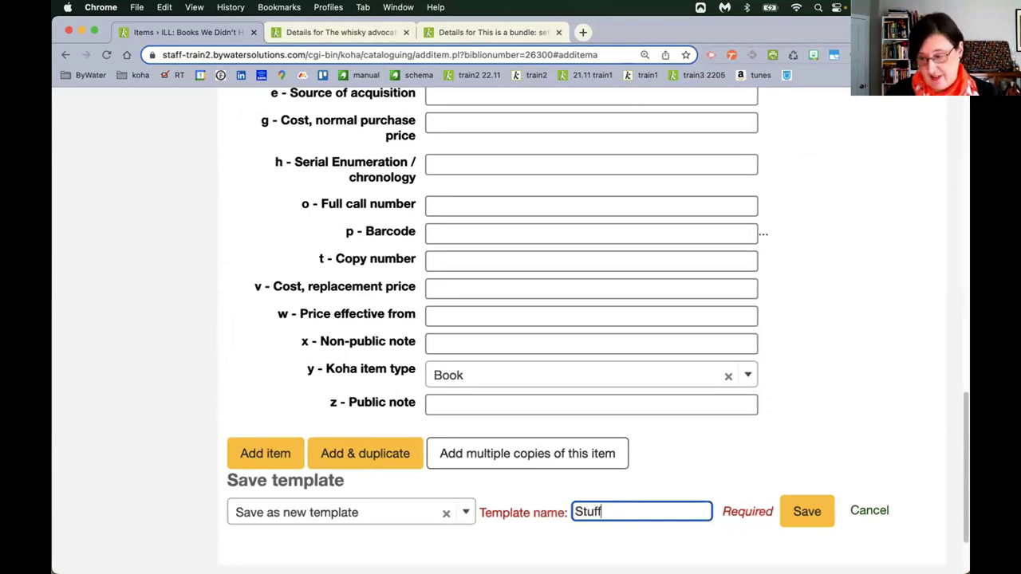
{"action": "left_click", "coordinate": [812, 512]}
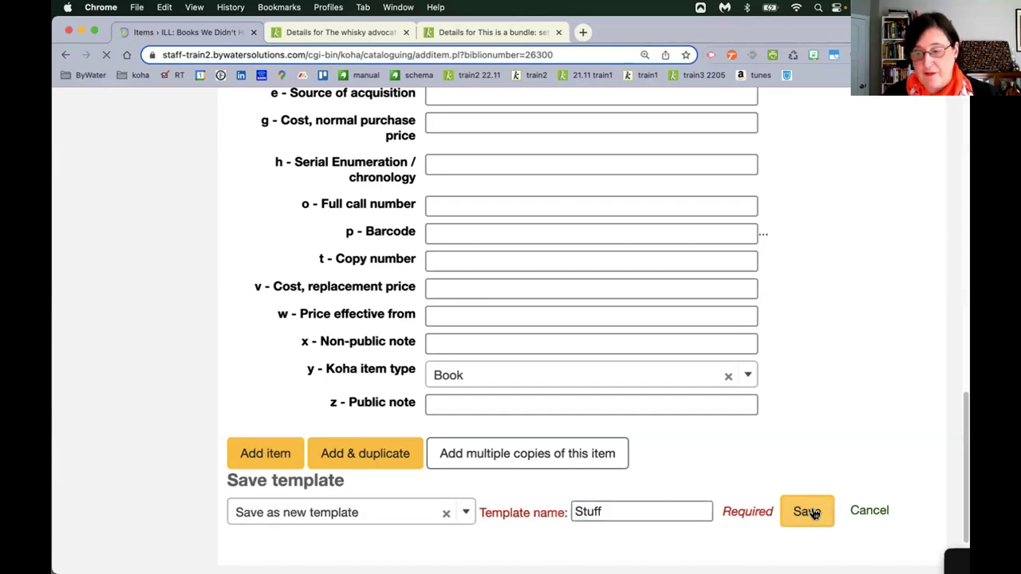
Examine the own and shared templates available for adding an item, leaving no template selected.
{"action": "scroll", "coordinate": [349, 534], "scroll_direction": "down", "scroll_amount": 4}
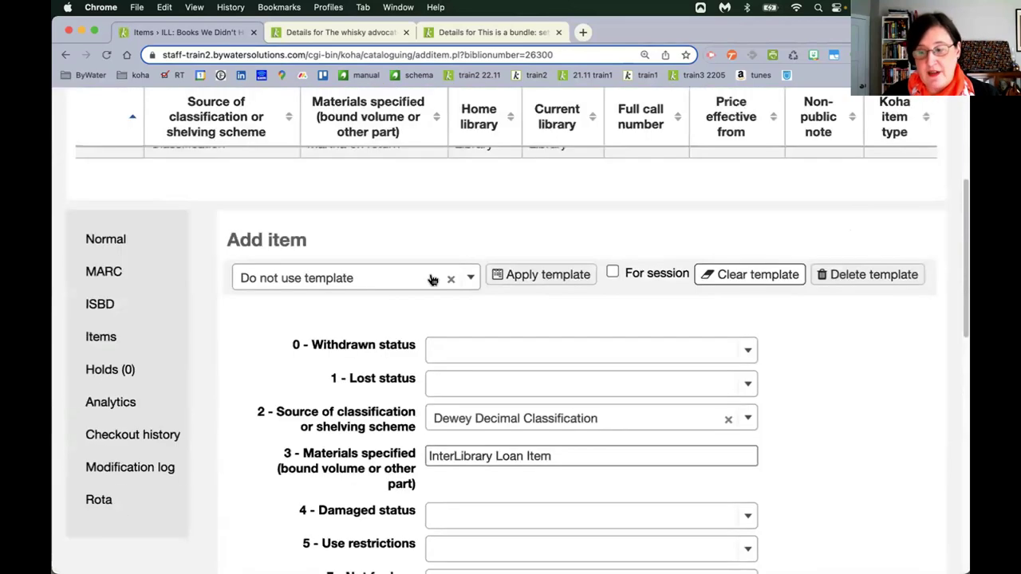
{"action": "left_click", "coordinate": [468, 279]}
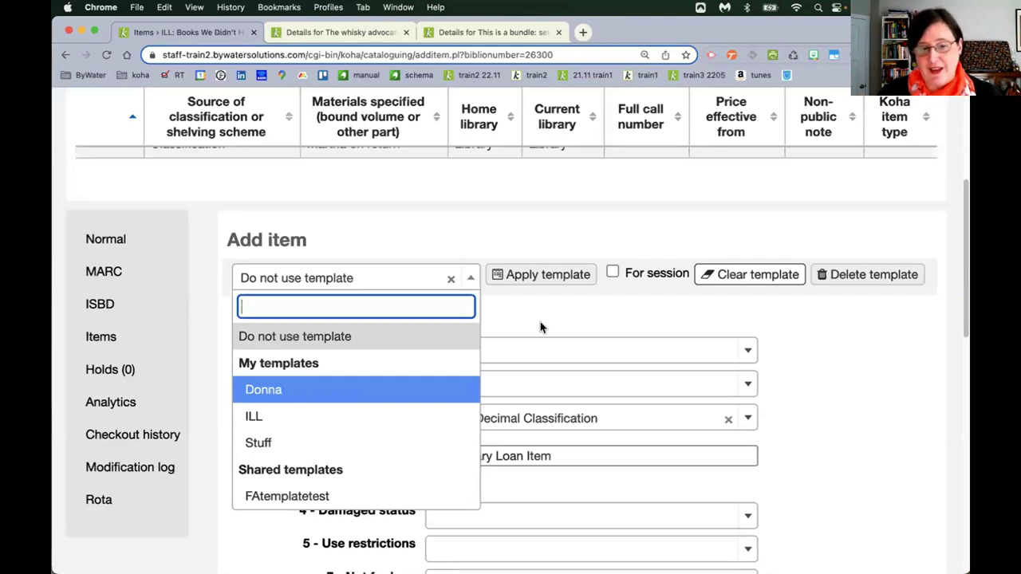
{"action": "left_click", "coordinate": [485, 199]}
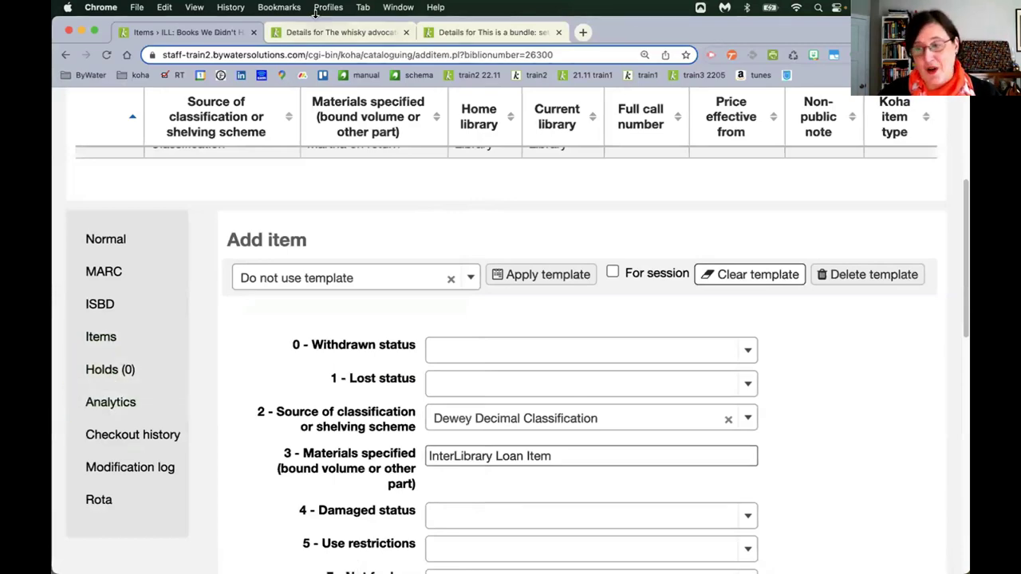
Switch to the record "The whisky advocate." and examine the items and item groups in its holdings table.
{"action": "left_click", "coordinate": [323, 35]}
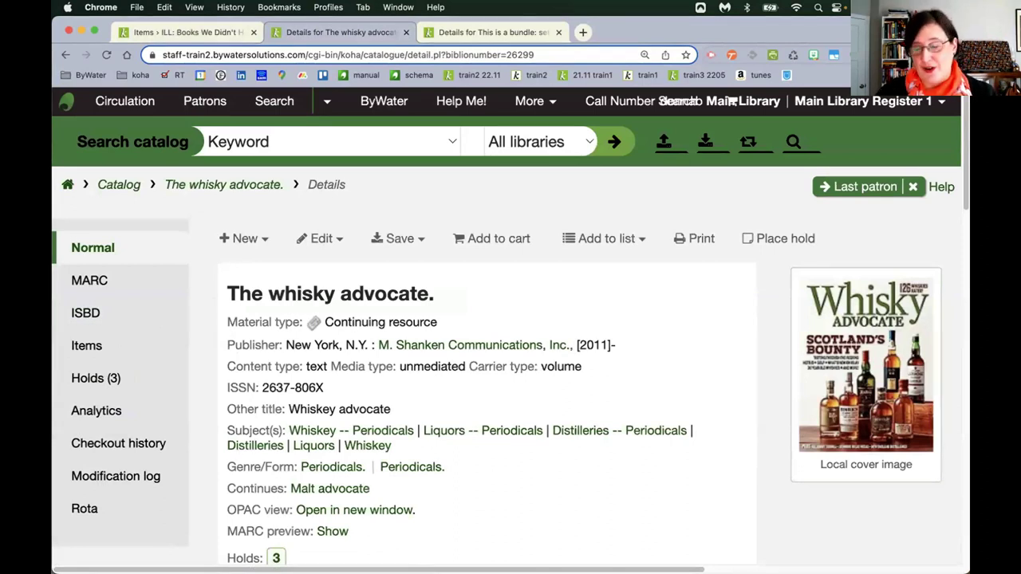
{"action": "scroll", "coordinate": [475, 417], "scroll_direction": "down", "scroll_amount": 1}
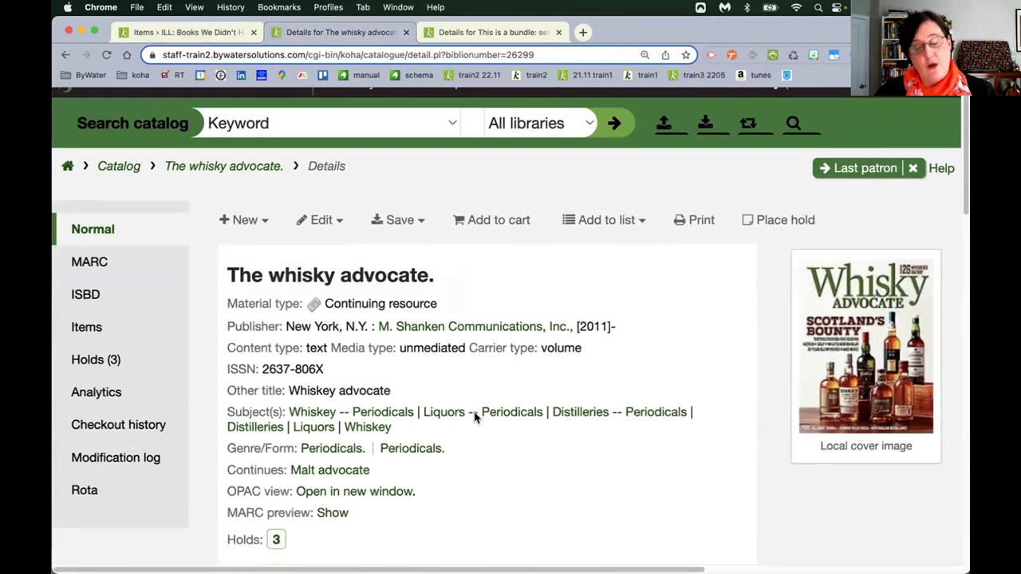
{"action": "scroll", "coordinate": [474, 415], "scroll_direction": "down", "scroll_amount": 5}
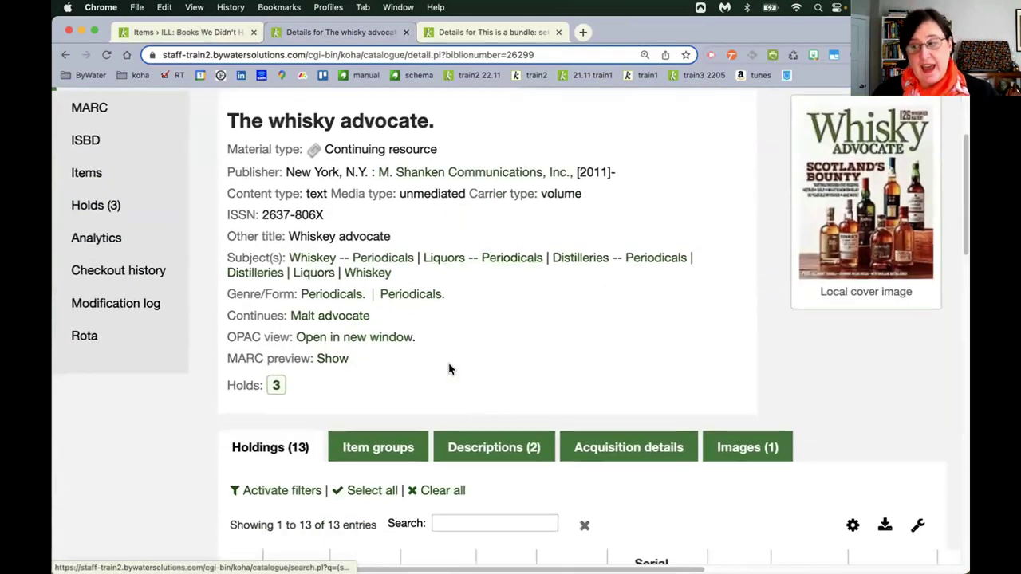
{"action": "scroll", "coordinate": [449, 366], "scroll_direction": "down", "scroll_amount": 10}
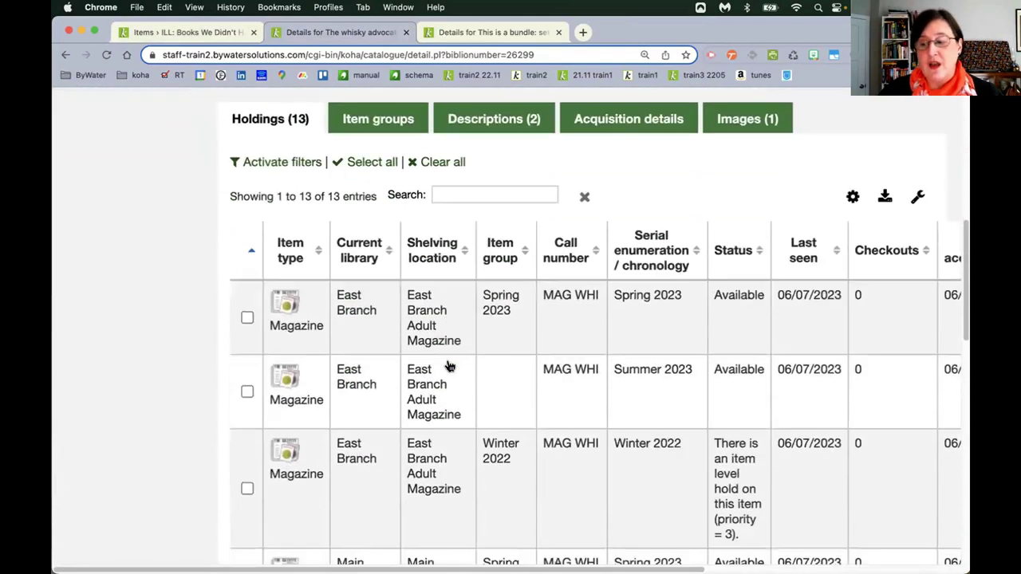
{"action": "scroll", "coordinate": [448, 367], "scroll_direction": "down", "scroll_amount": 2}
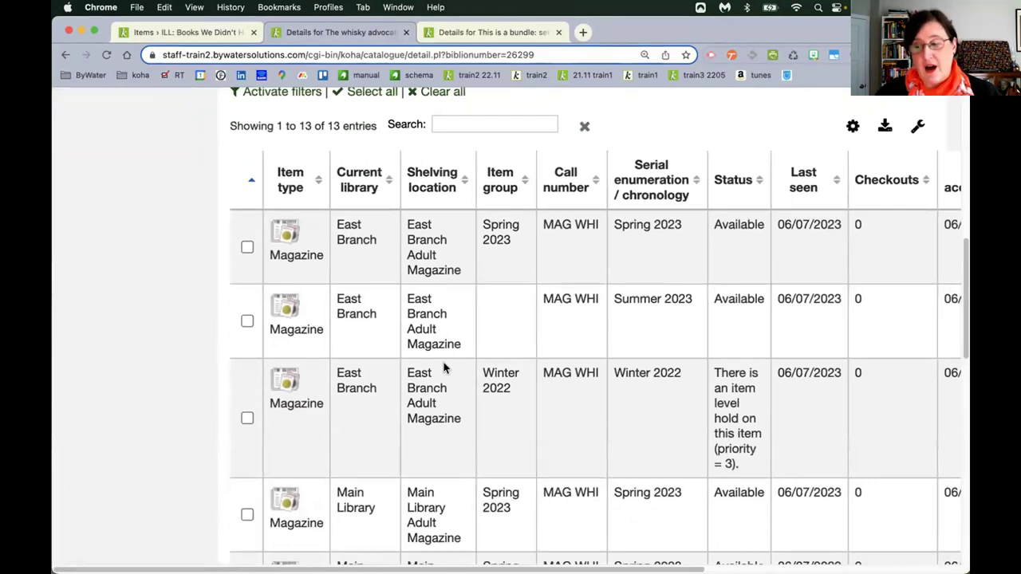
{"action": "scroll", "coordinate": [444, 367], "scroll_direction": "down", "scroll_amount": 2}
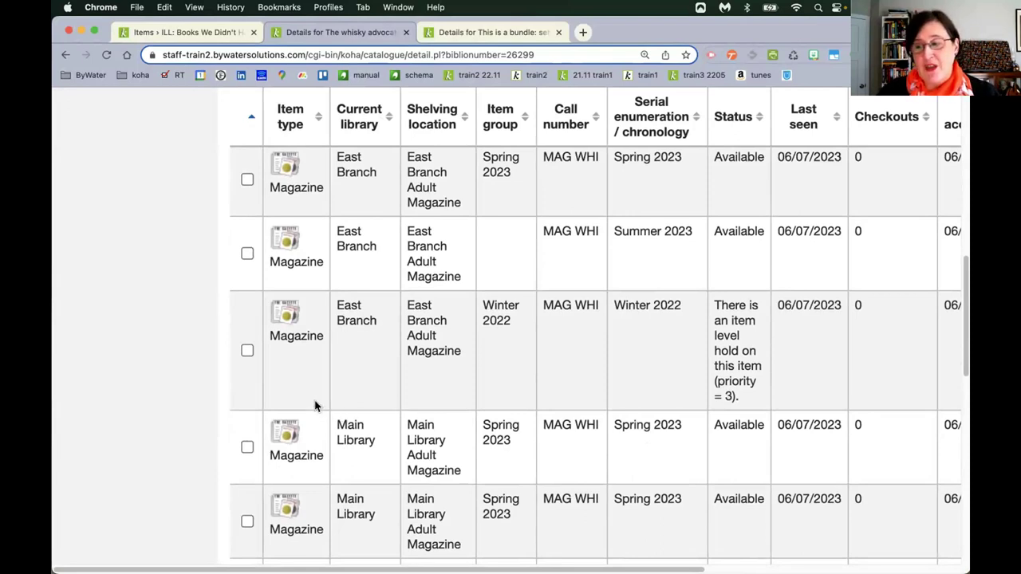
Compare the item group with the serial enumeration of the magazine items in the holdings table, looking for items without a group.
{"action": "scroll", "coordinate": [316, 407], "scroll_direction": "up", "scroll_amount": 2}
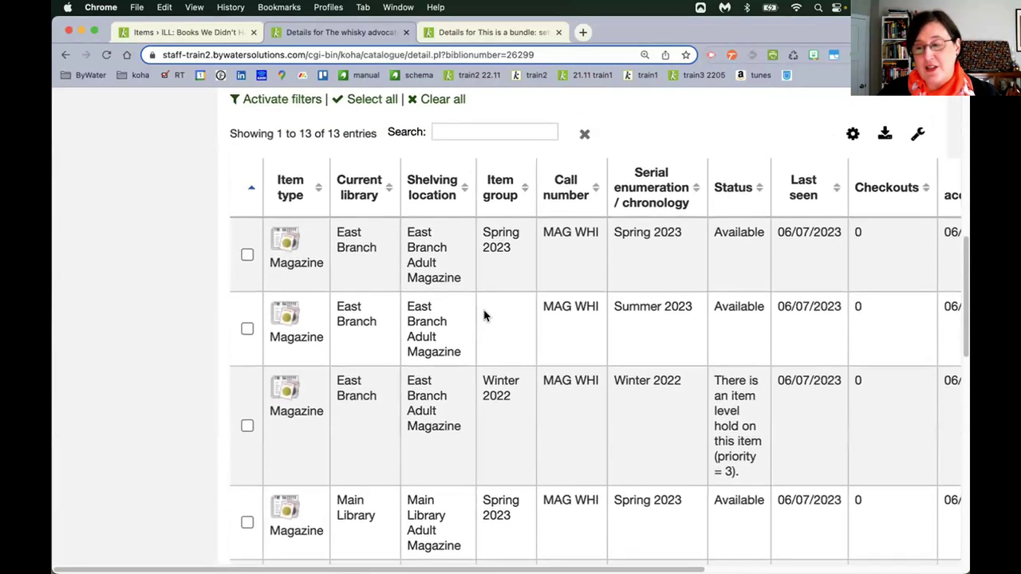
{"action": "scroll", "coordinate": [484, 314], "scroll_direction": "down", "scroll_amount": 1}
{"action": "scroll", "coordinate": [496, 468], "scroll_direction": "down", "scroll_amount": 3}
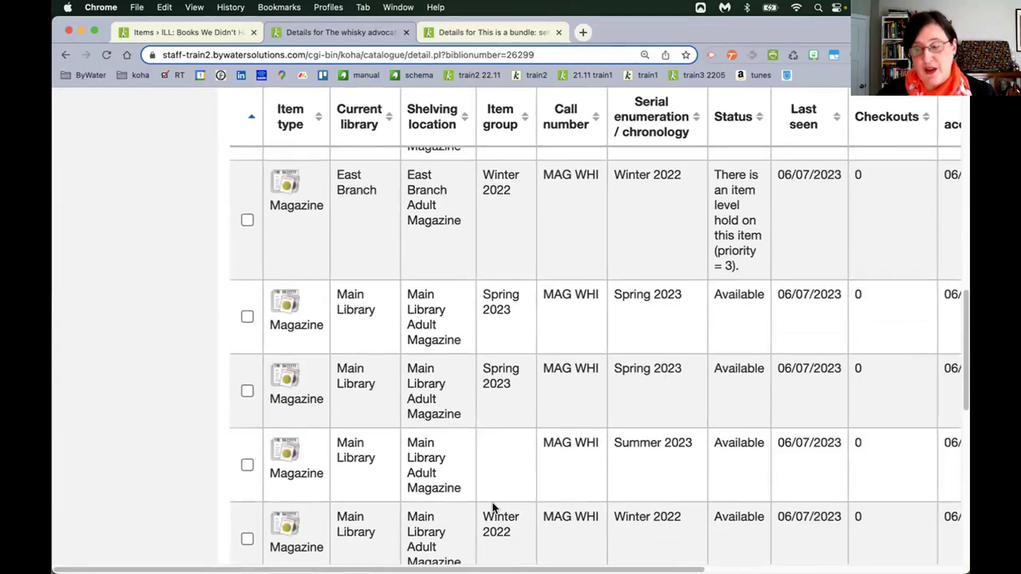
{"action": "scroll", "coordinate": [492, 504], "scroll_direction": "down", "scroll_amount": 1}
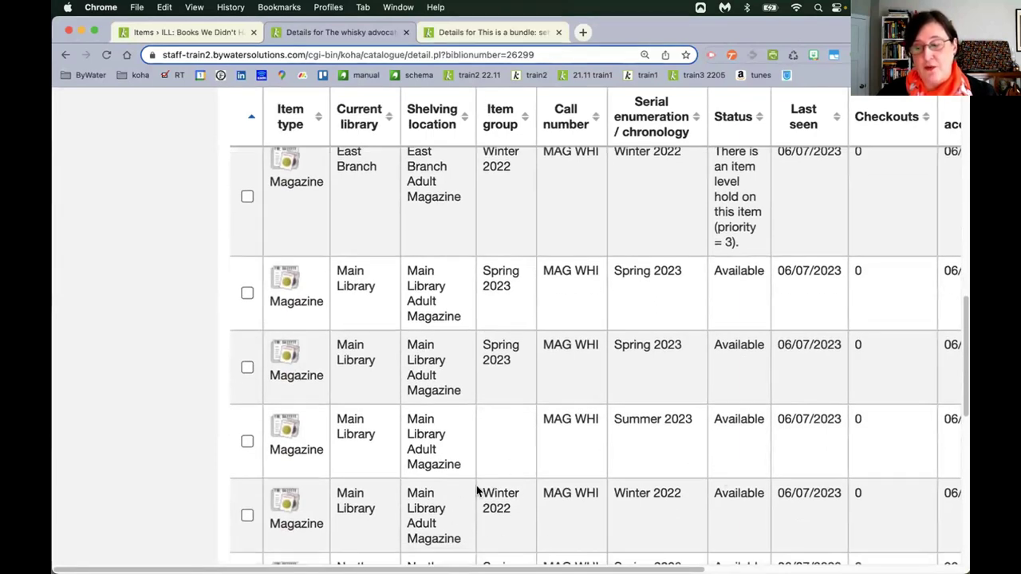
{"action": "scroll", "coordinate": [547, 532], "scroll_direction": "up", "scroll_amount": 10}
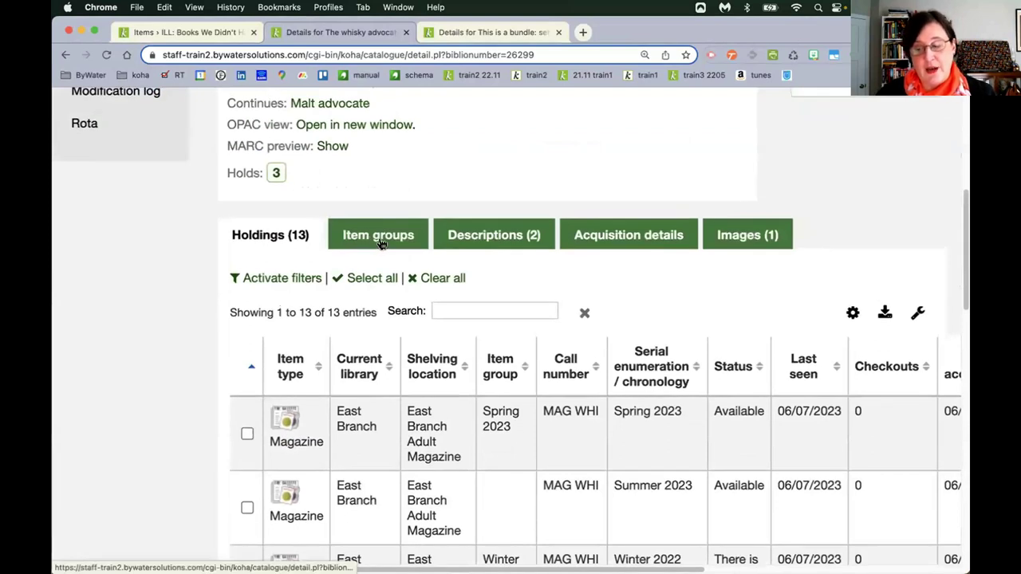
{"action": "scroll", "coordinate": [347, 418], "scroll_direction": "down", "scroll_amount": 3}
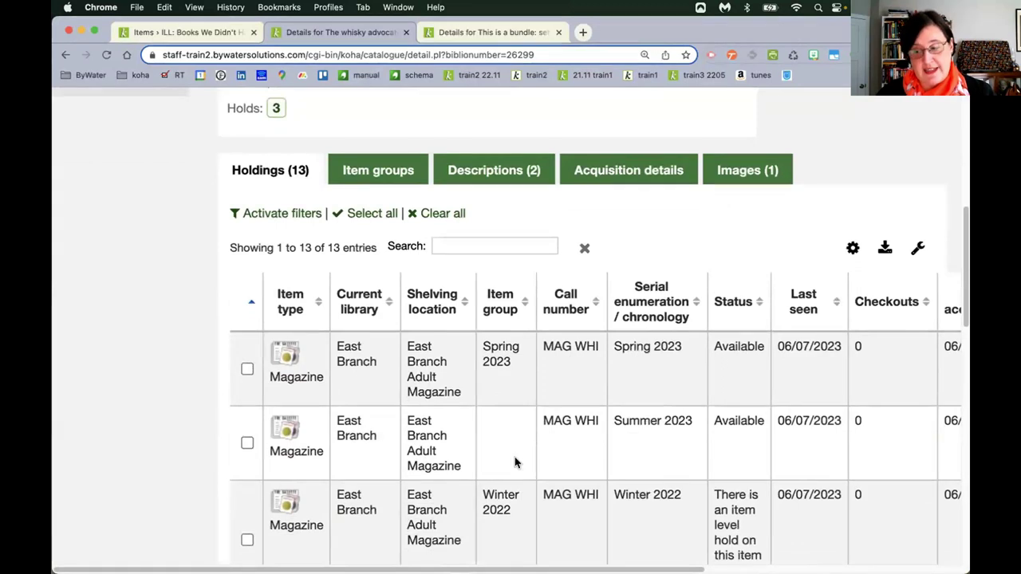
Create a new item group named "Summer 2023" for the record "The whisky advocate.".
{"action": "left_click", "coordinate": [375, 177]}
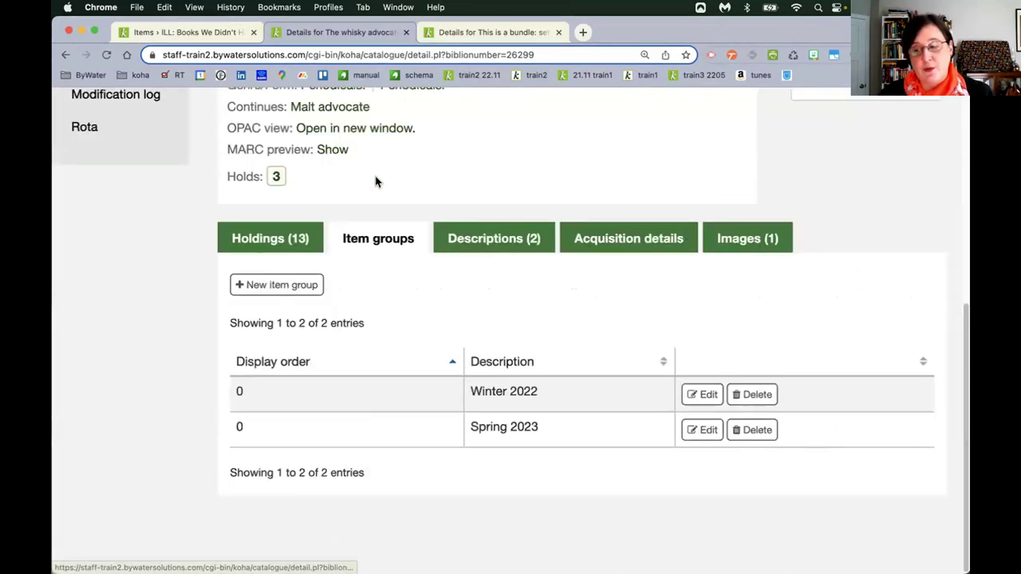
{"action": "left_click", "coordinate": [271, 289]}
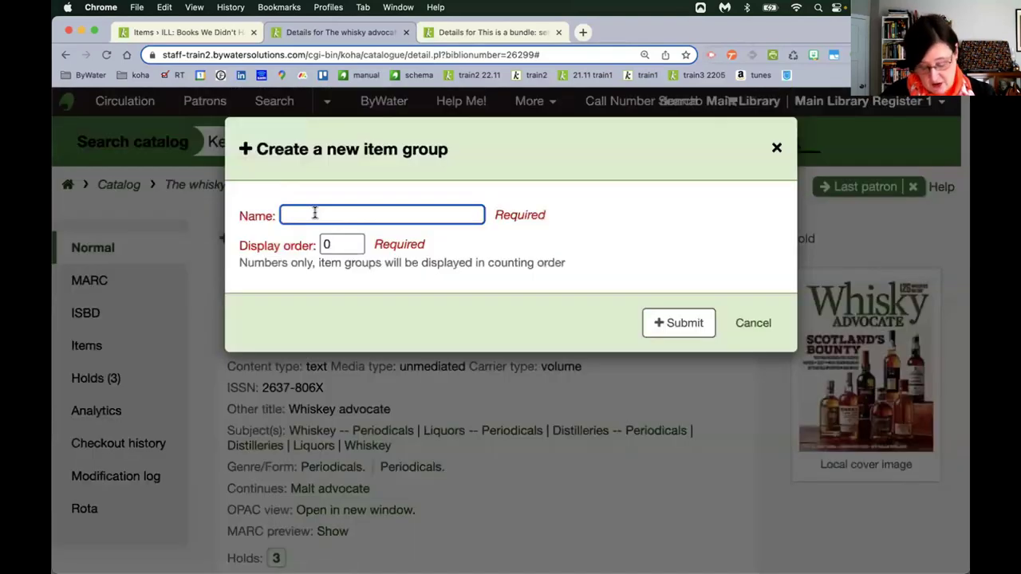
{"action": "type", "text": "Summer 2"}
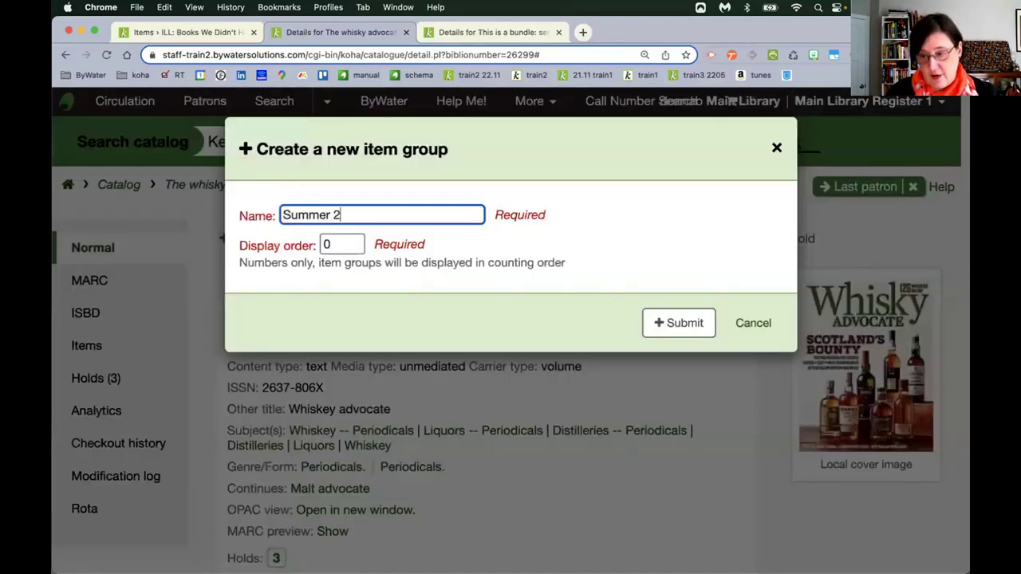
{"action": "type", "text": "024"}
{"action": "key", "text": "BackSpace"}
{"action": "type", "text": "3"}
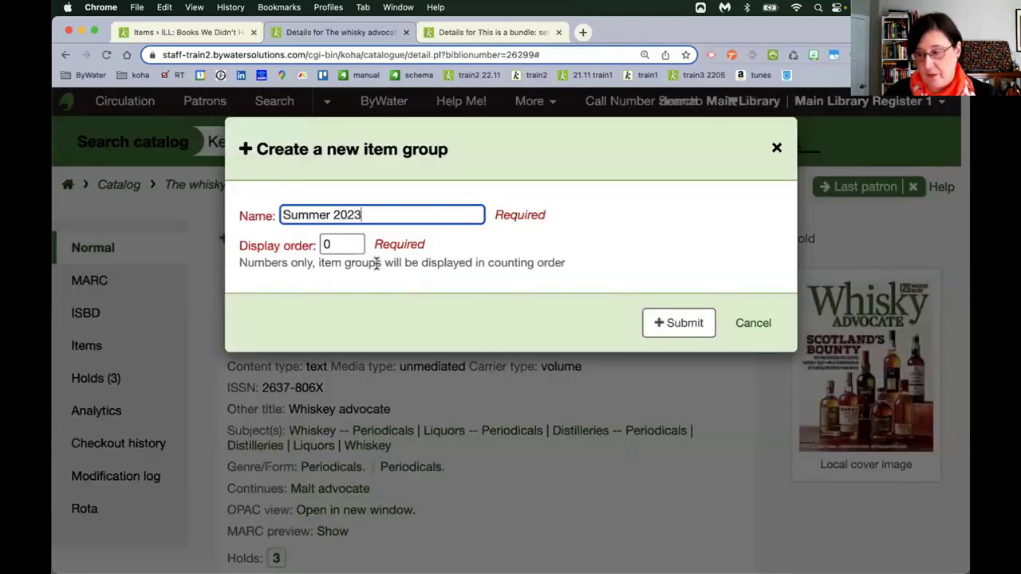
{"action": "left_click", "coordinate": [658, 323]}
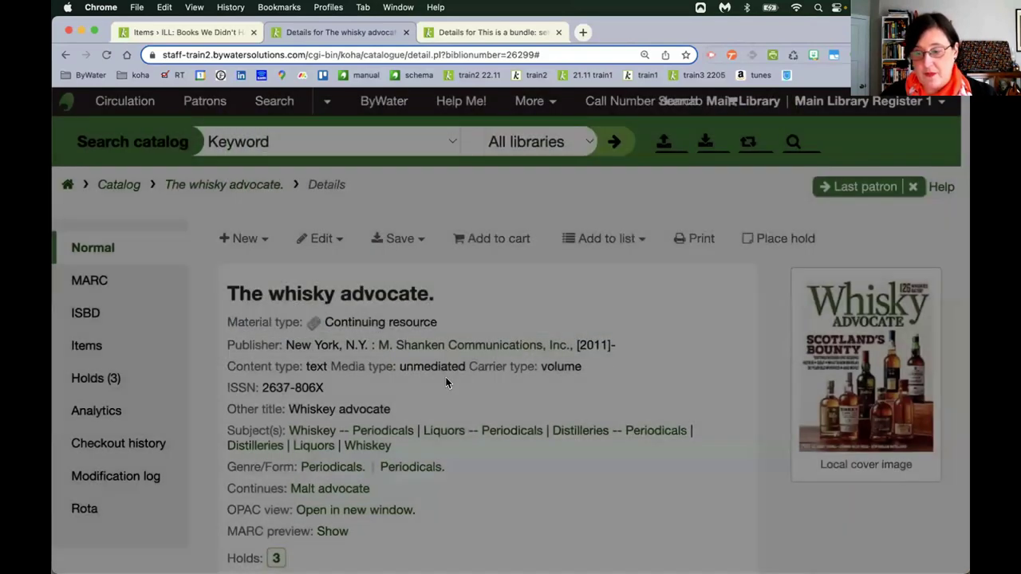
{"action": "scroll", "coordinate": [445, 381], "scroll_direction": "down", "scroll_amount": 3}
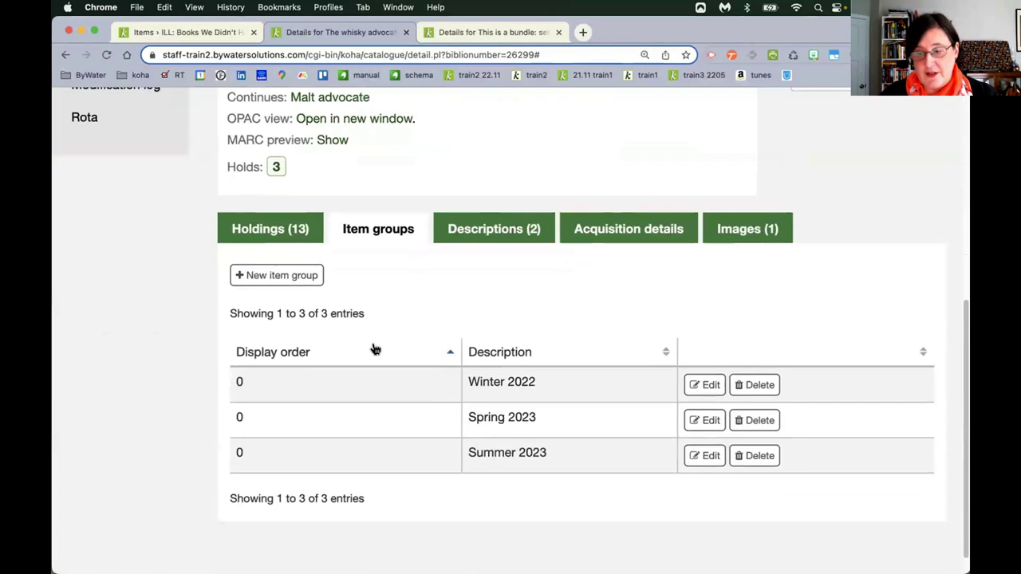
Filter the record's holdings by "sum" and select all the matching Summer 2023 items.
{"action": "left_click", "coordinate": [271, 230]}
{"action": "left_click", "coordinate": [470, 301]}
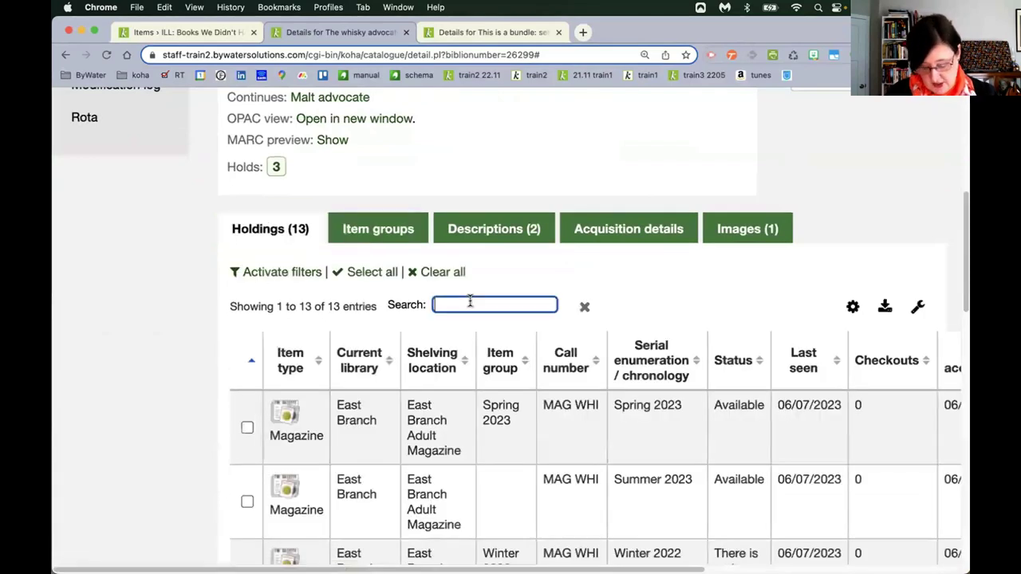
{"action": "type", "text": "sum"}
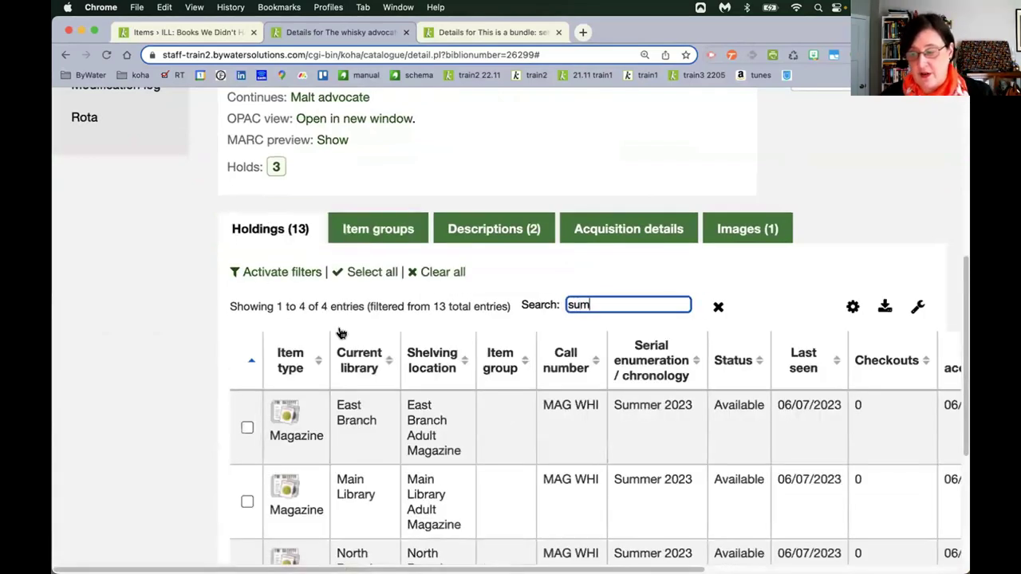
{"action": "scroll", "coordinate": [337, 330], "scroll_direction": "down", "scroll_amount": 3}
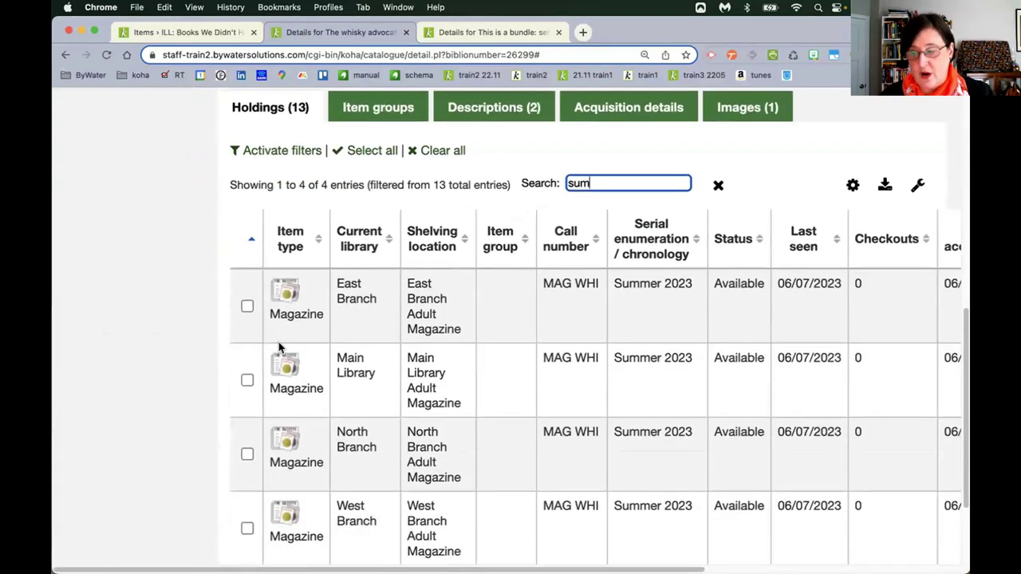
{"action": "left_click", "coordinate": [369, 150]}
{"action": "scroll", "coordinate": [348, 435], "scroll_direction": "down", "scroll_amount": 2}
{"action": "scroll", "coordinate": [348, 453], "scroll_direction": "up", "scroll_amount": 5}
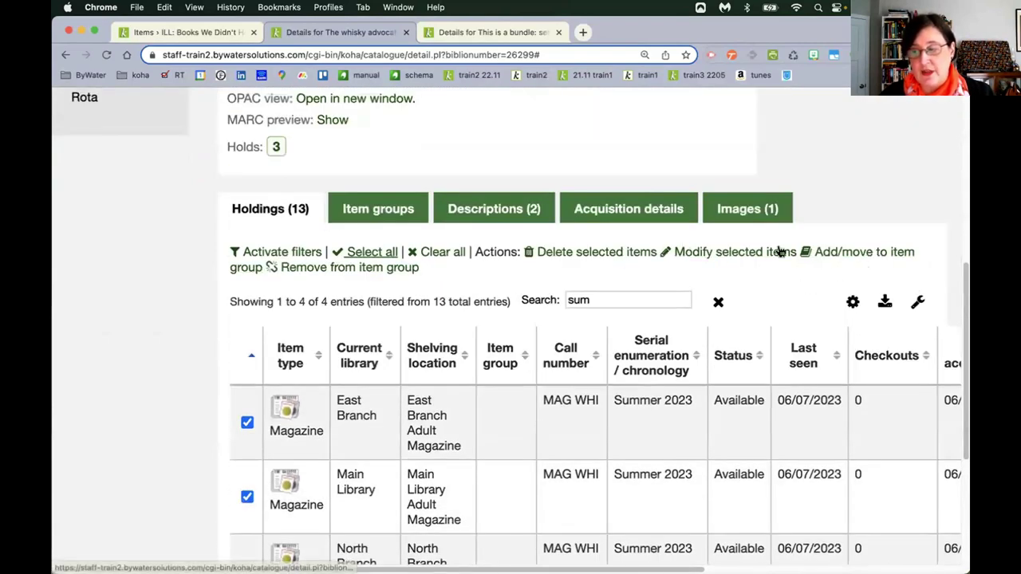
Assign the selected items to the Summer 2023 item group.
{"action": "left_click", "coordinate": [855, 263]}
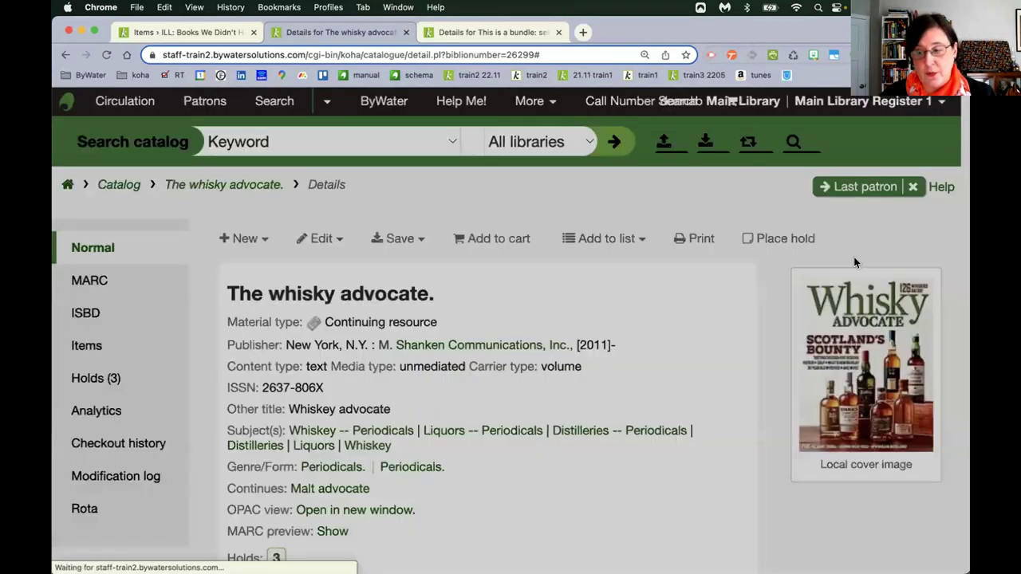
{"action": "left_click", "coordinate": [381, 213]}
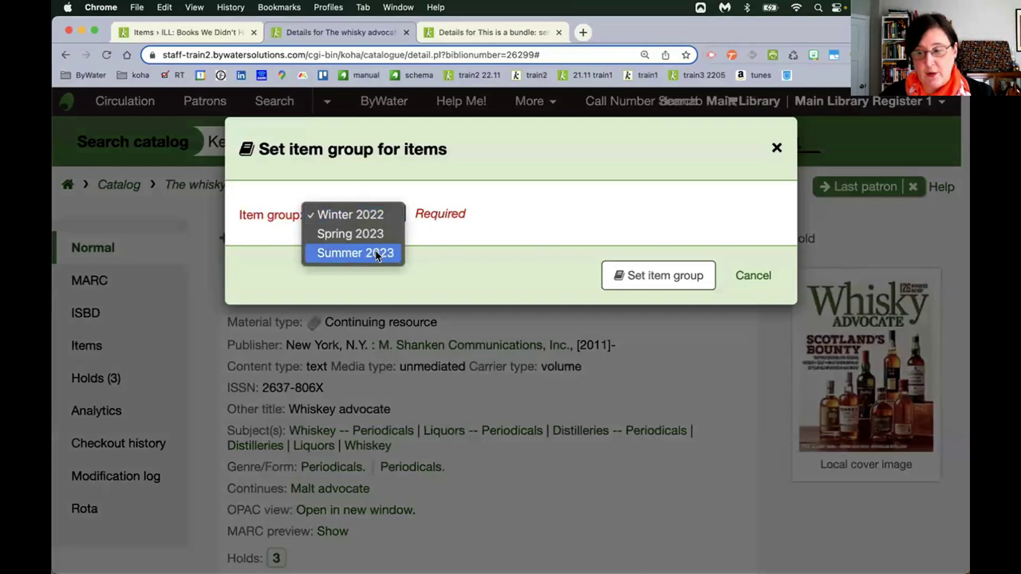
{"action": "left_click", "coordinate": [381, 253]}
{"action": "left_click", "coordinate": [638, 279]}
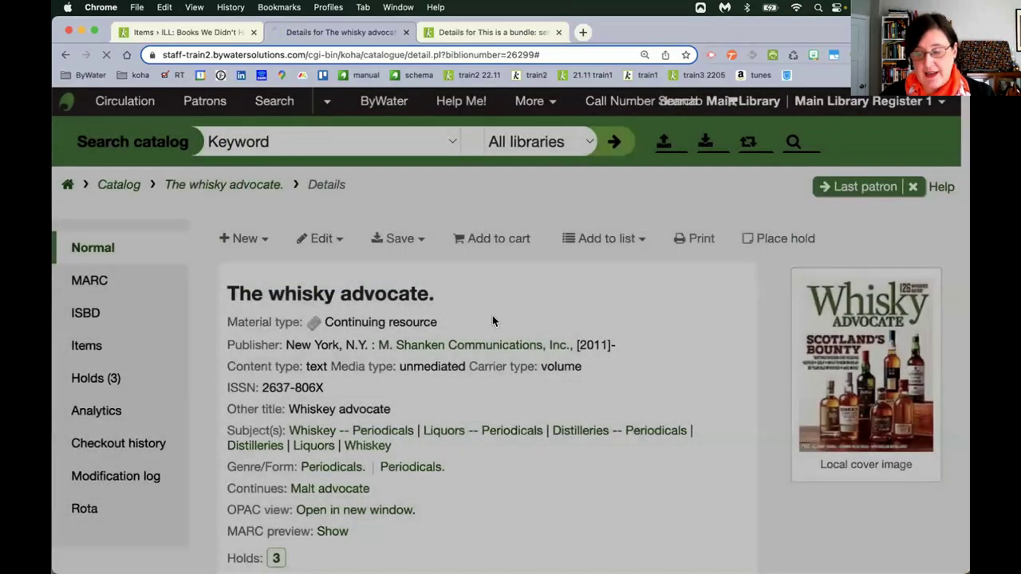
Check the item groups assigned to the magazine issues in the refreshed holdings table.
{"action": "scroll", "coordinate": [492, 311], "scroll_direction": "down", "scroll_amount": 2}
{"action": "scroll", "coordinate": [492, 314], "scroll_direction": "down", "scroll_amount": 5}
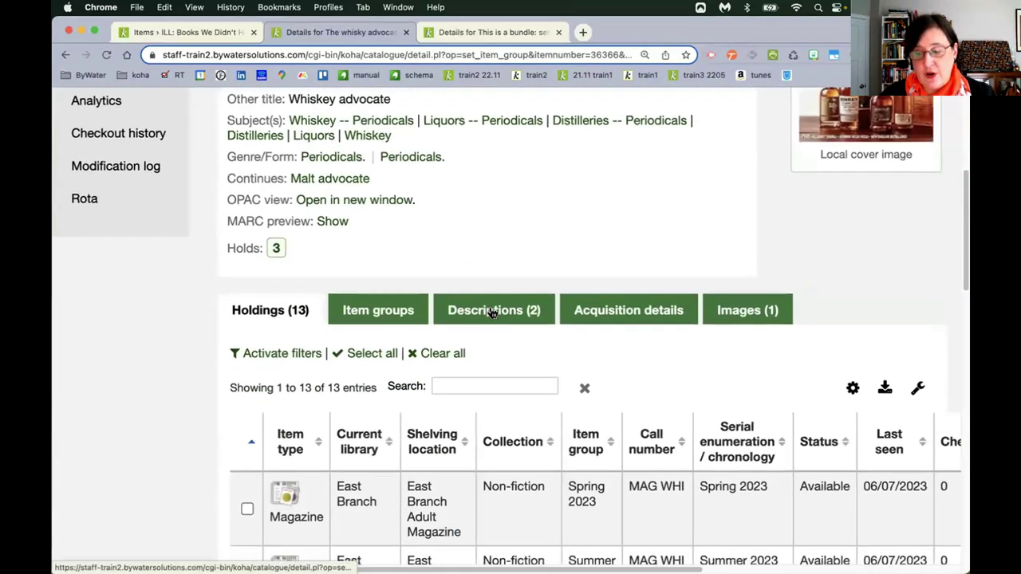
{"action": "scroll", "coordinate": [492, 308], "scroll_direction": "down", "scroll_amount": 1}
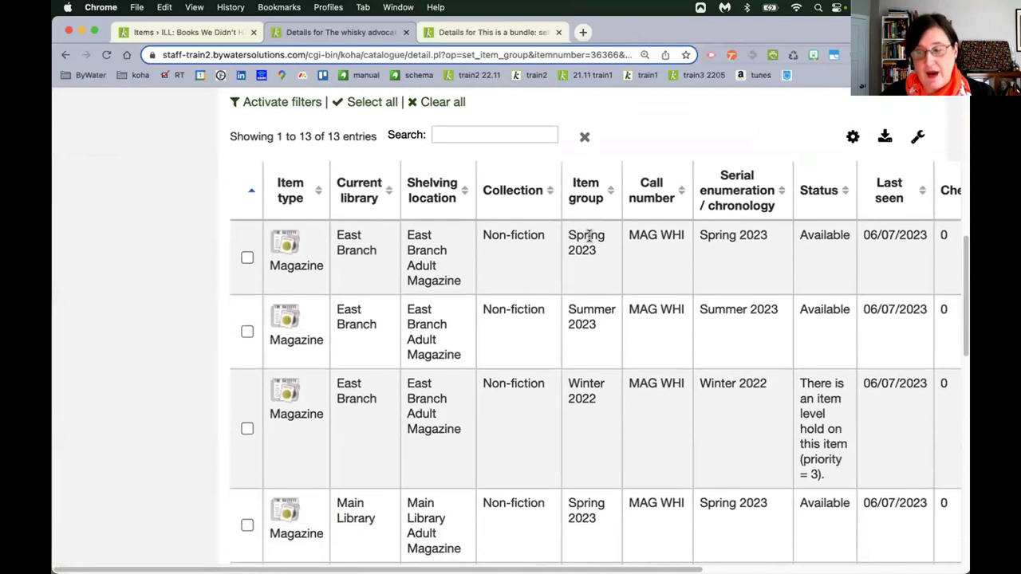
{"action": "scroll", "coordinate": [575, 455], "scroll_direction": "down", "scroll_amount": 1}
{"action": "scroll", "coordinate": [575, 457], "scroll_direction": "down", "scroll_amount": 1}
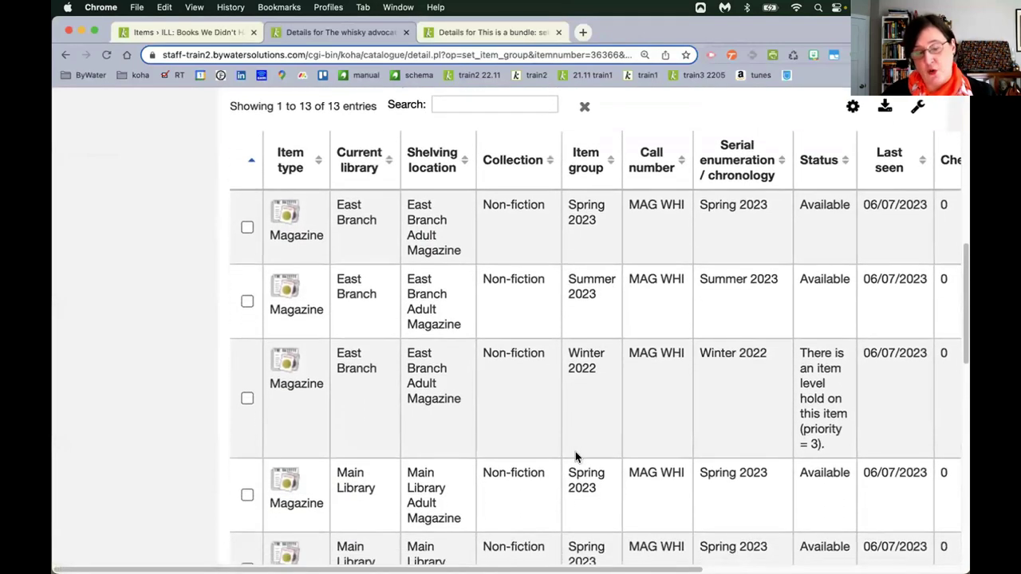
{"action": "scroll", "coordinate": [575, 454], "scroll_direction": "up", "scroll_amount": 1}
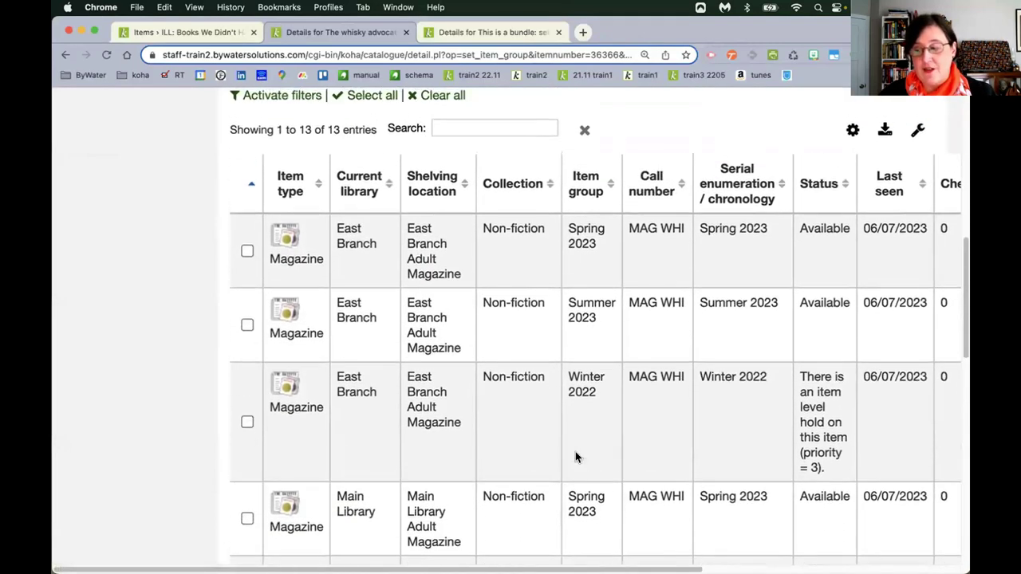
{"action": "scroll", "coordinate": [575, 454], "scroll_direction": "up", "scroll_amount": 2}
{"action": "scroll", "coordinate": [575, 455], "scroll_direction": "up", "scroll_amount": 5}
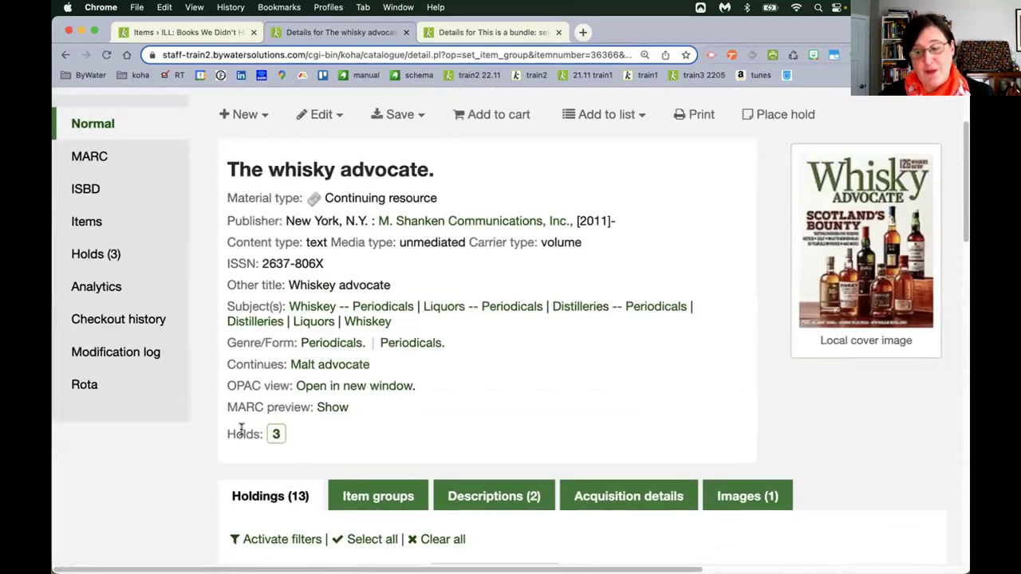
Open the record's existing holds and examine each hold's pickup library and details, including the item group hold.
{"action": "left_click", "coordinate": [275, 434]}
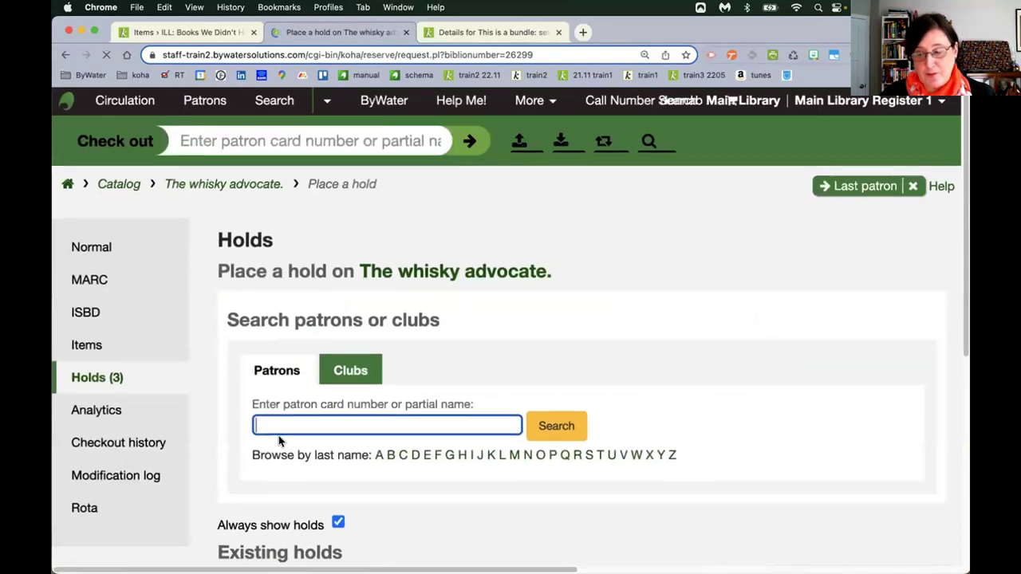
{"action": "scroll", "coordinate": [279, 436], "scroll_direction": "down", "scroll_amount": 5}
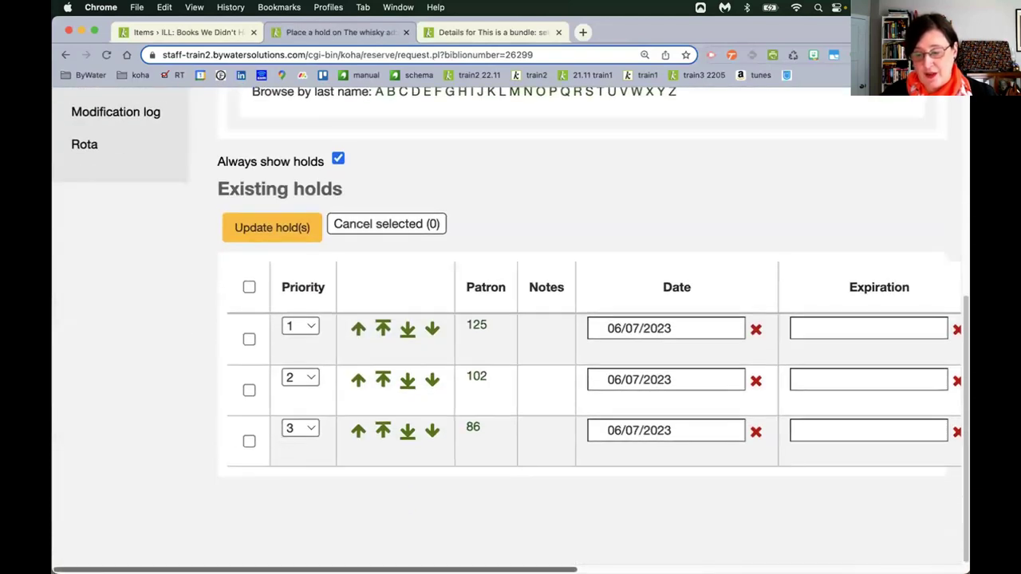
{"action": "scroll", "coordinate": [597, 386], "scroll_direction": "right", "scroll_amount": 6}
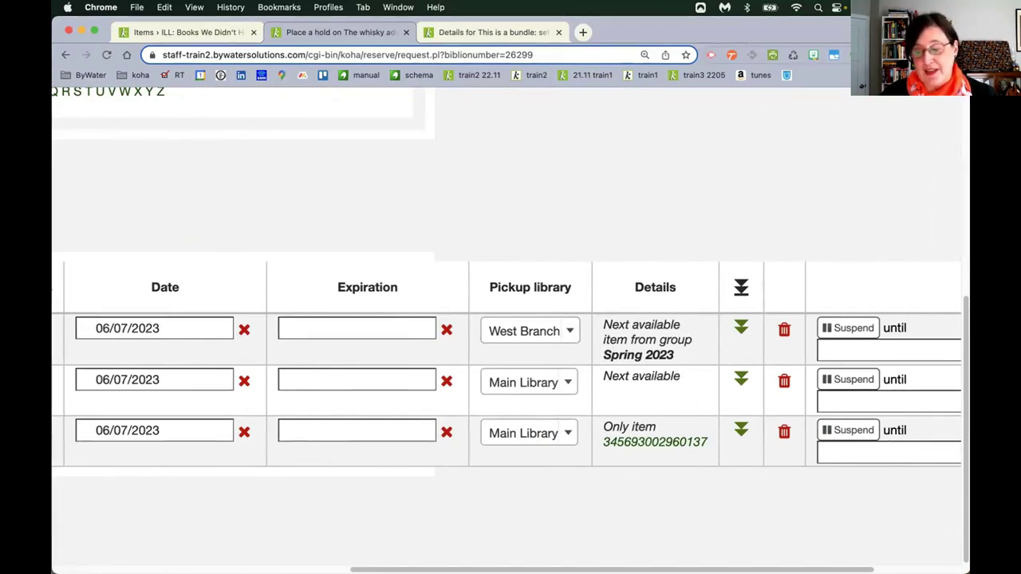
{"action": "scroll", "coordinate": [511, 359], "scroll_direction": "left", "scroll_amount": 10}
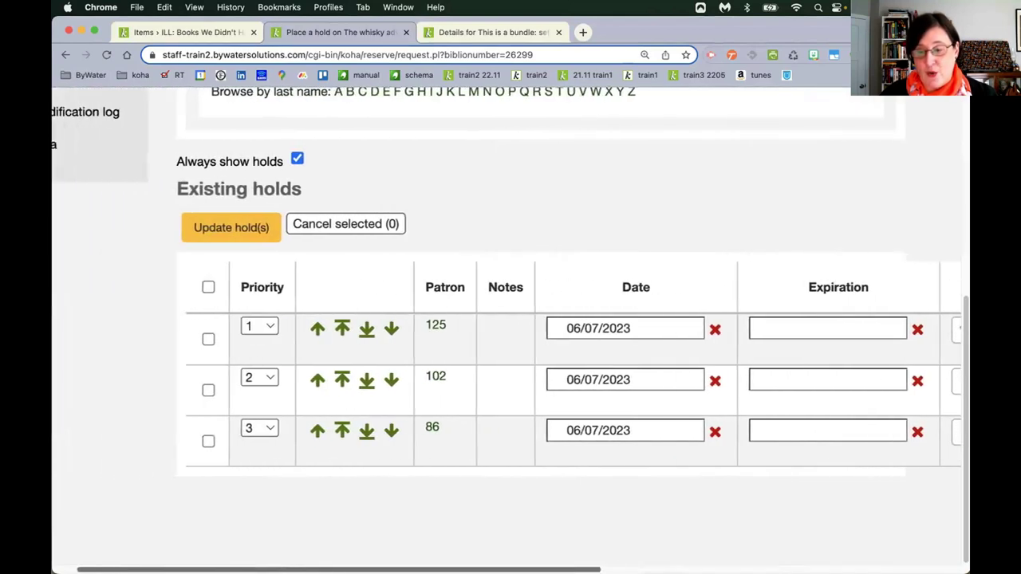
Search for a patron by last name and choose the East Branch patron for a new hold on the record.
{"action": "scroll", "coordinate": [319, 497], "scroll_direction": "up", "scroll_amount": 6}
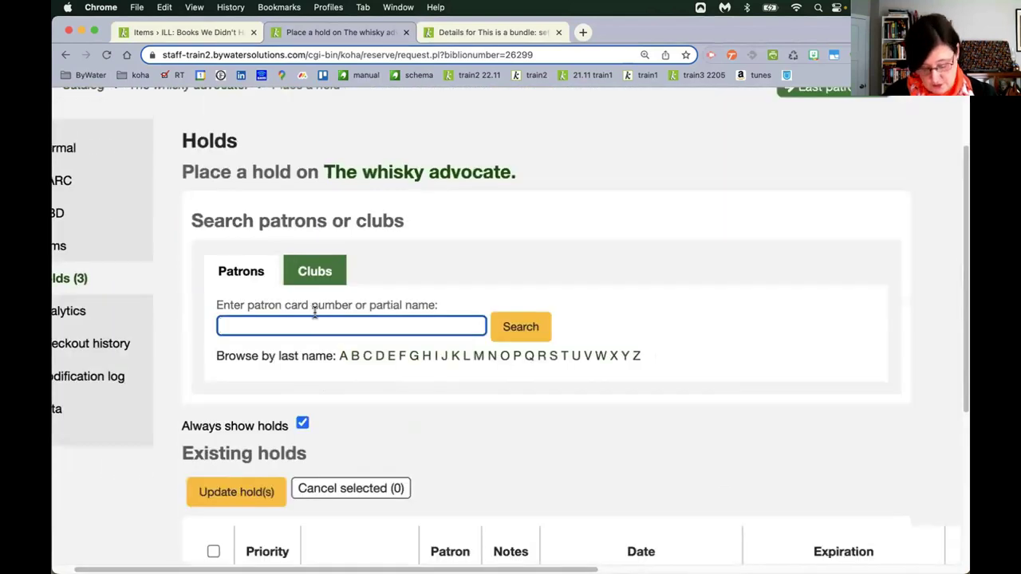
{"action": "type", "text": "bed"}
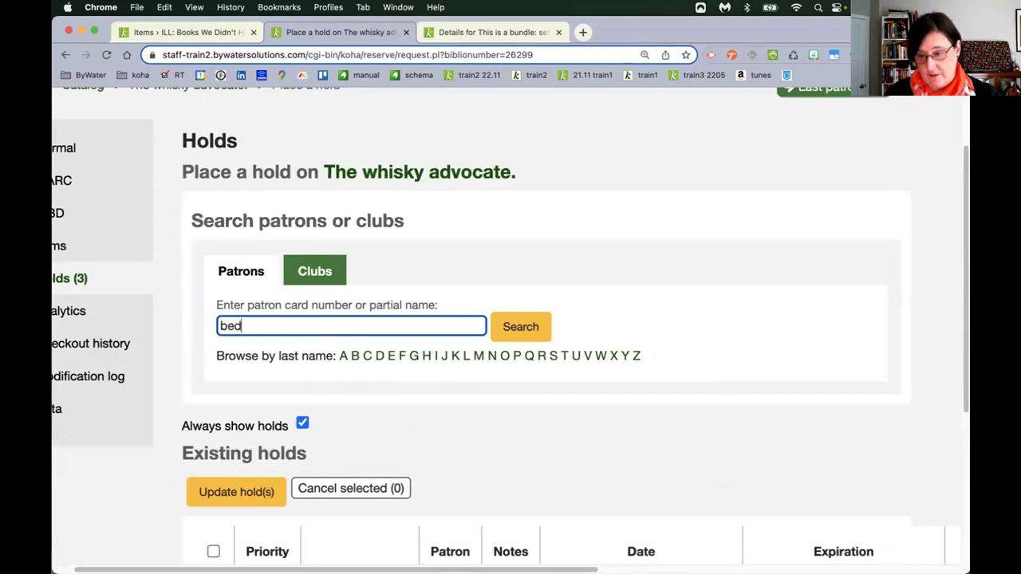
{"action": "type", "text": "elia"}
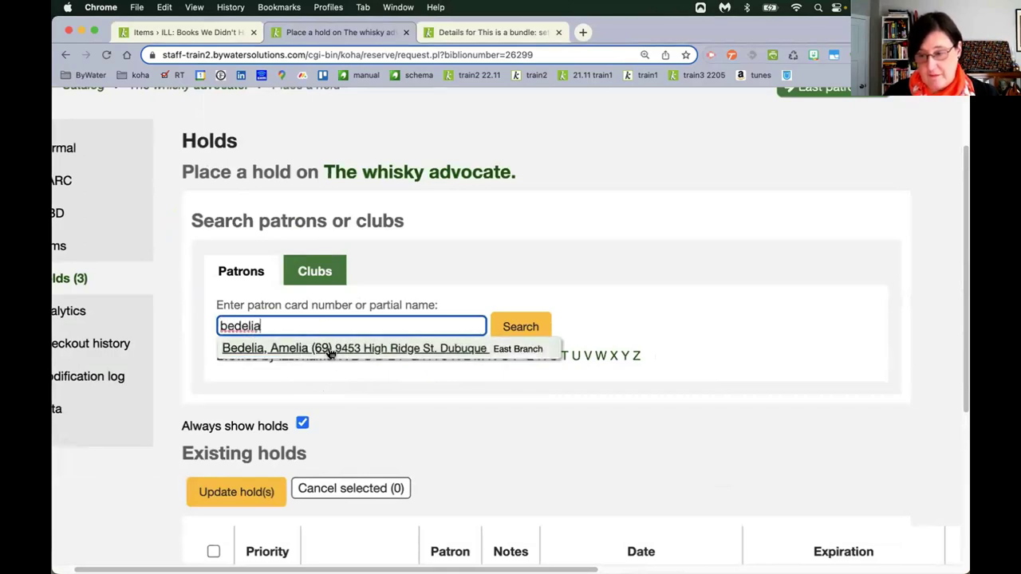
{"action": "left_click", "coordinate": [329, 350]}
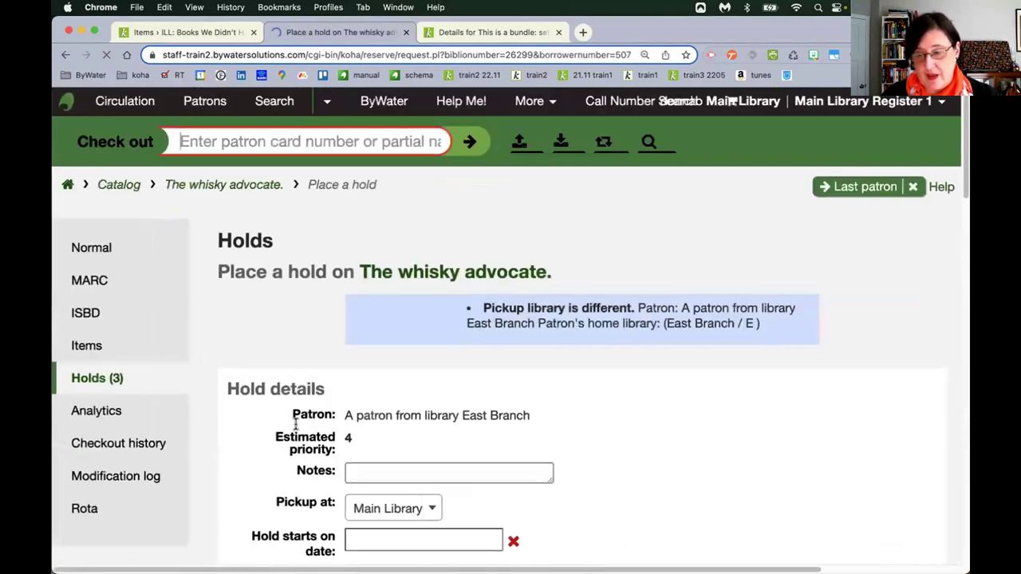
Examine the hold options for the next available item, an item group or a specific item.
{"action": "scroll", "coordinate": [295, 425], "scroll_direction": "down", "scroll_amount": 6}
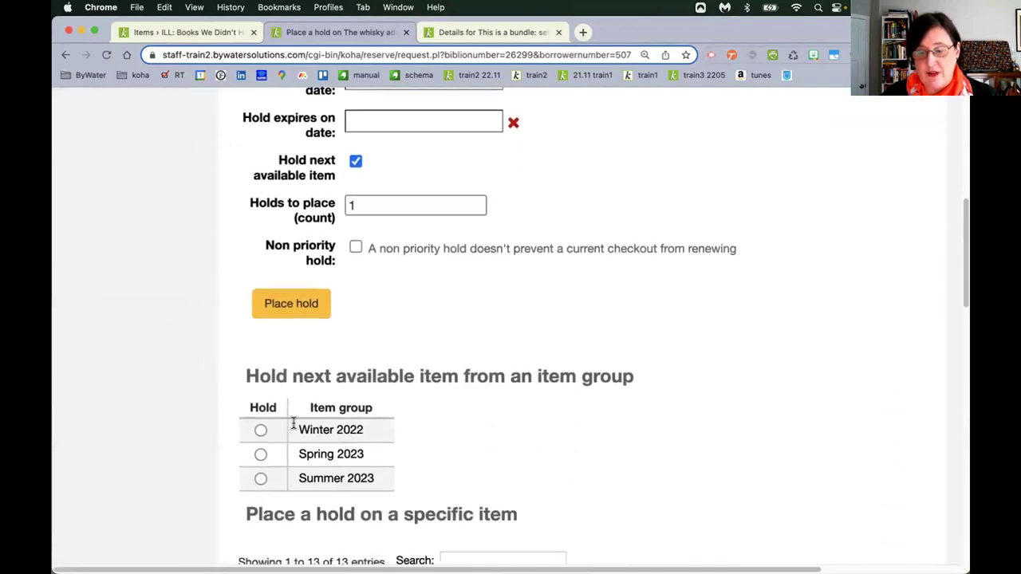
{"action": "scroll", "coordinate": [293, 425], "scroll_direction": "down", "scroll_amount": 3}
{"action": "scroll", "coordinate": [278, 410], "scroll_direction": "up", "scroll_amount": 3}
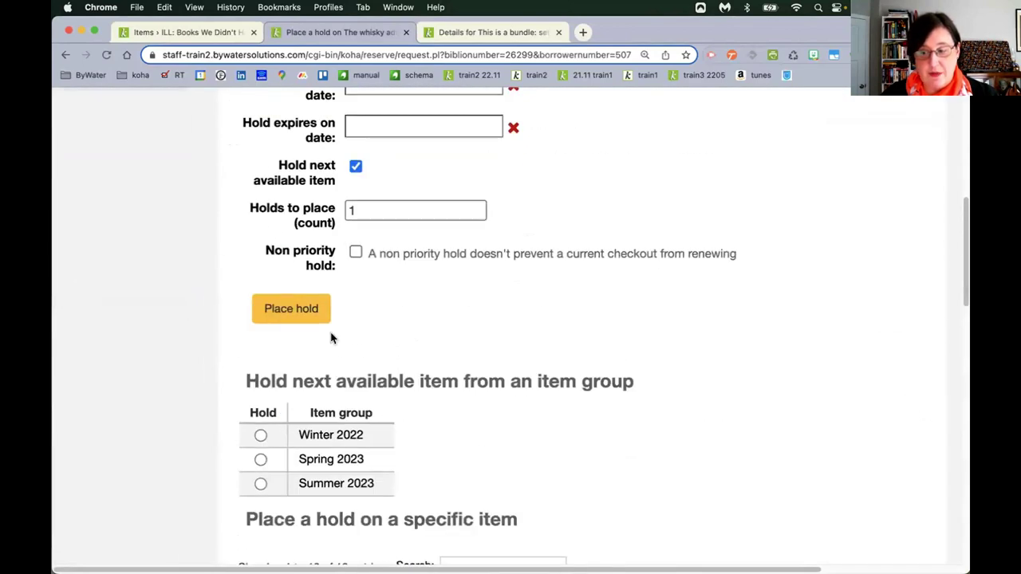
{"action": "scroll", "coordinate": [243, 442], "scroll_direction": "down", "scroll_amount": 3}
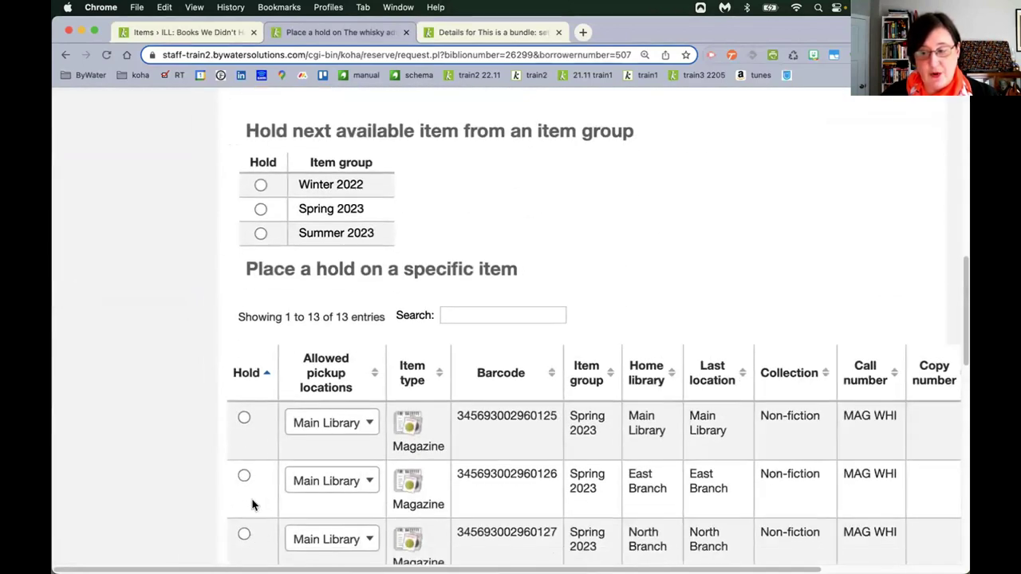
{"action": "scroll", "coordinate": [252, 504], "scroll_direction": "up", "scroll_amount": 1}
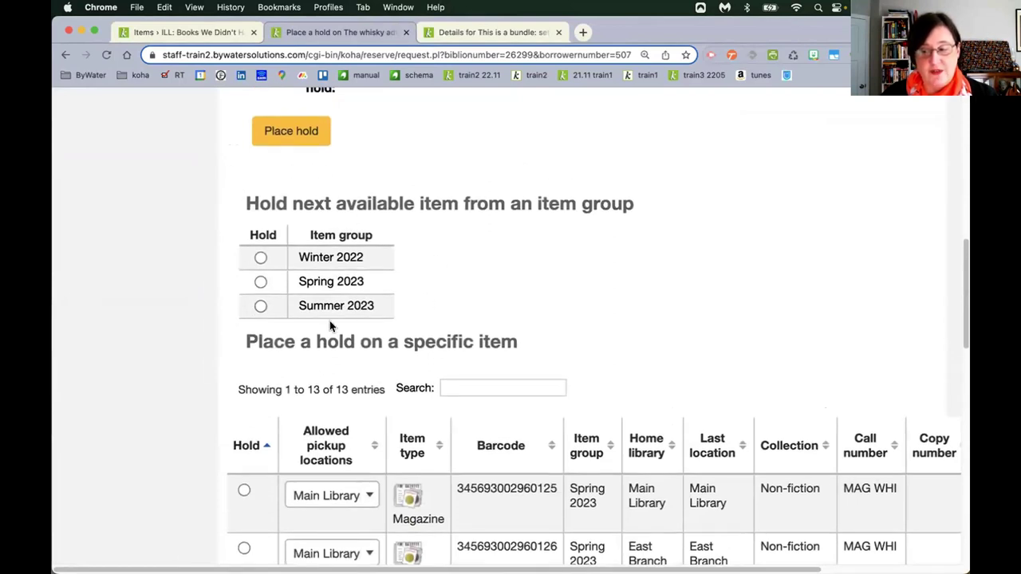
Place the hold on the next available item from the Summer 2023 item group and review its details among the existing holds.
{"action": "left_click", "coordinate": [261, 307]}
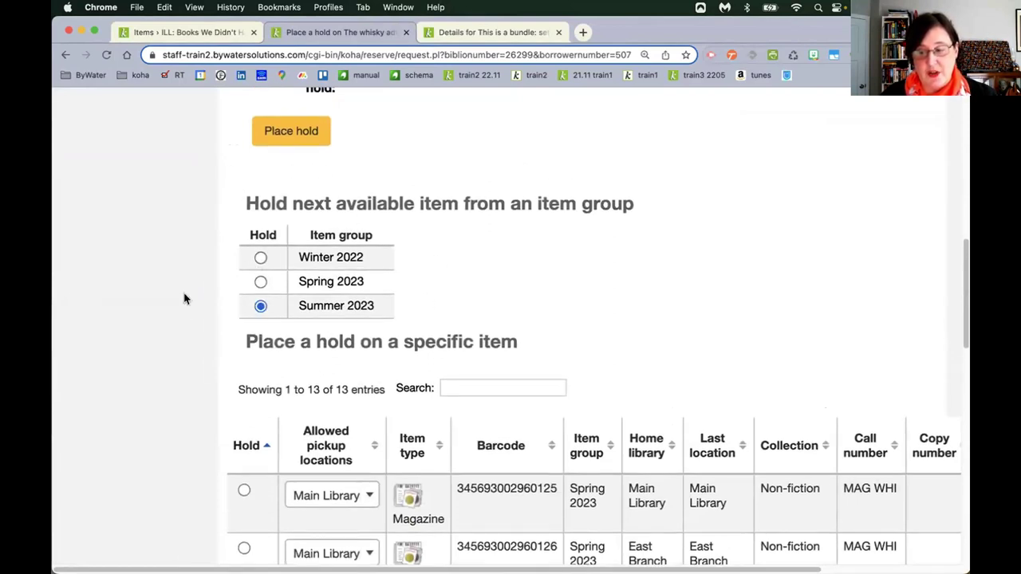
{"action": "left_click", "coordinate": [294, 137]}
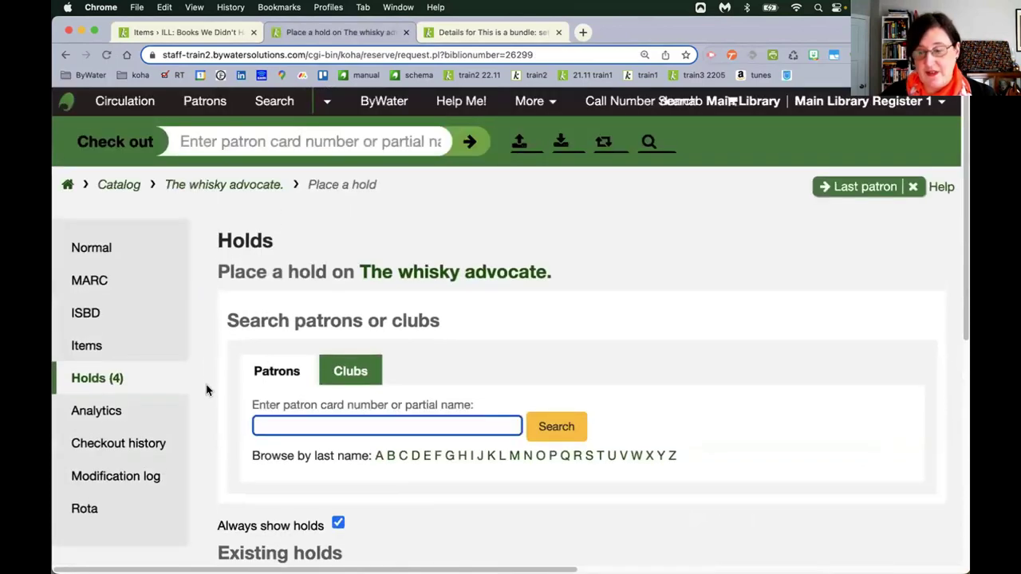
{"action": "scroll", "coordinate": [207, 389], "scroll_direction": "down", "scroll_amount": 10}
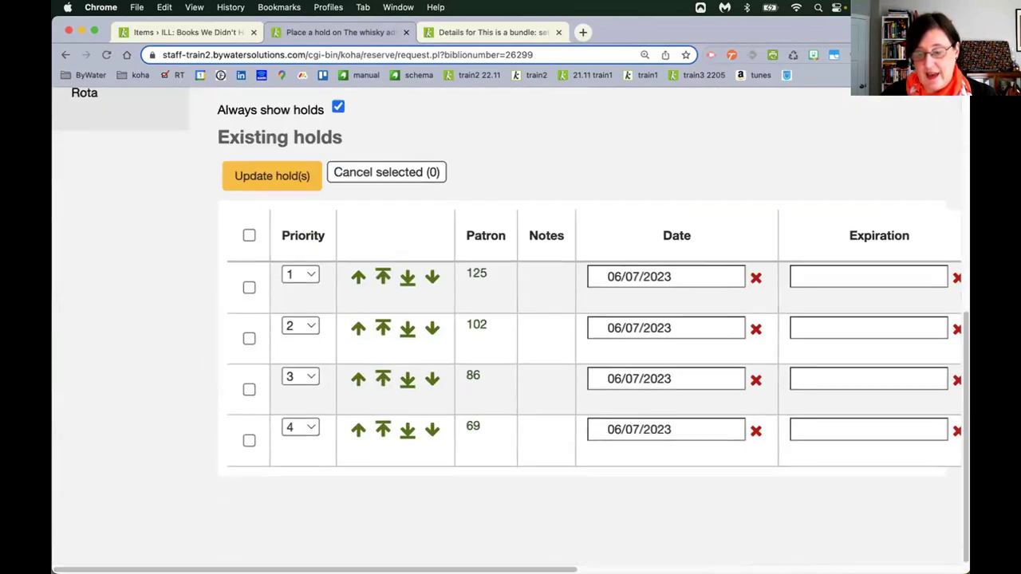
{"action": "scroll", "coordinate": [631, 549], "scroll_direction": "right", "scroll_amount": 7}
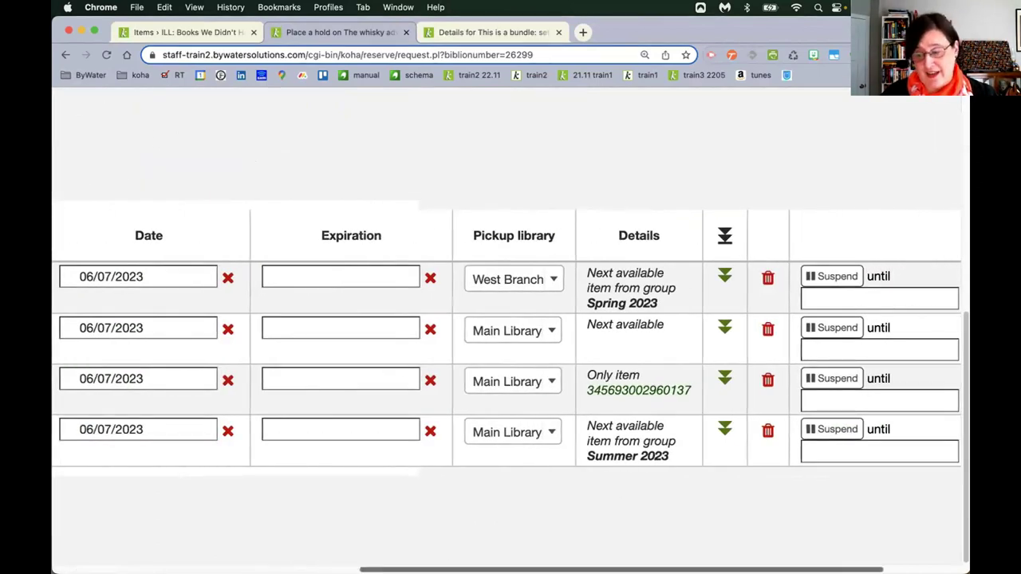
{"action": "scroll", "coordinate": [511, 359], "scroll_direction": "left", "scroll_amount": 7}
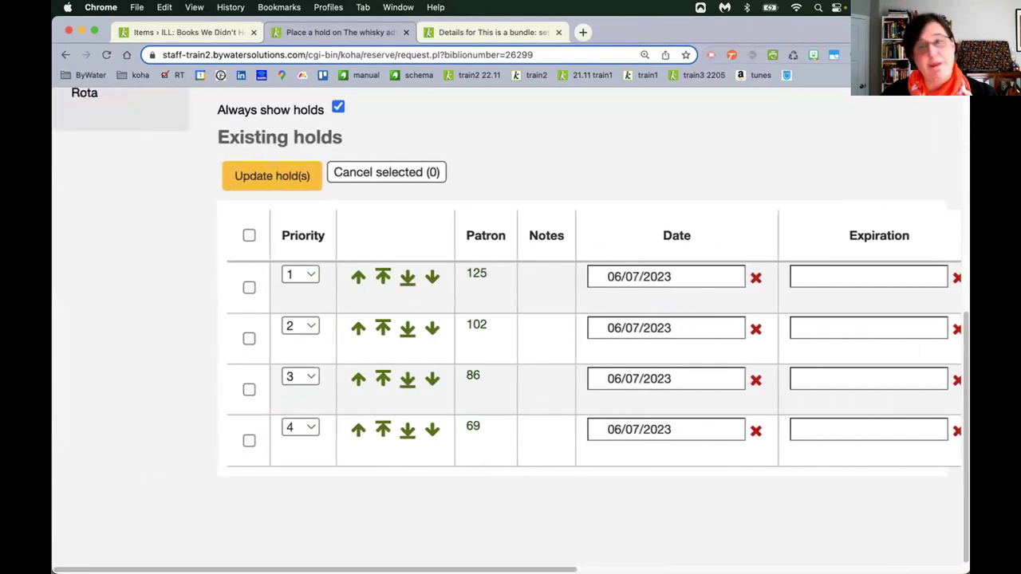
{"action": "scroll", "coordinate": [511, 319], "scroll_direction": "up", "scroll_amount": 5}
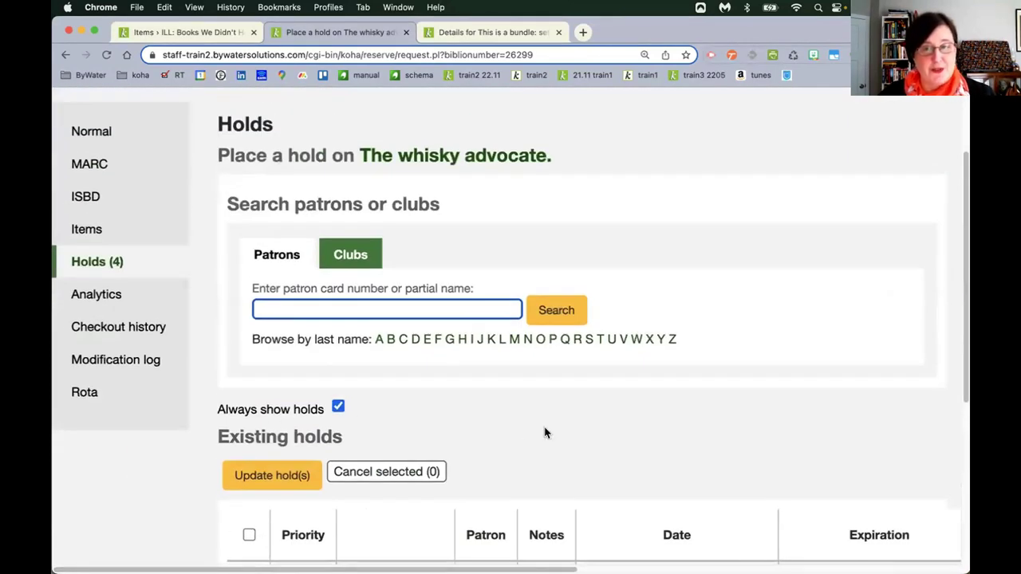
{"action": "scroll", "coordinate": [544, 433], "scroll_direction": "up", "scroll_amount": 2}
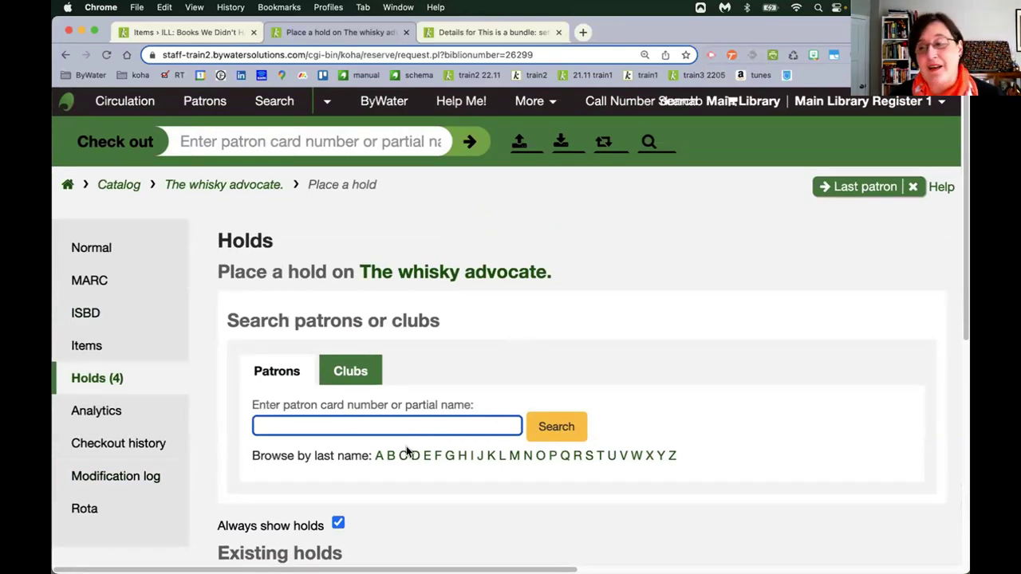
Switch to the bundle record and highlight the subtitle "set 000 position 7 to c" in its title.
{"action": "left_click", "coordinate": [508, 33]}
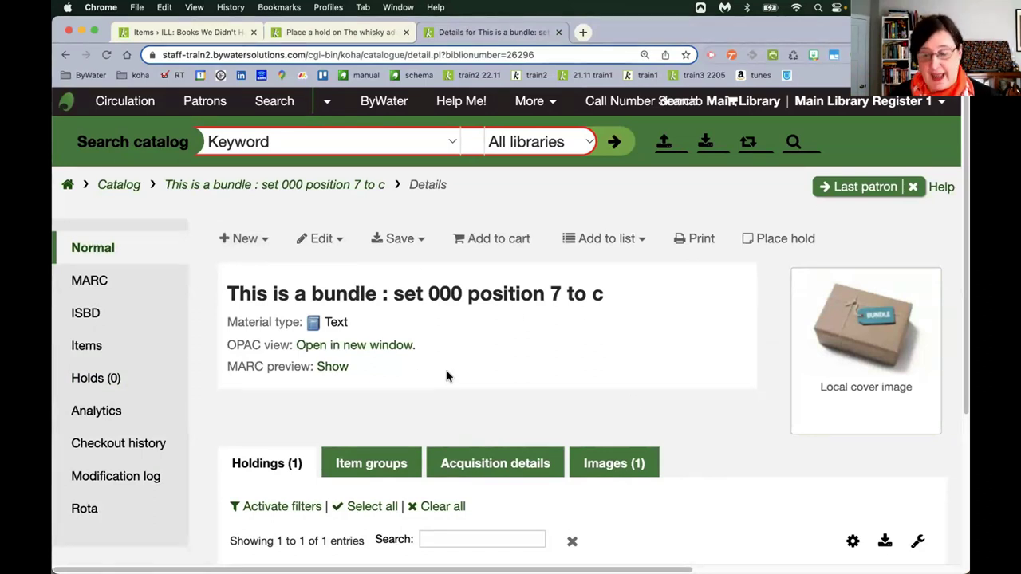
{"action": "scroll", "coordinate": [447, 371], "scroll_direction": "down", "scroll_amount": 1}
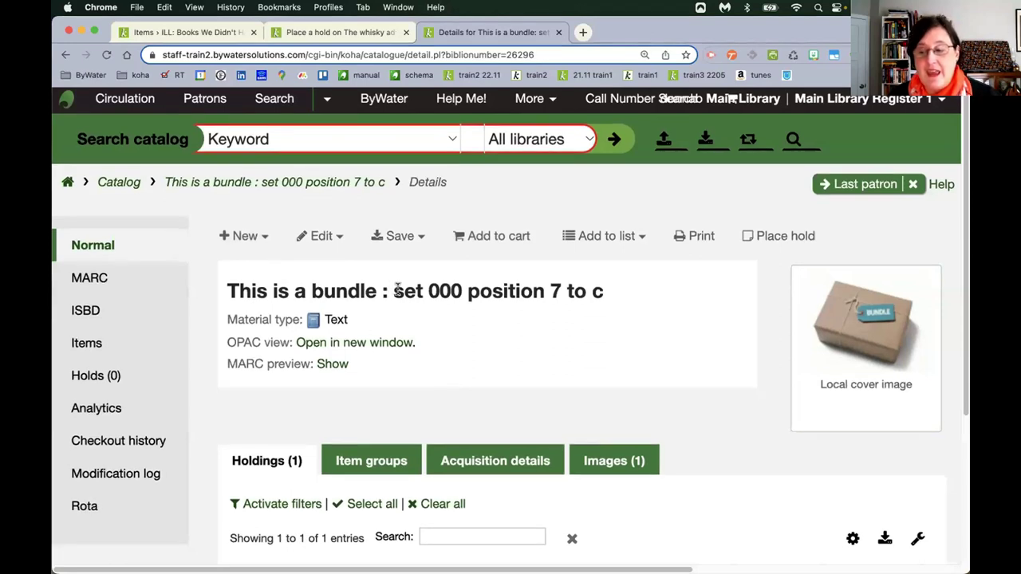
{"action": "left_click_drag", "start_coordinate": [396, 290], "coordinate": [606, 292]}
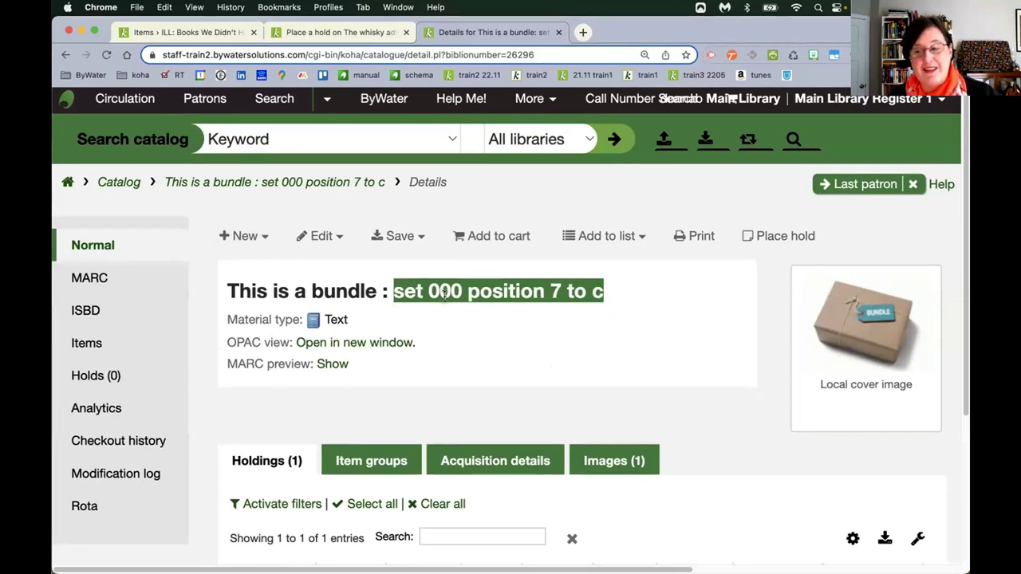
{"action": "left_click", "coordinate": [508, 351]}
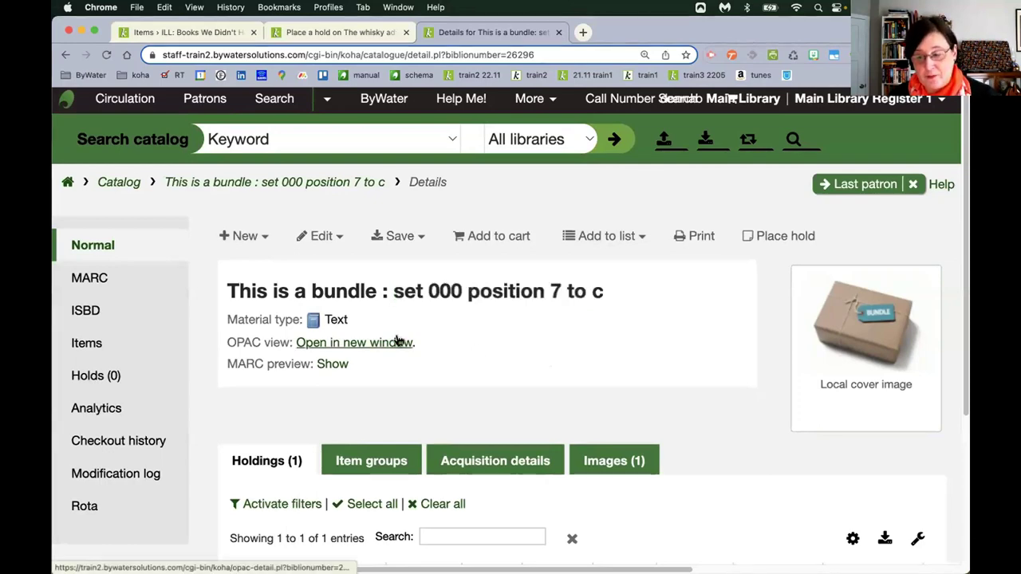
Open bundle management for the item bundle1 in the holdings and examine the titles it contains.
{"action": "scroll", "coordinate": [396, 339], "scroll_direction": "down", "scroll_amount": 1}
{"action": "scroll", "coordinate": [396, 341], "scroll_direction": "down", "scroll_amount": 3}
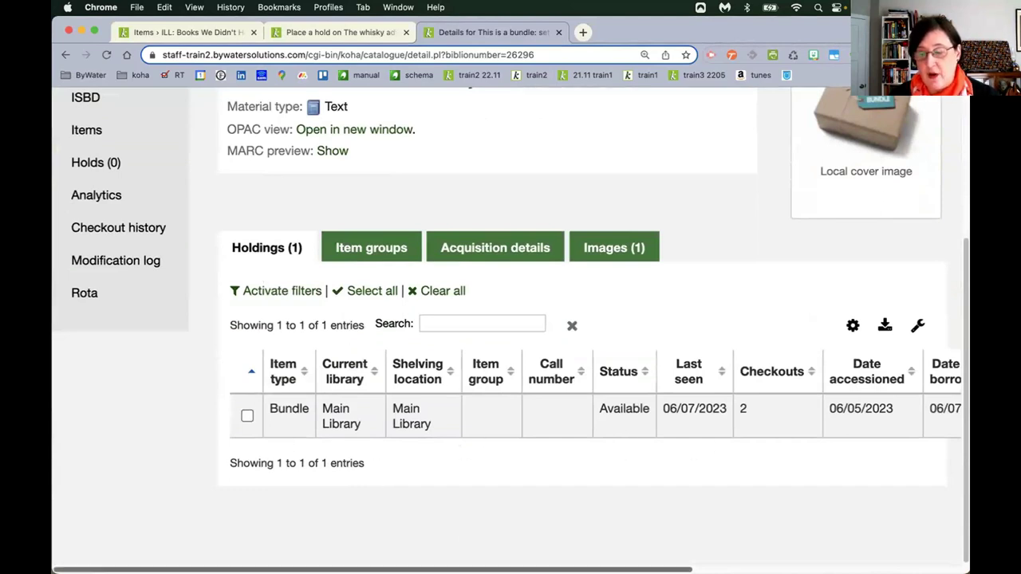
{"action": "scroll", "coordinate": [558, 399], "scroll_direction": "right", "scroll_amount": 5}
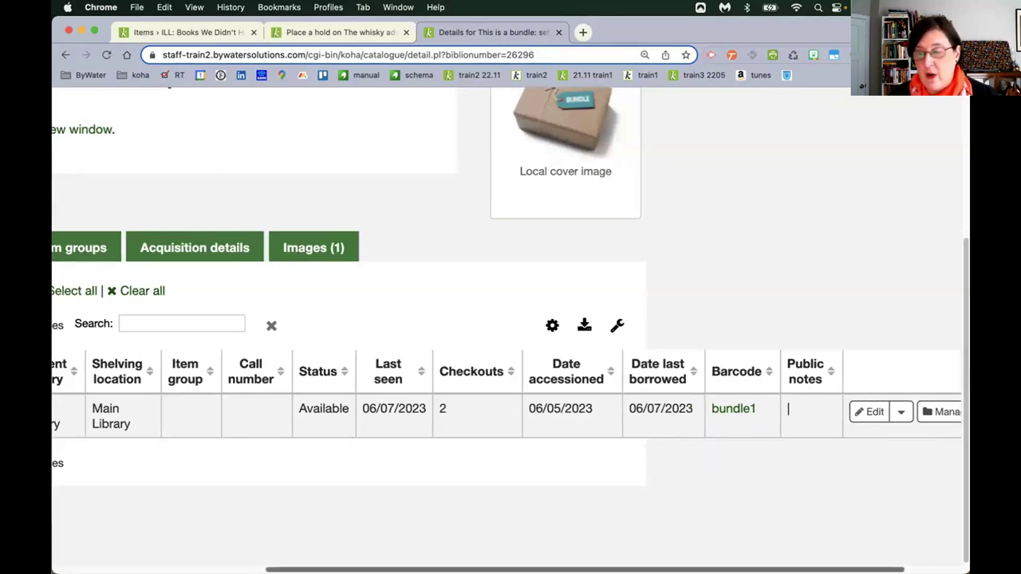
{"action": "scroll", "coordinate": [507, 329], "scroll_direction": "right", "scroll_amount": 3}
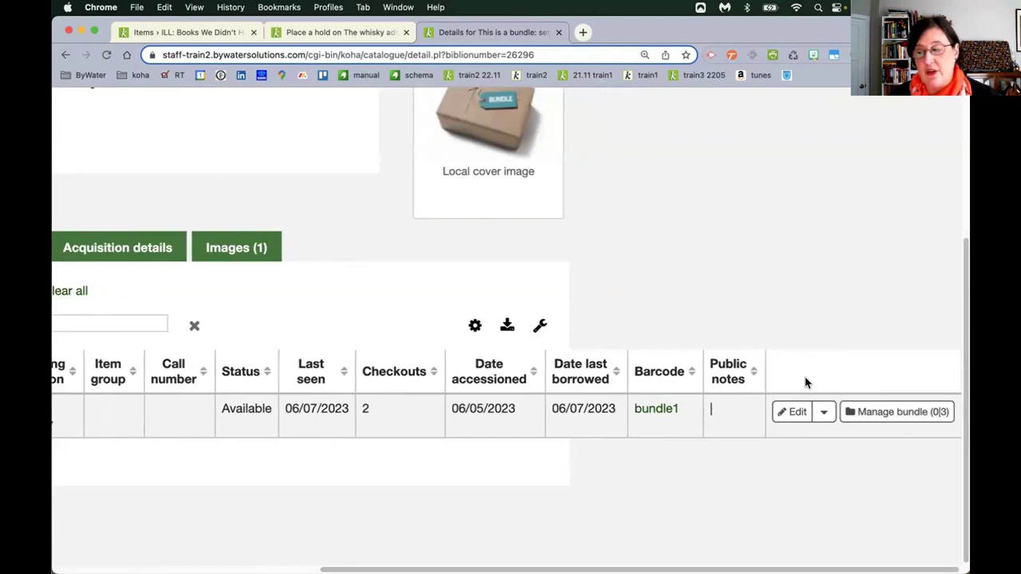
{"action": "left_click", "coordinate": [882, 420]}
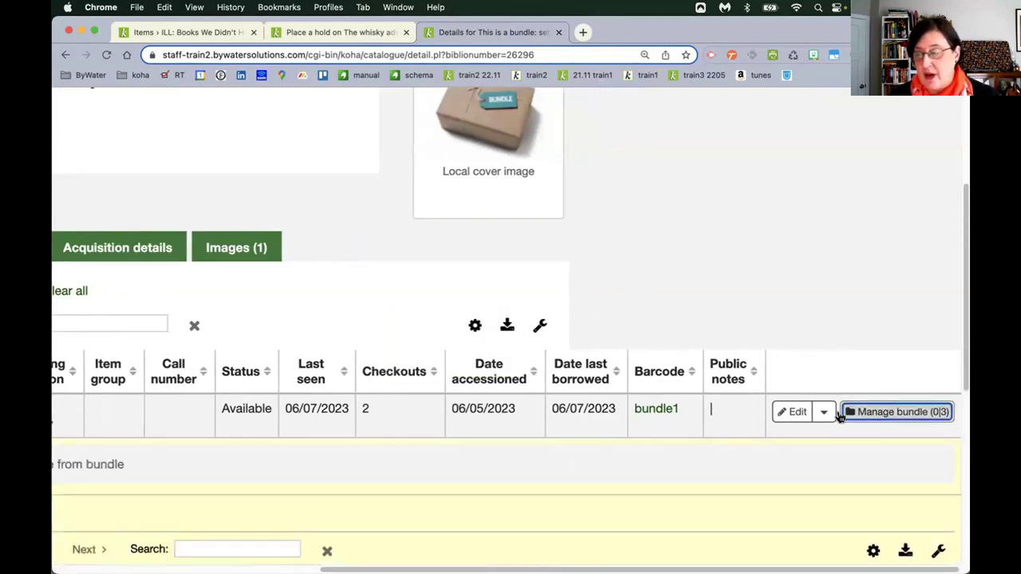
{"action": "scroll", "coordinate": [364, 401], "scroll_direction": "down", "scroll_amount": 4}
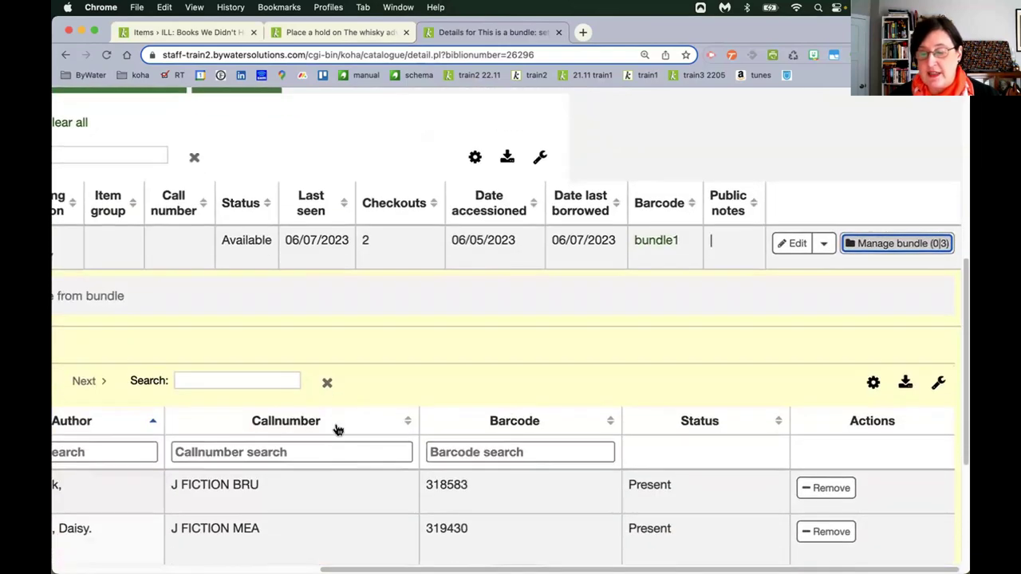
{"action": "scroll", "coordinate": [255, 546], "scroll_direction": "left", "scroll_amount": 6}
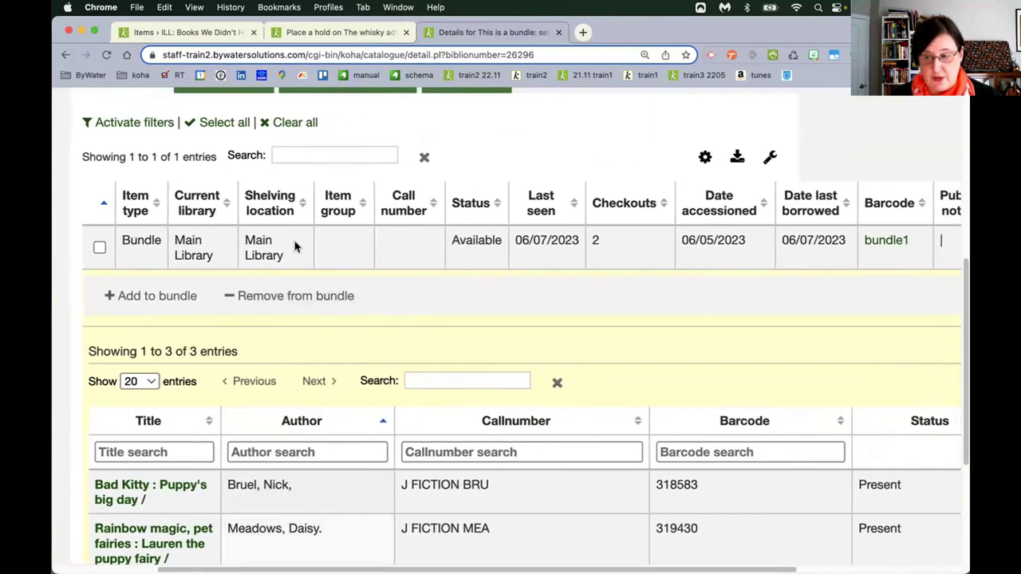
{"action": "scroll", "coordinate": [891, 253], "scroll_direction": "down", "scroll_amount": 1}
{"action": "scroll", "coordinate": [890, 254], "scroll_direction": "down", "scroll_amount": 5}
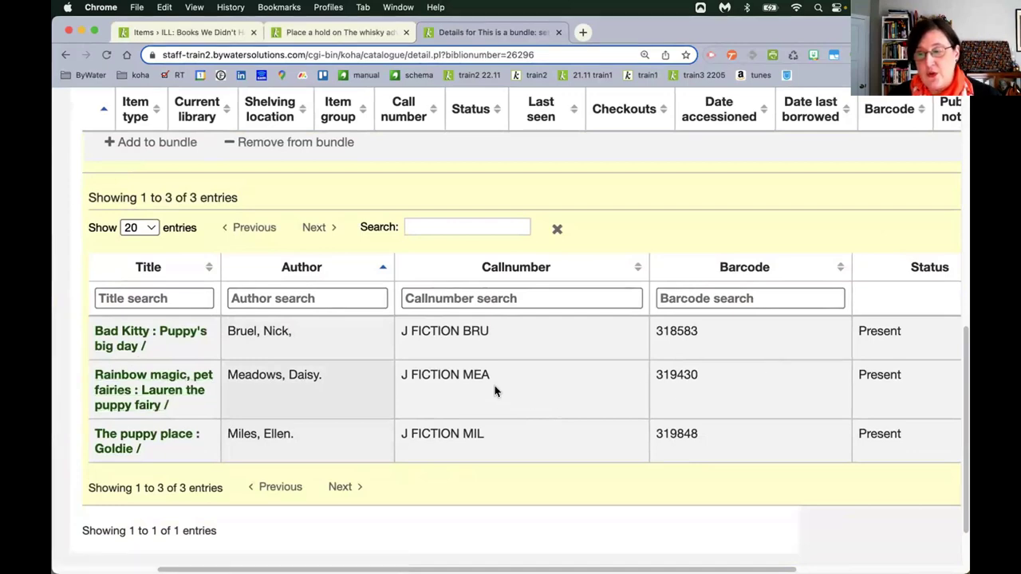
Add the item with barcode 317033 to the bundle and check the updated list of contents.
{"action": "scroll", "coordinate": [466, 365], "scroll_direction": "up", "scroll_amount": 3}
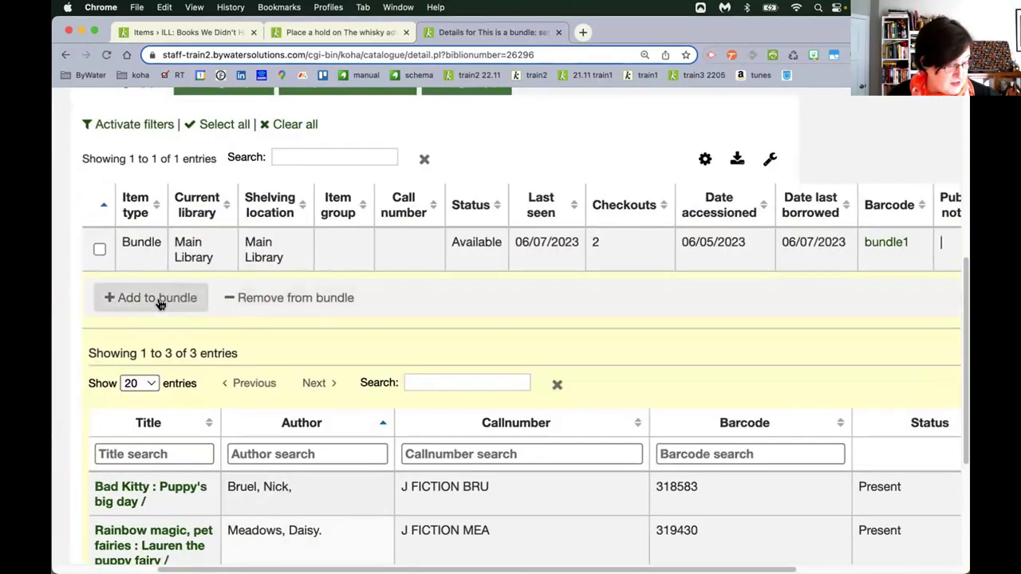
{"action": "left_click", "coordinate": [159, 301]}
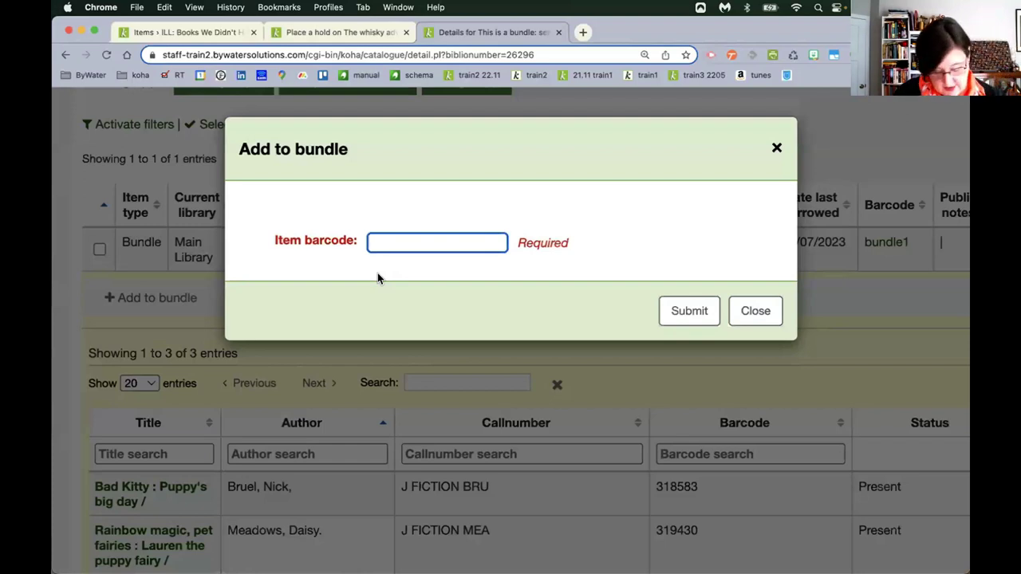
{"action": "type", "text": "31"}
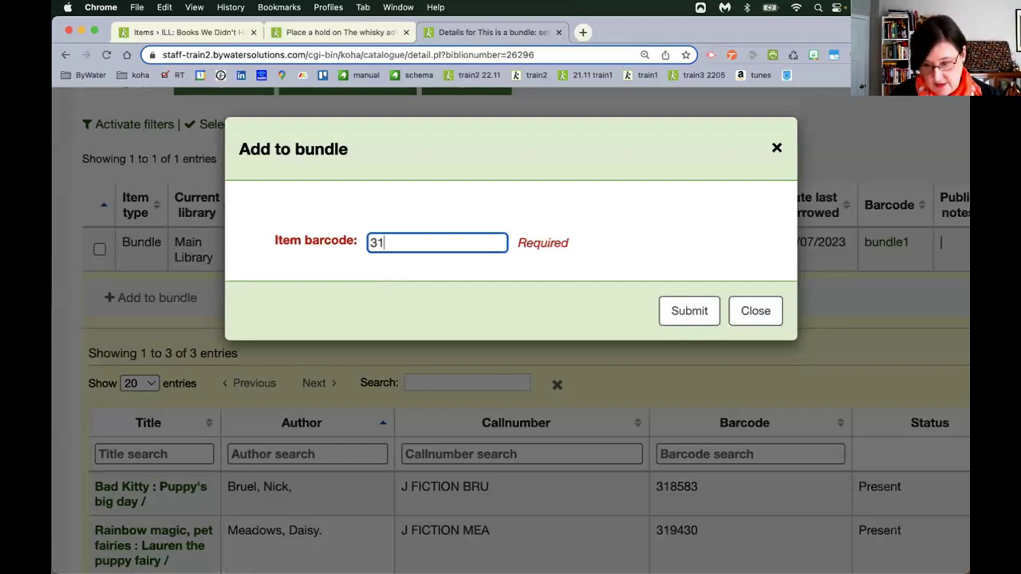
{"action": "type", "text": "7"}
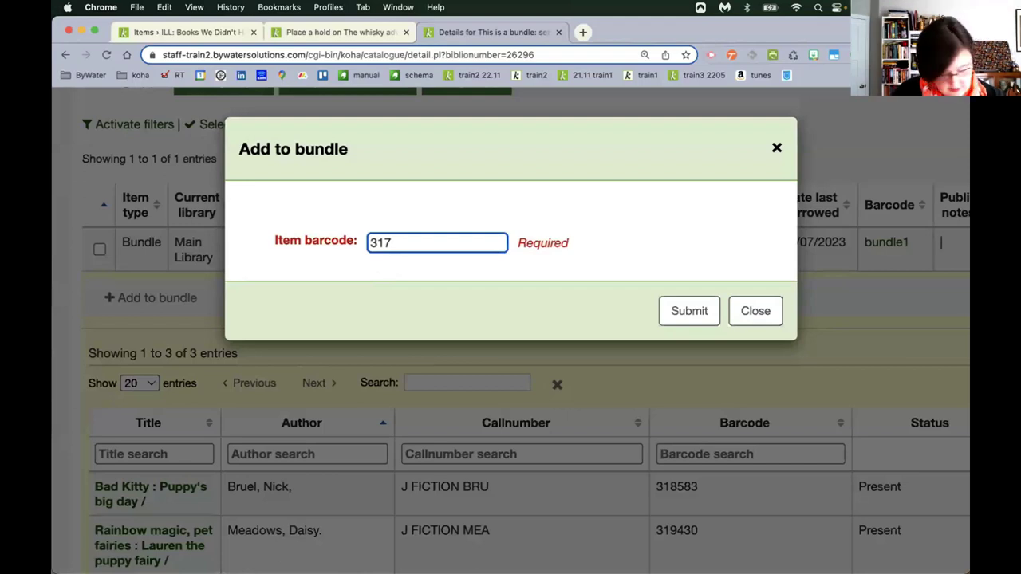
{"action": "type", "text": "033"}
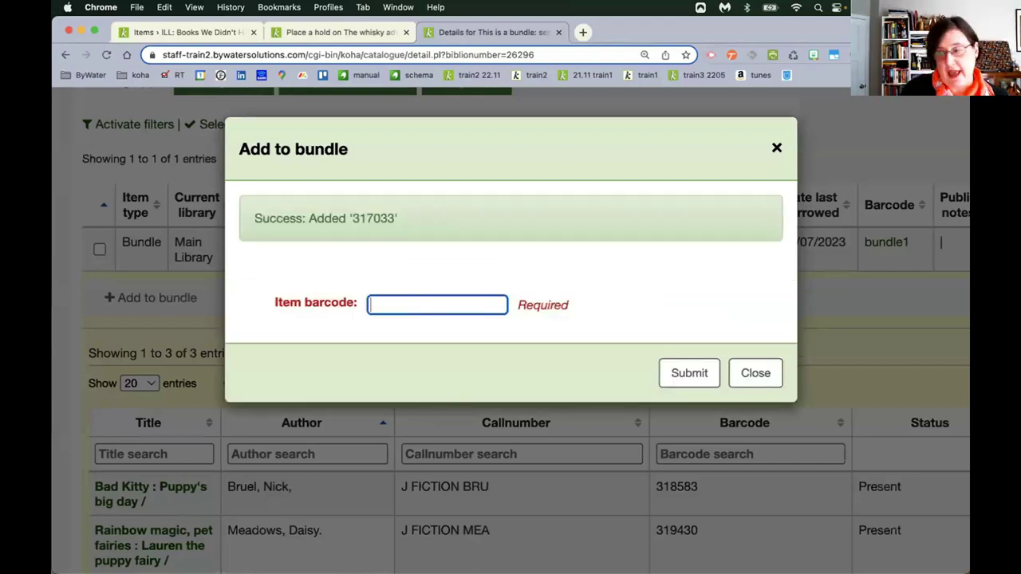
{"action": "left_click", "coordinate": [752, 374]}
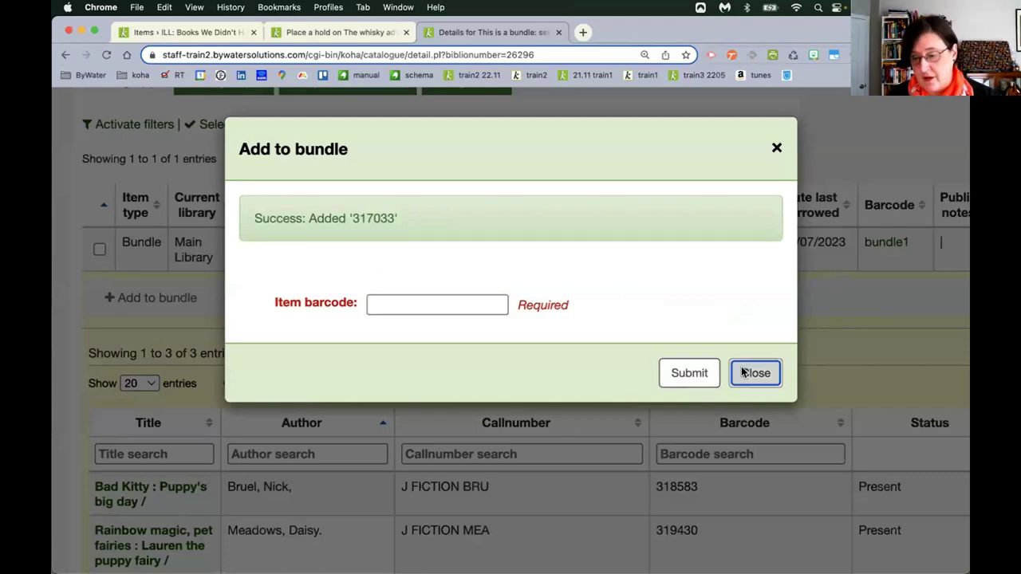
{"action": "scroll", "coordinate": [494, 438], "scroll_direction": "down", "scroll_amount": 3}
{"action": "scroll", "coordinate": [489, 436], "scroll_direction": "down", "scroll_amount": 1}
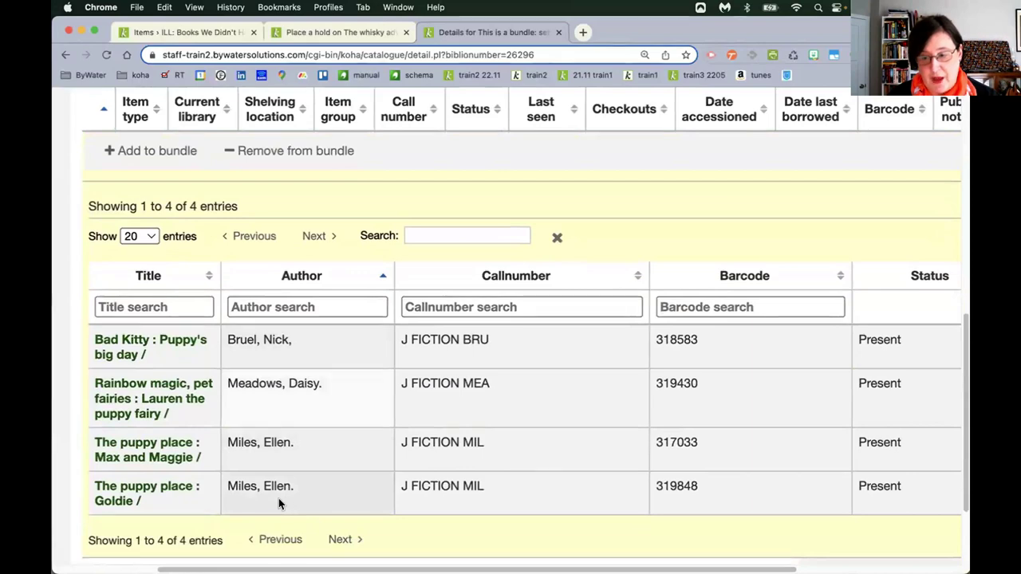
View the barcode removal dialog for the bundle without removing anything, and examine the remove options for individual titles.
{"action": "scroll", "coordinate": [268, 454], "scroll_direction": "up", "scroll_amount": 5}
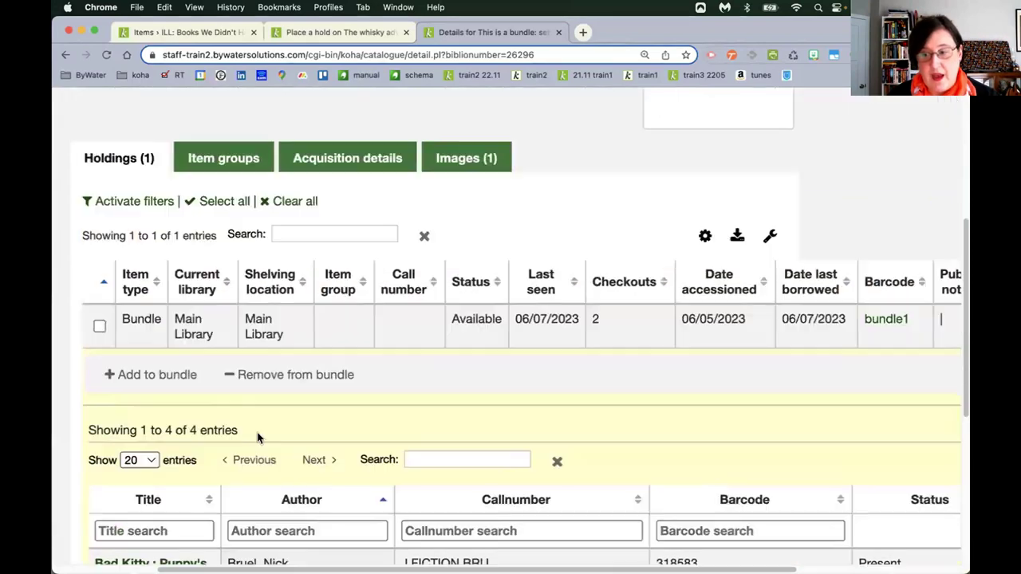
{"action": "left_click", "coordinate": [253, 381]}
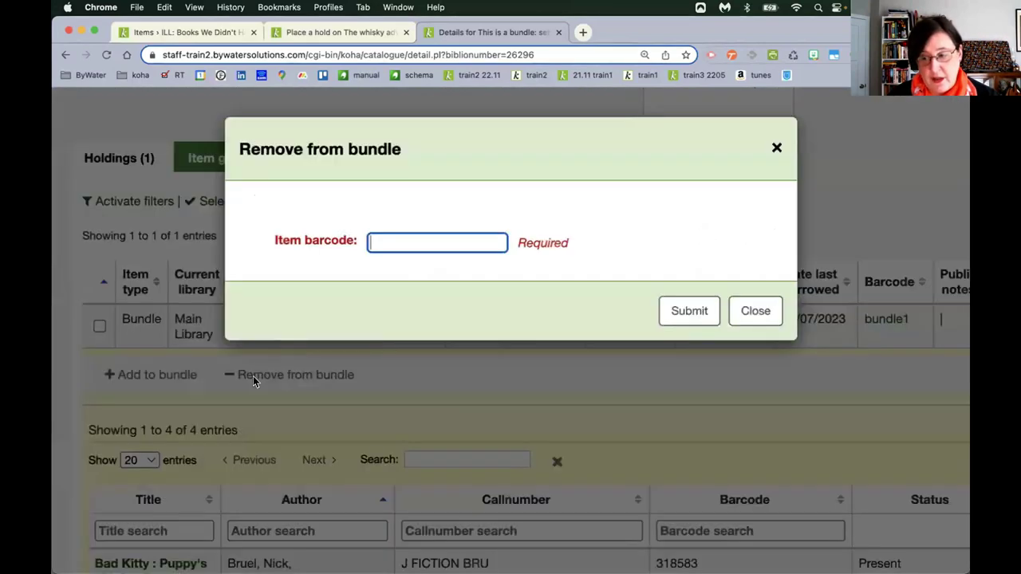
{"action": "left_click", "coordinate": [755, 310]}
{"action": "scroll", "coordinate": [755, 310], "scroll_direction": "down", "scroll_amount": 1}
{"action": "scroll", "coordinate": [518, 335], "scroll_direction": "down", "scroll_amount": 1}
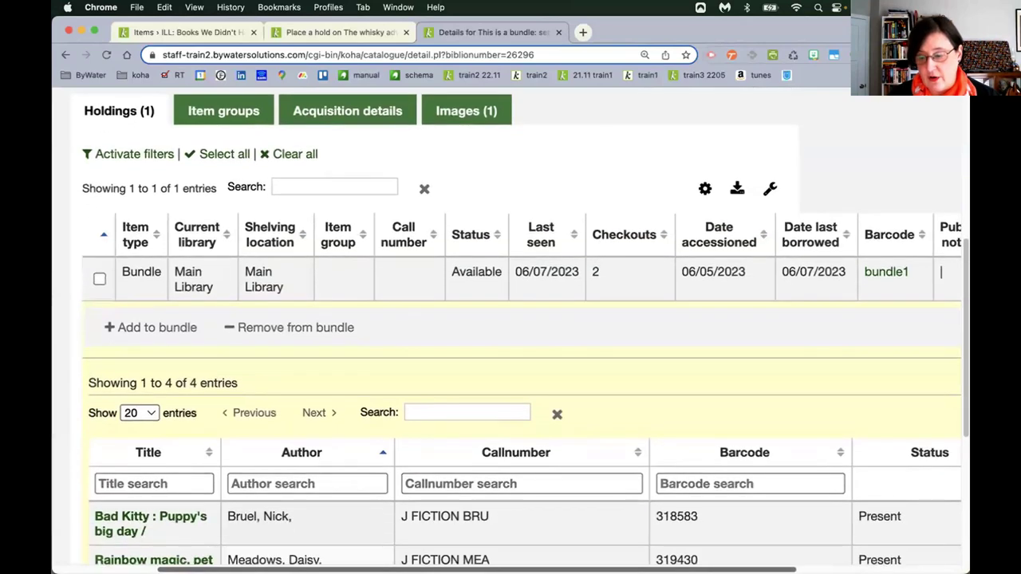
{"action": "scroll", "coordinate": [859, 499], "scroll_direction": "right", "scroll_amount": 5}
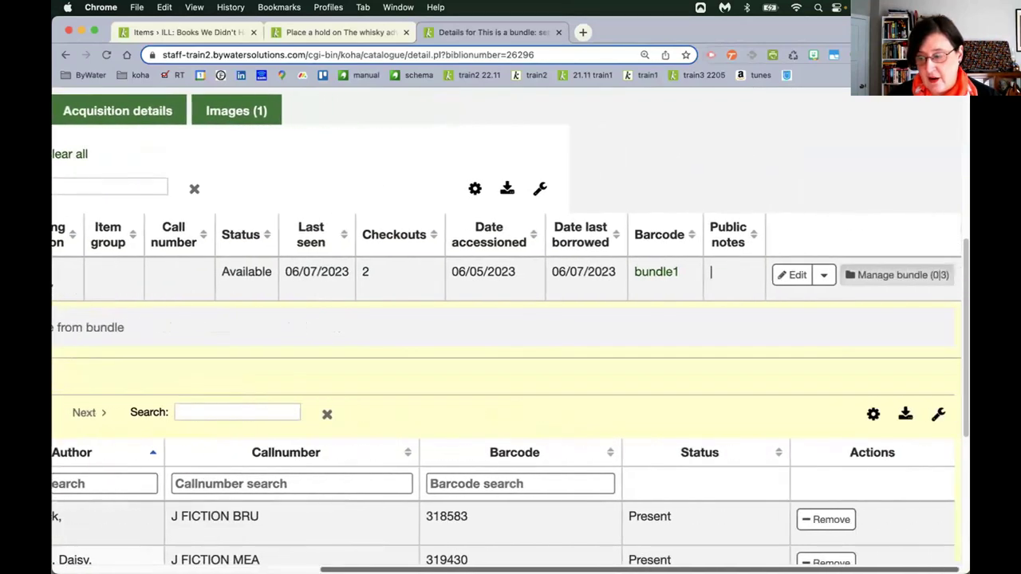
{"action": "scroll", "coordinate": [859, 499], "scroll_direction": "down", "scroll_amount": 5}
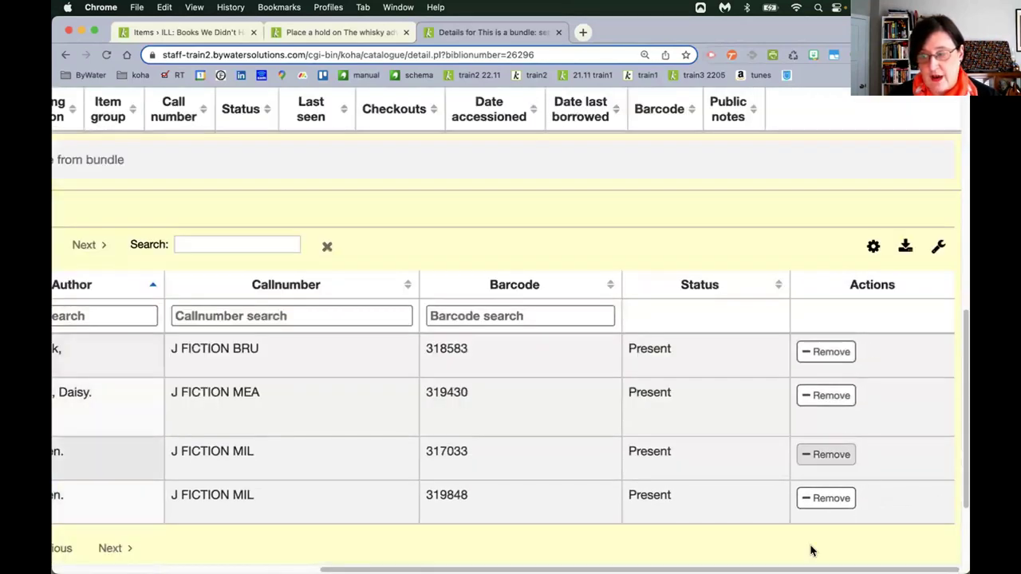
{"action": "scroll", "coordinate": [433, 483], "scroll_direction": "left", "scroll_amount": 5}
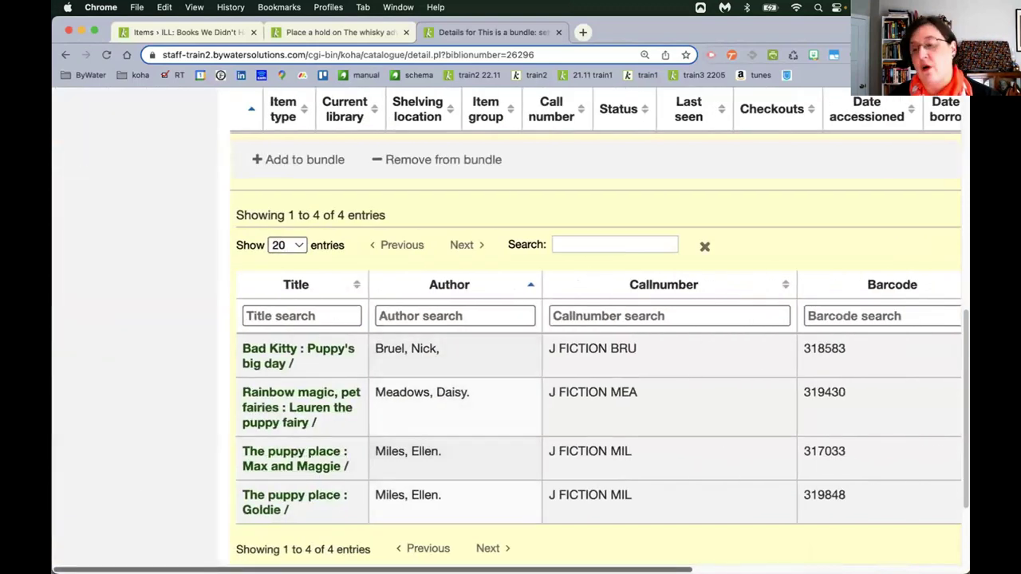
Open the record for Bad Kitty : Puppy's big day in a separate tab and check its items' status in the holdings.
{"action": "left_click", "coordinate": [260, 365], "text": "super"}
{"action": "left_click", "coordinate": [611, 32]}
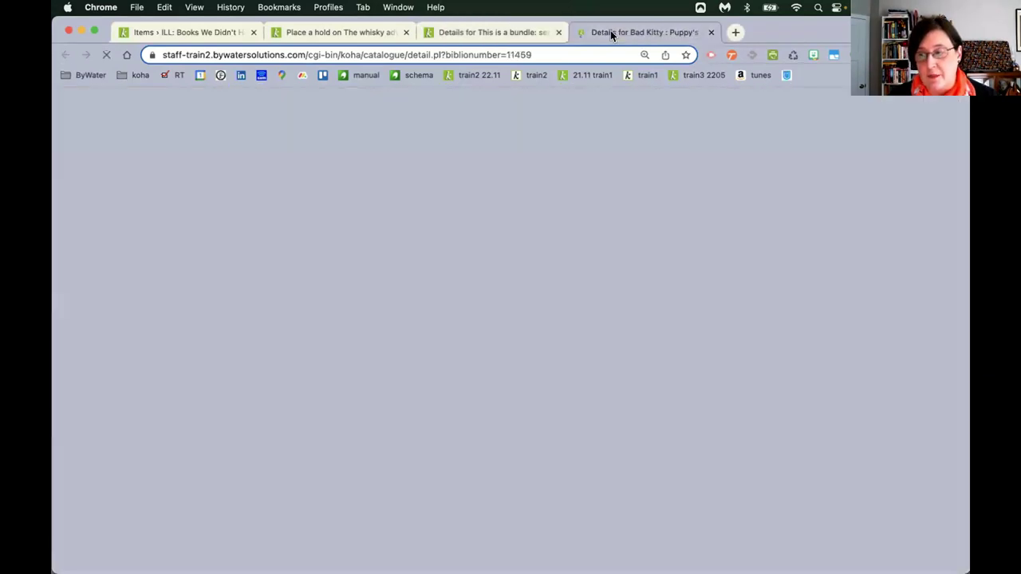
{"action": "scroll", "coordinate": [301, 236], "scroll_direction": "down", "scroll_amount": 10}
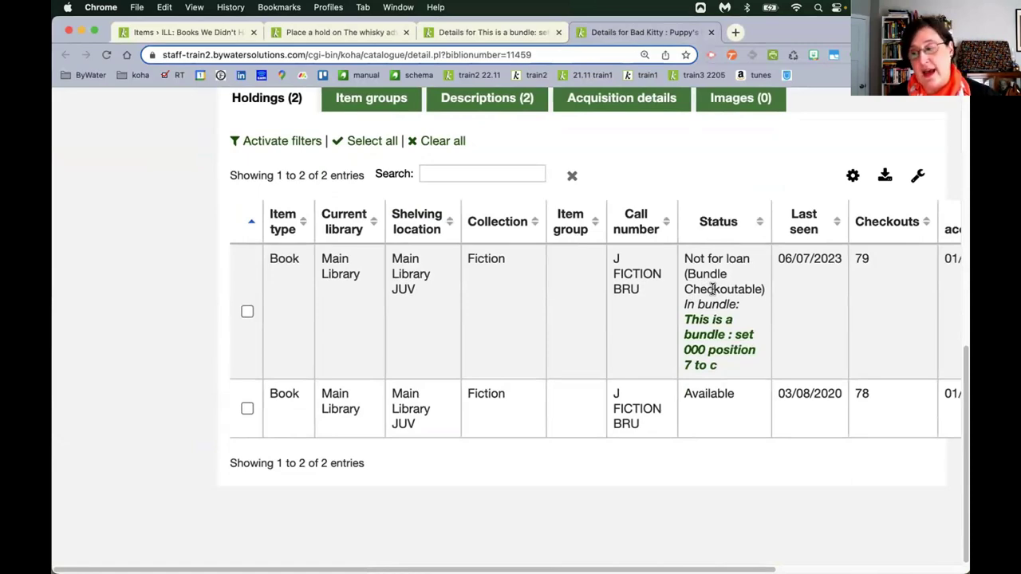
{"action": "scroll", "coordinate": [467, 369], "scroll_direction": "up", "scroll_amount": 6}
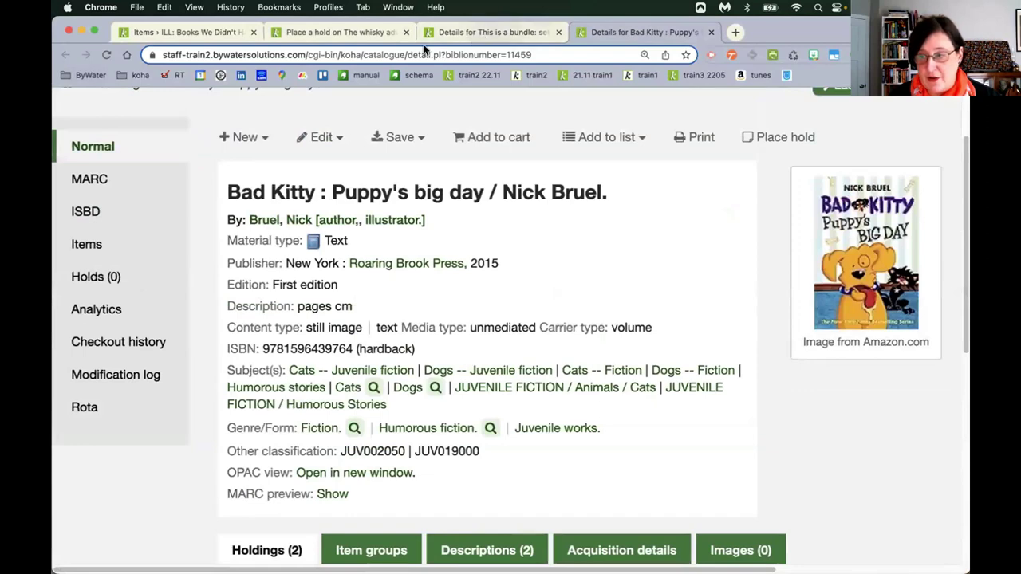
Return to the start of the bundle record's details page.
{"action": "left_click", "coordinate": [488, 32]}
{"action": "scroll", "coordinate": [304, 379], "scroll_direction": "up", "scroll_amount": 3}
{"action": "scroll", "coordinate": [250, 260], "scroll_direction": "up", "scroll_amount": 5}
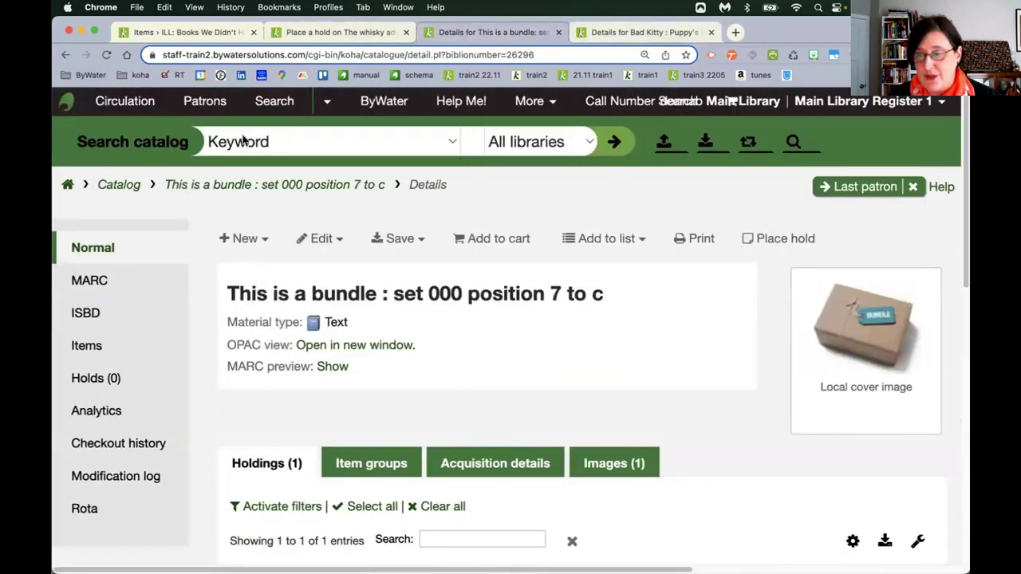
Check out the item with barcode bundle1 to the last patron, accepting the repeat checkout.
{"action": "left_click", "coordinate": [124, 104]}
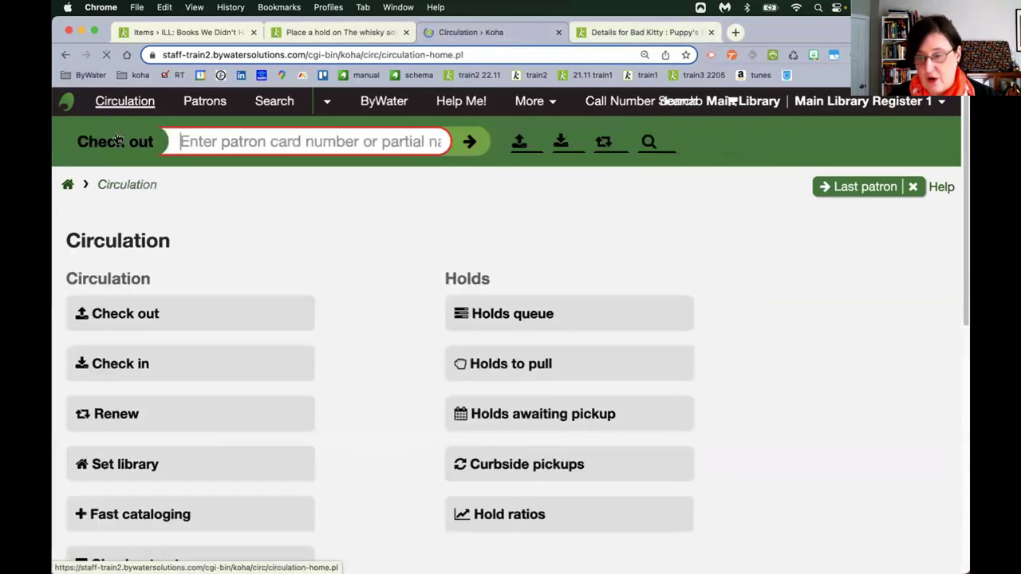
{"action": "left_click", "coordinate": [873, 188]}
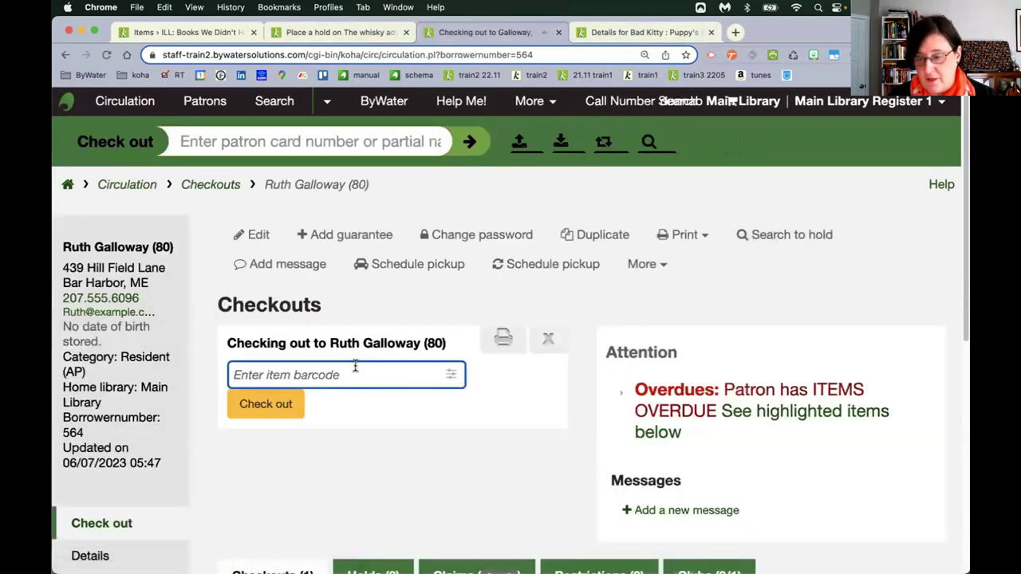
{"action": "type", "text": "bundle"}
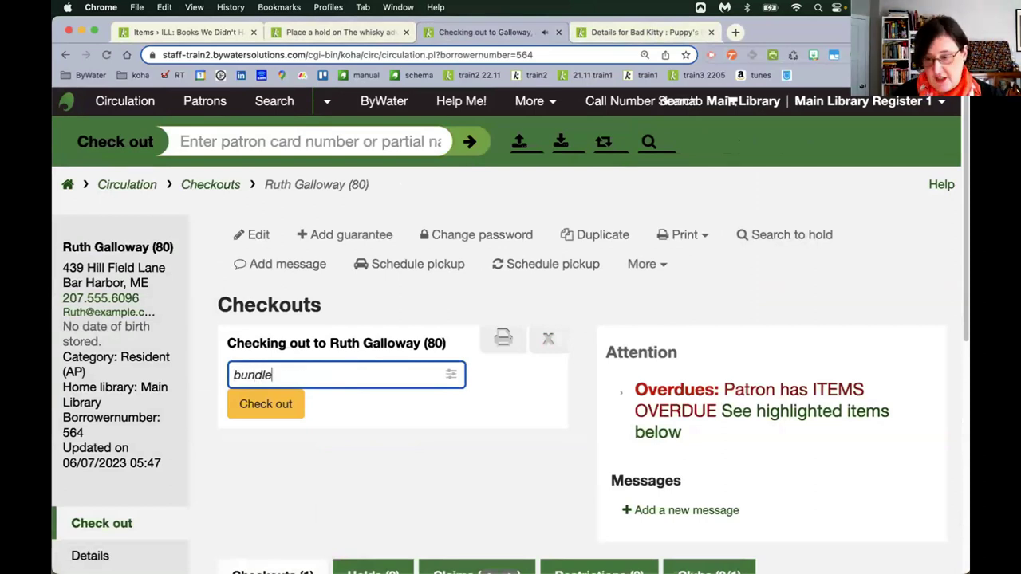
{"action": "type", "text": "1"}
{"action": "key", "text": "Return"}
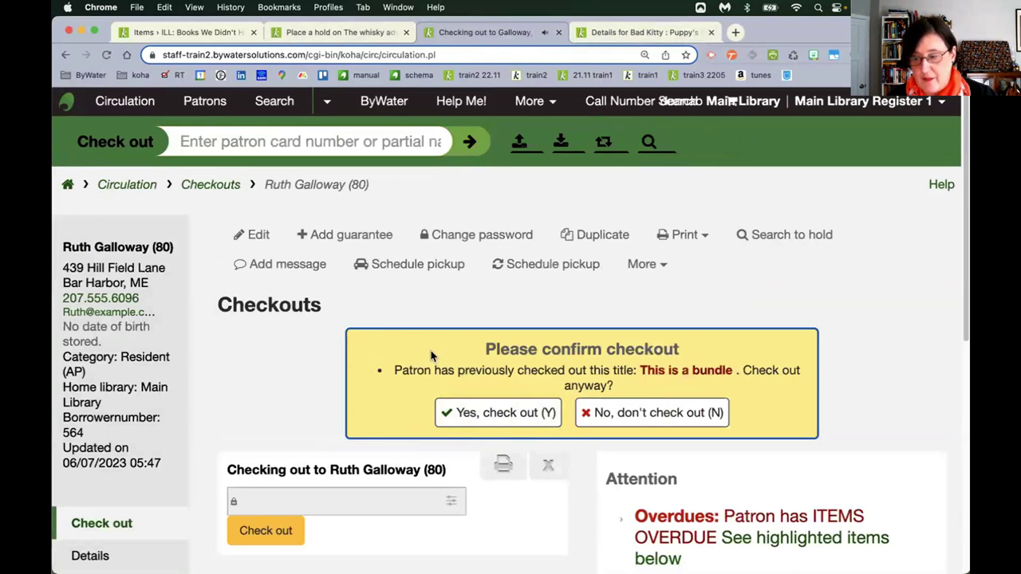
{"action": "left_click", "coordinate": [497, 415]}
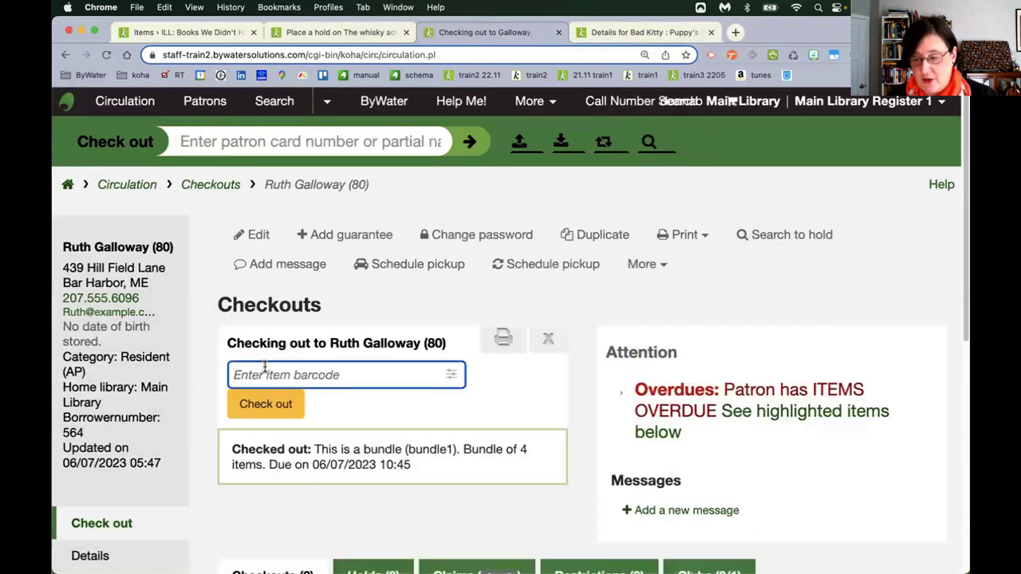
Show the patron's checkouts and examine how the bundle is listed across the table's columns.
{"action": "scroll", "coordinate": [264, 366], "scroll_direction": "down", "scroll_amount": 5}
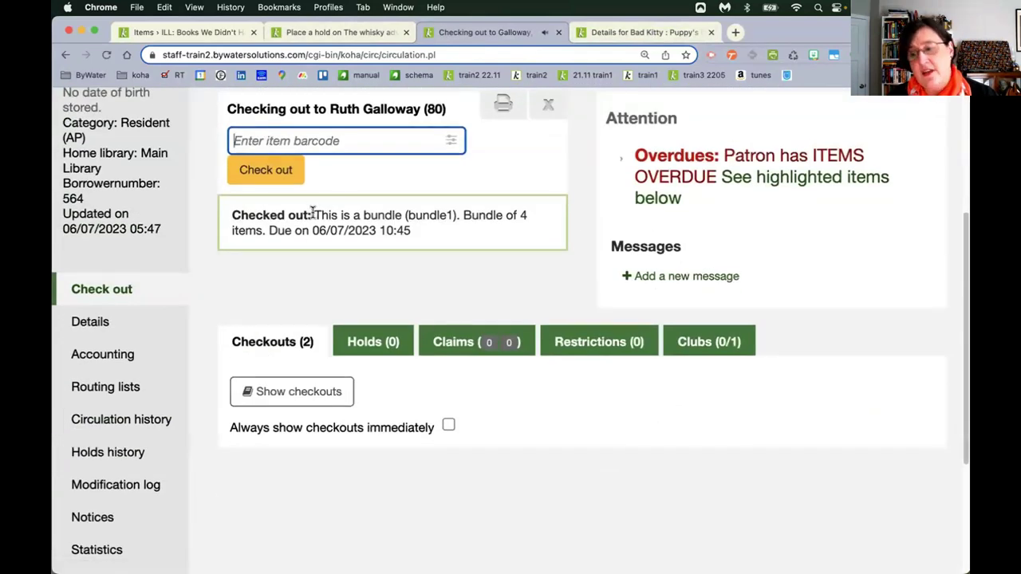
{"action": "left_click_drag", "start_coordinate": [313, 211], "coordinate": [571, 245]}
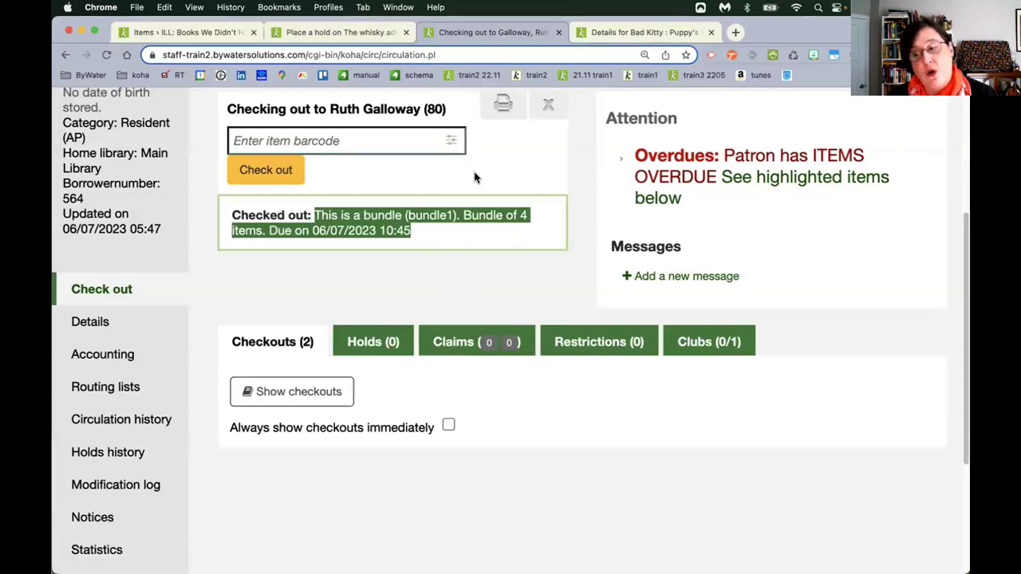
{"action": "left_click", "coordinate": [314, 398]}
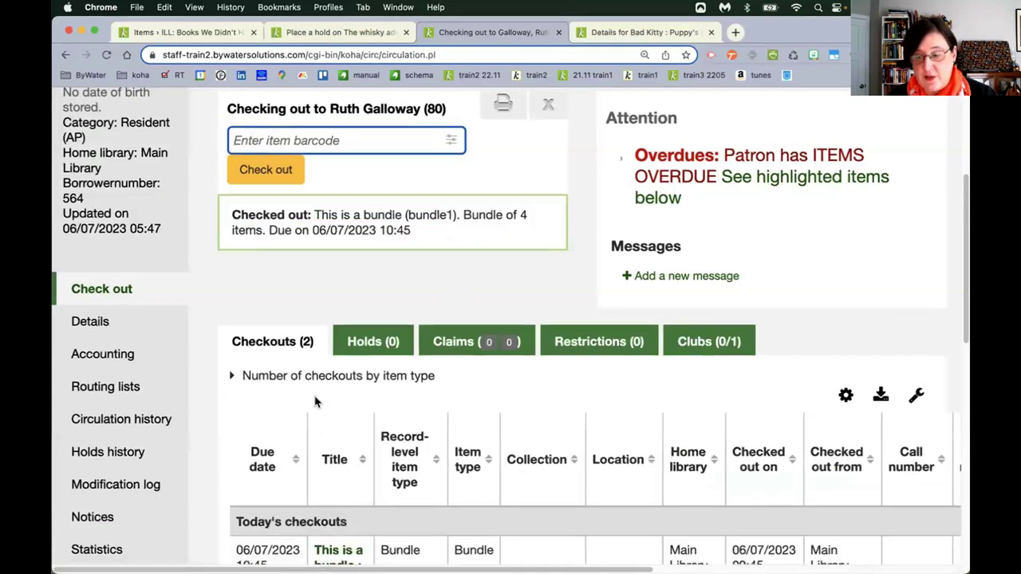
{"action": "scroll", "coordinate": [313, 399], "scroll_direction": "down", "scroll_amount": 3}
{"action": "scroll", "coordinate": [312, 400], "scroll_direction": "down", "scroll_amount": 2}
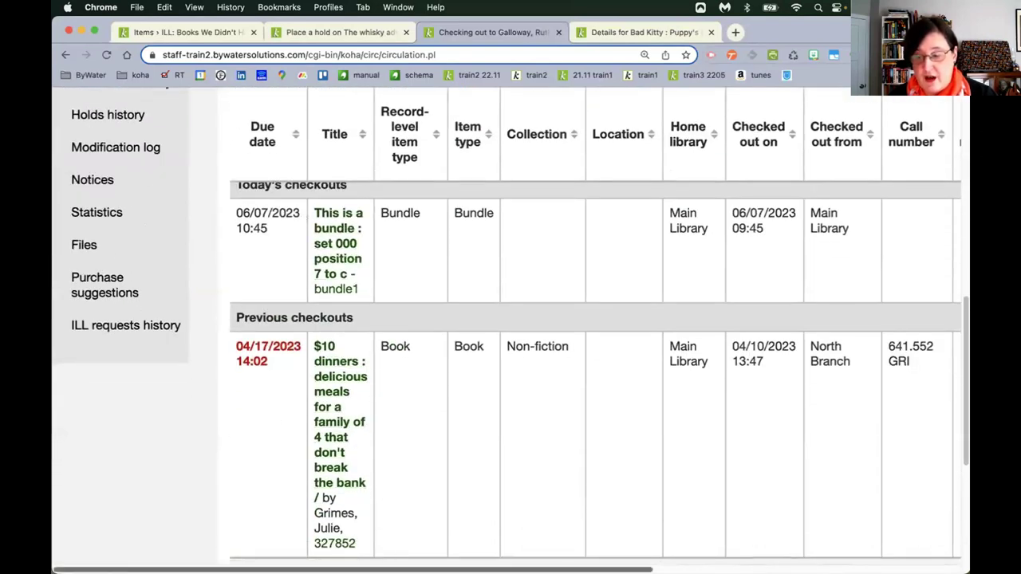
{"action": "scroll", "coordinate": [510, 327], "scroll_direction": "right", "scroll_amount": 8}
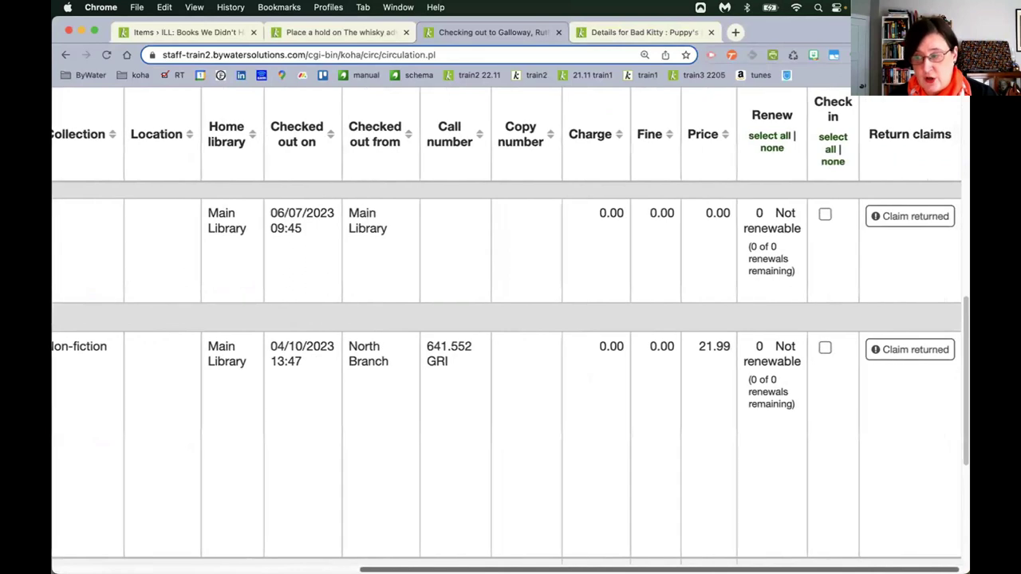
{"action": "scroll", "coordinate": [327, 335], "scroll_direction": "left", "scroll_amount": 8}
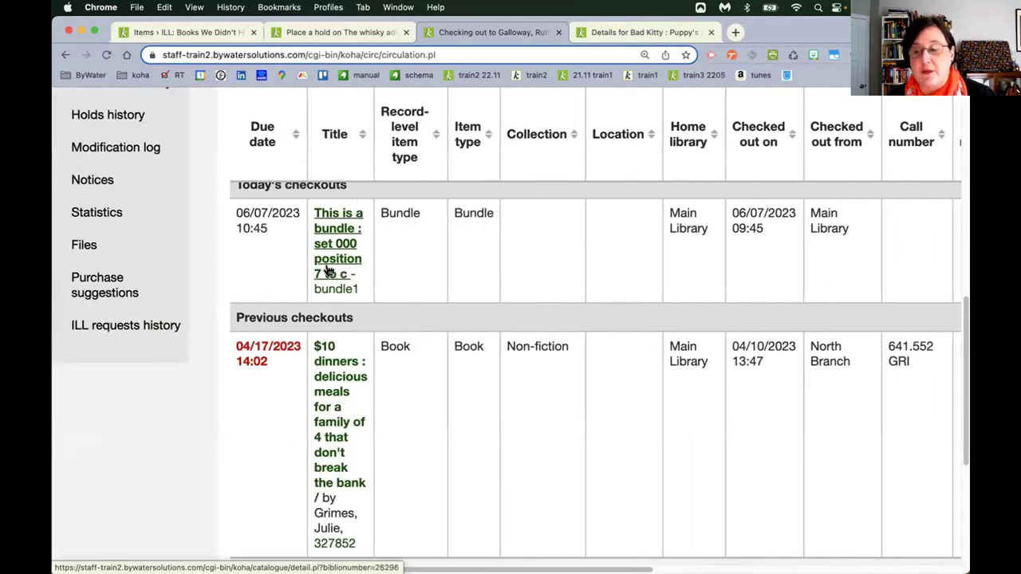
{"action": "scroll", "coordinate": [328, 267], "scroll_direction": "up", "scroll_amount": 10}
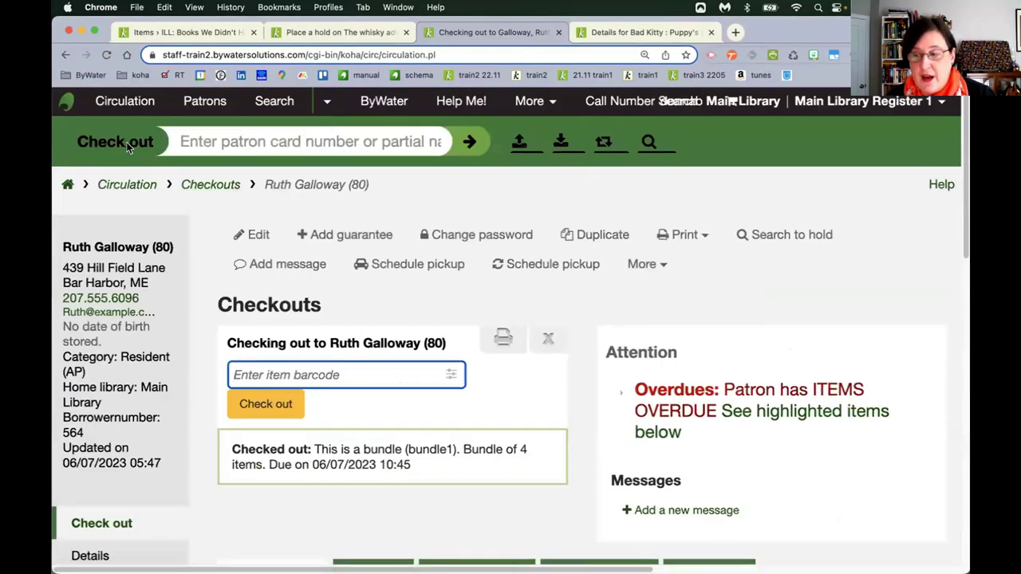
Start checking in the bundle with barcode bundle1 and bring up its content verification form.
{"action": "left_click", "coordinate": [109, 187]}
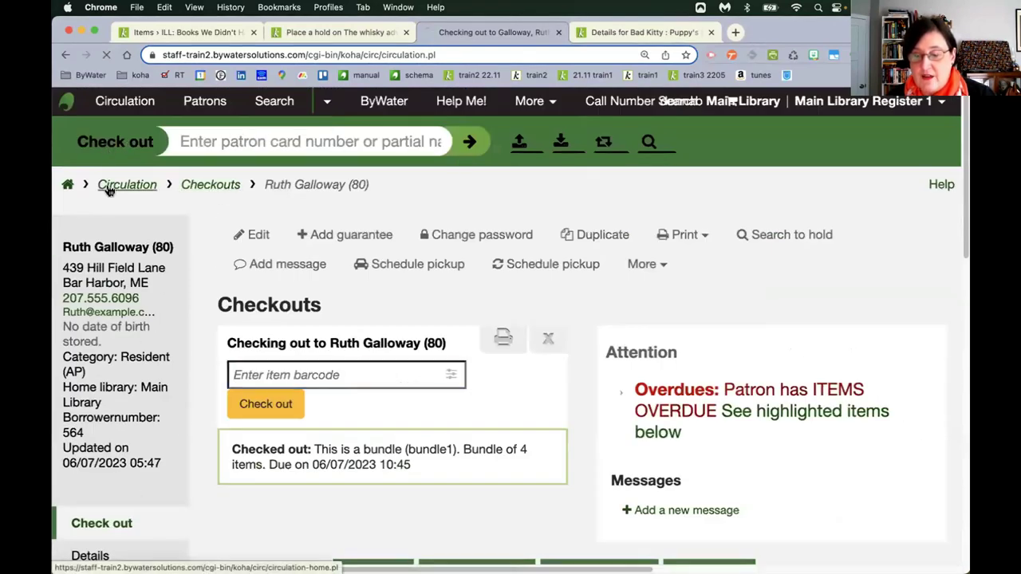
{"action": "left_click", "coordinate": [169, 370]}
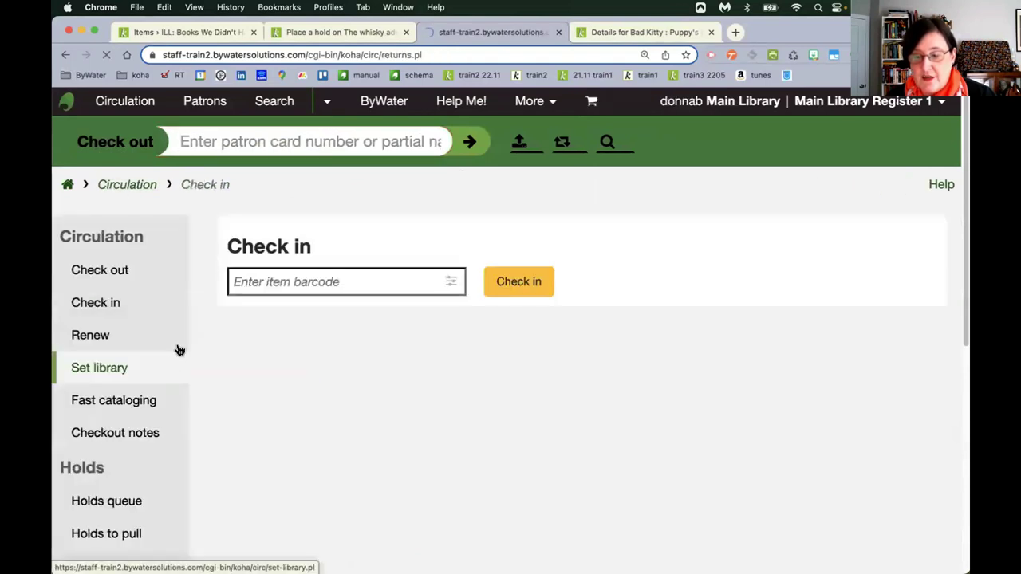
{"action": "type", "text": "bundl"}
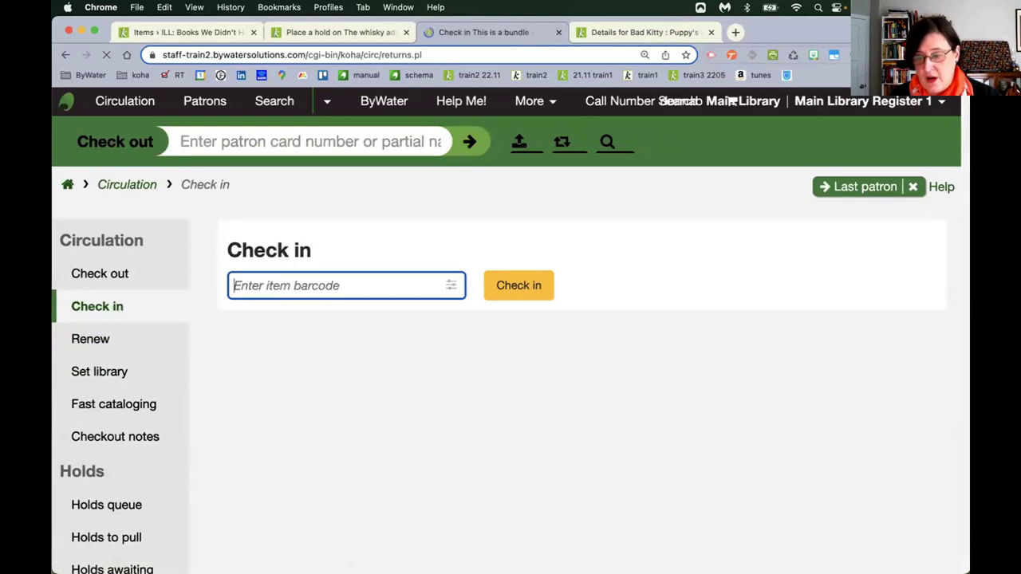
{"action": "scroll", "coordinate": [352, 319], "scroll_direction": "down", "scroll_amount": 2}
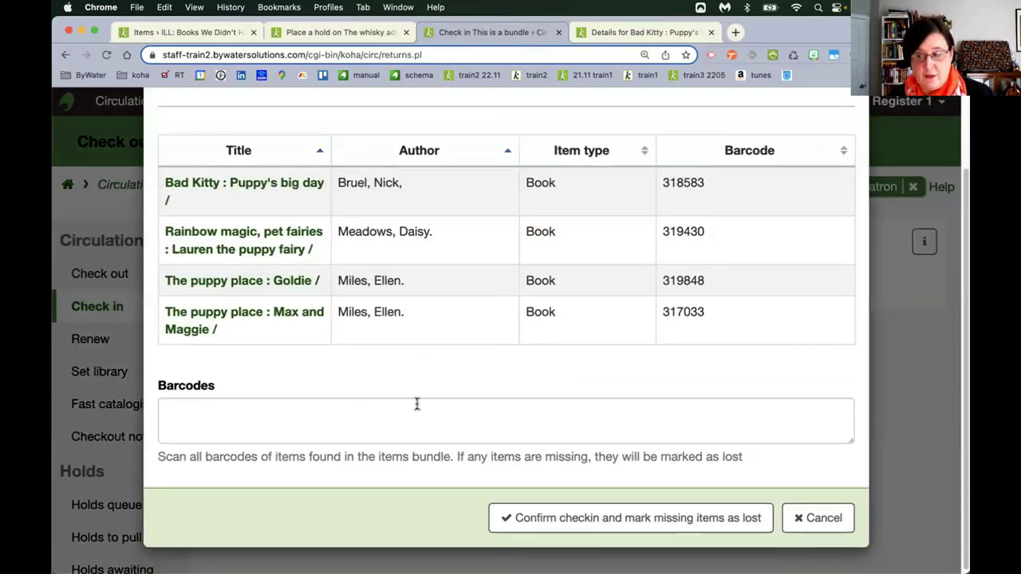
Copy barcodes 318583 and 319430 from the bundle's contents into the verification field.
{"action": "left_click", "coordinate": [236, 412]}
{"action": "left_click_drag", "start_coordinate": [714, 184], "coordinate": [659, 186]}
{"action": "key", "text": "super+c"}
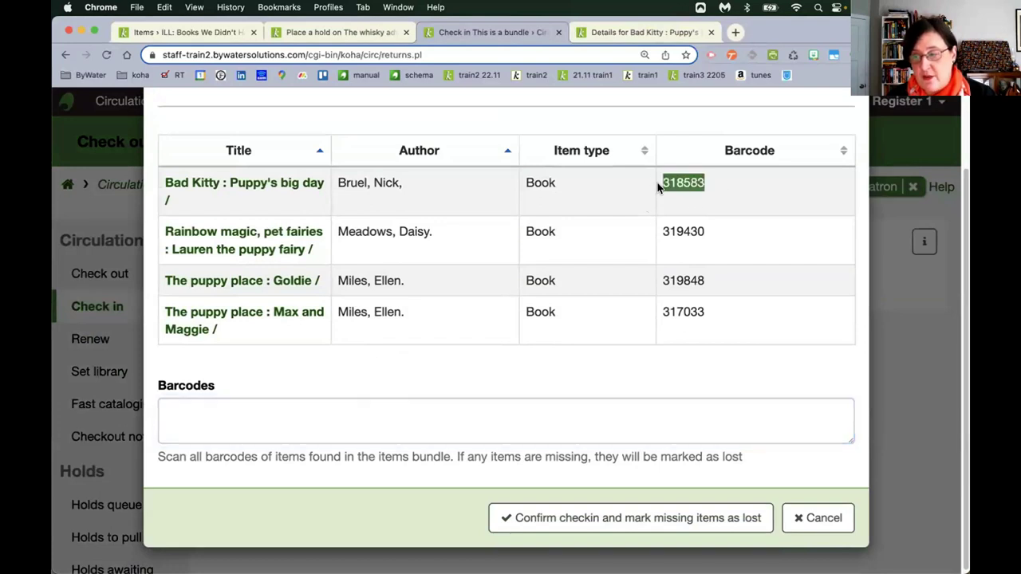
{"action": "left_click", "coordinate": [342, 405]}
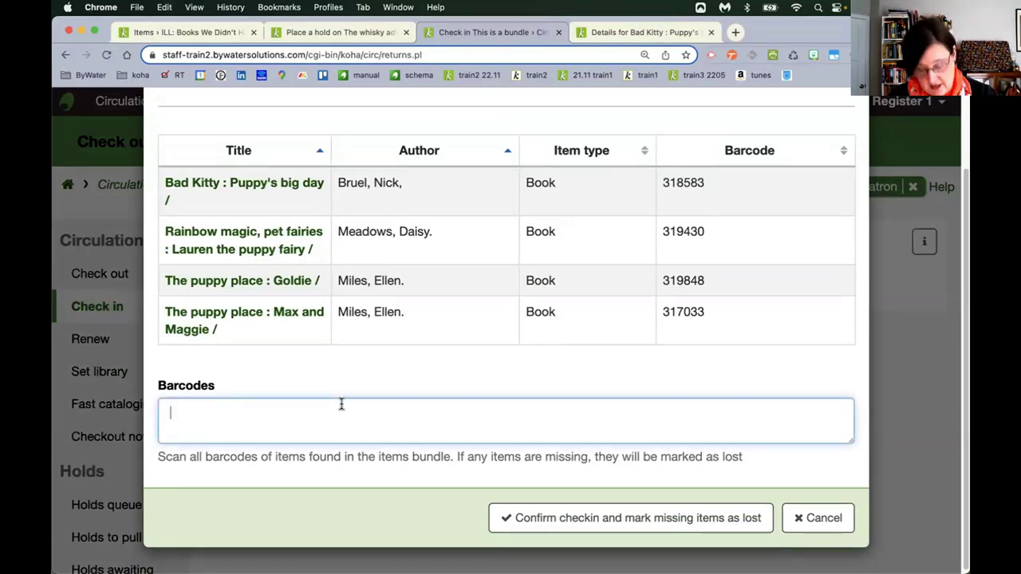
{"action": "key", "text": "super+v"}
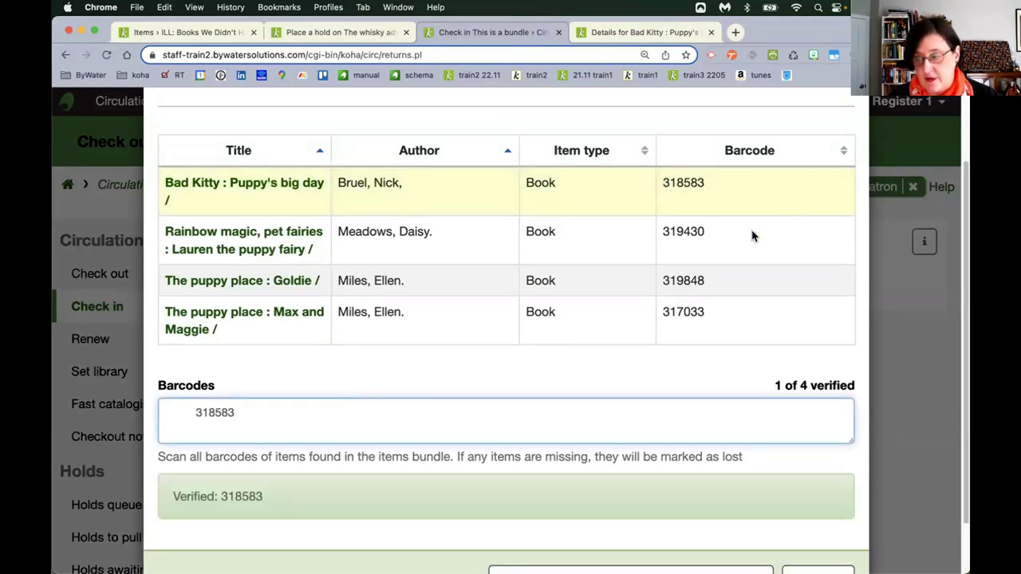
{"action": "left_click_drag", "start_coordinate": [724, 234], "coordinate": [646, 234]}
{"action": "key", "text": "super+c"}
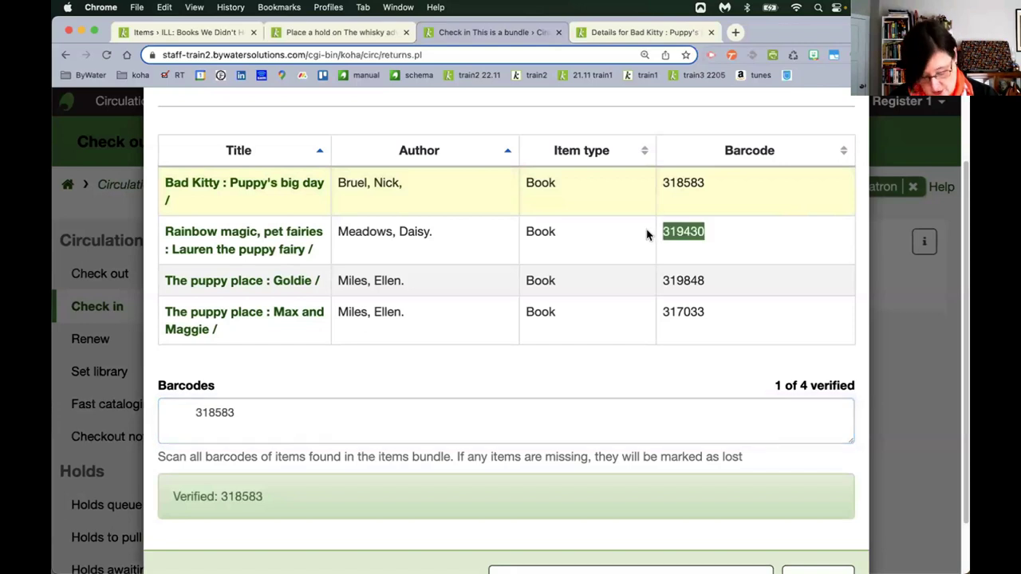
{"action": "left_click", "coordinate": [345, 449]}
{"action": "left_click", "coordinate": [310, 420]}
{"action": "key", "text": "super+v"}
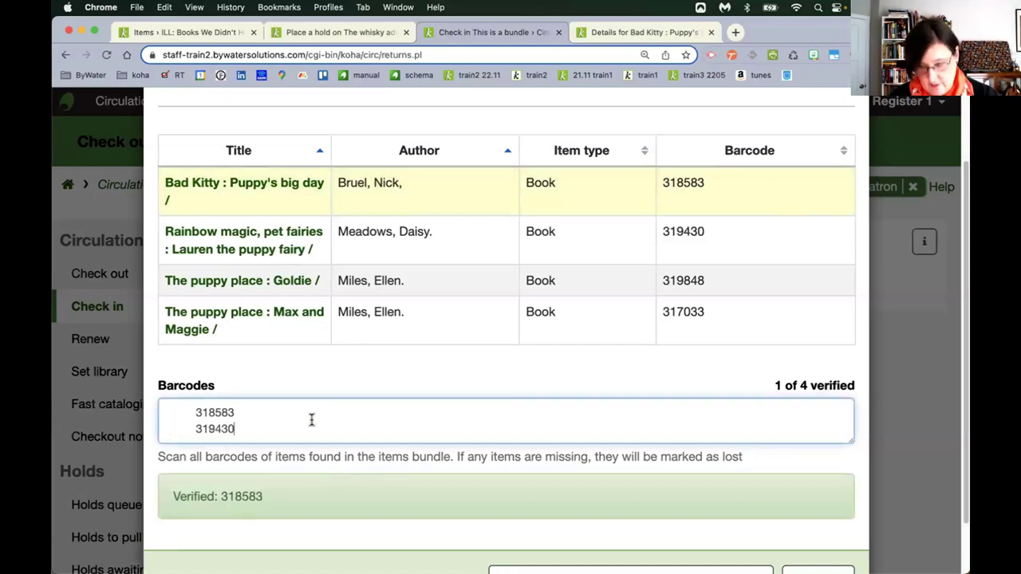
Add barcodes 319848 and 317033 to the verification field and confirm the bundle's check-in.
{"action": "left_click_drag", "start_coordinate": [708, 281], "coordinate": [660, 281]}
{"action": "key", "text": "super+c"}
{"action": "left_click", "coordinate": [277, 433]}
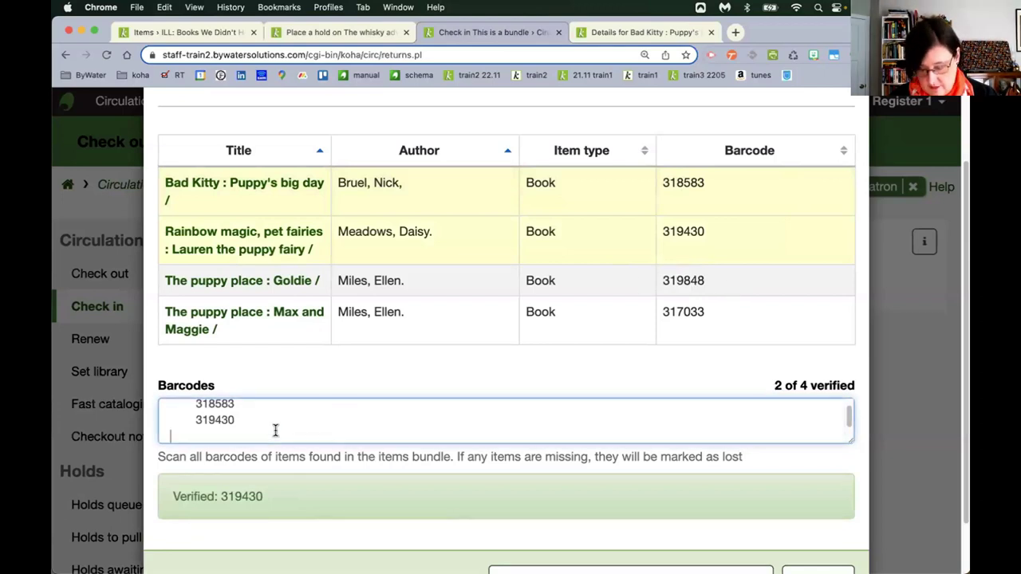
{"action": "key", "text": "super+v"}
{"action": "key", "text": "Return"}
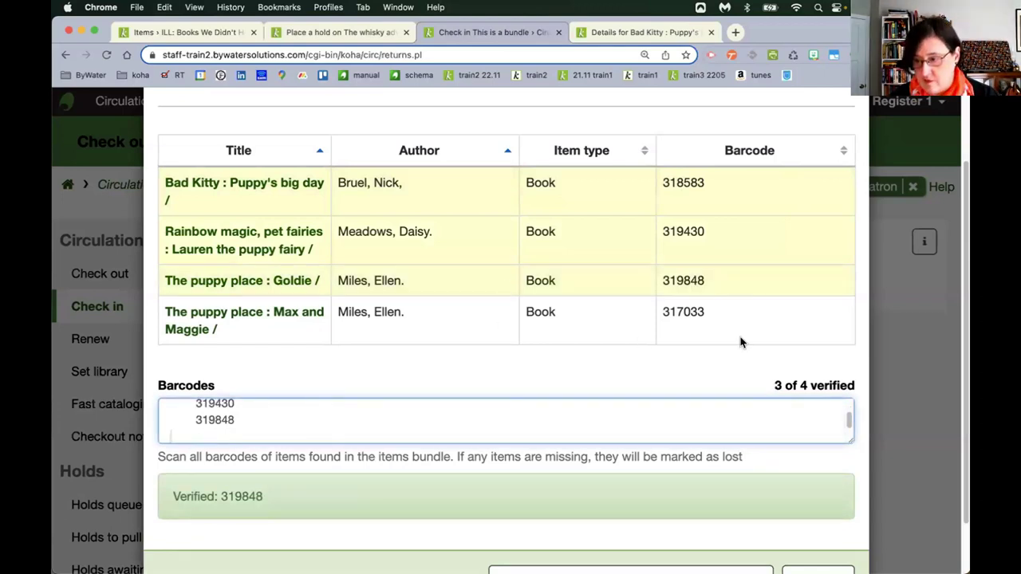
{"action": "double_click", "coordinate": [667, 311]}
{"action": "key", "text": "super+c"}
{"action": "left_click", "coordinate": [232, 438]}
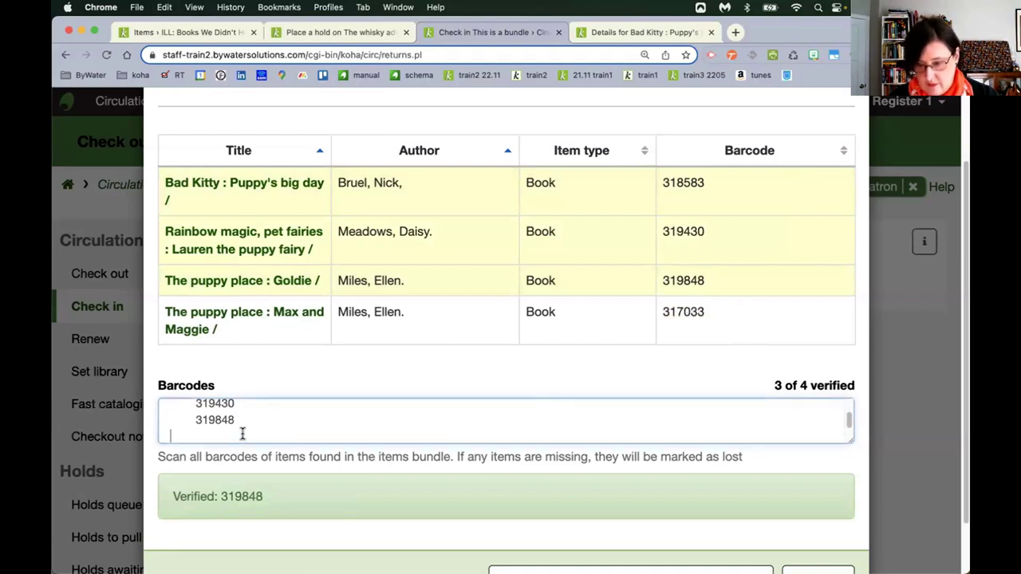
{"action": "key", "text": "super+v"}
{"action": "key", "text": "Return"}
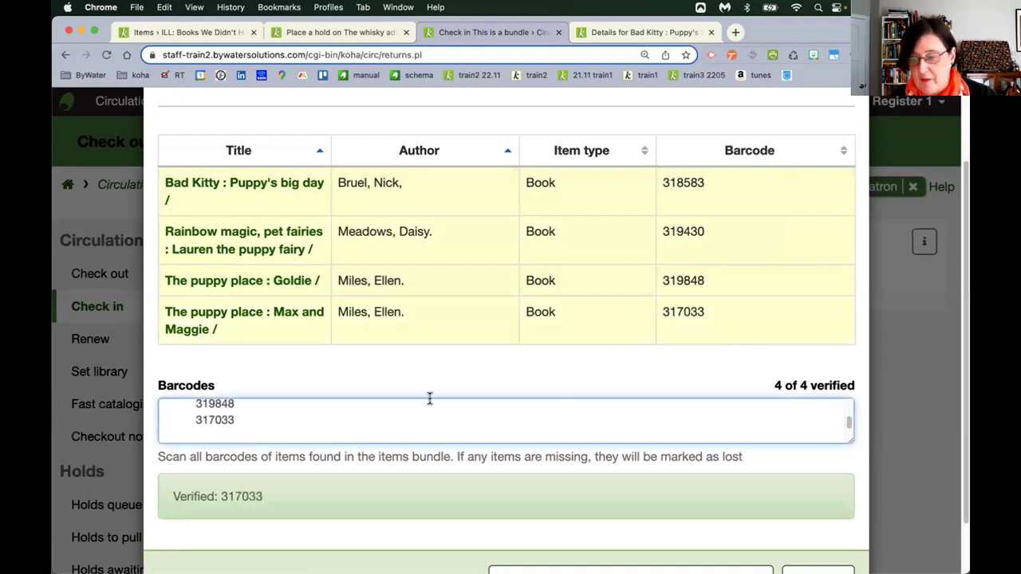
{"action": "scroll", "coordinate": [513, 438], "scroll_direction": "down", "scroll_amount": 2}
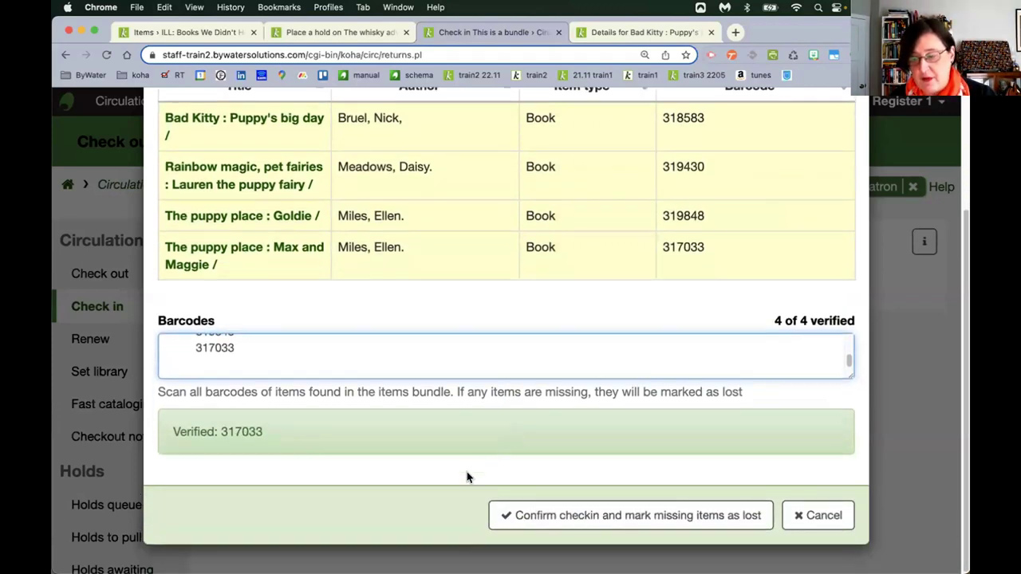
{"action": "left_click", "coordinate": [608, 517]}
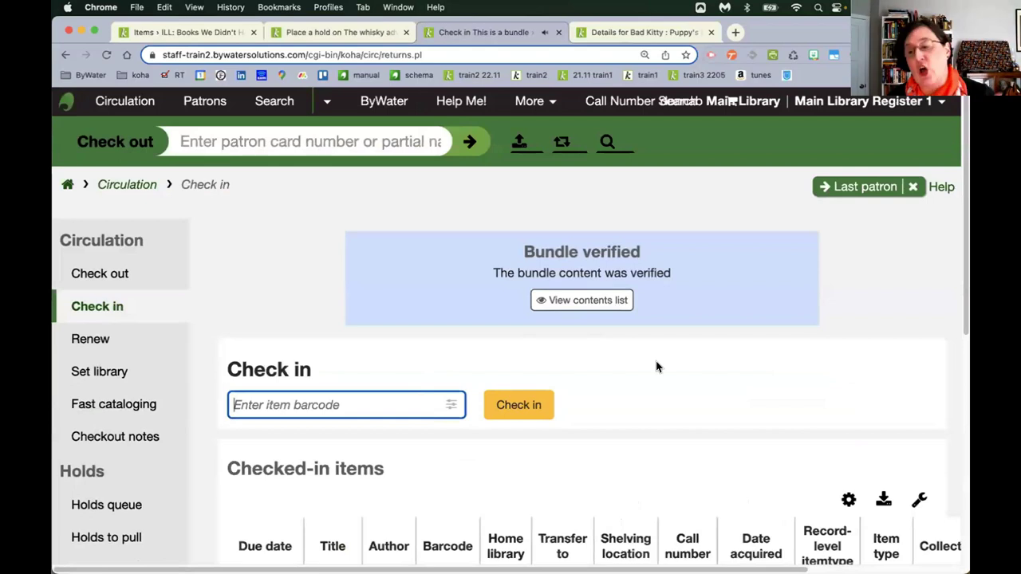
View the verified bundle's contents list, close it, and look over the checked-in items table.
{"action": "left_click", "coordinate": [574, 307]}
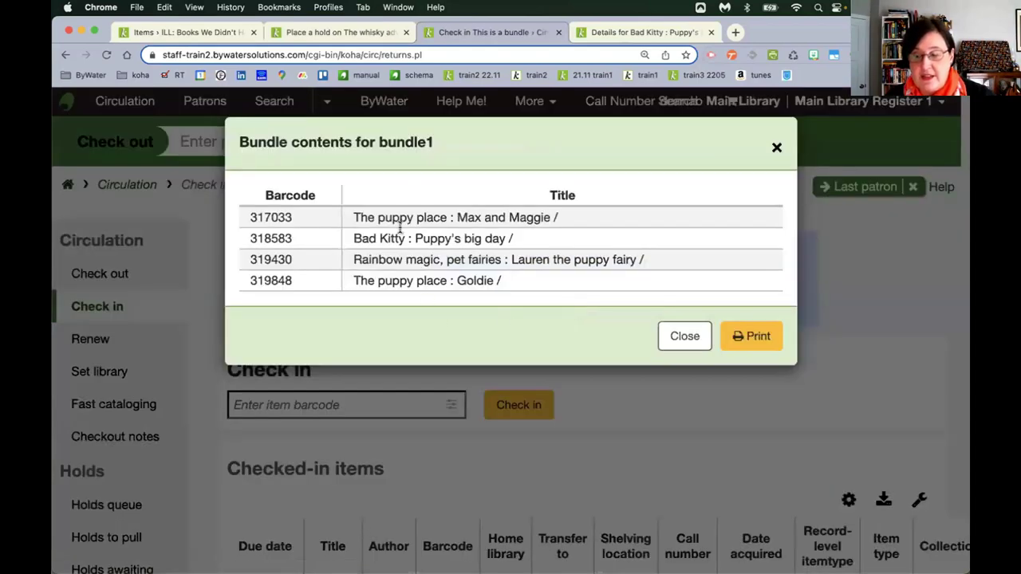
{"action": "left_click", "coordinate": [675, 338]}
{"action": "scroll", "coordinate": [539, 490], "scroll_direction": "down", "scroll_amount": 5}
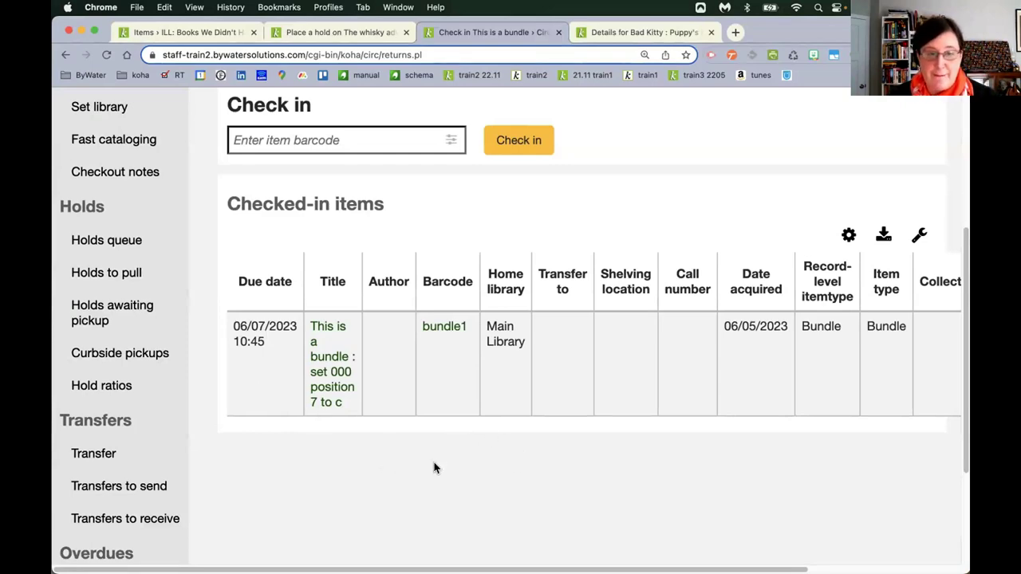
{"action": "scroll", "coordinate": [375, 454], "scroll_direction": "up", "scroll_amount": 5}
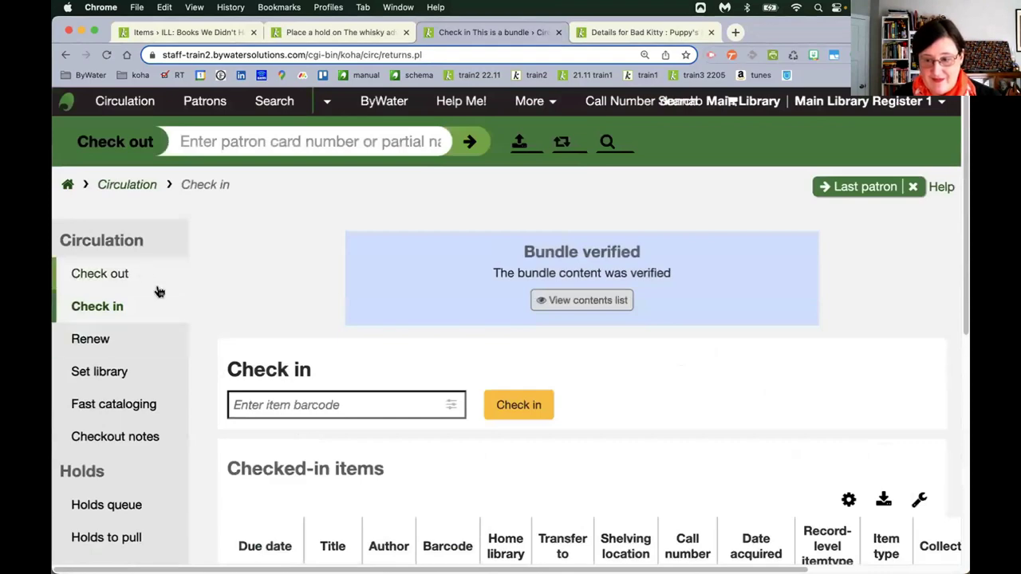
{"action": "scroll", "coordinate": [176, 414], "scroll_direction": "down", "scroll_amount": 3}
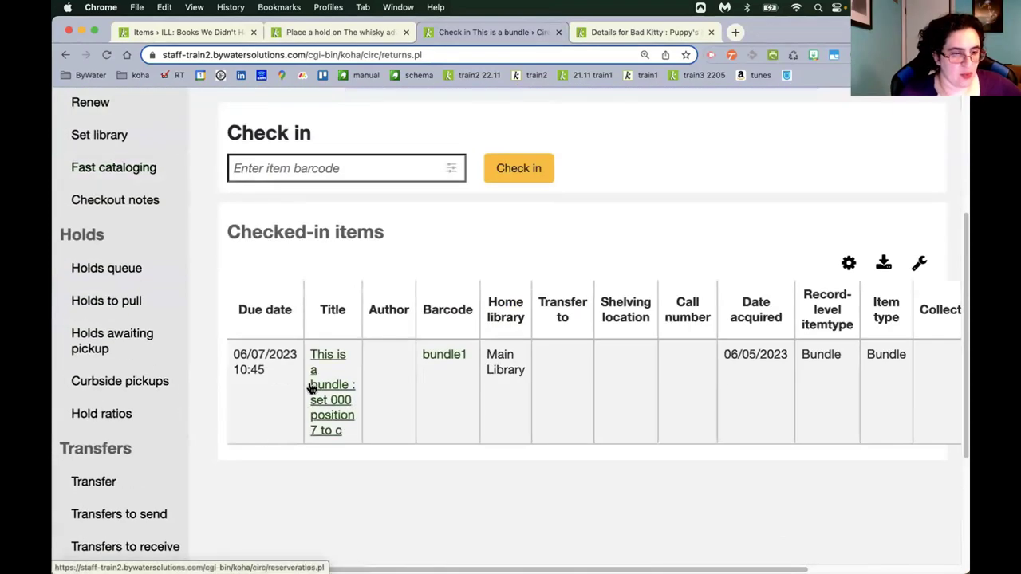
Open the bundle's catalog record from the checked-in items table.
{"action": "left_click", "coordinate": [311, 386]}
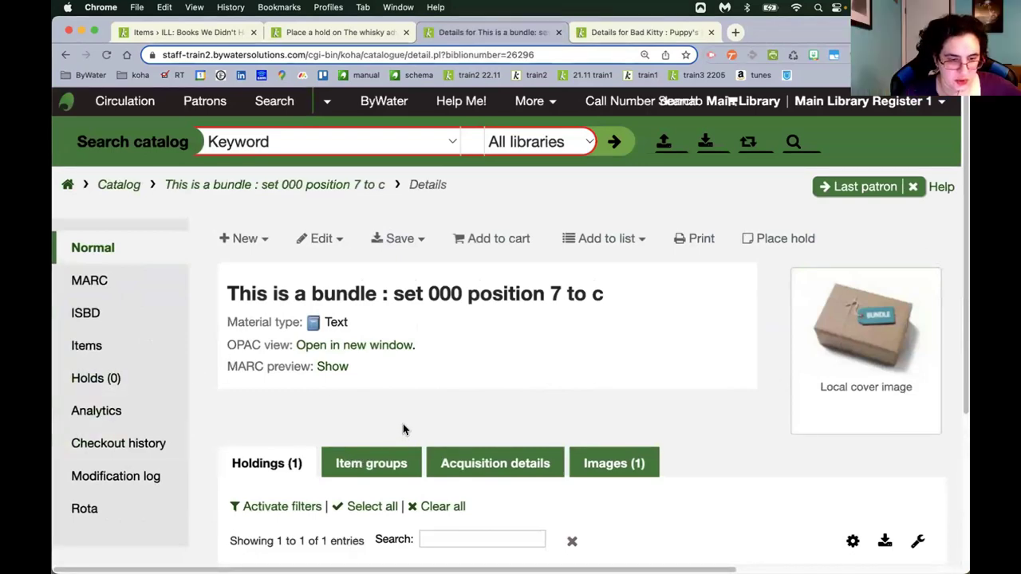
{"action": "scroll", "coordinate": [403, 429], "scroll_direction": "down", "scroll_amount": 2}
{"action": "scroll", "coordinate": [254, 440], "scroll_direction": "up", "scroll_amount": 2}
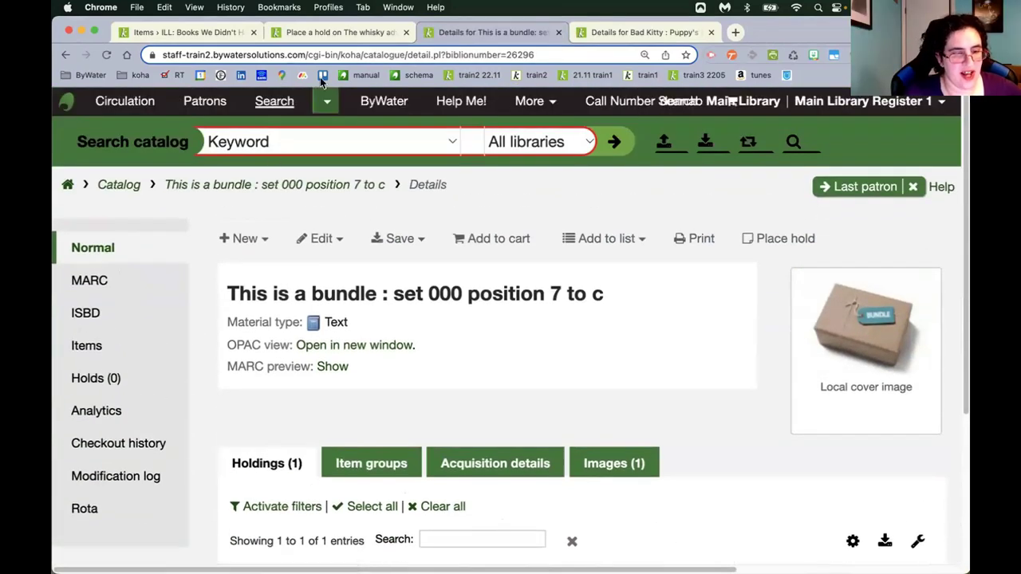
Switch to the hold page for The whisky advocate and look over its existing holds.
{"action": "left_click", "coordinate": [338, 31]}
{"action": "scroll", "coordinate": [241, 452], "scroll_direction": "down", "scroll_amount": 2}
{"action": "scroll", "coordinate": [227, 461], "scroll_direction": "down", "scroll_amount": 3}
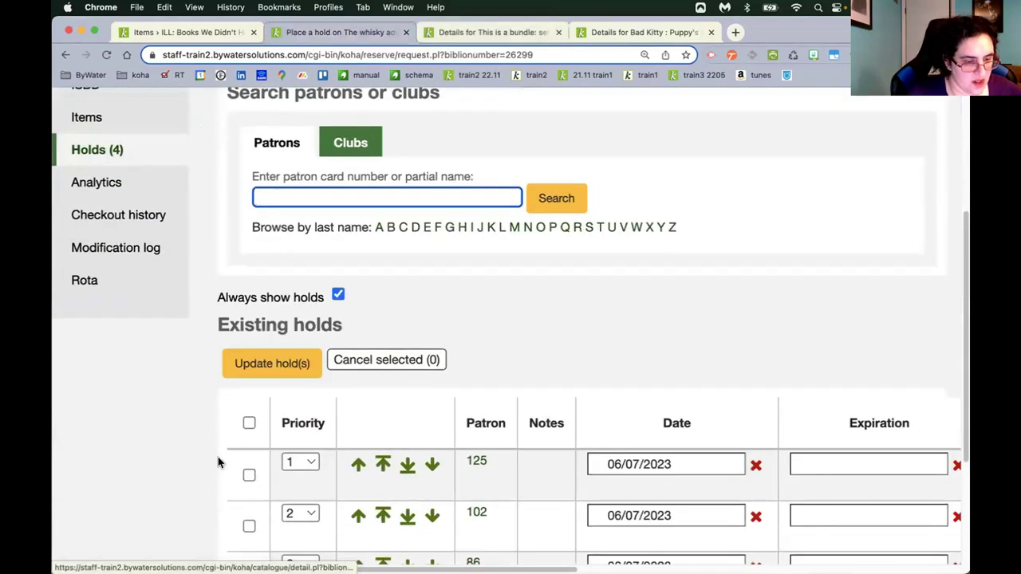
{"action": "scroll", "coordinate": [213, 464], "scroll_direction": "down", "scroll_amount": 2}
{"action": "scroll", "coordinate": [208, 459], "scroll_direction": "up", "scroll_amount": 6}
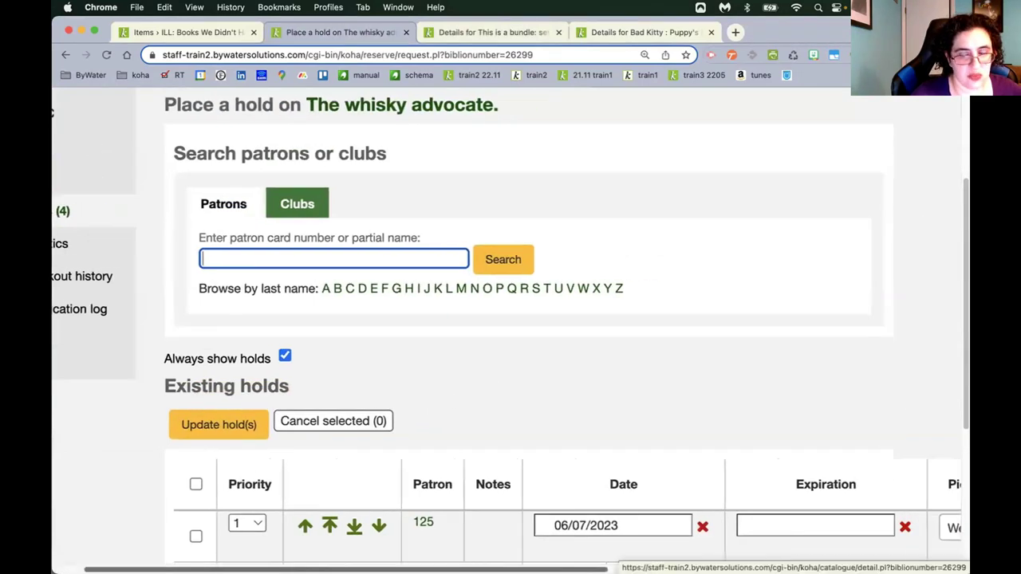
Examine the pickup library and details of each existing hold on The whisky advocate, including the item group hold.
{"action": "scroll", "coordinate": [506, 330], "scroll_direction": "right", "scroll_amount": 10}
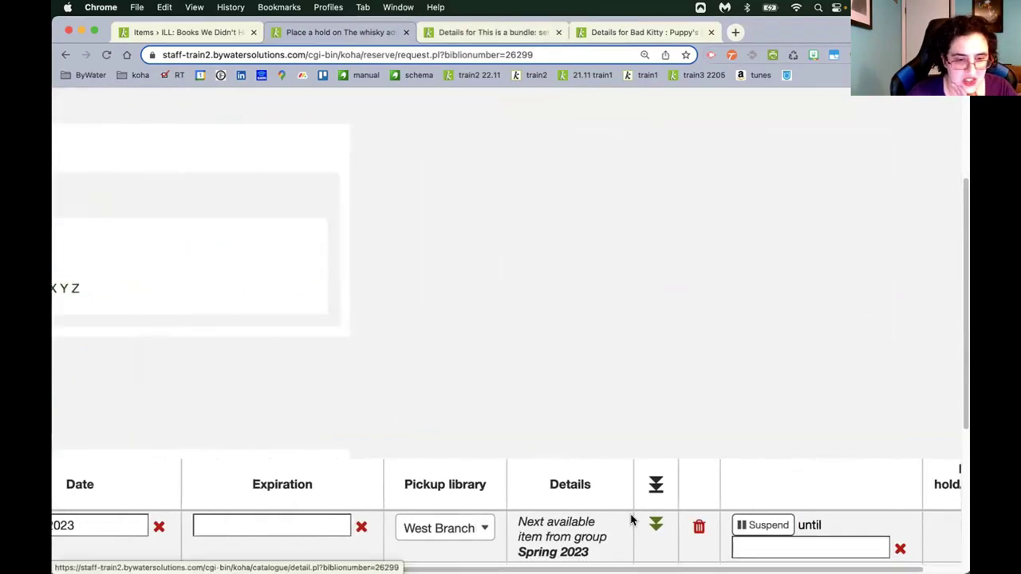
{"action": "scroll", "coordinate": [631, 519], "scroll_direction": "down", "scroll_amount": 3}
{"action": "scroll", "coordinate": [510, 330], "scroll_direction": "right", "scroll_amount": 5}
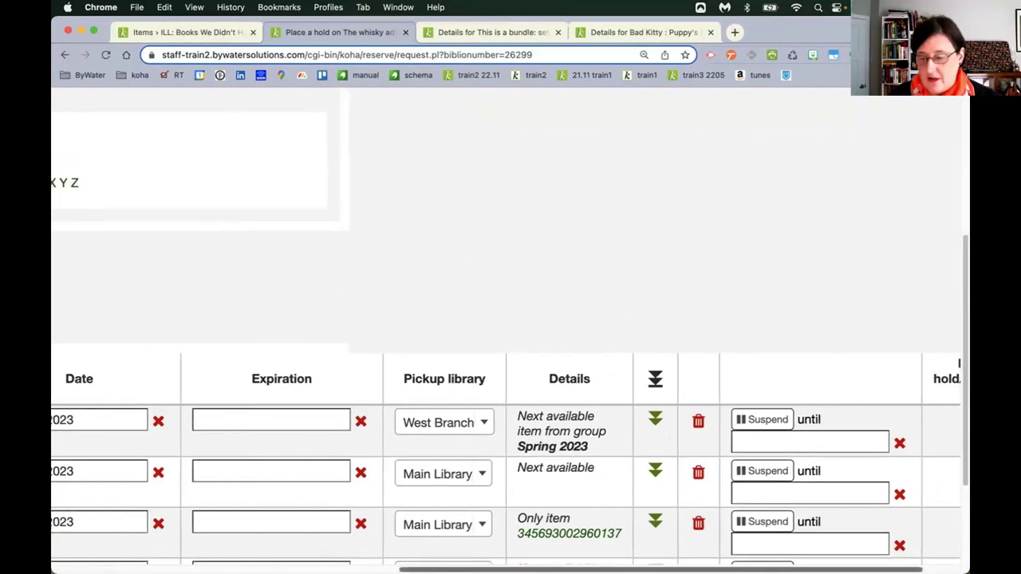
Open the Holds to pull list from the Circulation home page.
{"action": "scroll", "coordinate": [59, 539], "scroll_direction": "left", "scroll_amount": 10}
{"action": "scroll", "coordinate": [59, 540], "scroll_direction": "up", "scroll_amount": 3}
{"action": "scroll", "coordinate": [79, 462], "scroll_direction": "up", "scroll_amount": 2}
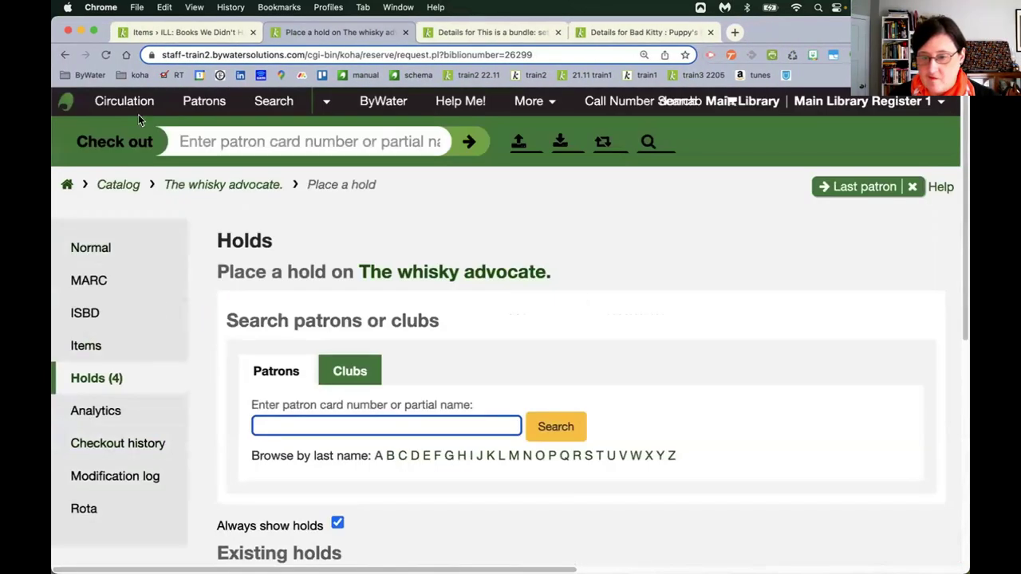
{"action": "left_click", "coordinate": [119, 100]}
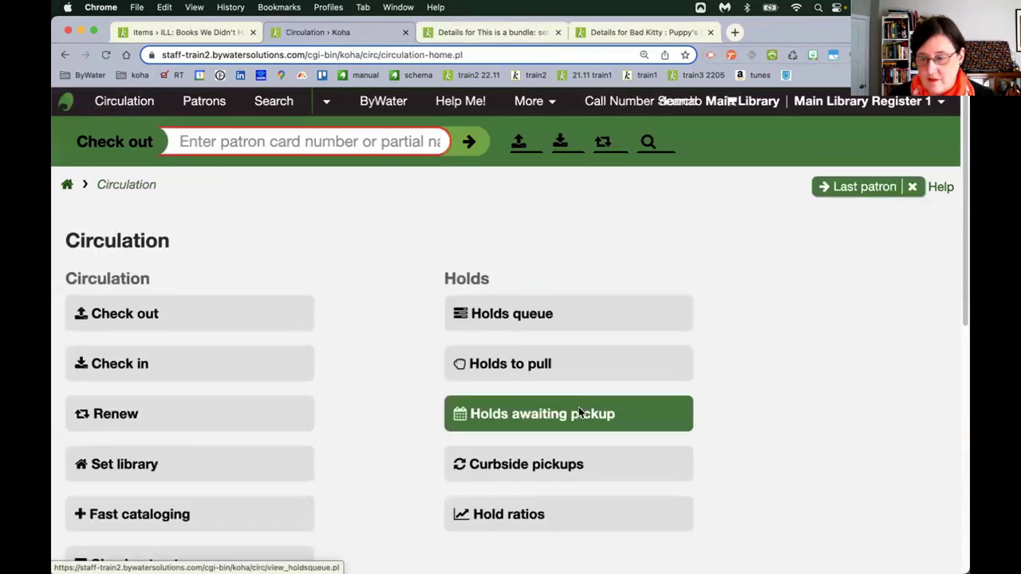
{"action": "left_click", "coordinate": [567, 364]}
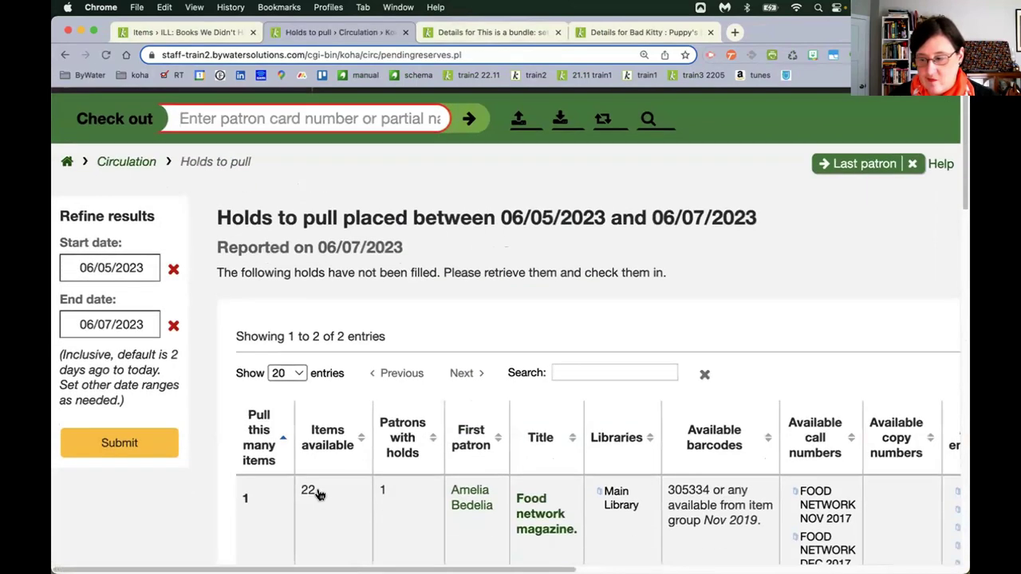
Examine the available barcodes and item groups for Food network magazine and The whisky advocate, and return to the home page.
{"action": "scroll", "coordinate": [319, 492], "scroll_direction": "down", "scroll_amount": 3}
{"action": "scroll", "coordinate": [358, 446], "scroll_direction": "down", "scroll_amount": 2}
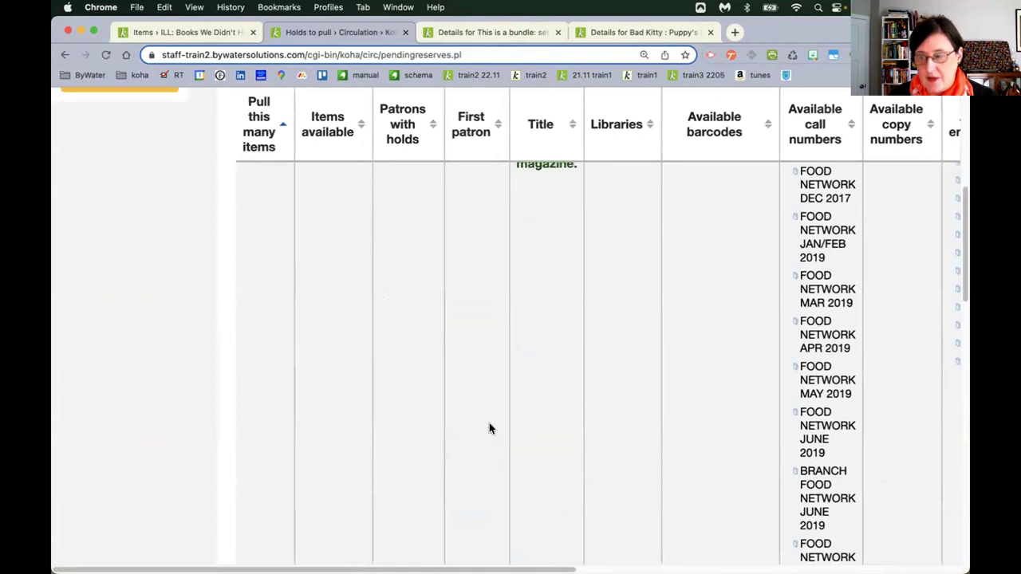
{"action": "scroll", "coordinate": [488, 426], "scroll_direction": "up", "scroll_amount": 3}
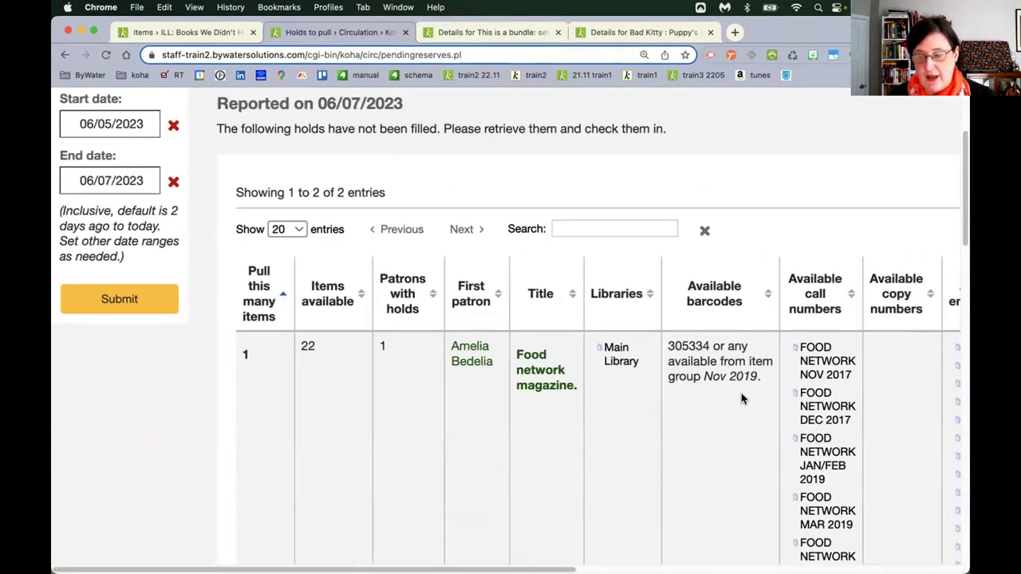
{"action": "scroll", "coordinate": [677, 440], "scroll_direction": "down", "scroll_amount": 15}
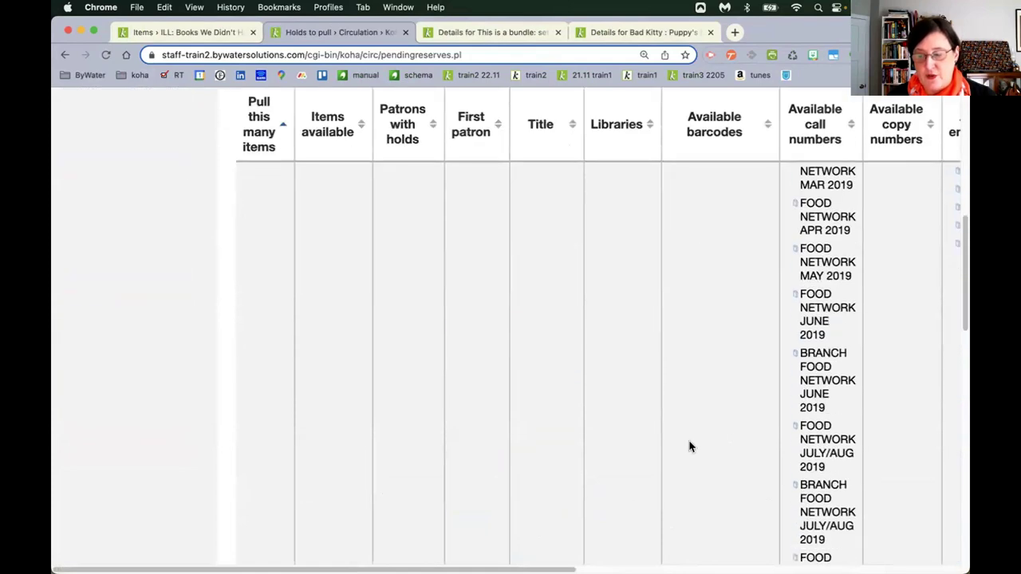
{"action": "scroll", "coordinate": [691, 446], "scroll_direction": "down", "scroll_amount": 5}
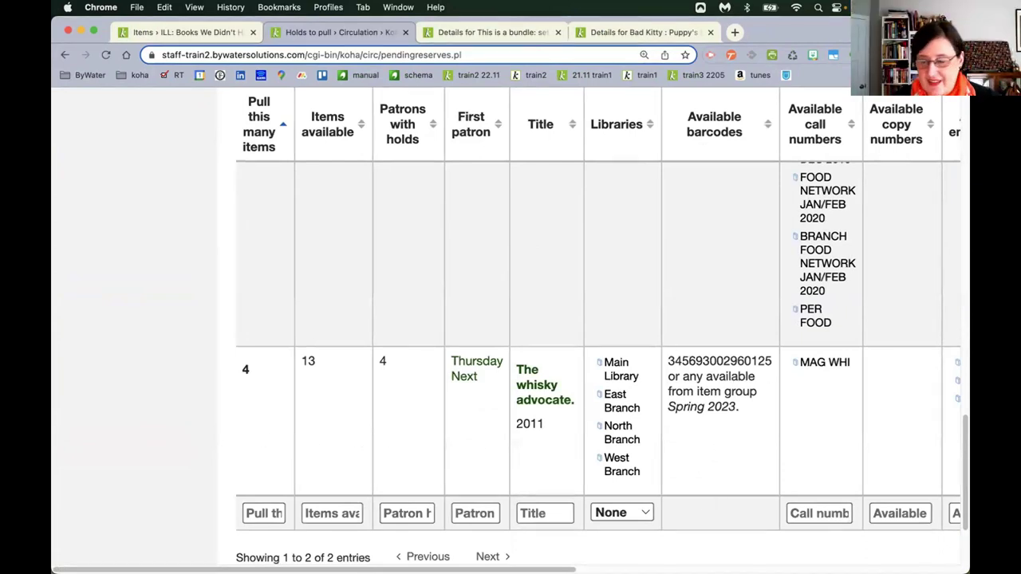
{"action": "scroll", "coordinate": [200, 417], "scroll_direction": "up", "scroll_amount": 15}
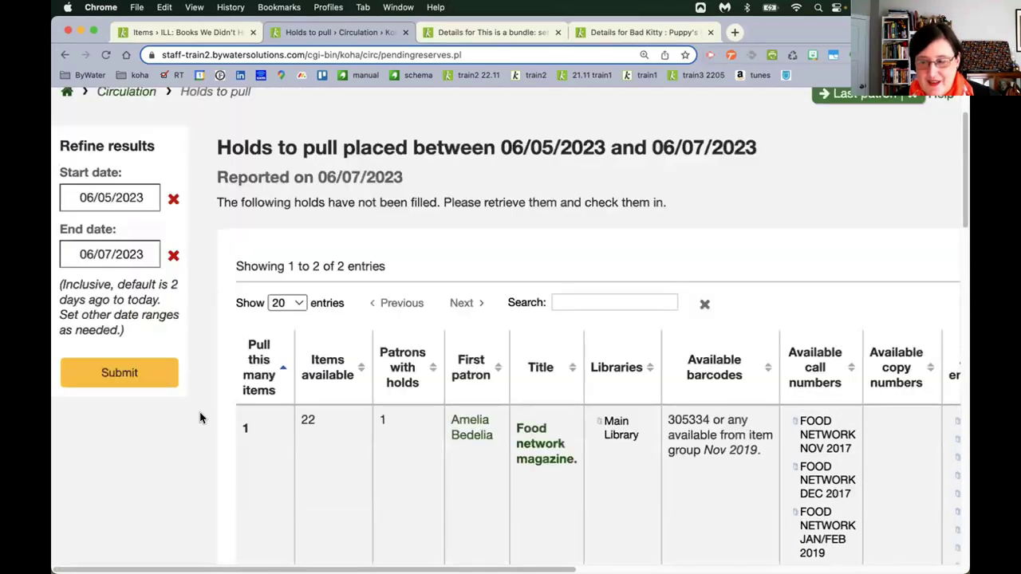
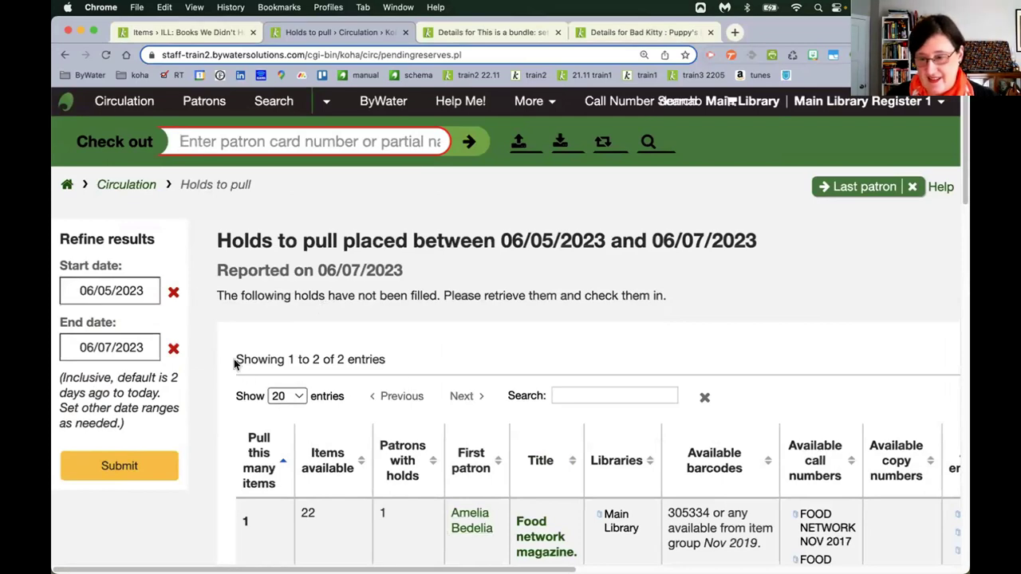
{"action": "left_click", "coordinate": [67, 182]}
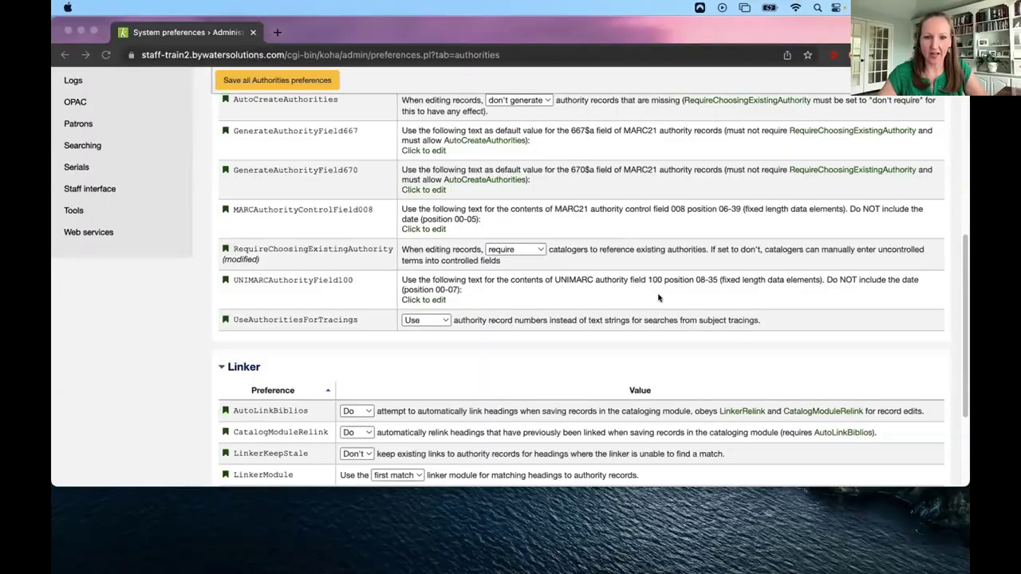
Leave the Authorities preferences for Acquisitions and search the vendors for sunshine.
{"action": "scroll", "coordinate": [179, 323], "scroll_direction": "up", "scroll_amount": 10}
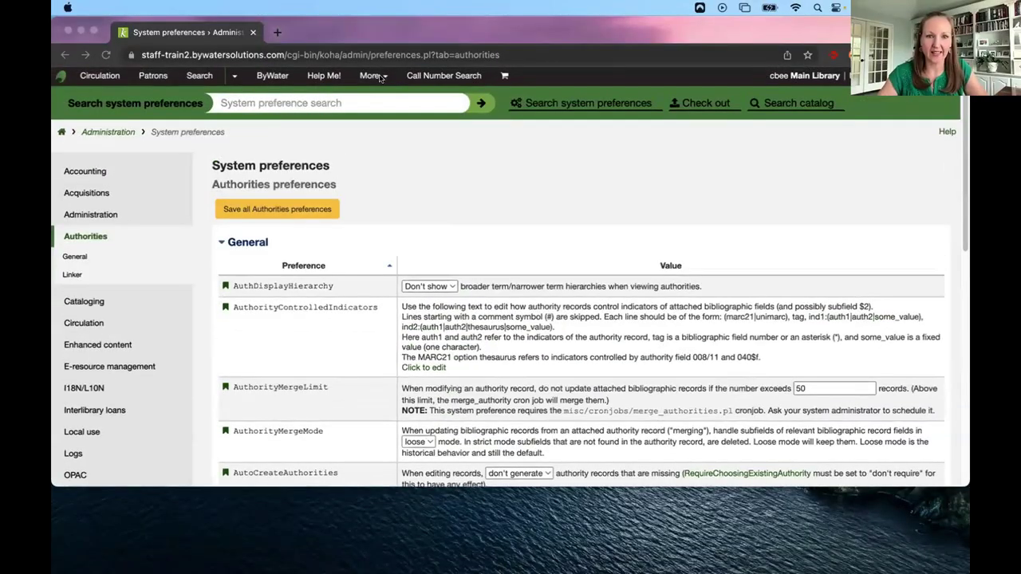
{"action": "left_click", "coordinate": [375, 75]}
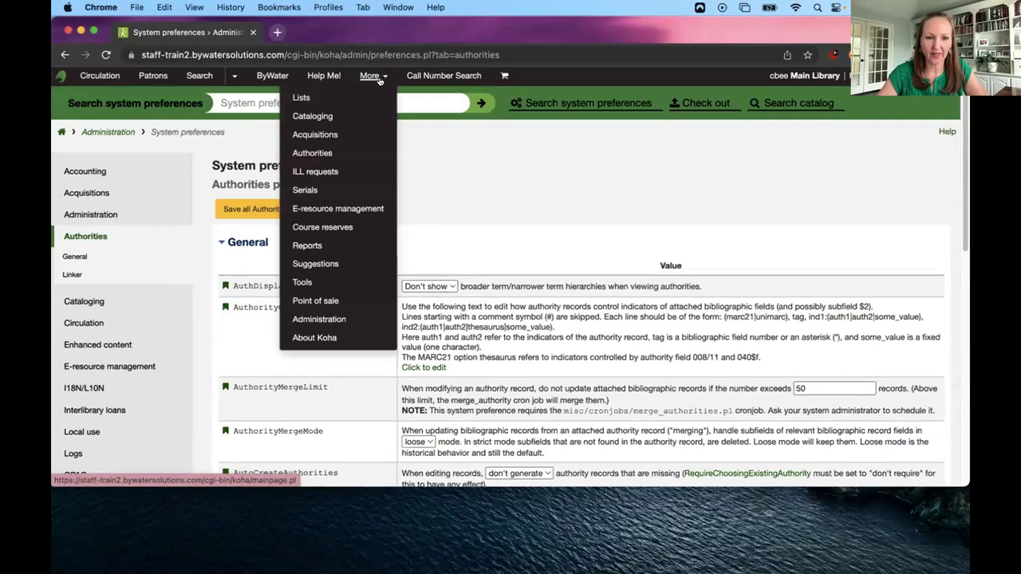
{"action": "left_click", "coordinate": [335, 138]}
{"action": "left_click", "coordinate": [554, 213]}
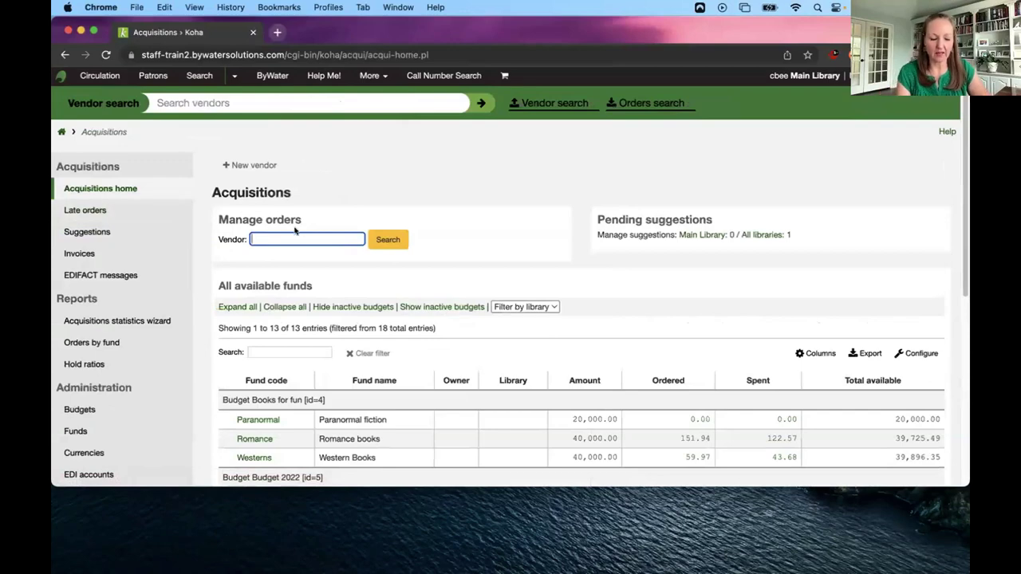
{"action": "type", "text": "sunshine"}
{"action": "key", "text": "Return"}
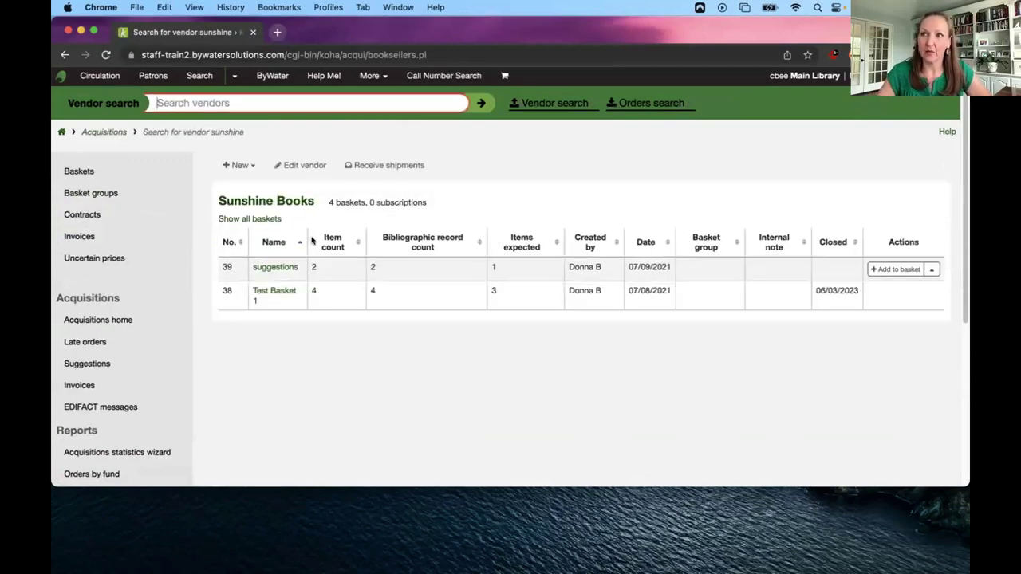
Open the Sunshine Books vendor for editing and examine the delivery time in its ordering information.
{"action": "left_click", "coordinate": [305, 164]}
{"action": "scroll", "coordinate": [614, 350], "scroll_direction": "down", "scroll_amount": 10}
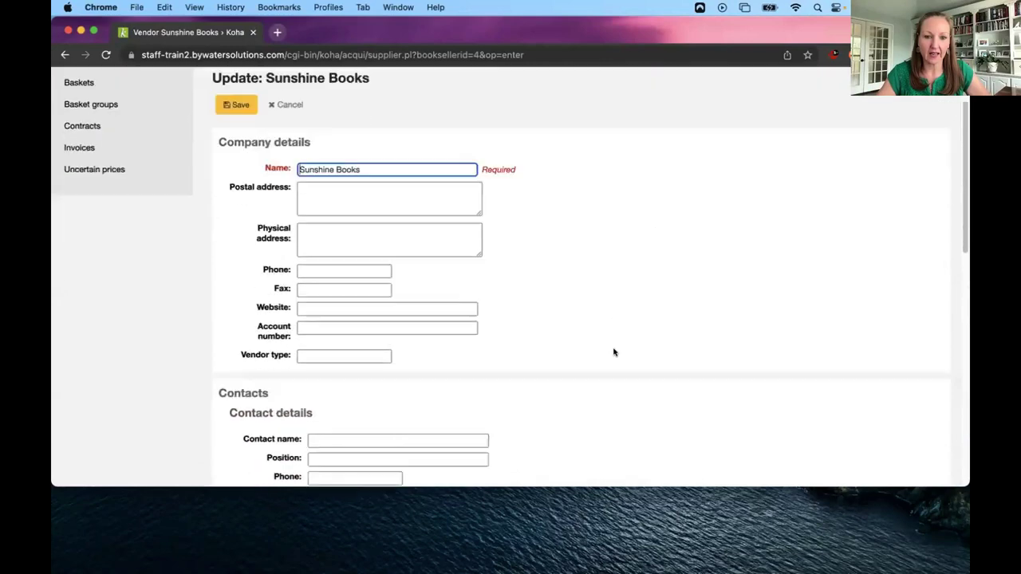
{"action": "scroll", "coordinate": [614, 351], "scroll_direction": "down", "scroll_amount": 3}
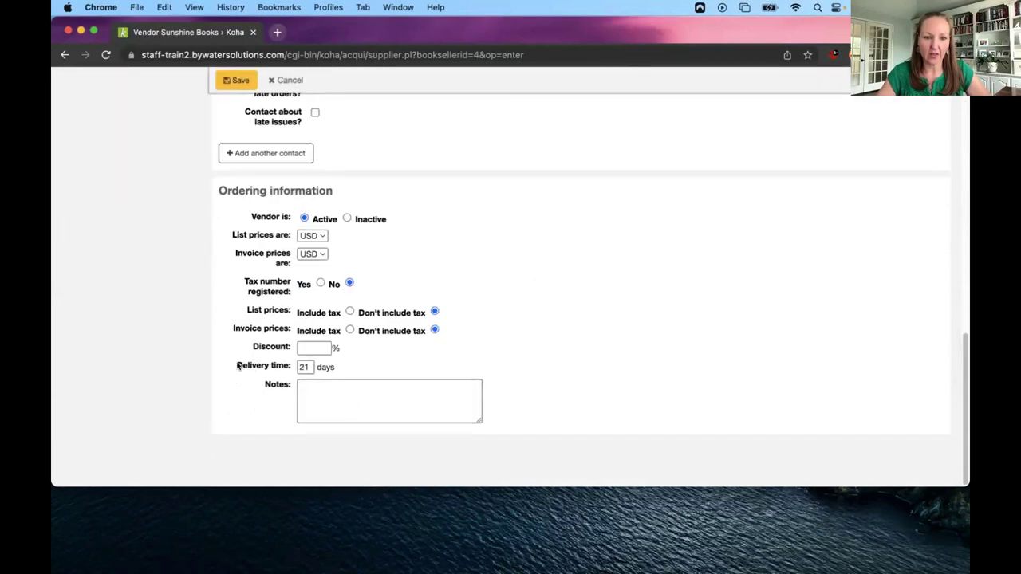
{"action": "mouse_move", "coordinate": [233, 365]}
{"action": "left_mouse_down"}
{"action": "mouse_move", "coordinate": [340, 367]}
{"action": "mouse_move", "coordinate": [231, 365]}
{"action": "left_mouse_up"}
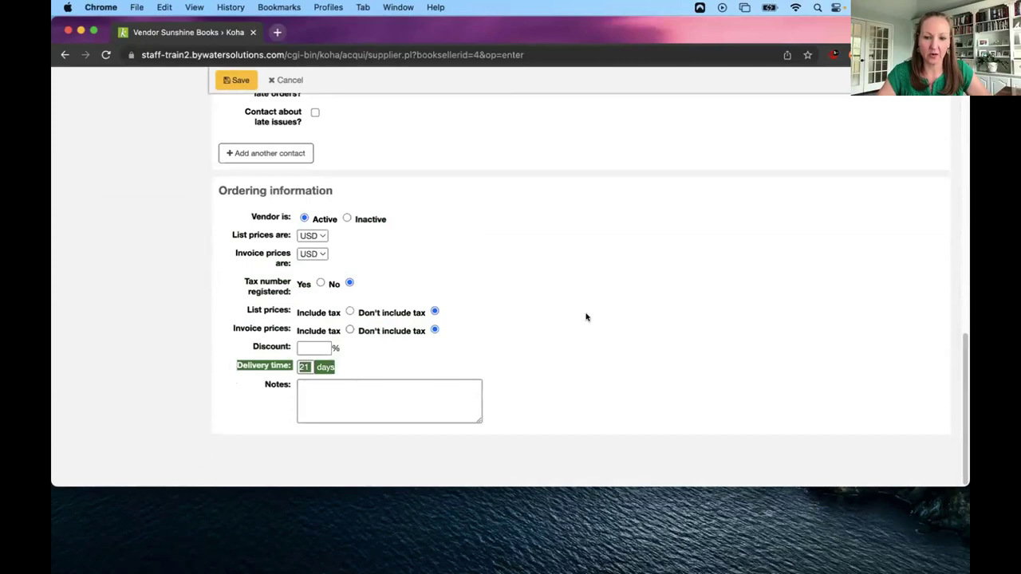
{"action": "scroll", "coordinate": [586, 317], "scroll_direction": "up", "scroll_amount": 15}
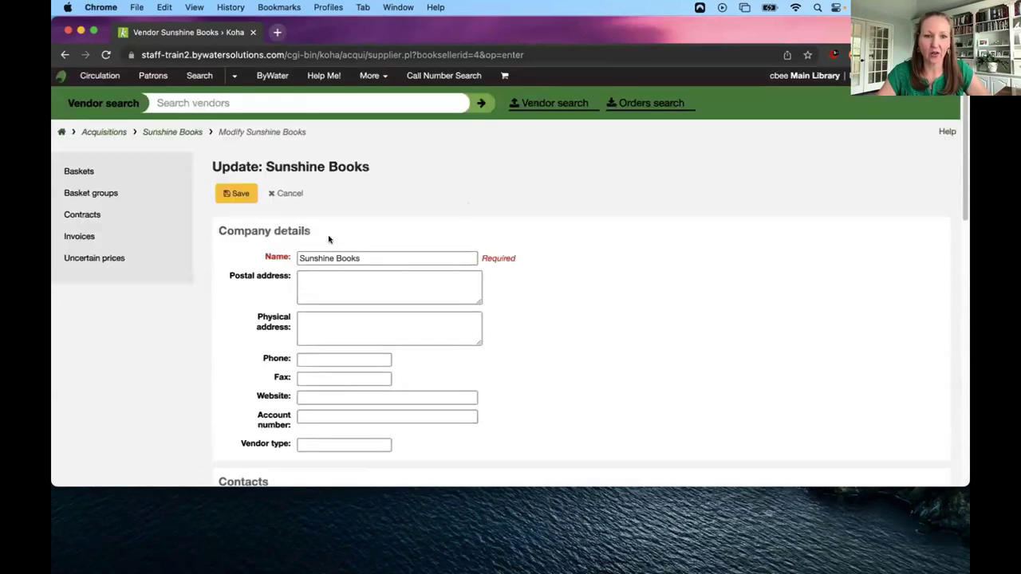
Open the suggestions basket from the Sunshine Books basket list and examine the estimated delivery dates of its orders.
{"action": "left_click", "coordinate": [84, 171]}
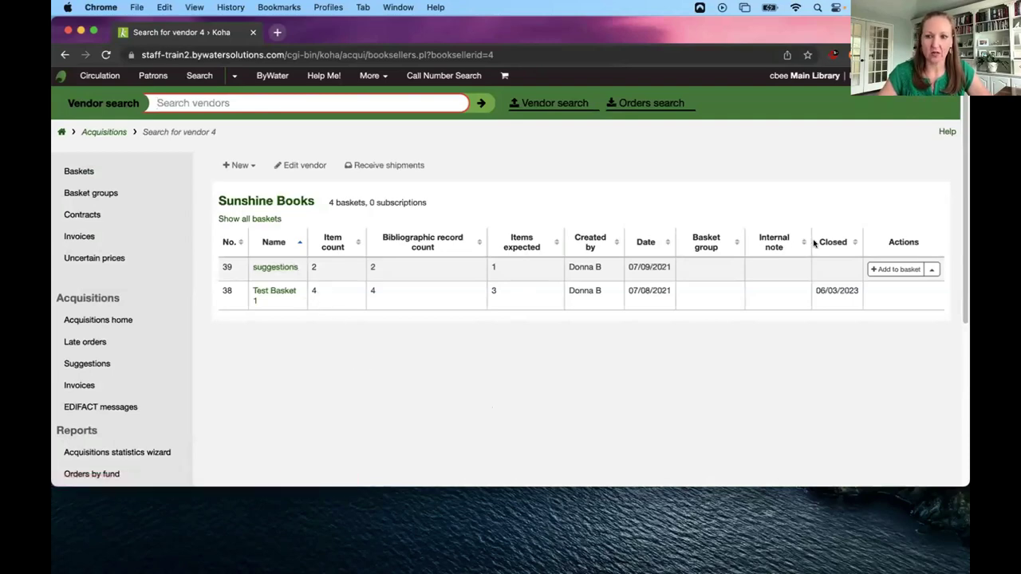
{"action": "left_click", "coordinate": [278, 270]}
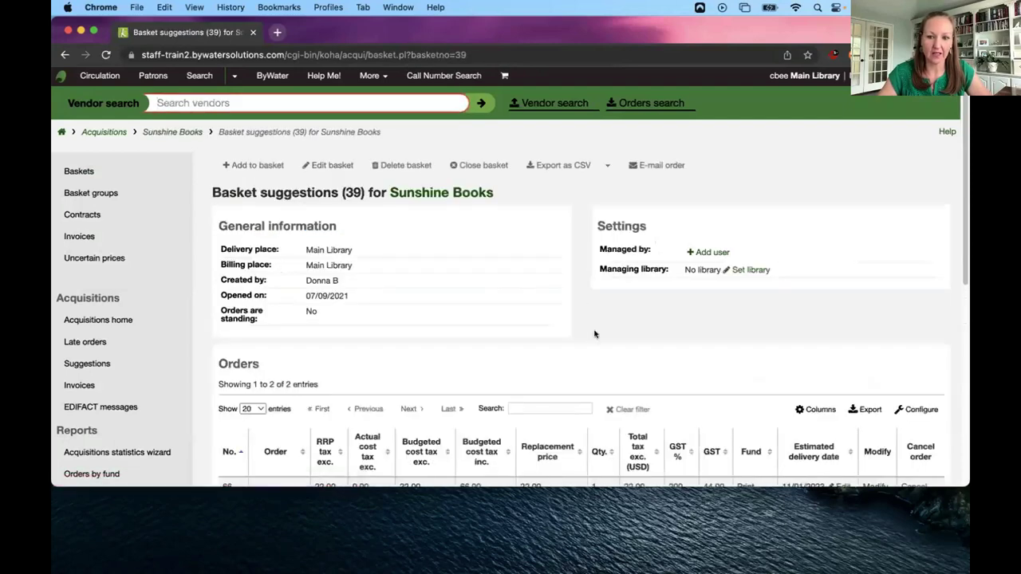
{"action": "scroll", "coordinate": [591, 334], "scroll_direction": "down", "scroll_amount": 3}
{"action": "scroll", "coordinate": [591, 334], "scroll_direction": "down", "scroll_amount": 2}
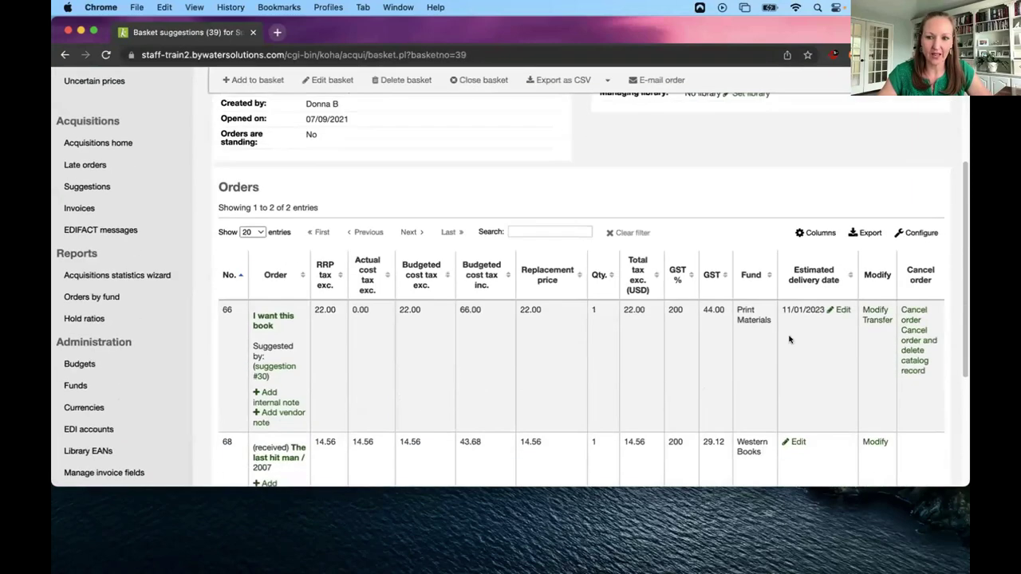
Save 11/01/2023 as the estimated delivery date of the order I want this book and look over the basket's orders.
{"action": "left_click", "coordinate": [842, 310]}
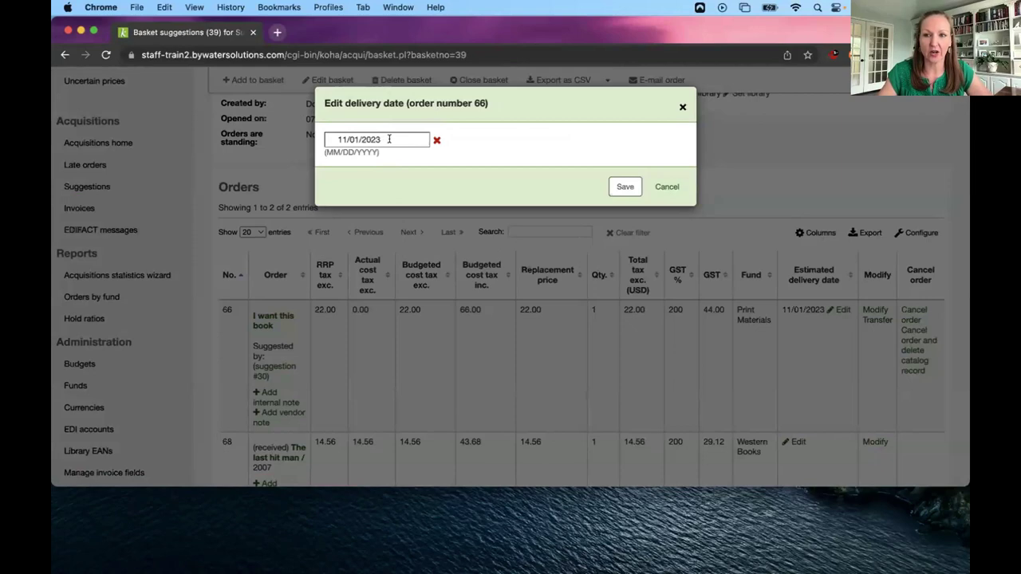
{"action": "left_click", "coordinate": [623, 188]}
{"action": "scroll", "coordinate": [768, 314], "scroll_direction": "down", "scroll_amount": 5}
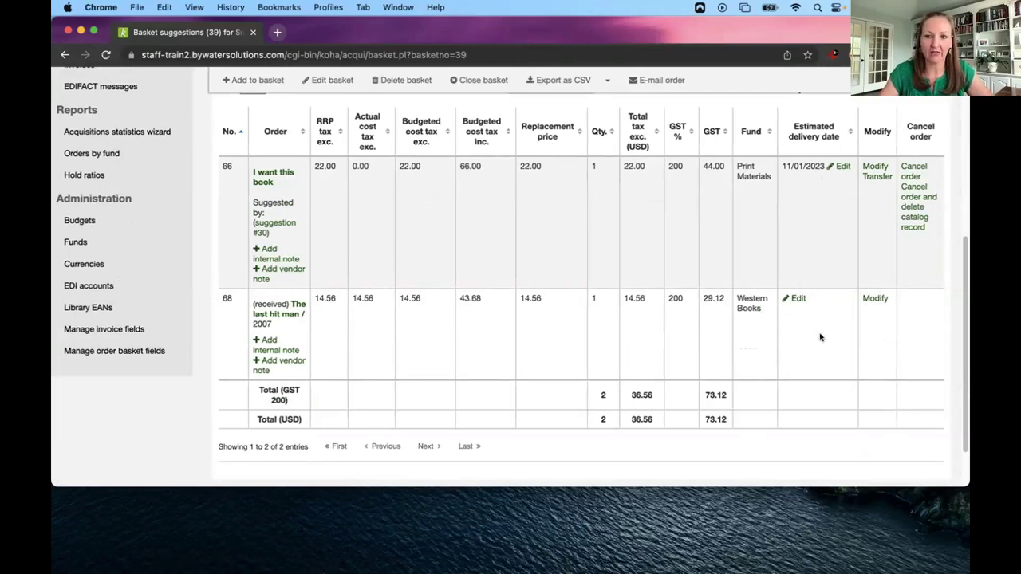
{"action": "scroll", "coordinate": [818, 334], "scroll_direction": "up", "scroll_amount": 5}
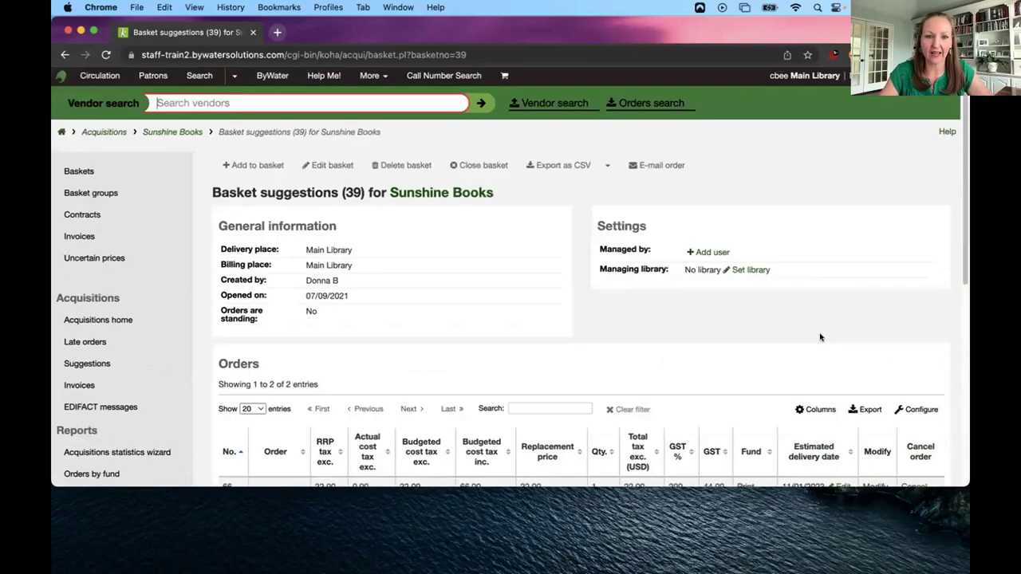
Open Test Basket 1 of Sunshine Books and view the delivery date dialog for BIH BLAHVKHUHERH, cancelling it without entering a date.
{"action": "left_click", "coordinate": [97, 174]}
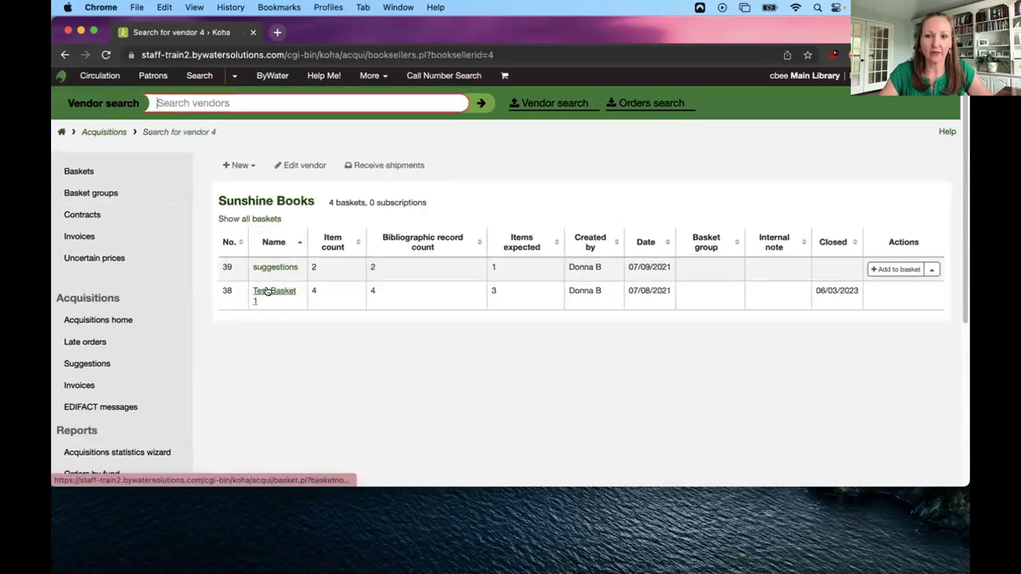
{"action": "left_click", "coordinate": [267, 291]}
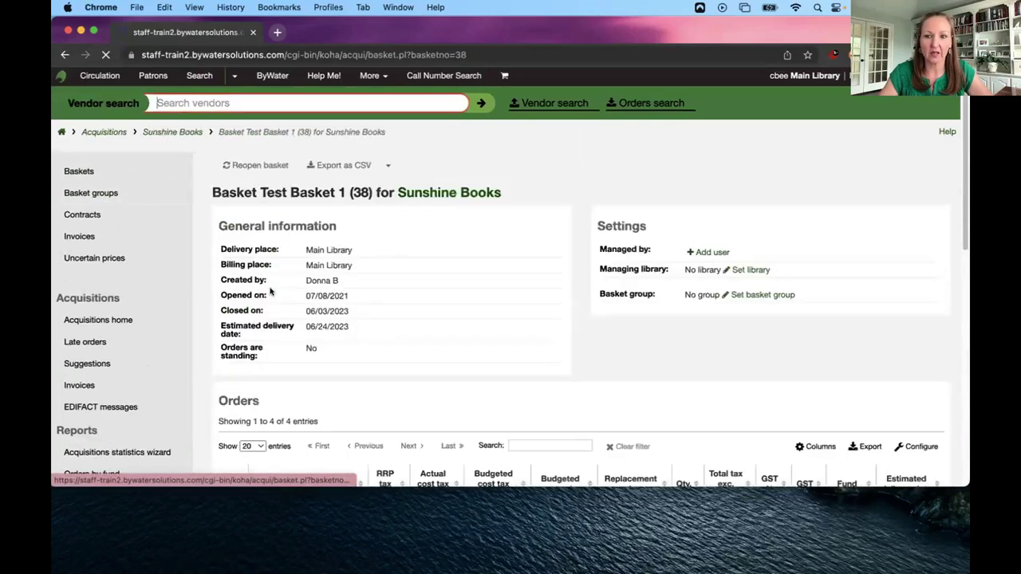
{"action": "scroll", "coordinate": [631, 326], "scroll_direction": "down", "scroll_amount": 5}
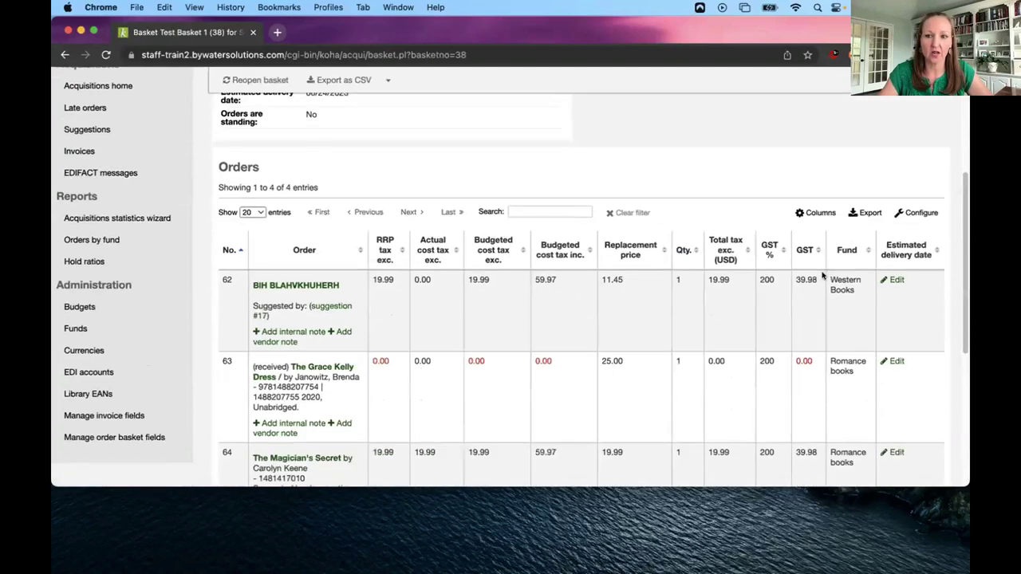
{"action": "left_click", "coordinate": [897, 282]}
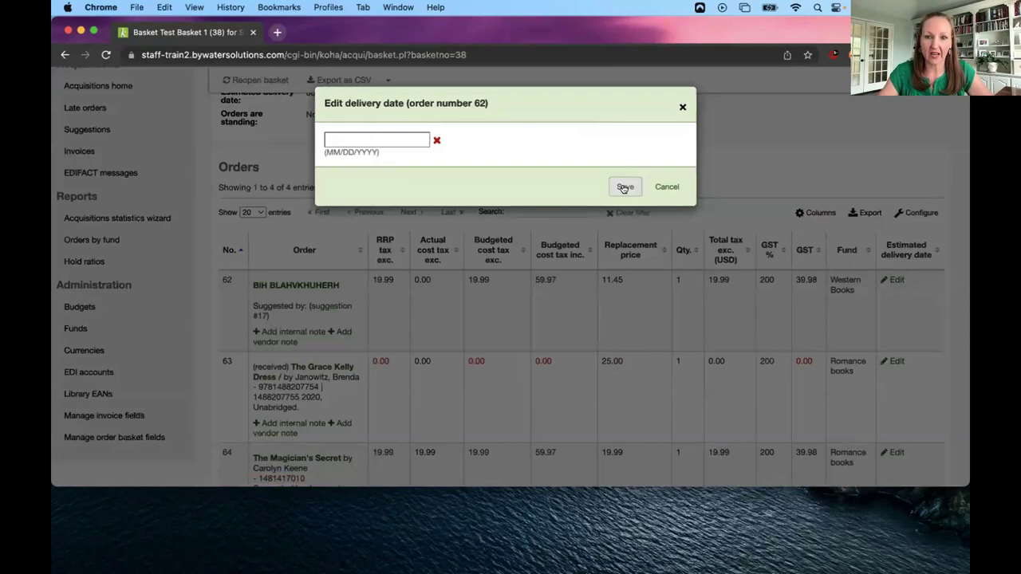
{"action": "left_click", "coordinate": [667, 185]}
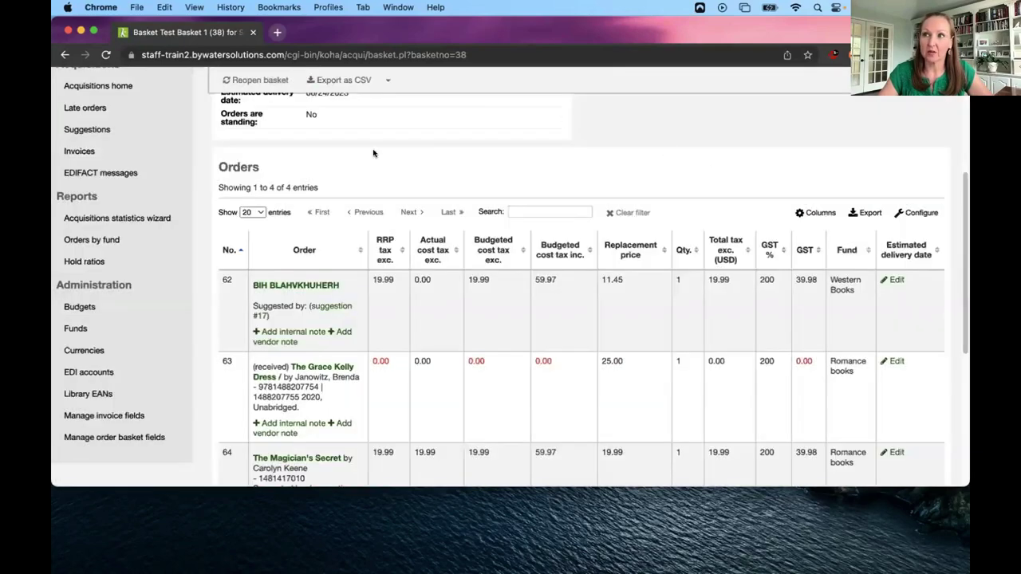
Open the late orders and set the estimated delivery date of the Philly Phun order in basket merge2 to 04/01/2024.
{"action": "scroll", "coordinate": [283, 231], "scroll_direction": "up", "scroll_amount": 4}
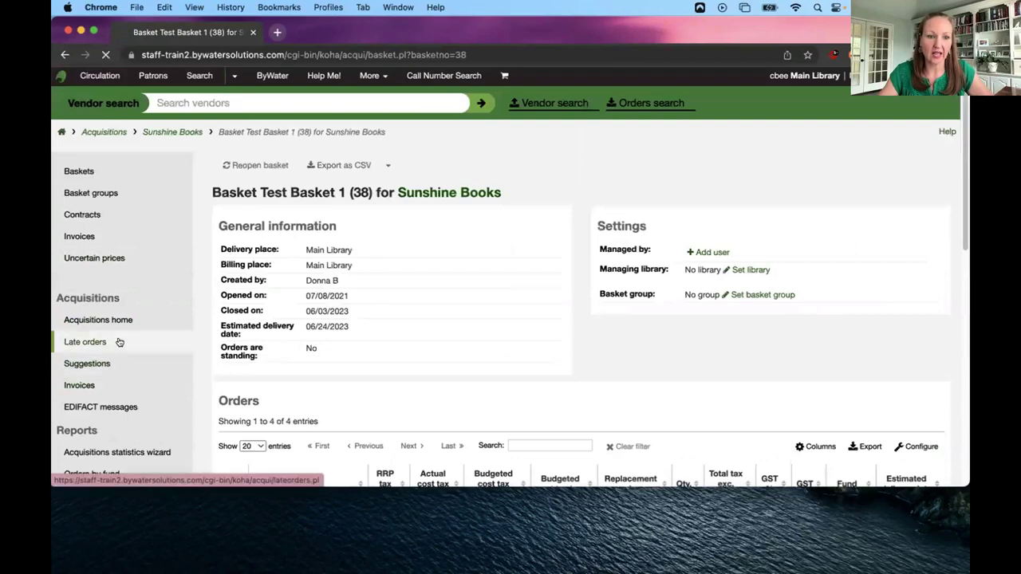
{"action": "left_click", "coordinate": [118, 341]}
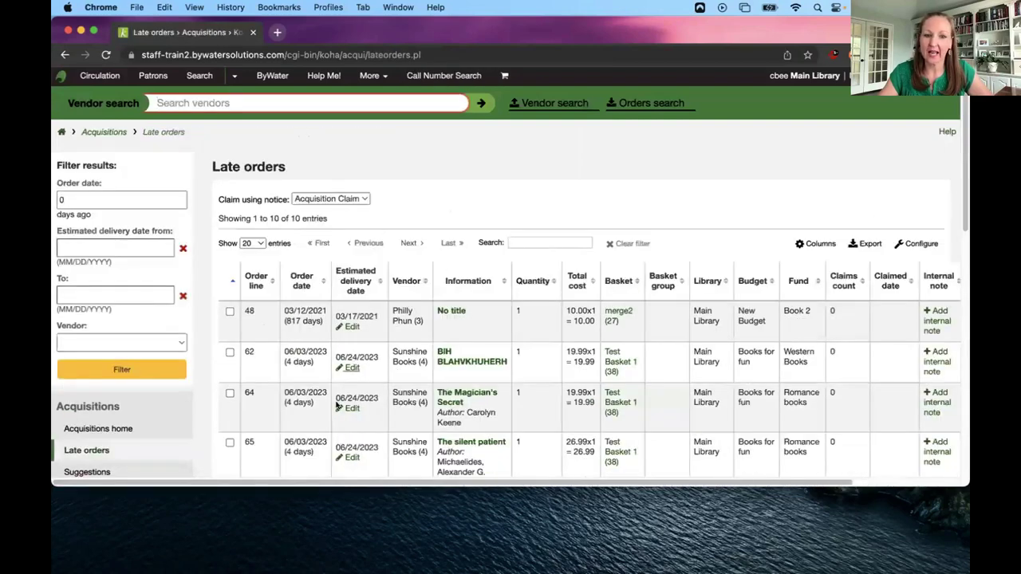
{"action": "left_click", "coordinate": [350, 326]}
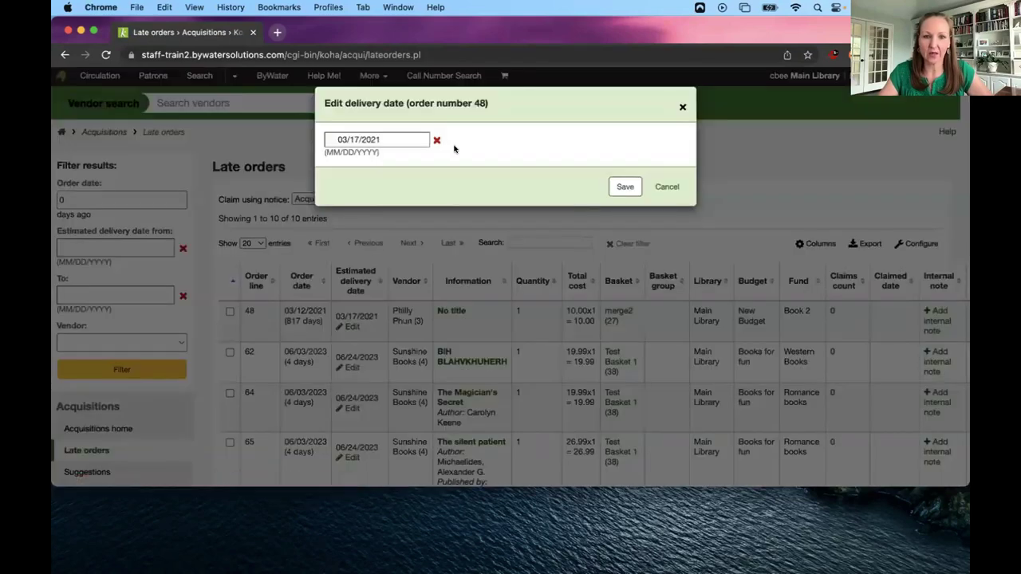
{"action": "left_click", "coordinate": [404, 139]}
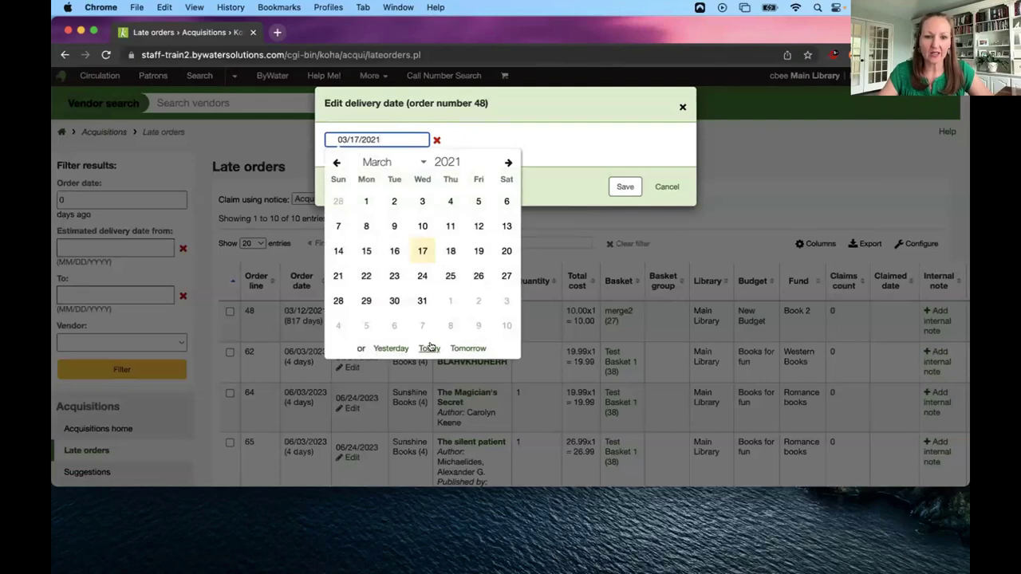
{"action": "left_click", "coordinate": [447, 299]}
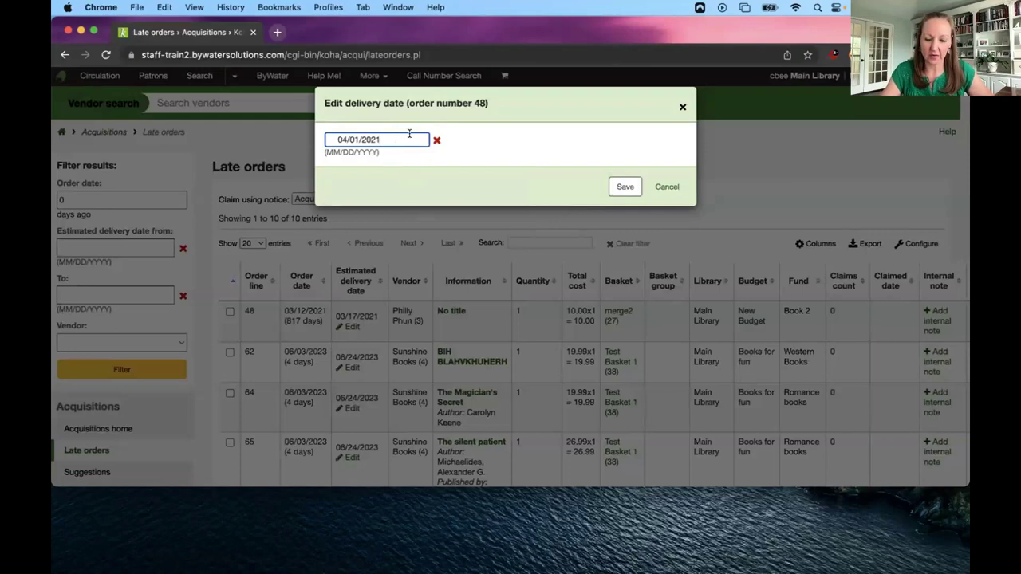
{"action": "key", "text": "BackSpace"}
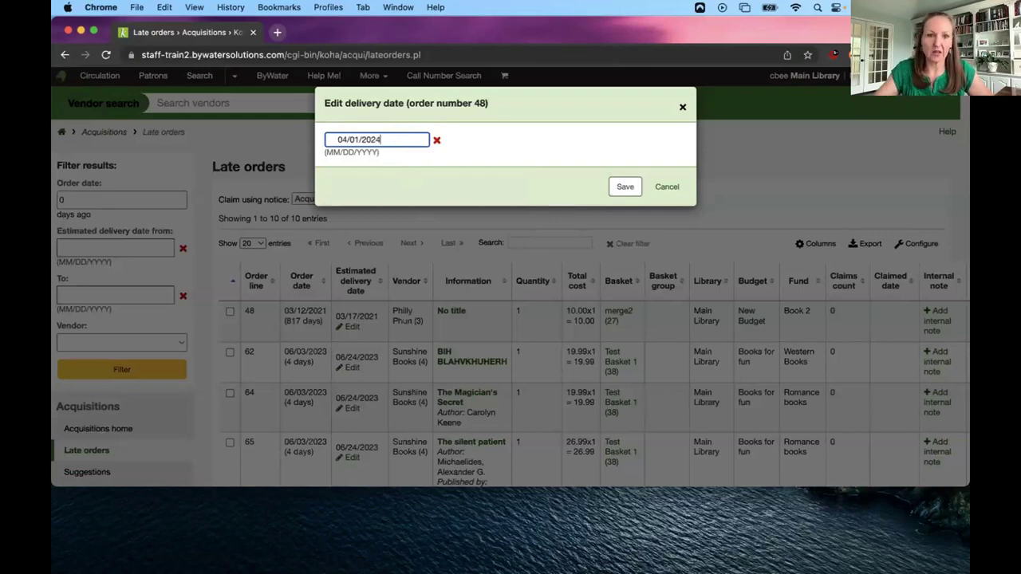
{"action": "type", "text": "4"}
{"action": "left_click", "coordinate": [614, 184]}
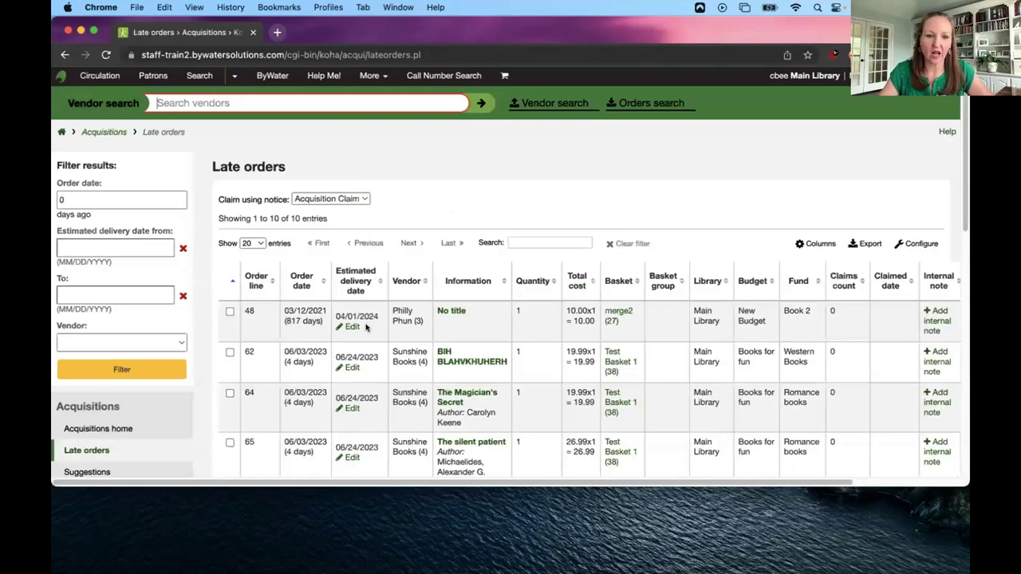
{"action": "left_click_drag", "start_coordinate": [366, 327], "coordinate": [332, 316]}
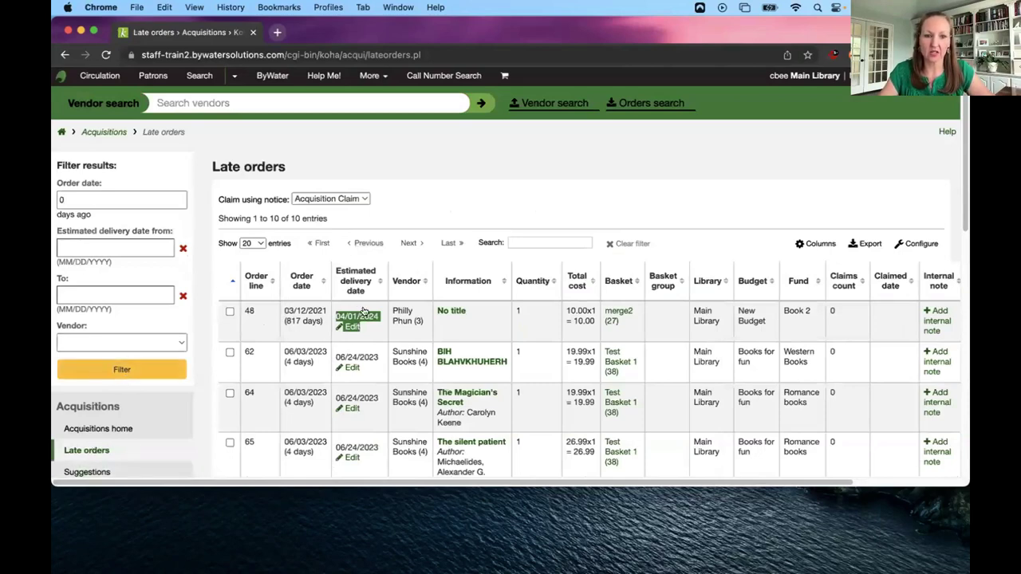
Return to Acquisitions home, search for the vendor sunshine and open the invoices of Sunshine Books.
{"action": "left_click", "coordinate": [101, 131]}
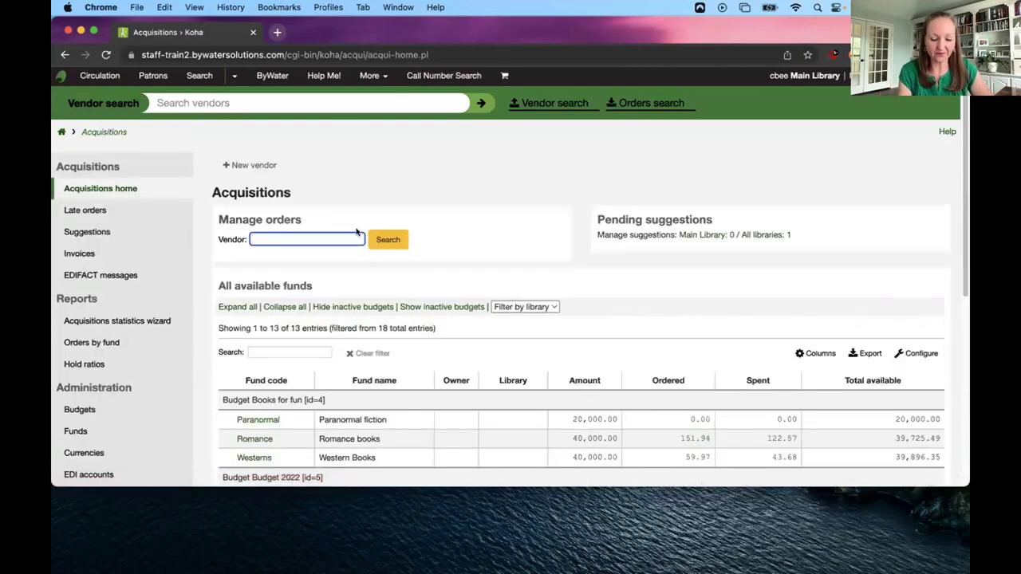
{"action": "type", "text": "sund"}
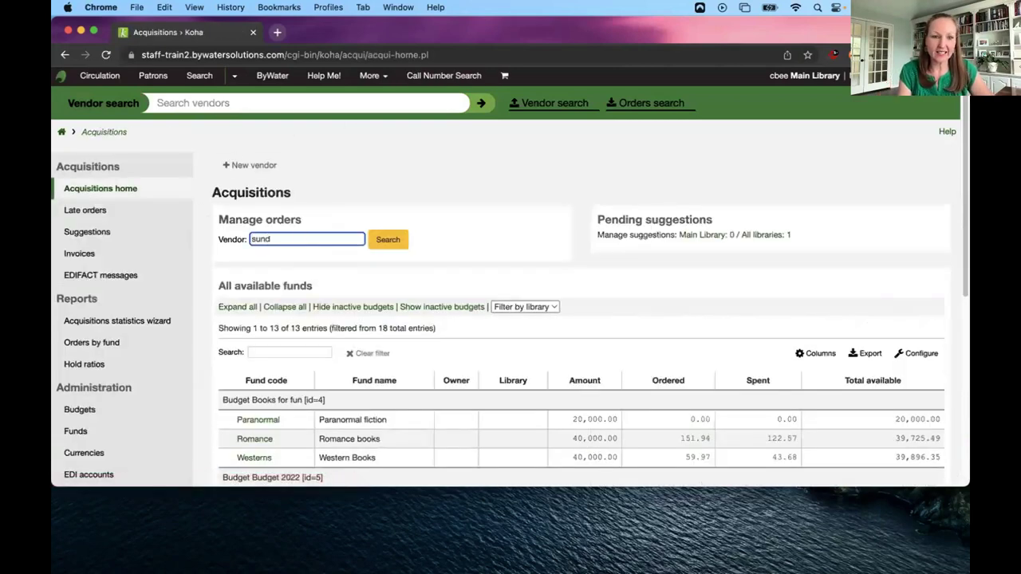
{"action": "key", "text": "Down"}
{"action": "key", "text": "Return"}
{"action": "key", "text": "Return"}
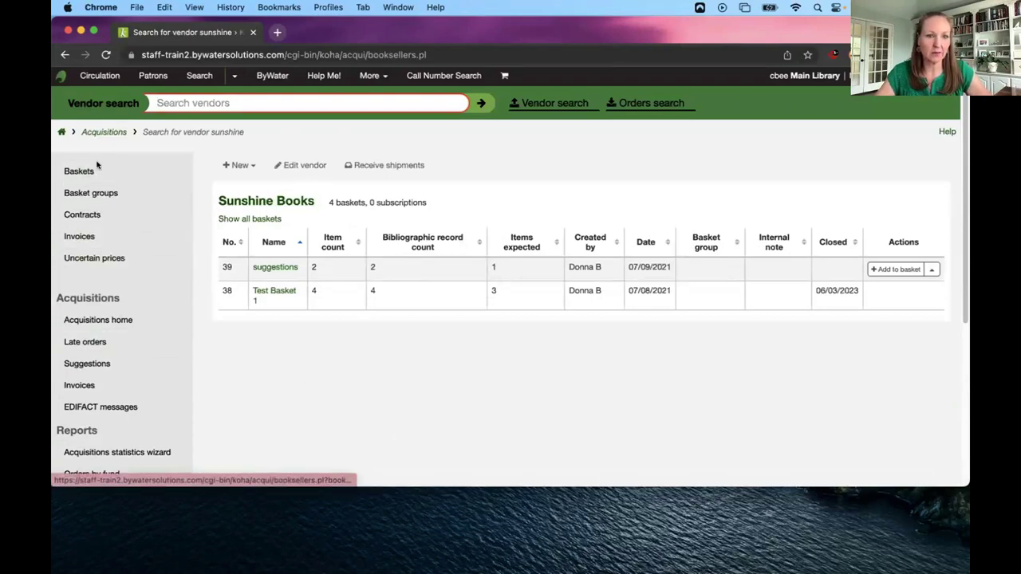
{"action": "left_click", "coordinate": [91, 238]}
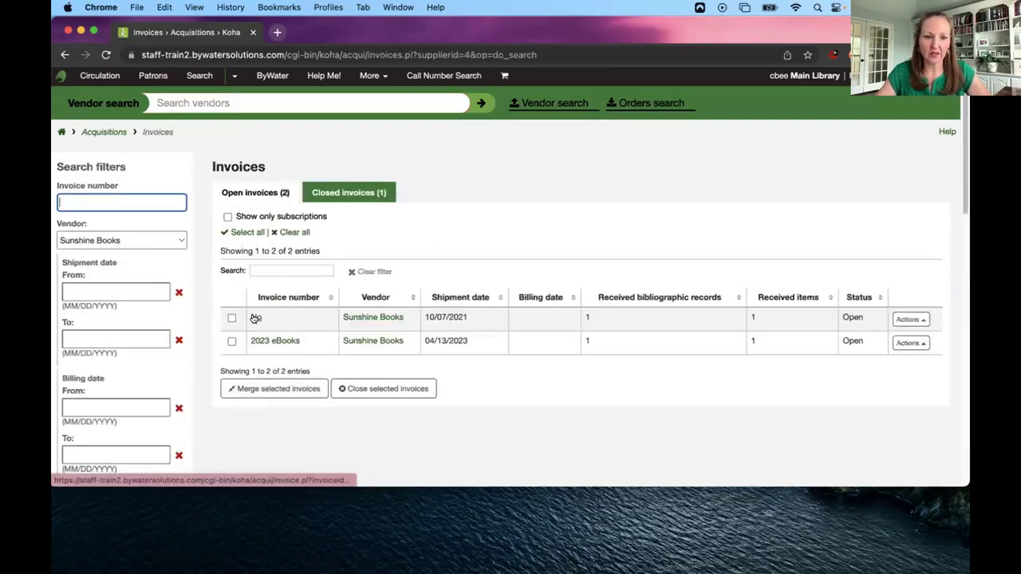
Duplicate the invoices page in a second browser tab and view the available funds on Acquisitions home there.
{"action": "right_click", "coordinate": [193, 33]}
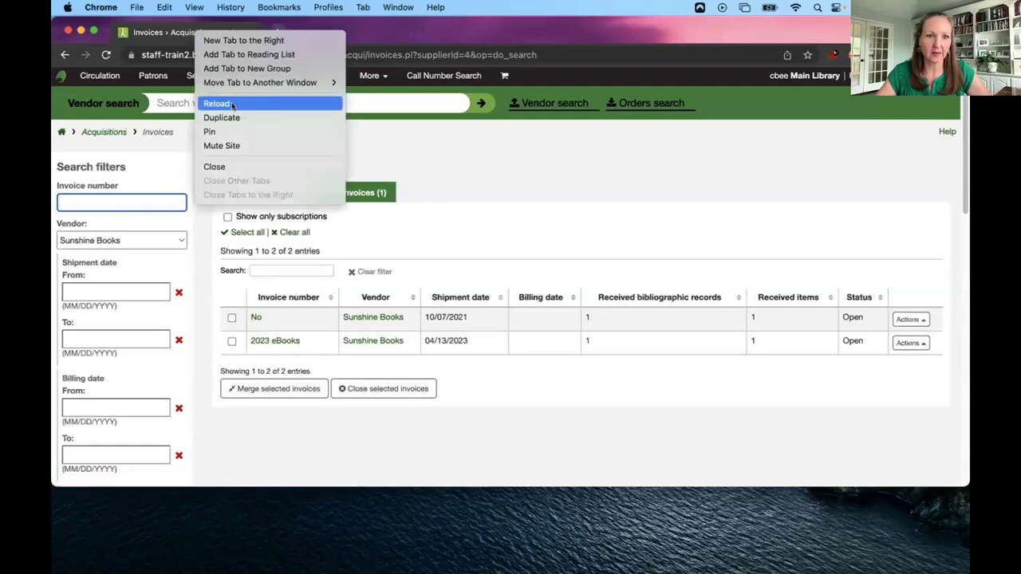
{"action": "left_click", "coordinate": [231, 117]}
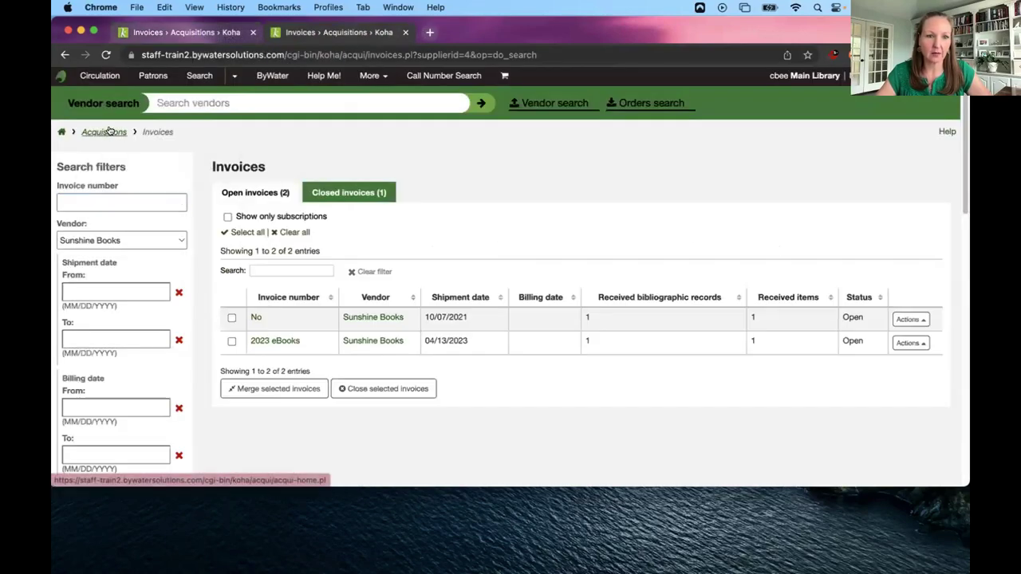
{"action": "left_click", "coordinate": [103, 132]}
{"action": "scroll", "coordinate": [216, 385], "scroll_direction": "down", "scroll_amount": 1}
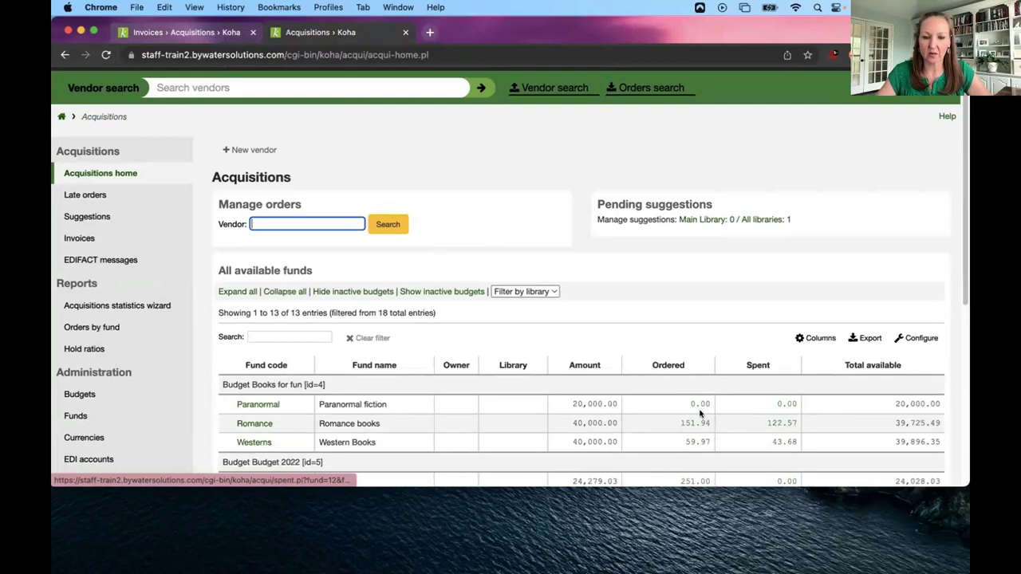
Change the fund of The last hit man on invoice No to Romance books and check the spent amounts on Acquisitions home.
{"action": "left_click", "coordinate": [191, 32]}
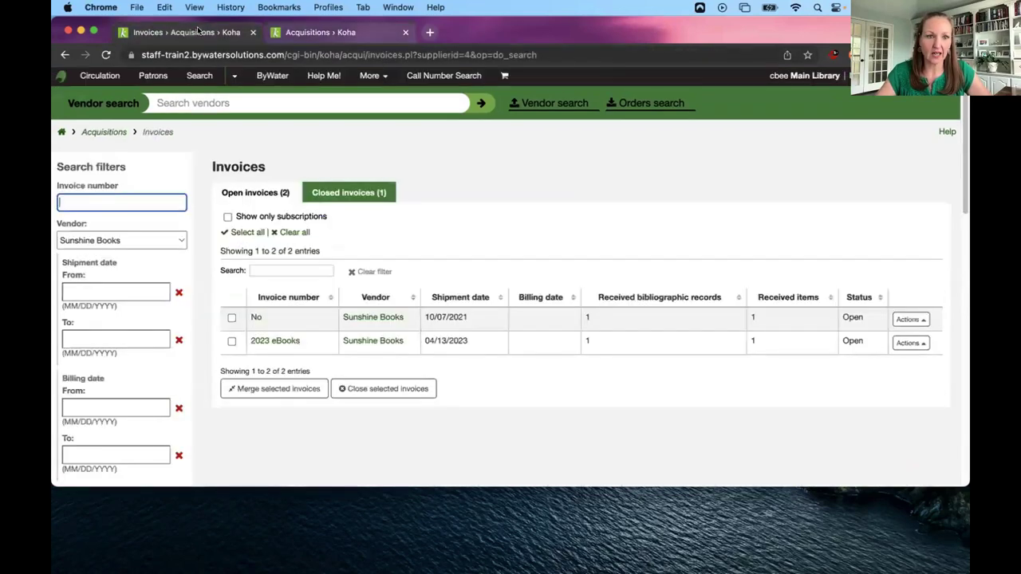
{"action": "left_click", "coordinate": [255, 317]}
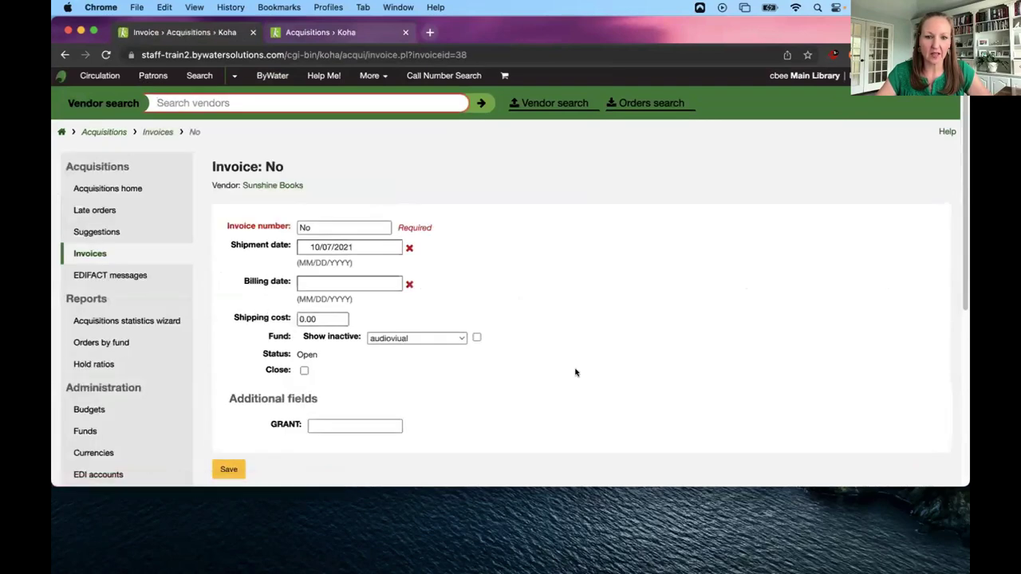
{"action": "scroll", "coordinate": [575, 372], "scroll_direction": "down", "scroll_amount": 5}
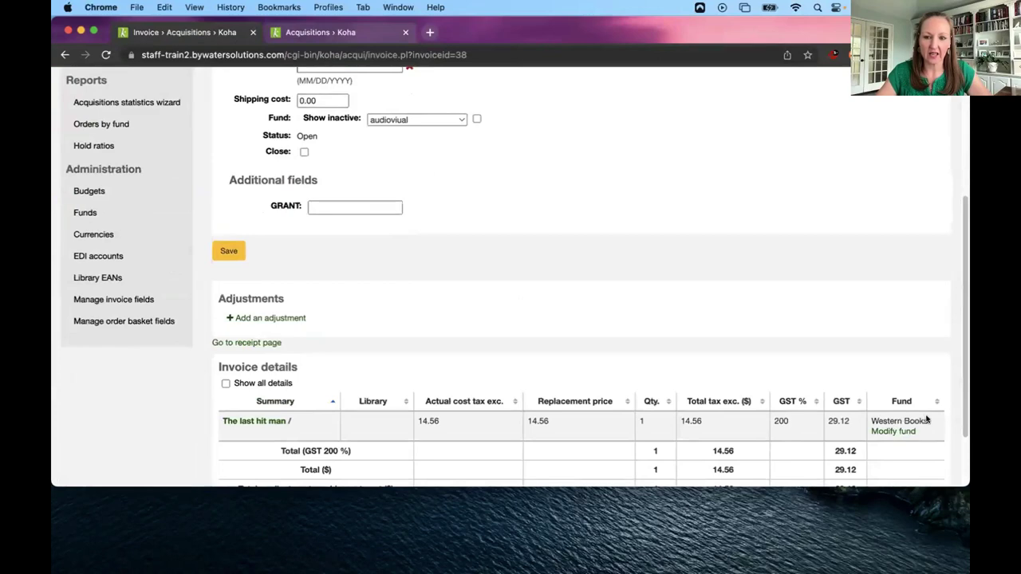
{"action": "left_click_drag", "start_coordinate": [927, 420], "coordinate": [873, 416]}
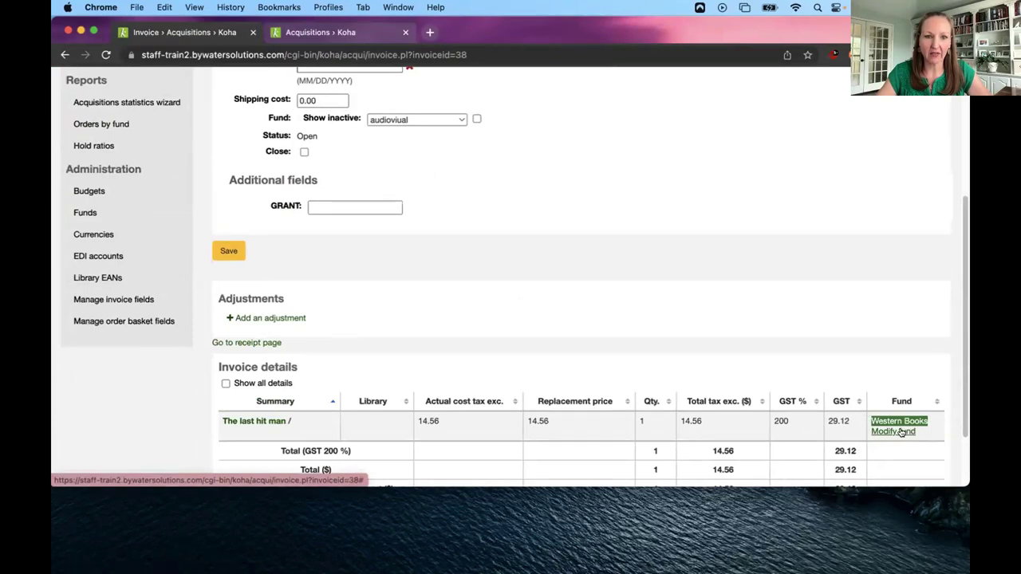
{"action": "left_click", "coordinate": [902, 431]}
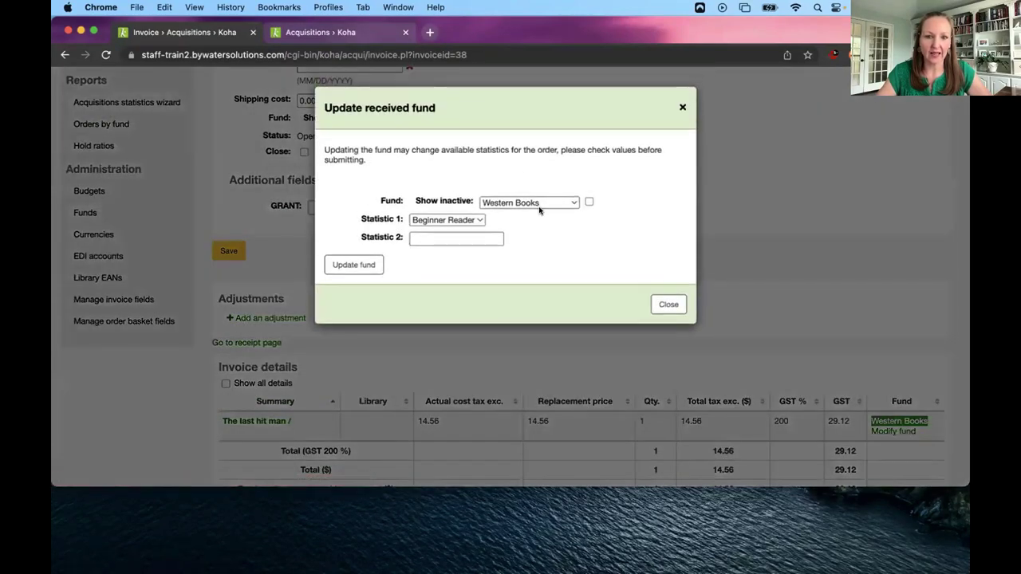
{"action": "left_click", "coordinate": [537, 204]}
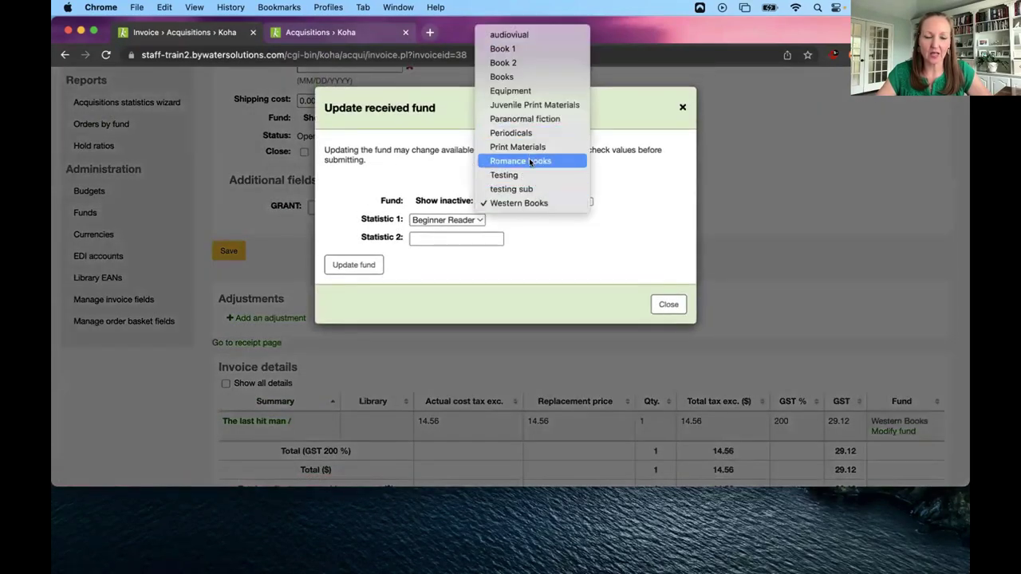
{"action": "left_click", "coordinate": [531, 162]}
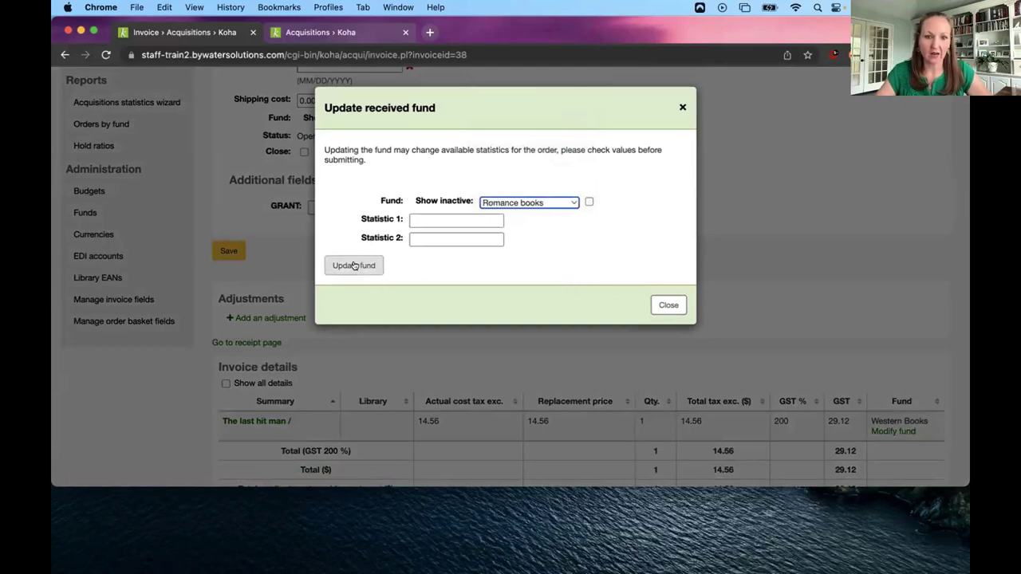
{"action": "left_click", "coordinate": [354, 266]}
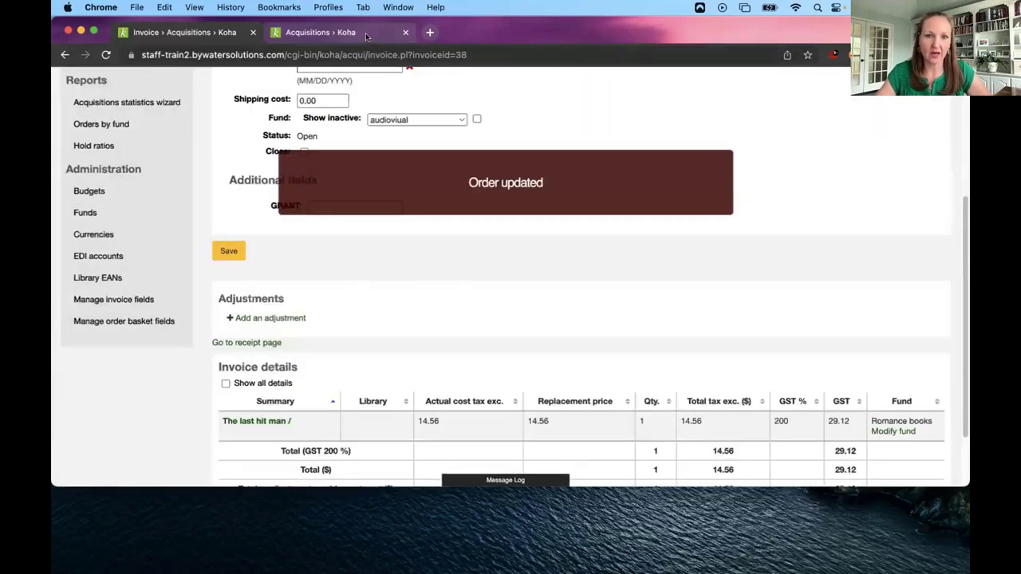
{"action": "left_click", "coordinate": [365, 33]}
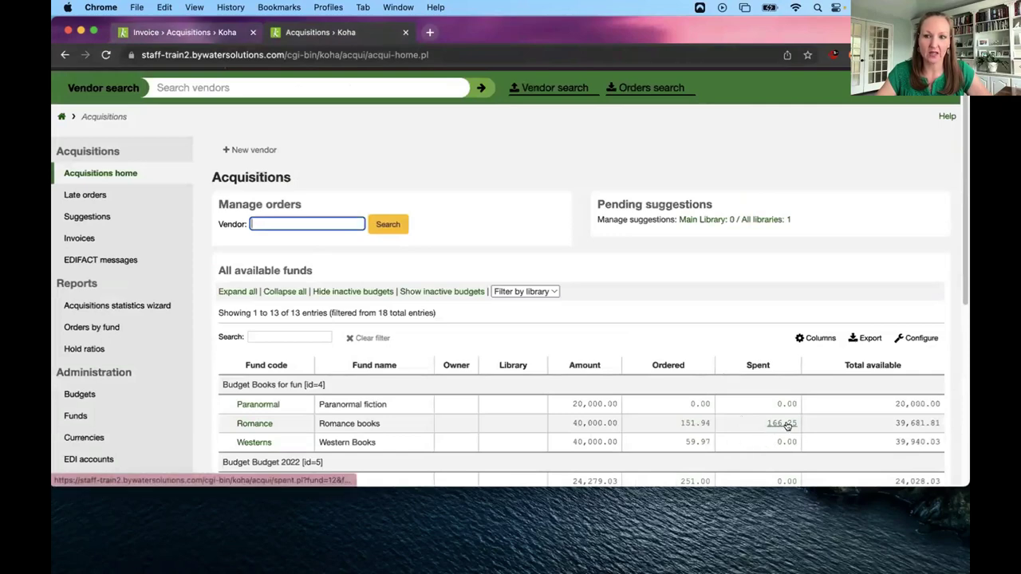
{"action": "left_click", "coordinate": [181, 33]}
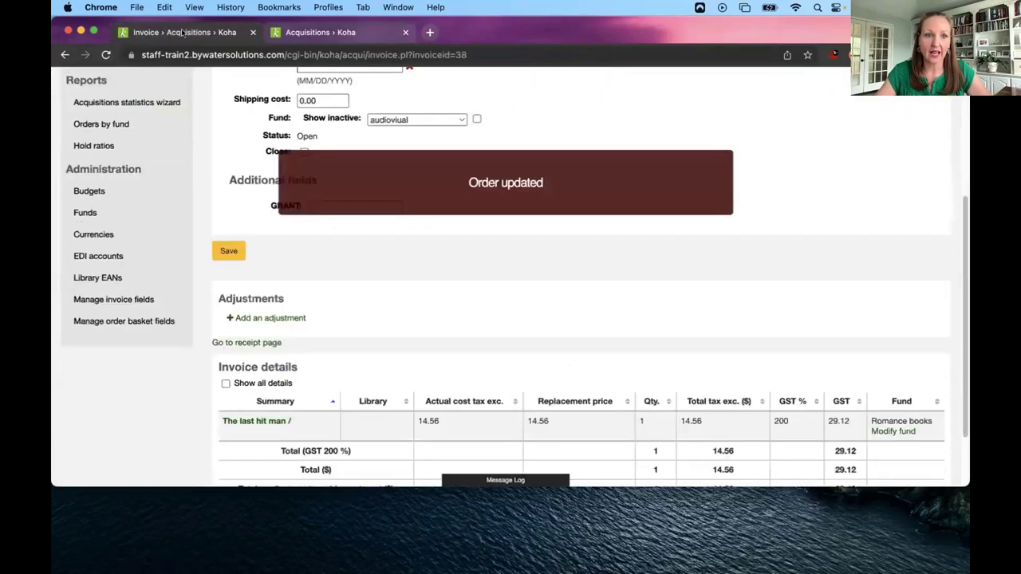
Go back to the Sunshine Books invoices, open the 2023 eBooks invoice and view the fund in its invoice details.
{"action": "scroll", "coordinate": [436, 277], "scroll_direction": "up", "scroll_amount": 3}
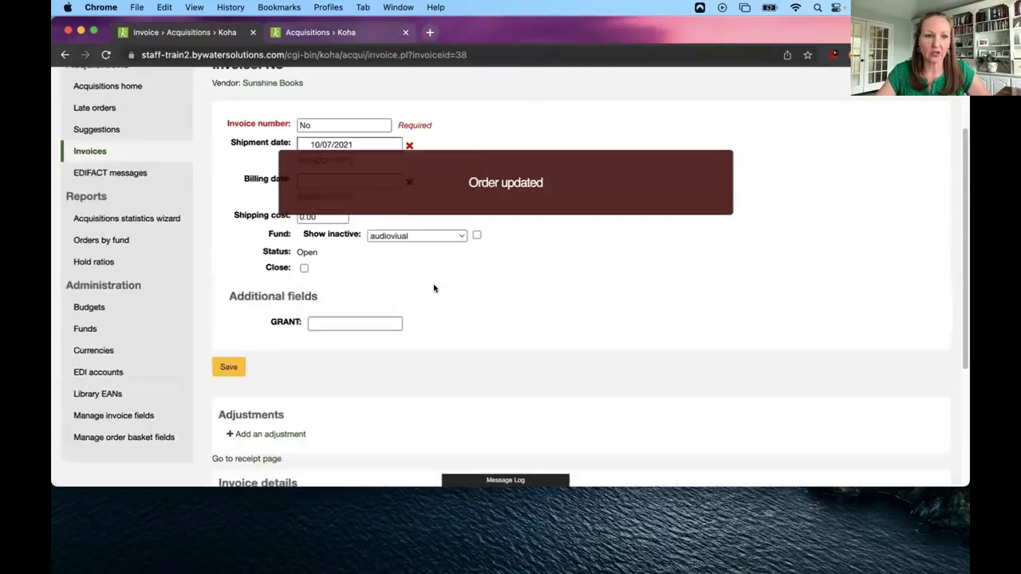
{"action": "left_click", "coordinate": [93, 152]}
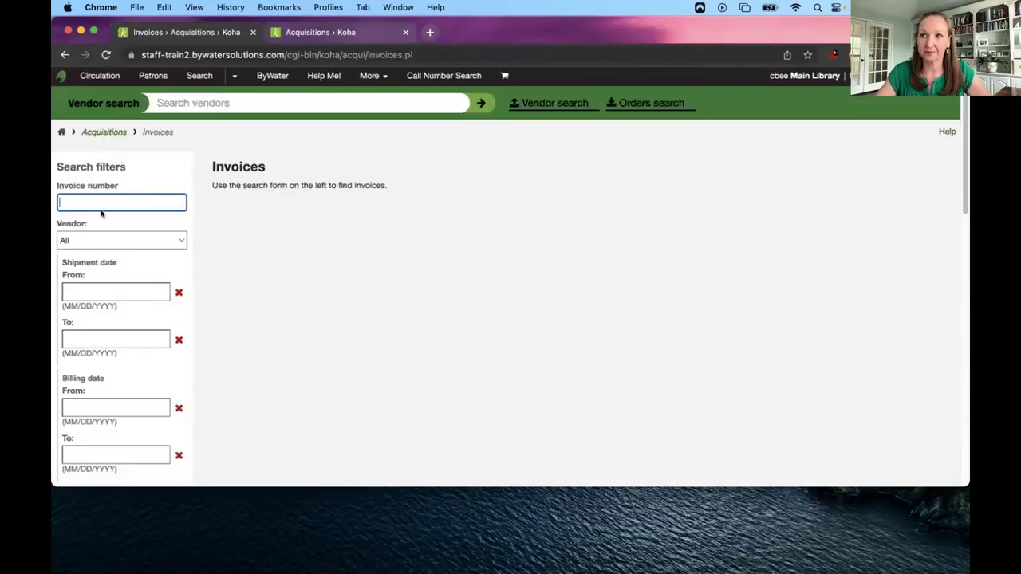
{"action": "left_click", "coordinate": [65, 55]}
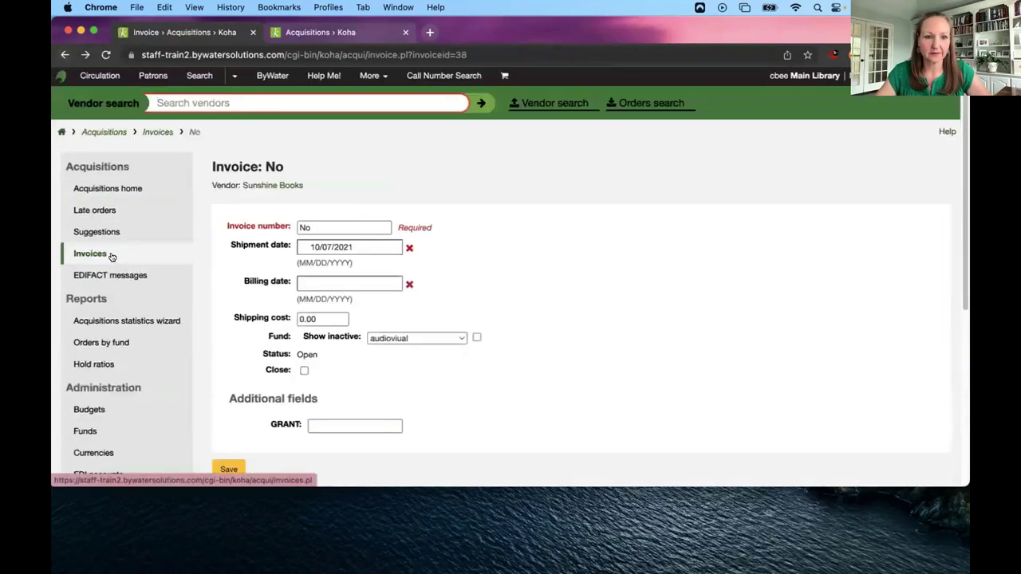
{"action": "left_click", "coordinate": [273, 185]}
{"action": "left_click", "coordinate": [78, 237]}
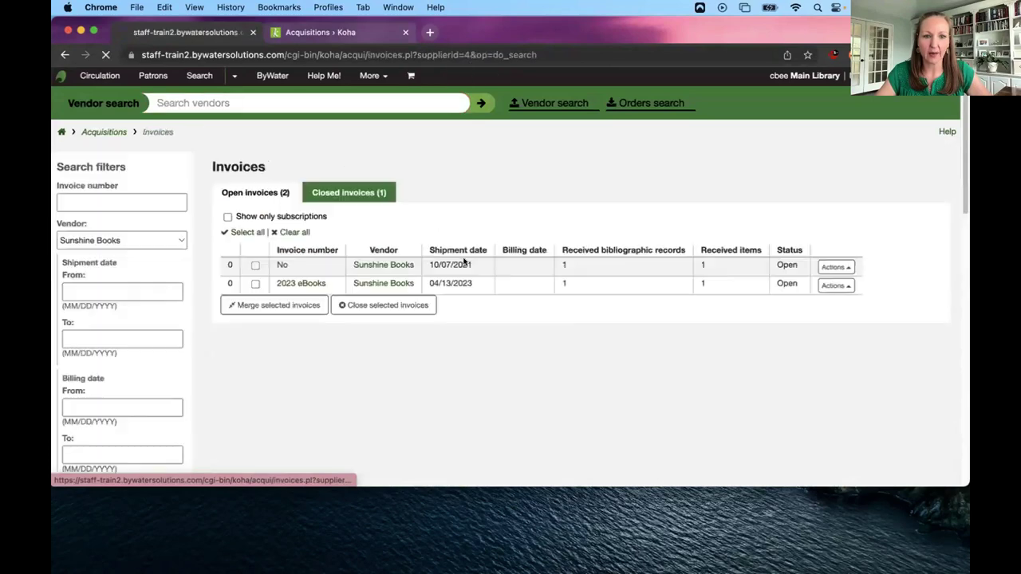
{"action": "left_click", "coordinate": [272, 346]}
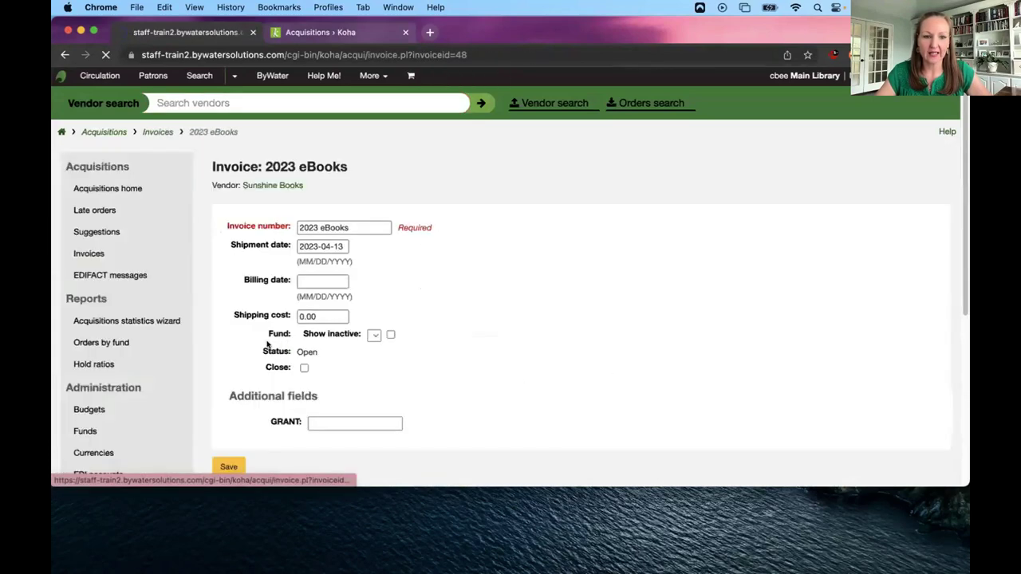
{"action": "scroll", "coordinate": [678, 367], "scroll_direction": "down", "scroll_amount": 3}
{"action": "scroll", "coordinate": [656, 382], "scroll_direction": "down", "scroll_amount": 1}
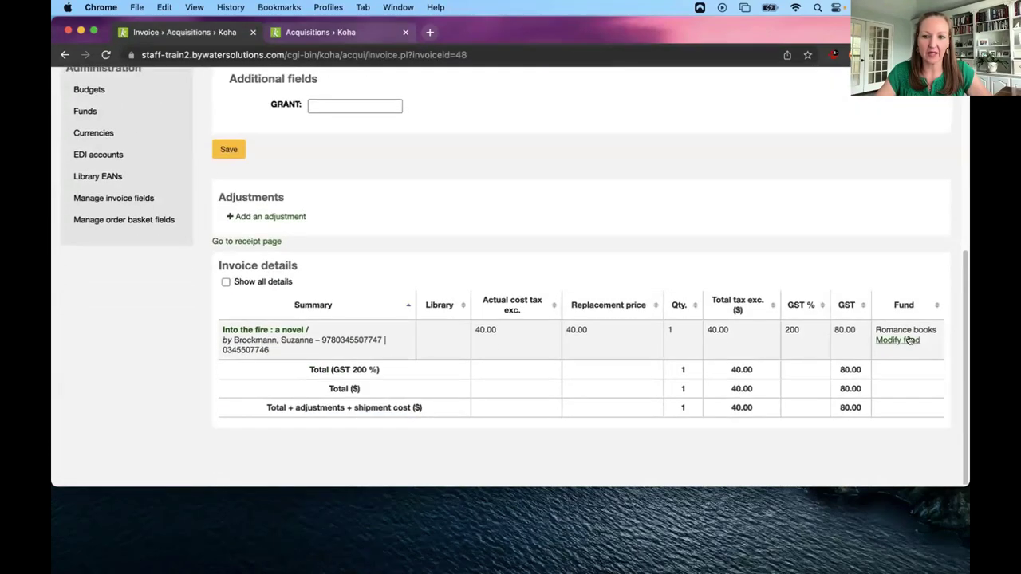